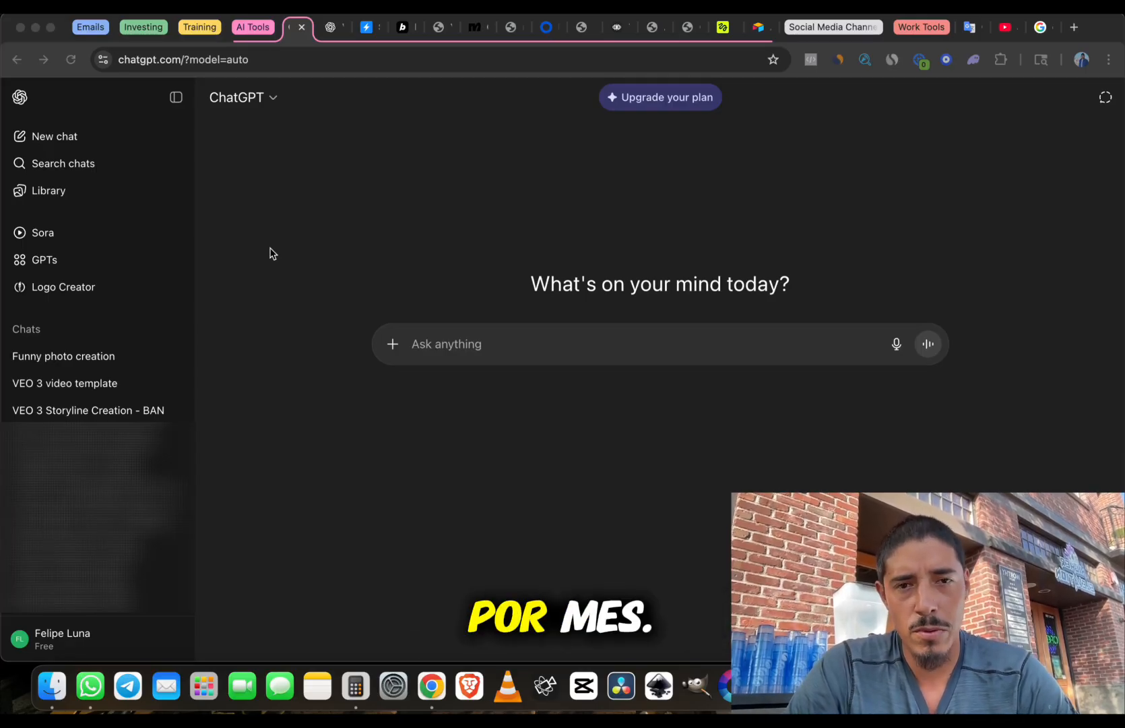
# Paste the VEO 3 mini-series storyline instructions into the message of the empty chat
pyautogui.click(261, 256)
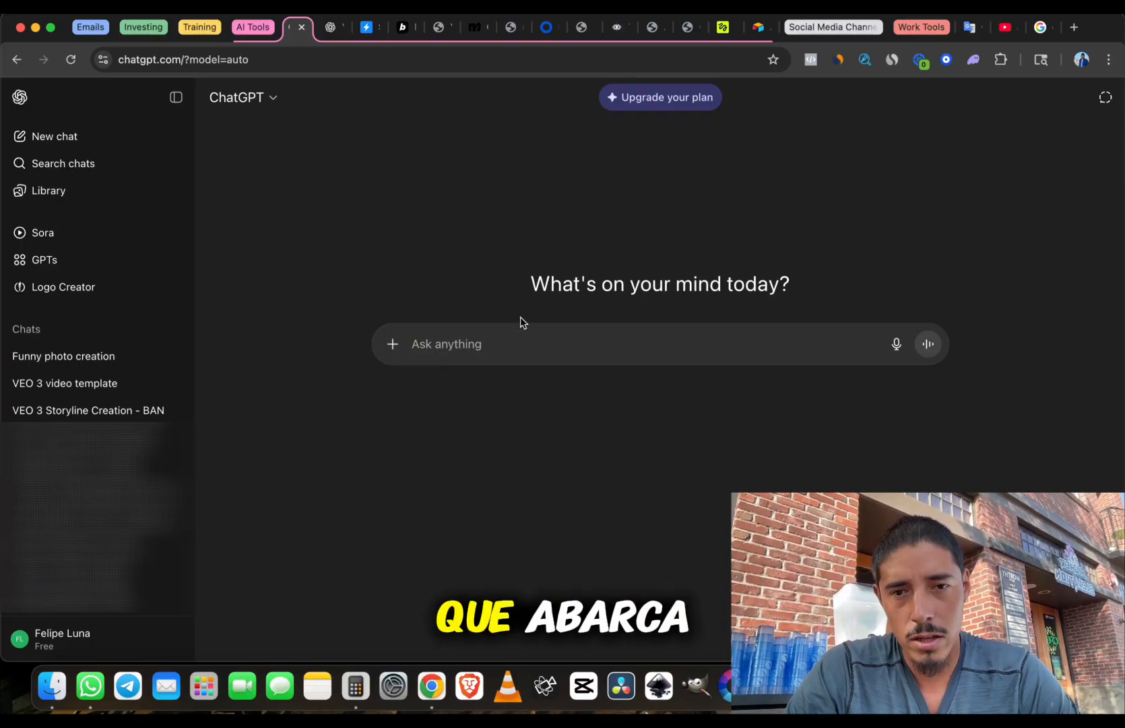
pyautogui.press('super+v')
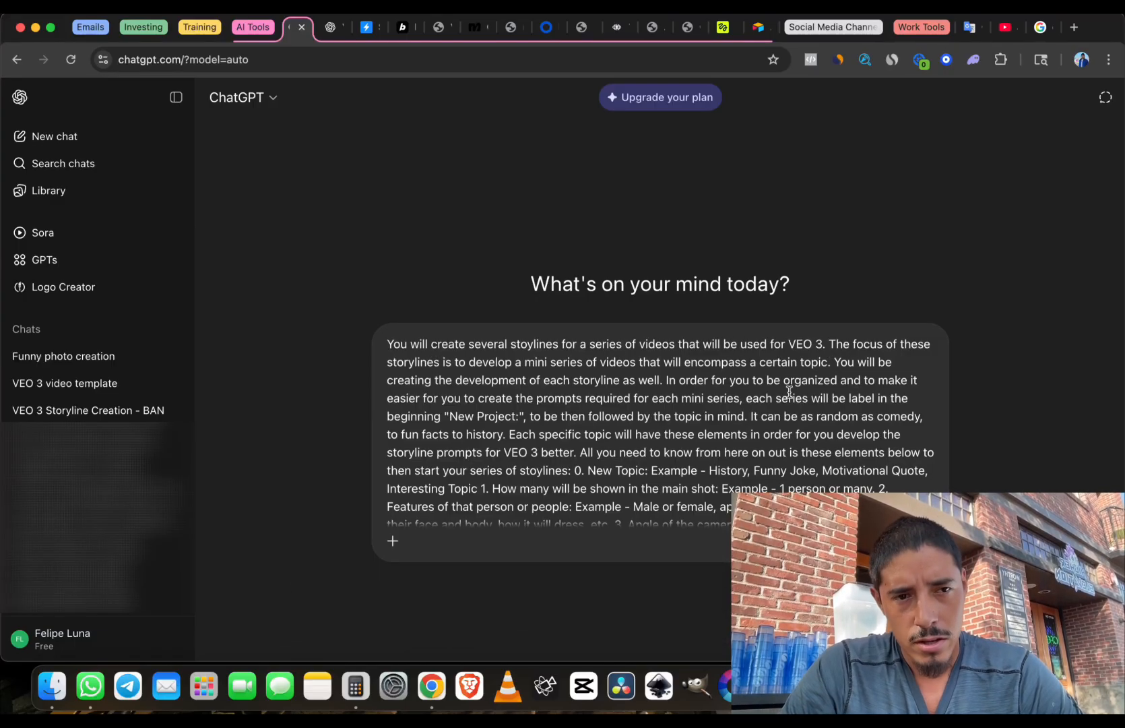
# Read through the pasted instructions, from the "New Project:" labelling and numbered scene elements to the duration and prompt-count rules
pyautogui.scroll(-1, 798, 397)
pyautogui.scroll(1, 812, 367)
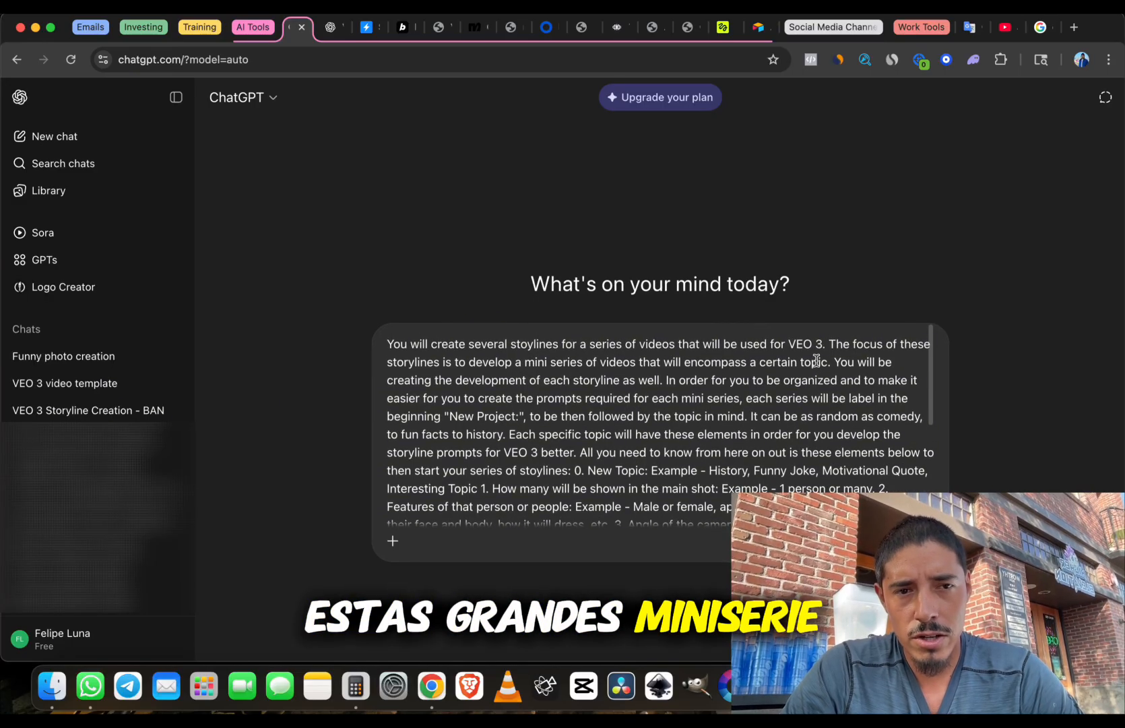
pyautogui.scroll(-2, 822, 363)
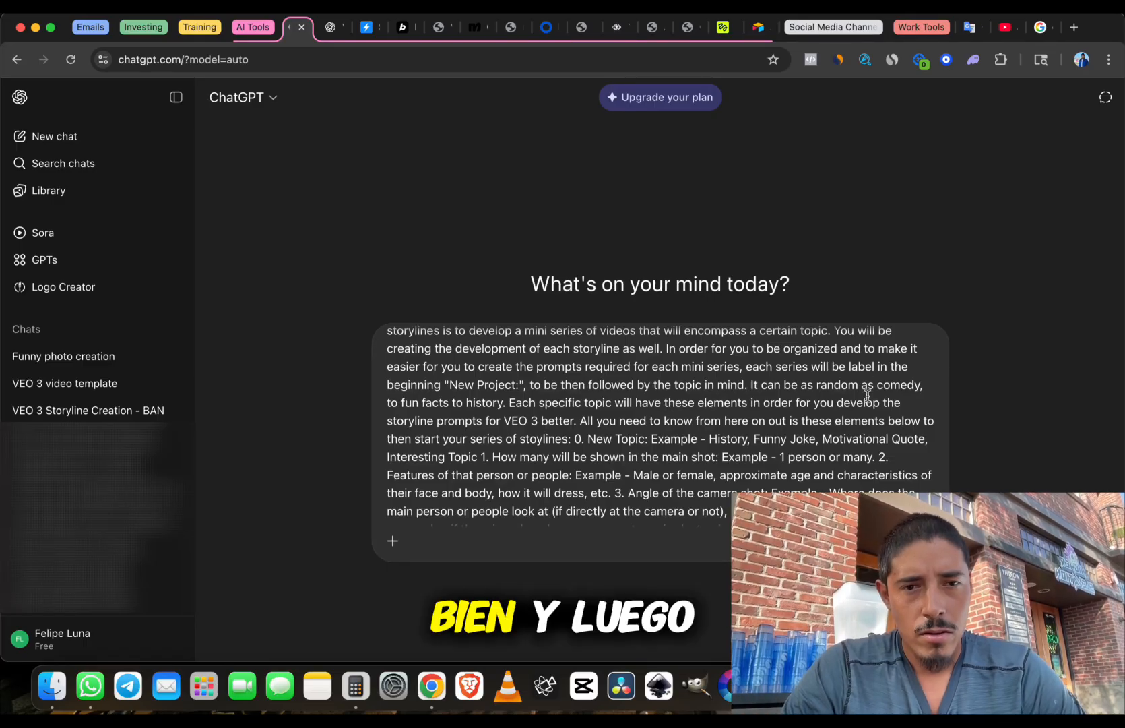
pyautogui.scroll(-2, 664, 372)
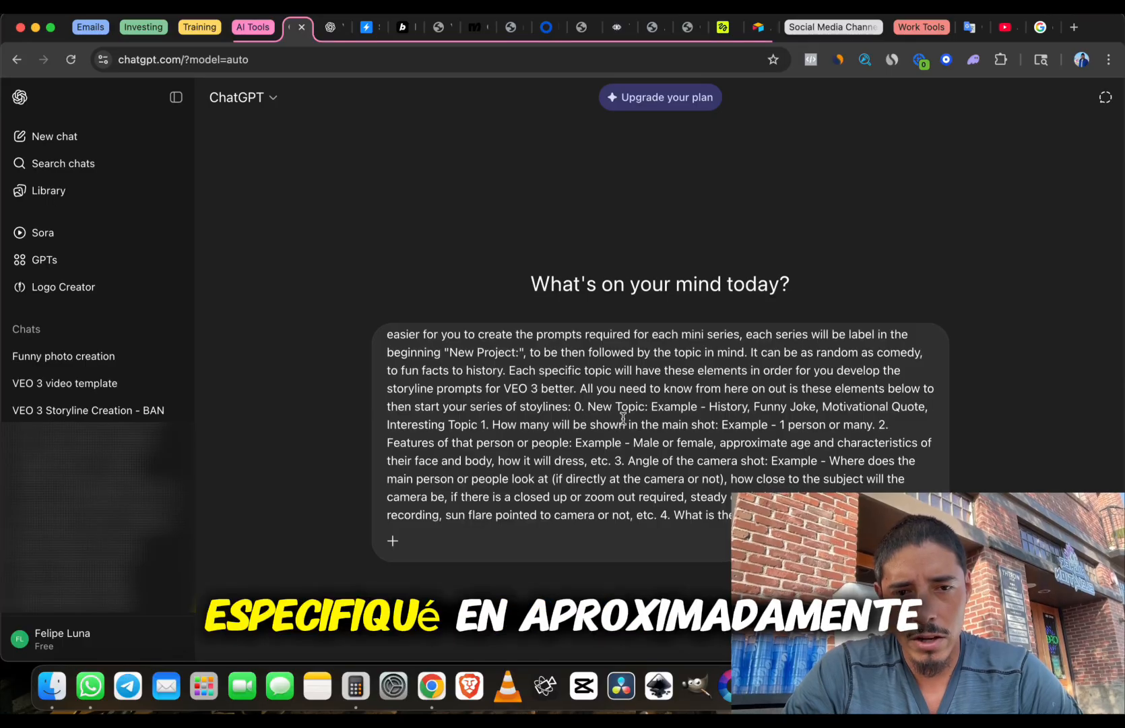
pyautogui.scroll(-1, 631, 437)
pyautogui.scroll(-2, 631, 437)
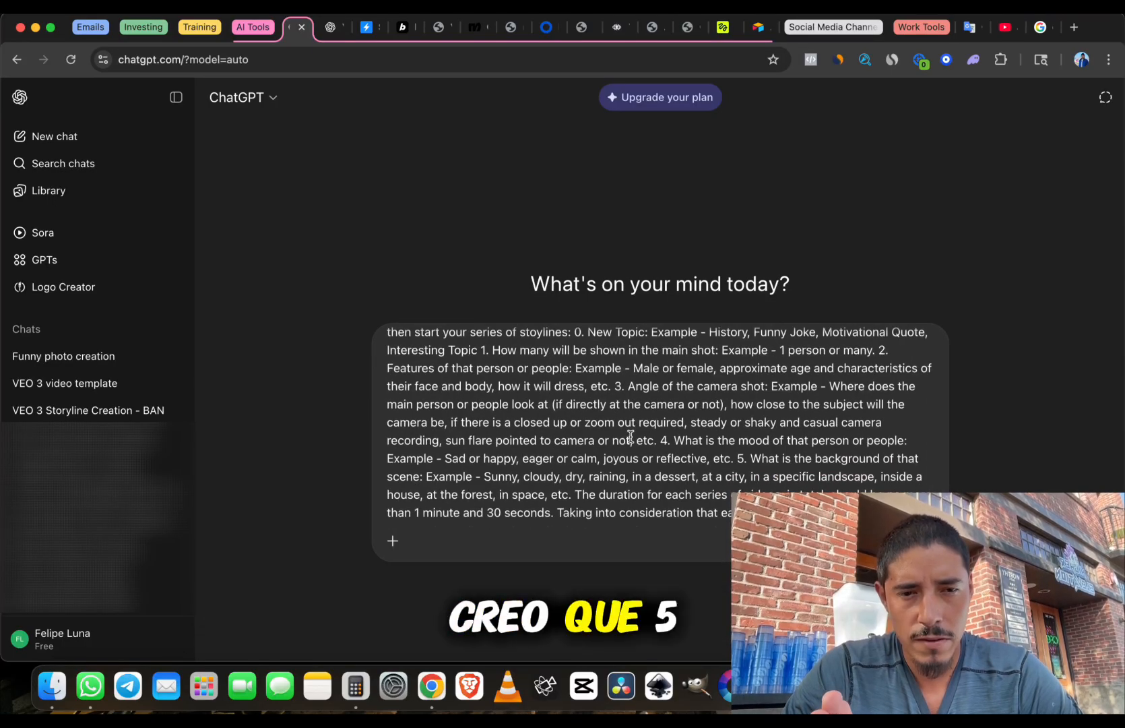
pyautogui.scroll(2, 630, 437)
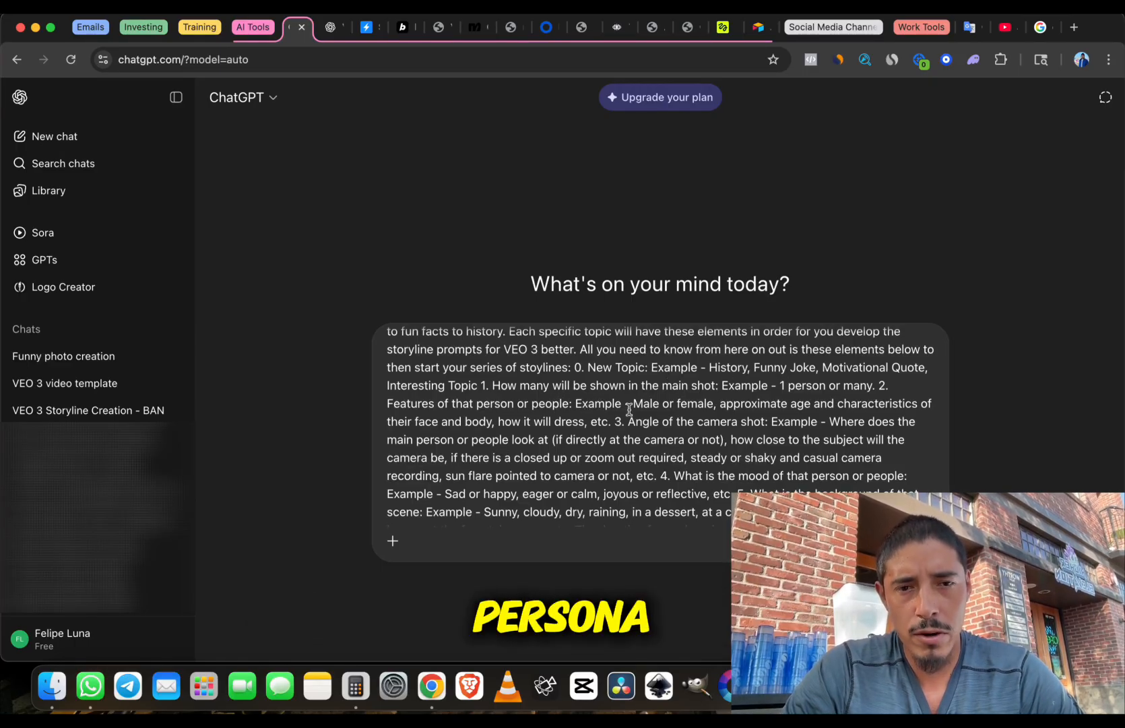
pyautogui.scroll(-1, 713, 421)
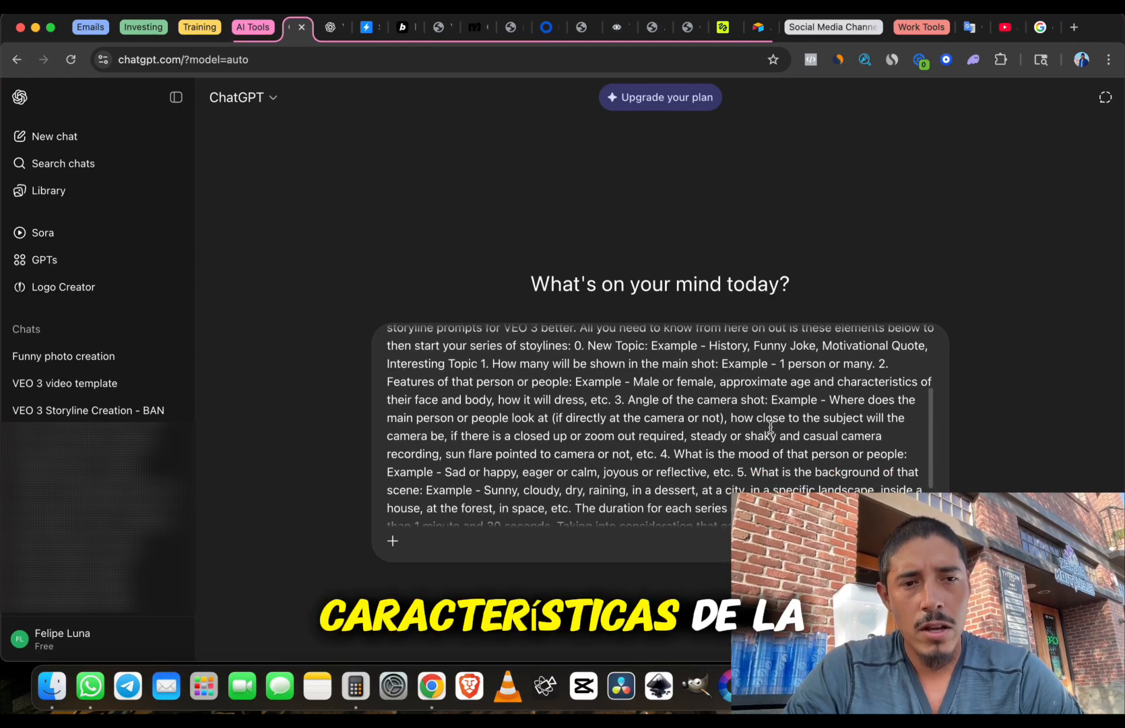
pyautogui.scroll(-2, 770, 426)
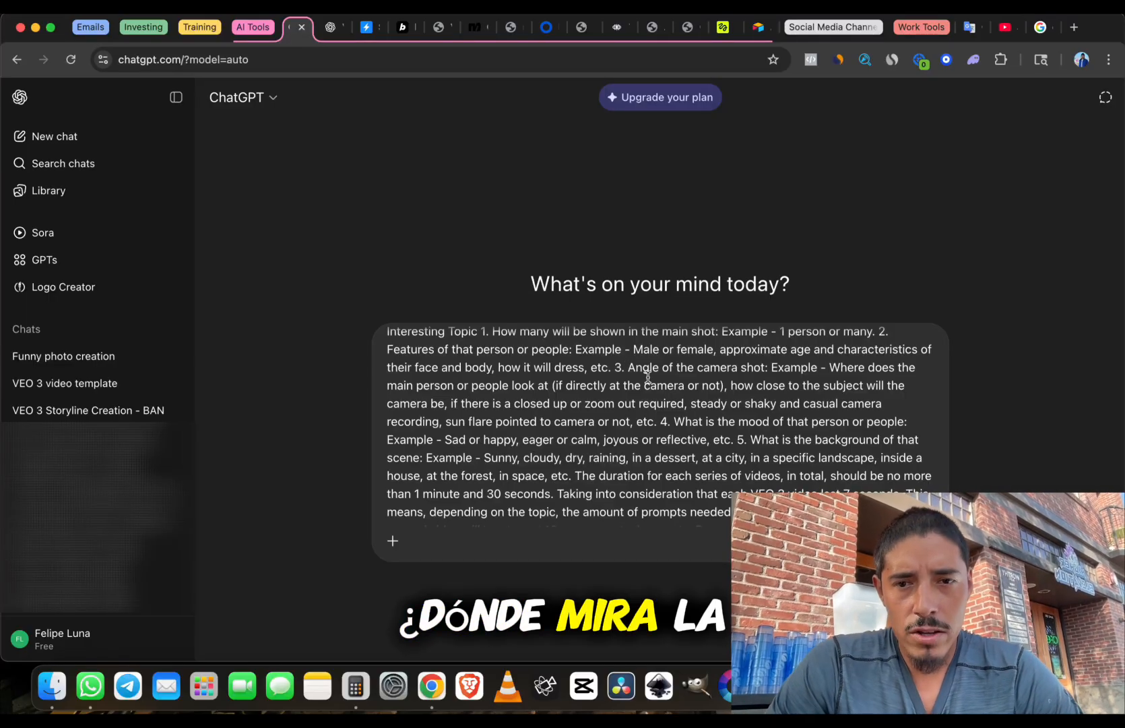
pyautogui.scroll(-1, 660, 404)
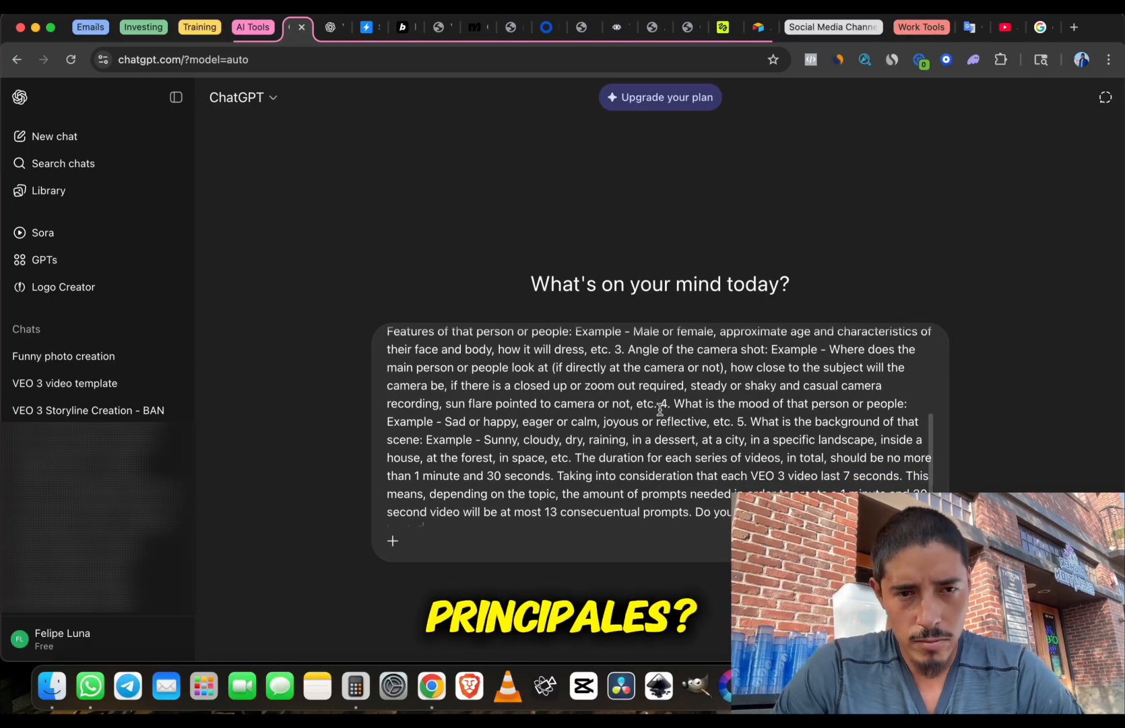
pyautogui.scroll(-1, 660, 404)
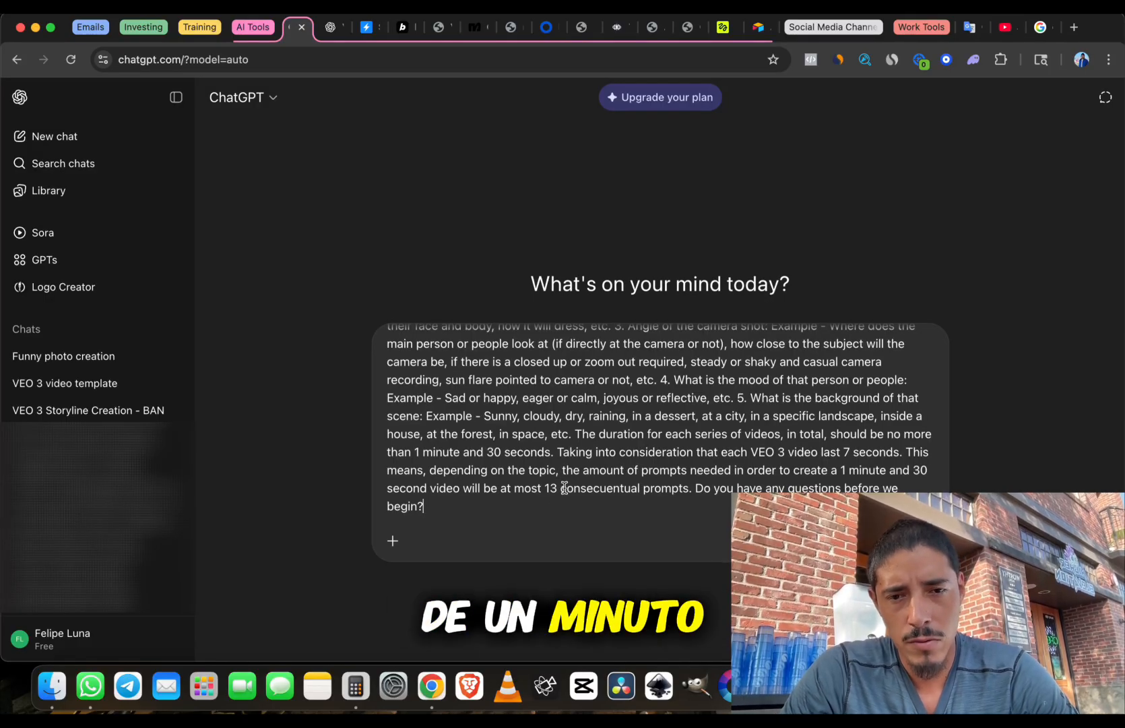
# Set the maximum number of consecutive prompts in the final part of the instructions to 9
pyautogui.click(557, 491)
pyautogui.press('BackSpace')
pyautogui.press('BackSpace')
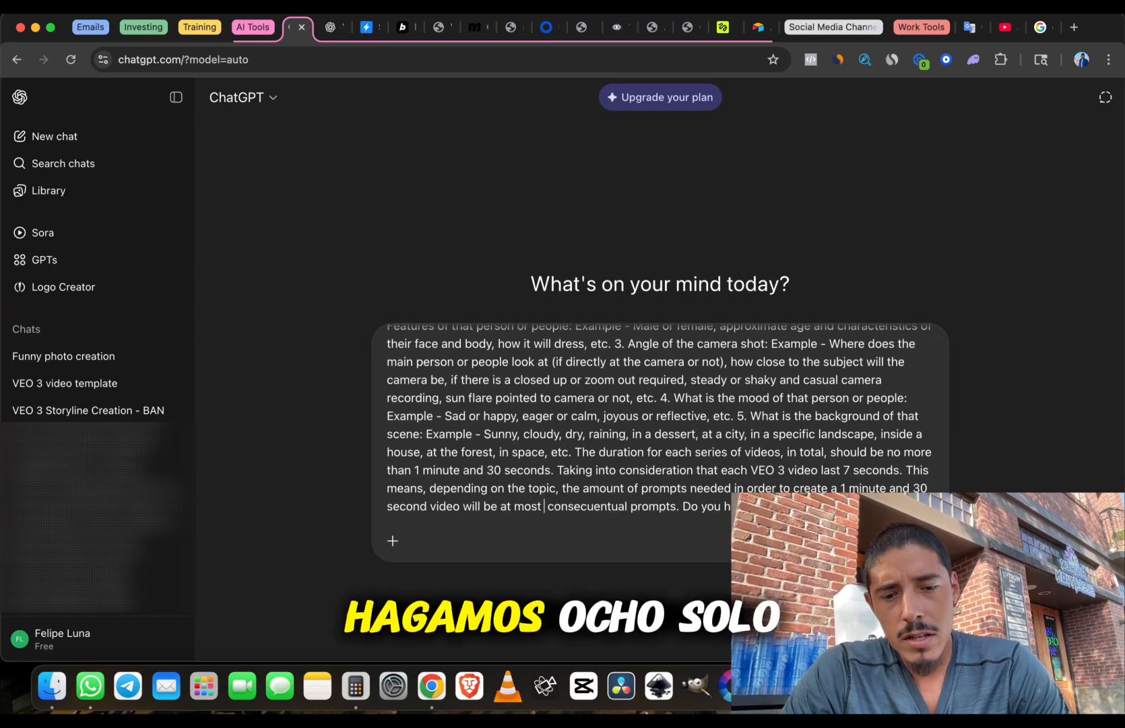
pyautogui.write('8')
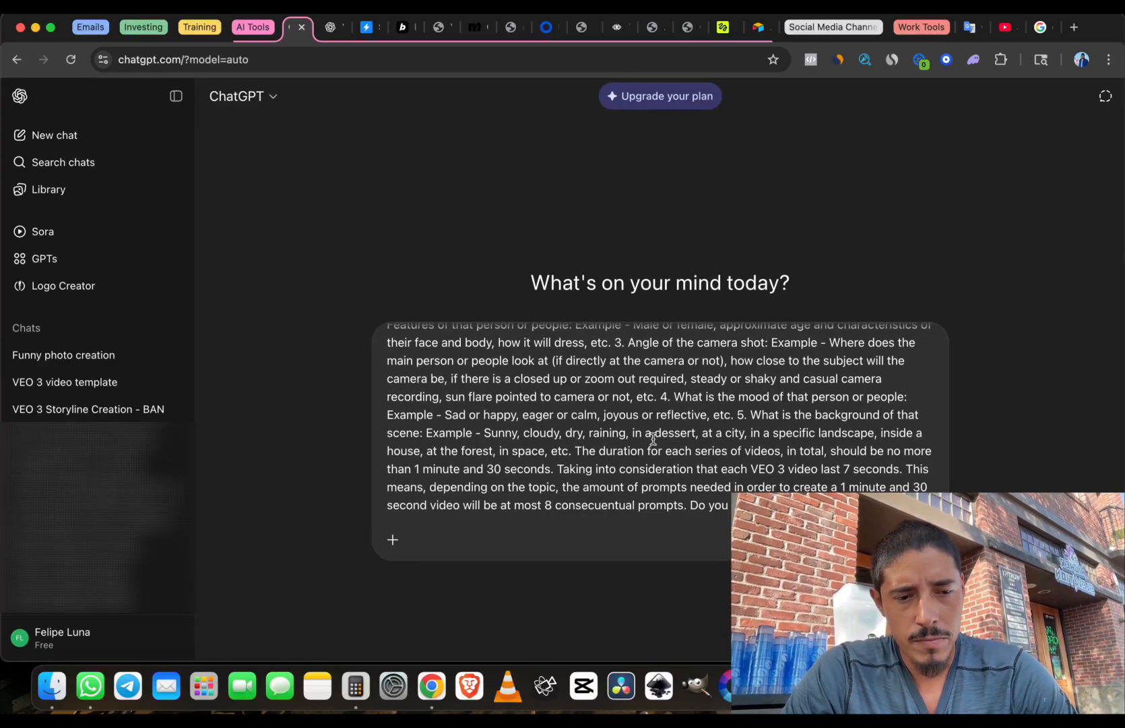
pyautogui.press('BackSpace')
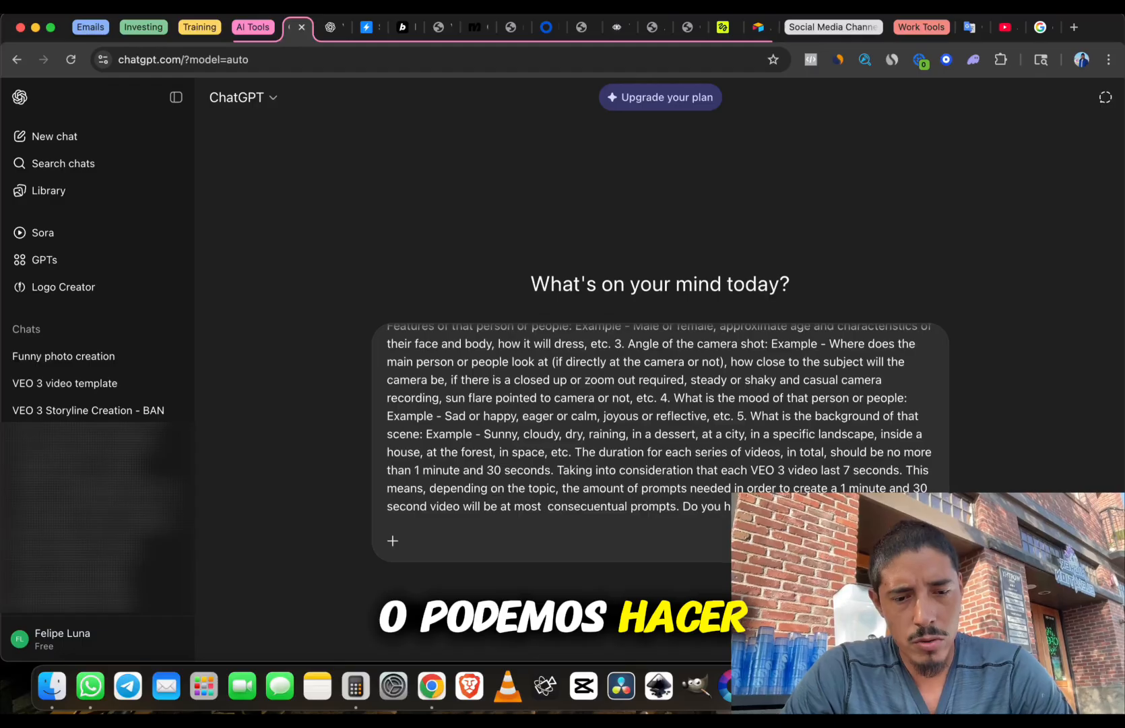
pyautogui.write('9')
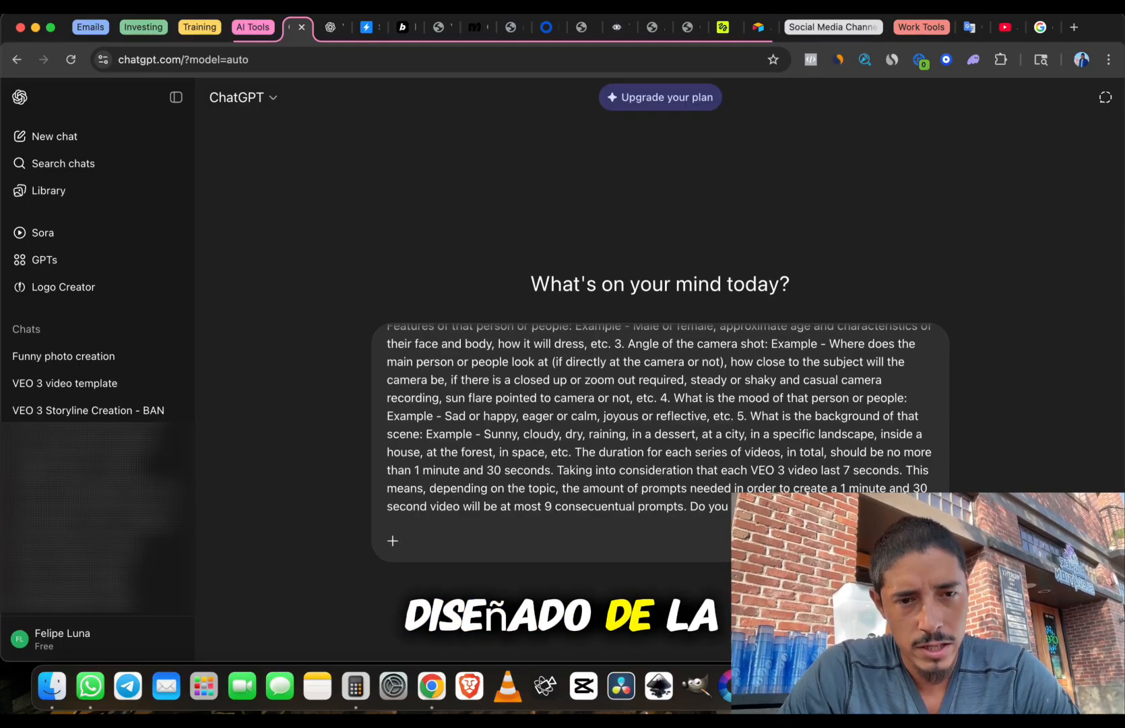
# Remove "and 30 second" from the sentence on the prompts needed, leaving "a 1 minute video", and send the instructions
pyautogui.press('BackSpace')
pyautogui.press('BackSpace')
pyautogui.press('BackSpace')
pyautogui.press('BackSpace')
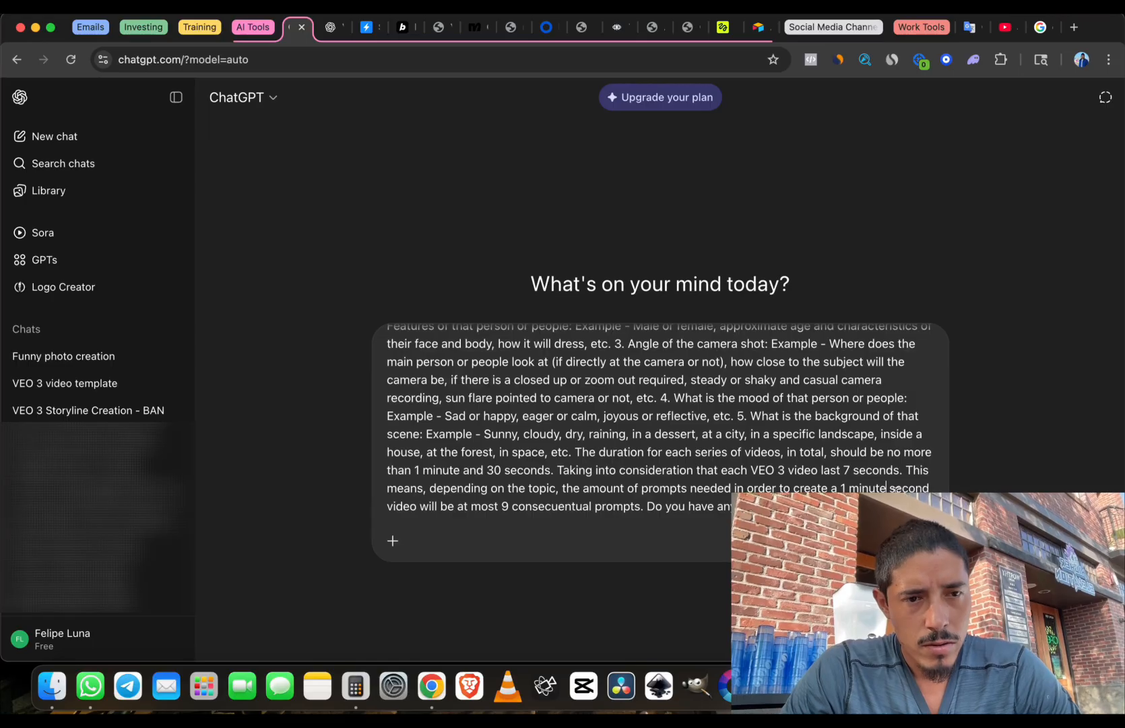
pyautogui.click(928, 488)
pyautogui.press('BackSpace')
pyautogui.press('BackSpace')
pyautogui.press('BackSpace')
pyautogui.press('BackSpace')
pyautogui.press('BackSpace')
pyautogui.press('BackSpace')
pyautogui.press('BackSpace')
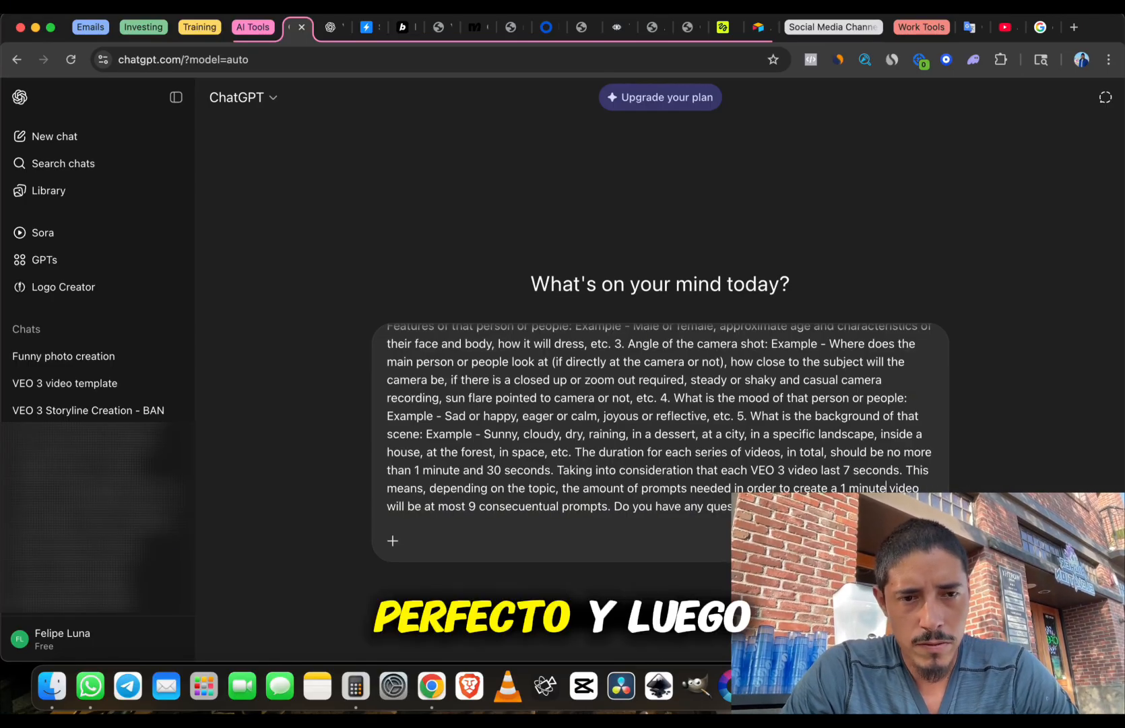
pyautogui.press('Return')
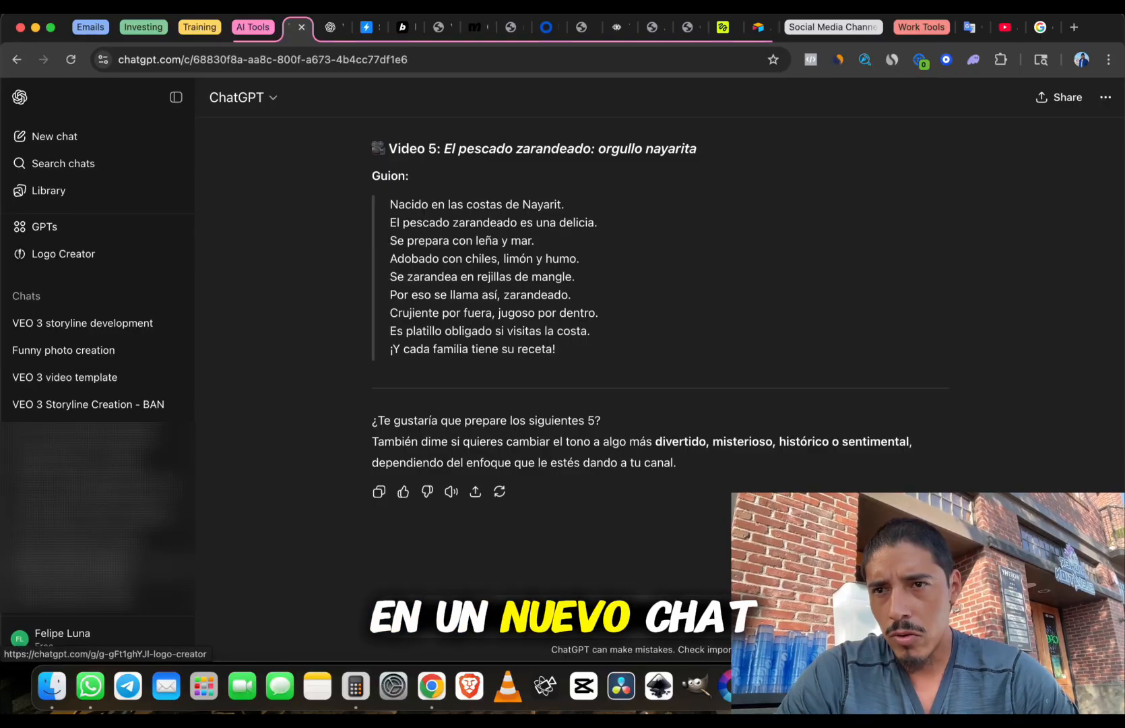
# Start a new chat and begin writing the request for tourism video dialogues
pyautogui.click(80, 148)
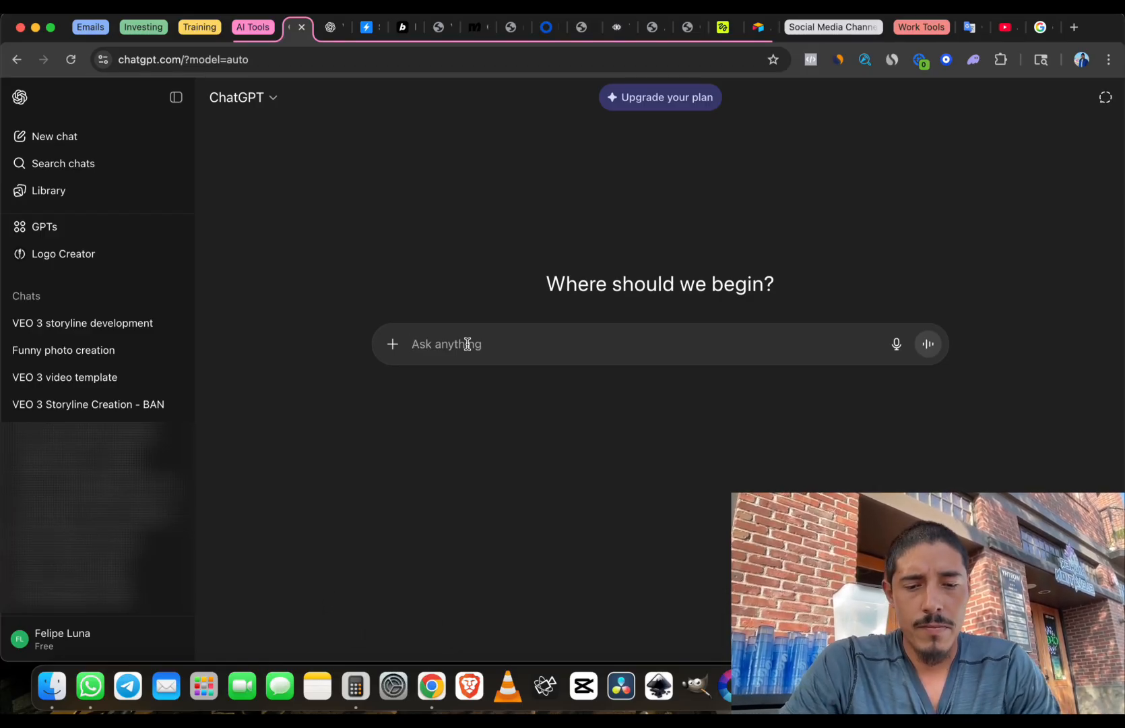
pyautogui.write('Y')
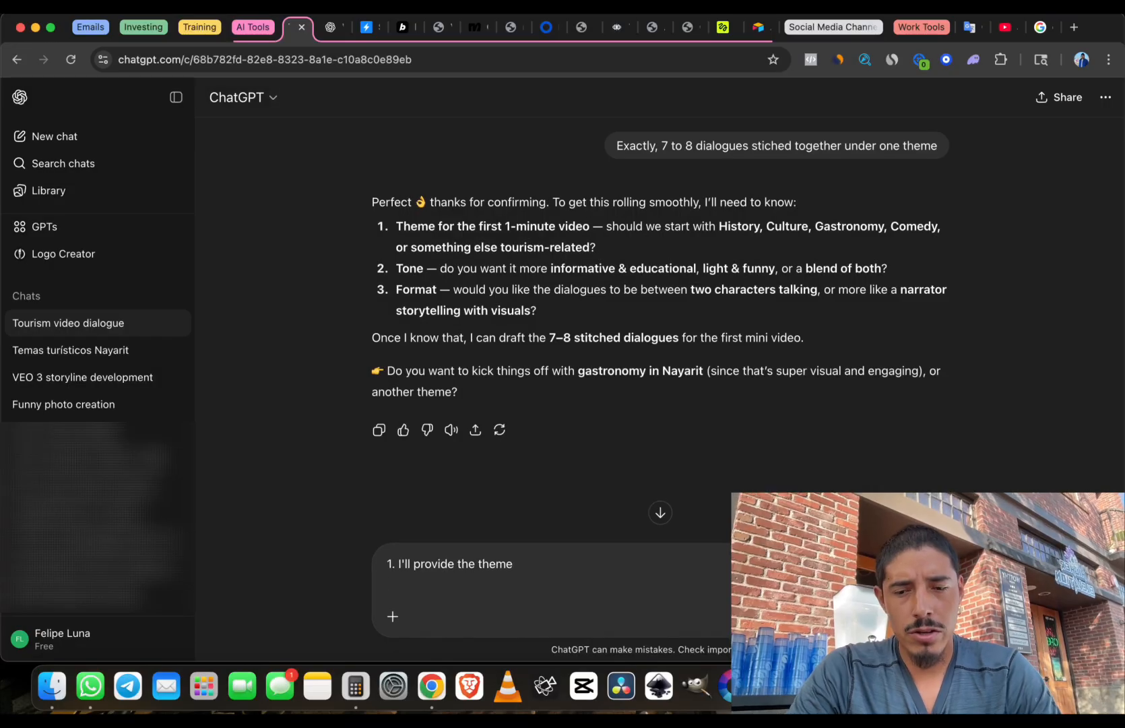
# Complete and send the numbered reply with "2. Informative and educational" and "3. A narrator talking directly the camera (viewer)"
pyautogui.hotkey('shift', 'Return')
pyautogui.write('2.')
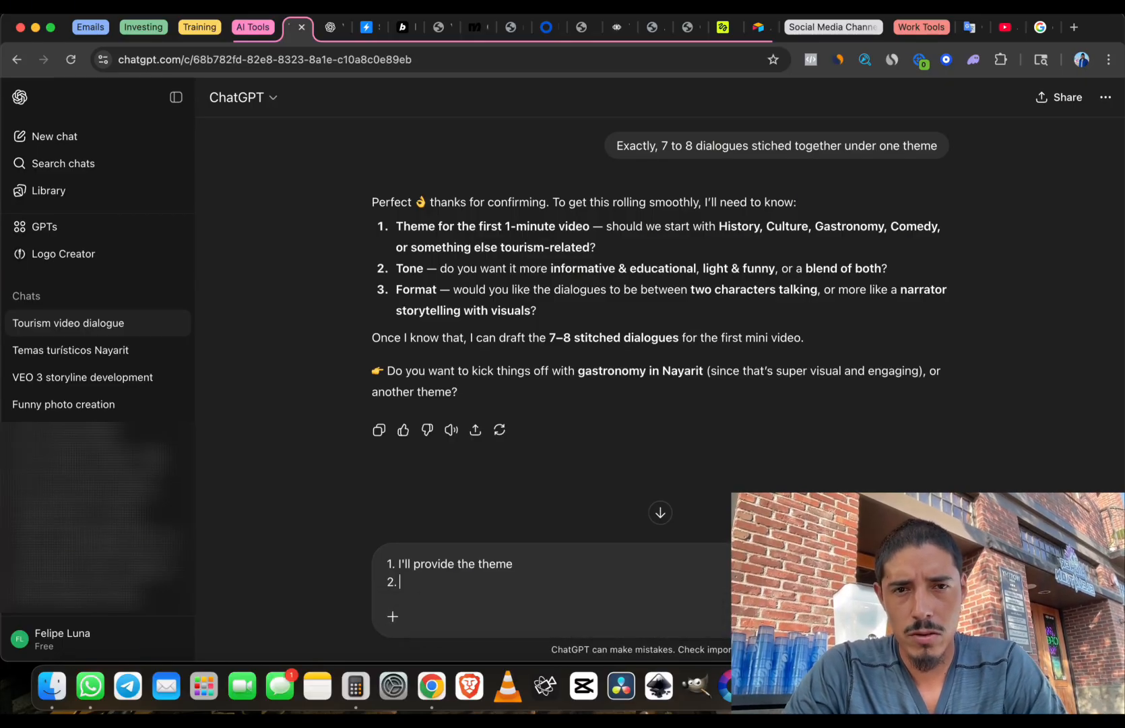
pyautogui.write('Informative and educational')
pyautogui.press('Return')
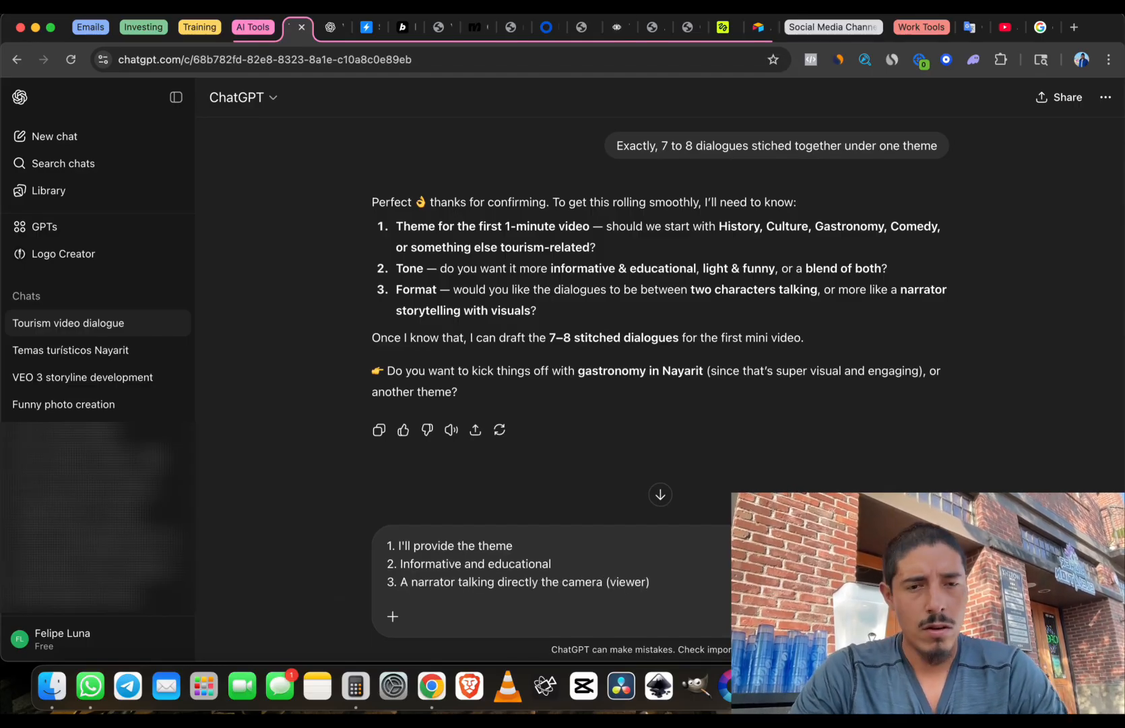
pyautogui.press('Return')
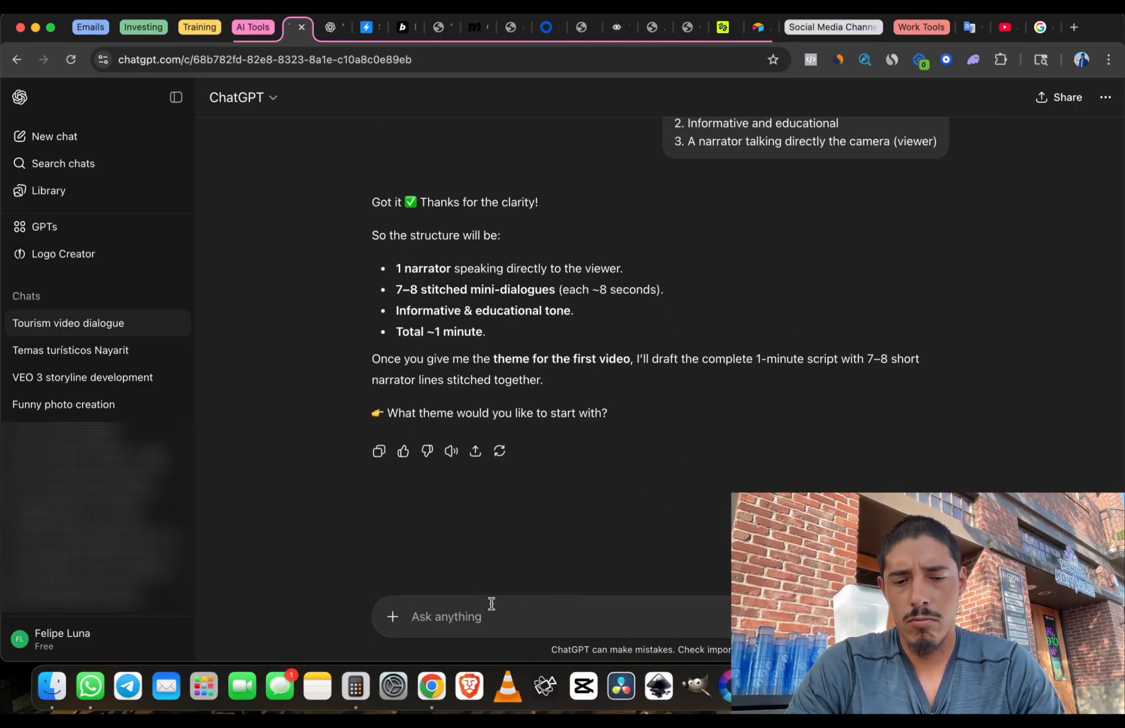
# Send the theme "Los pueblos mágicos de Nayarit" with a brief look at Sayulita, Jala, Compostela and Mexcaltitán
pyautogui.write('Theme')
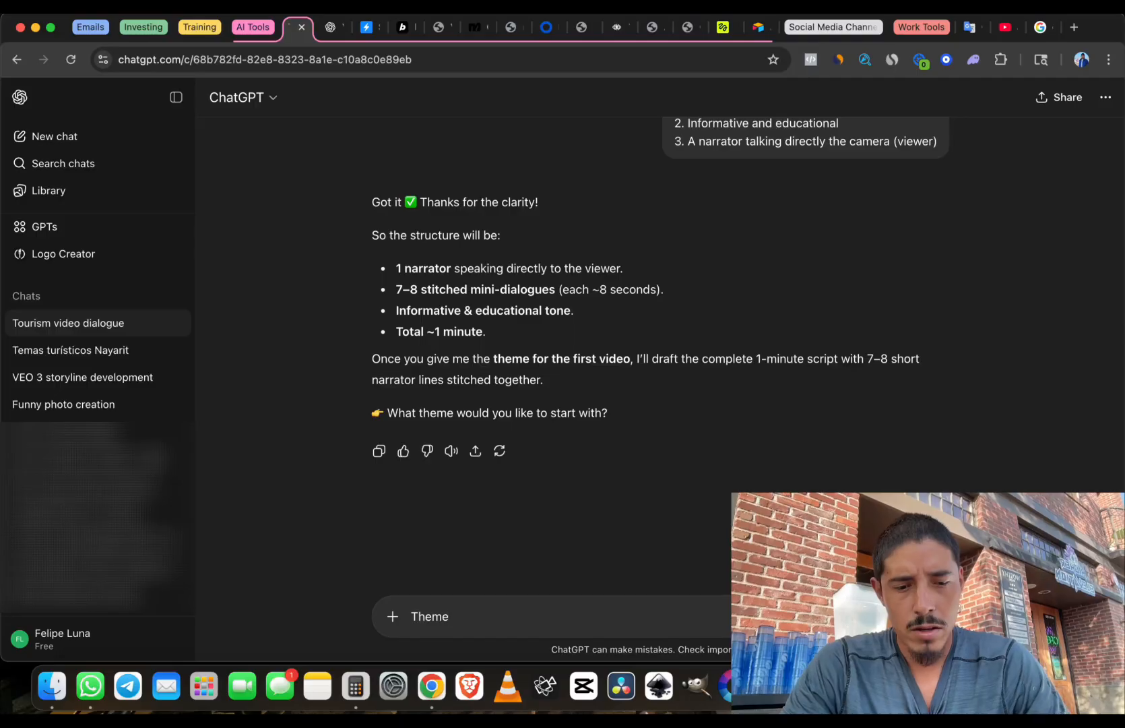
pyautogui.write(':')
pyautogui.press('super+v')
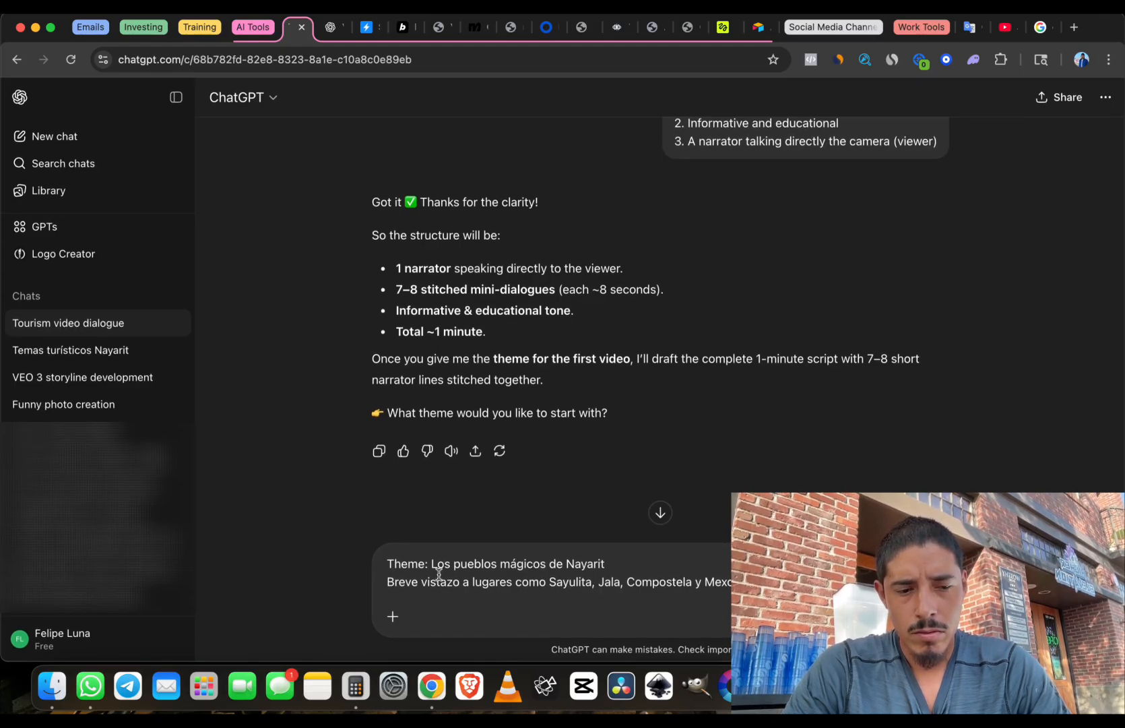
pyautogui.press('Return')
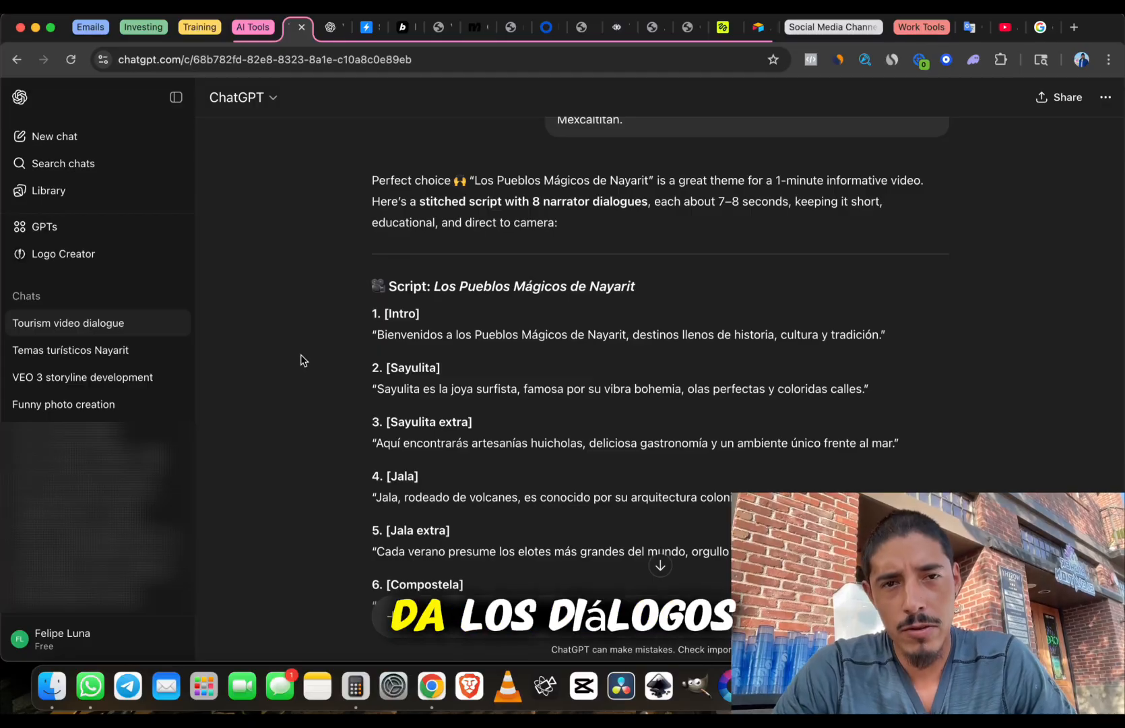
# Review the narrator dialogues of the Los Pueblos Mágicos de Nayarit script and its English version
pyautogui.scroll(1, 300, 360)
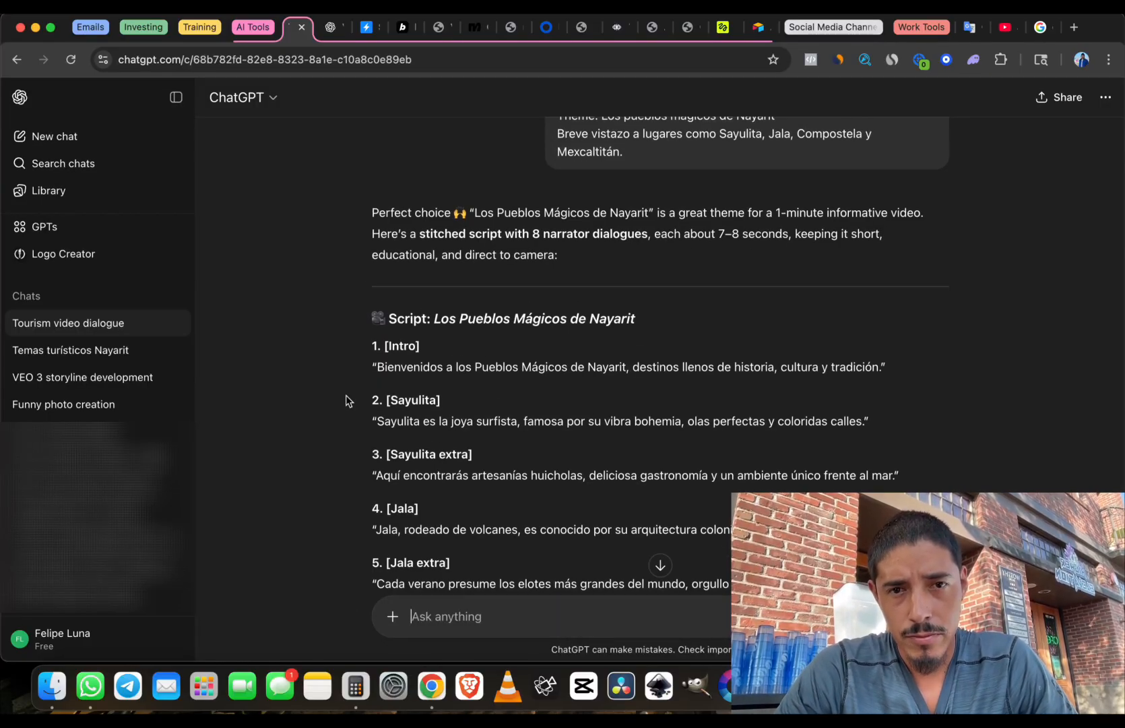
pyautogui.scroll(-1, 357, 417)
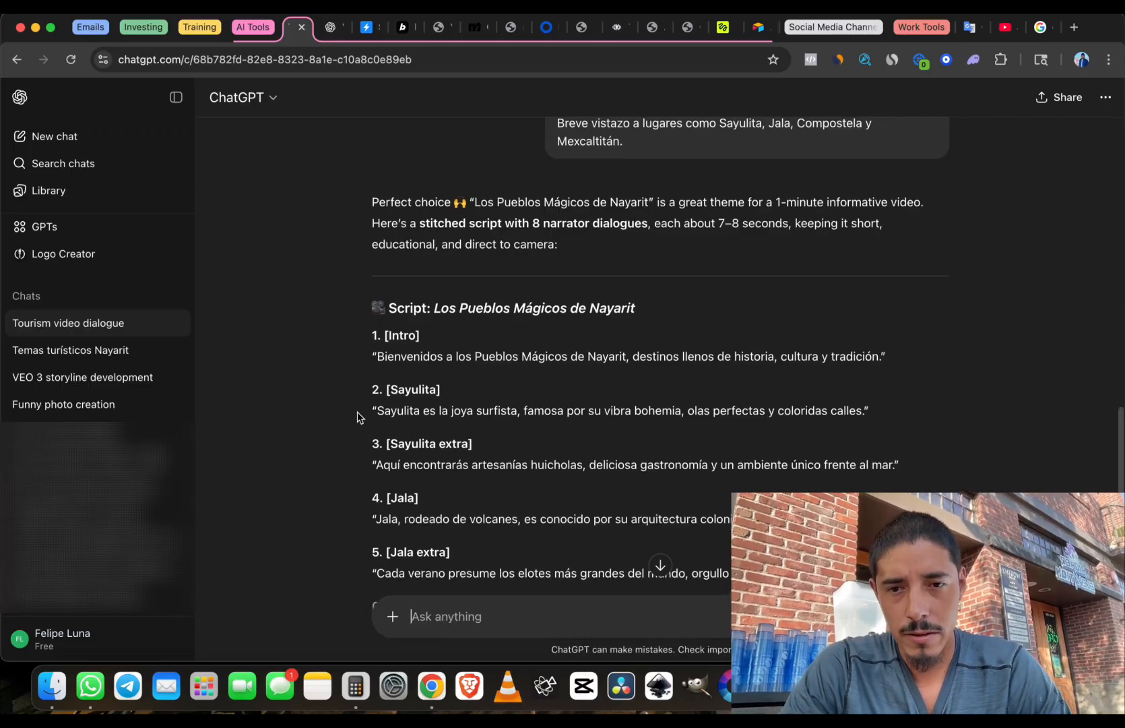
pyautogui.scroll(-3, 357, 417)
pyautogui.scroll(-1, 344, 354)
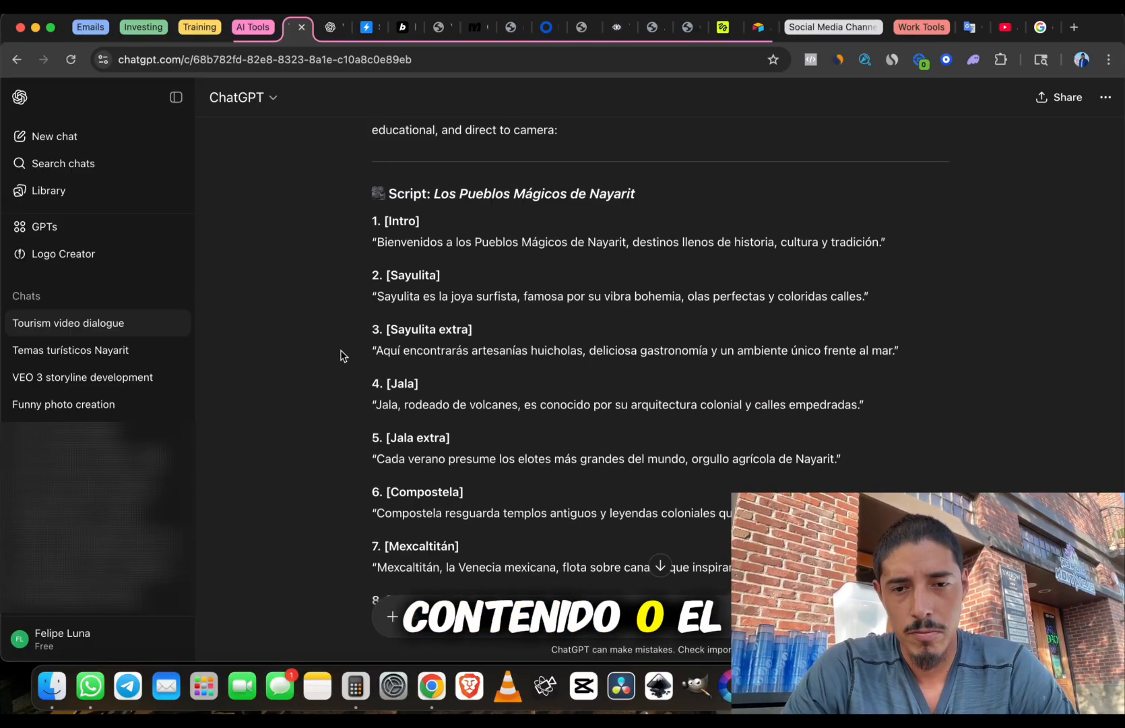
pyautogui.scroll(-3, 351, 382)
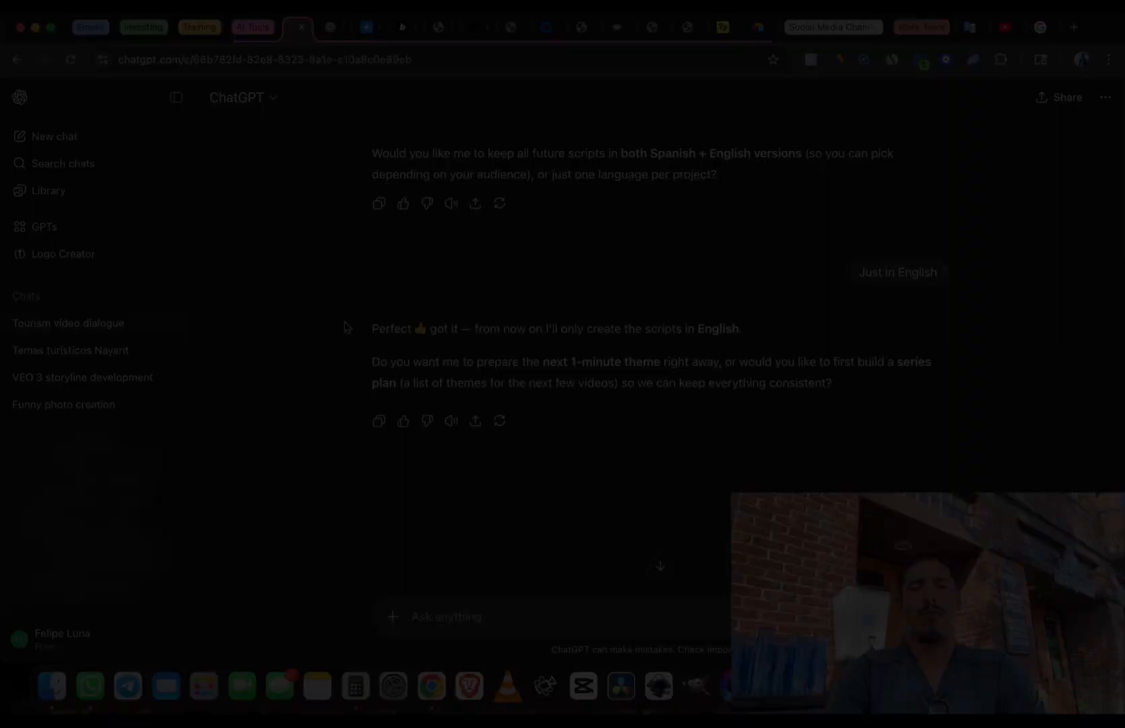
pyautogui.scroll(10, 344, 326)
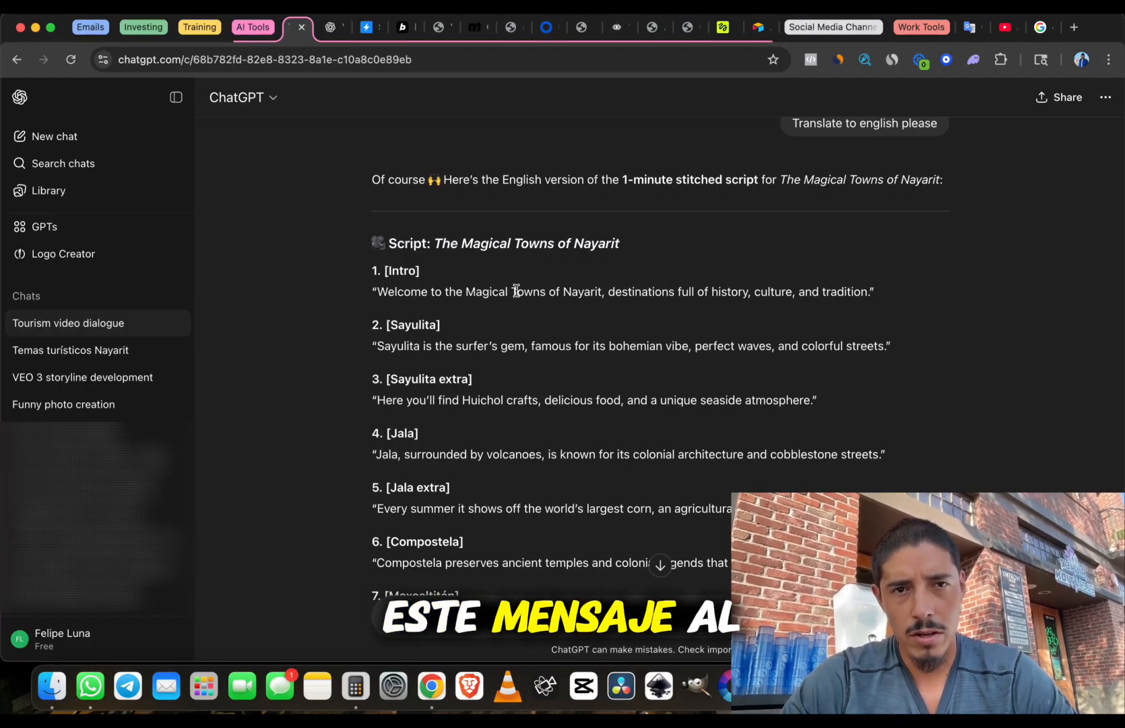
# In the VEO 3 storyline development chat, send the theme "Los pueblos mágicos de Nayarit" with a brief look at Sayulita, Jala, Compostela and Mexcaltitán
pyautogui.click(57, 350)
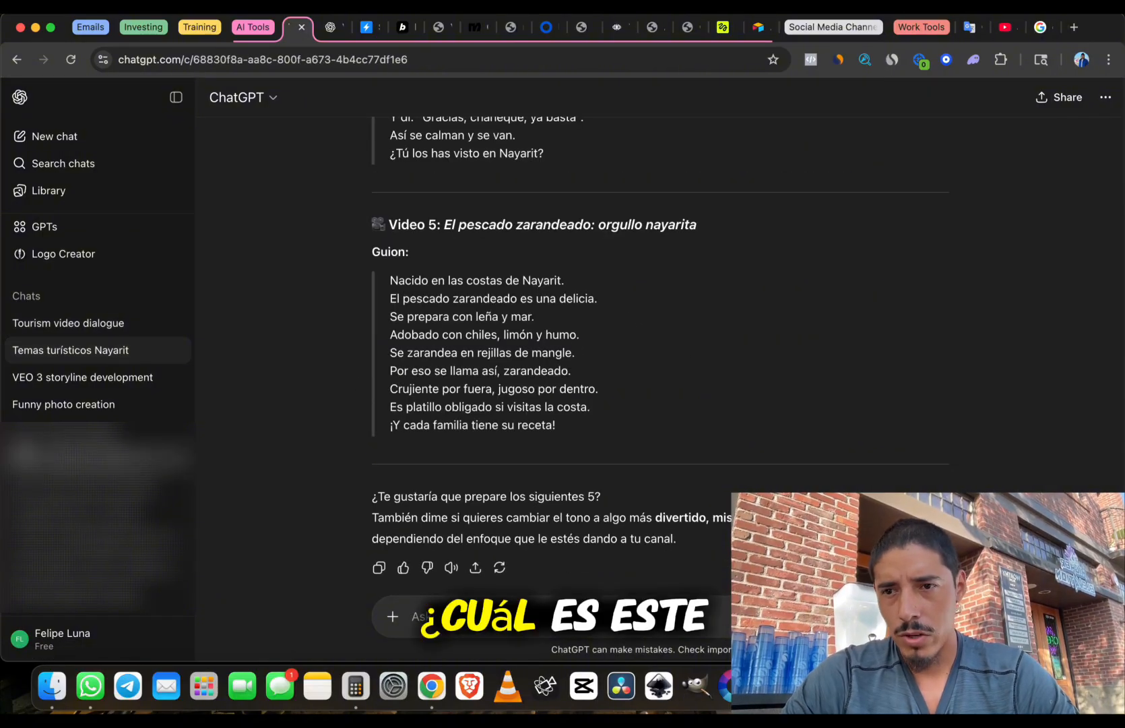
pyautogui.click(83, 377)
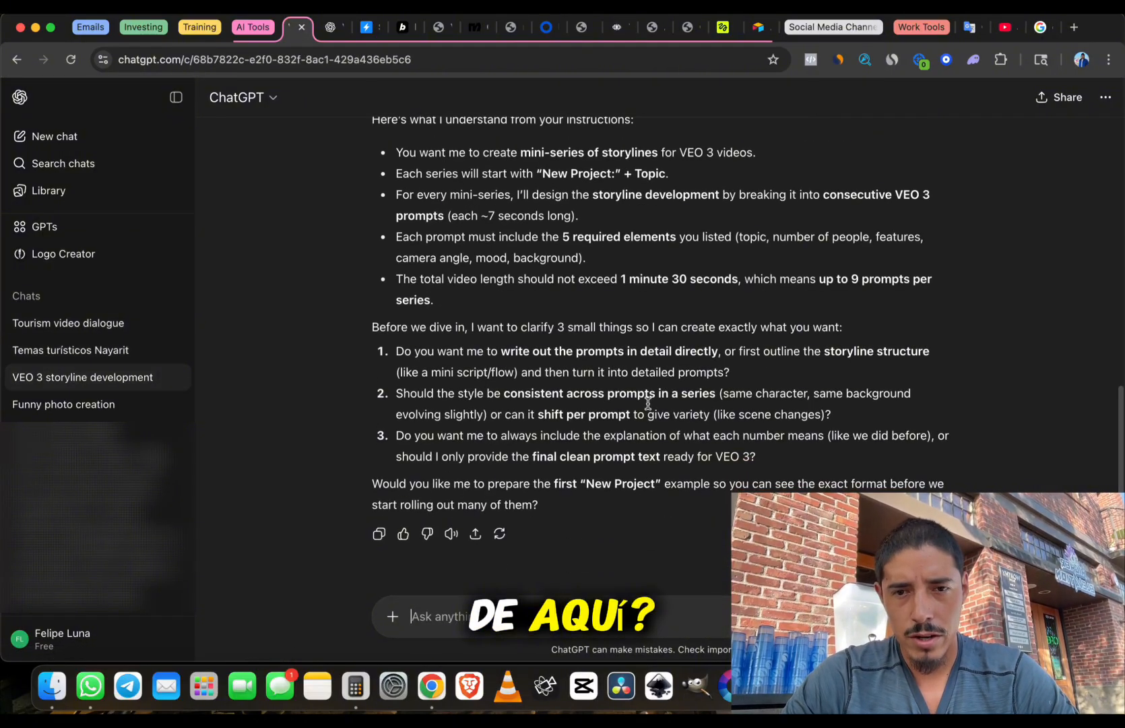
pyautogui.scroll(3, 648, 404)
pyautogui.scroll(5, 648, 408)
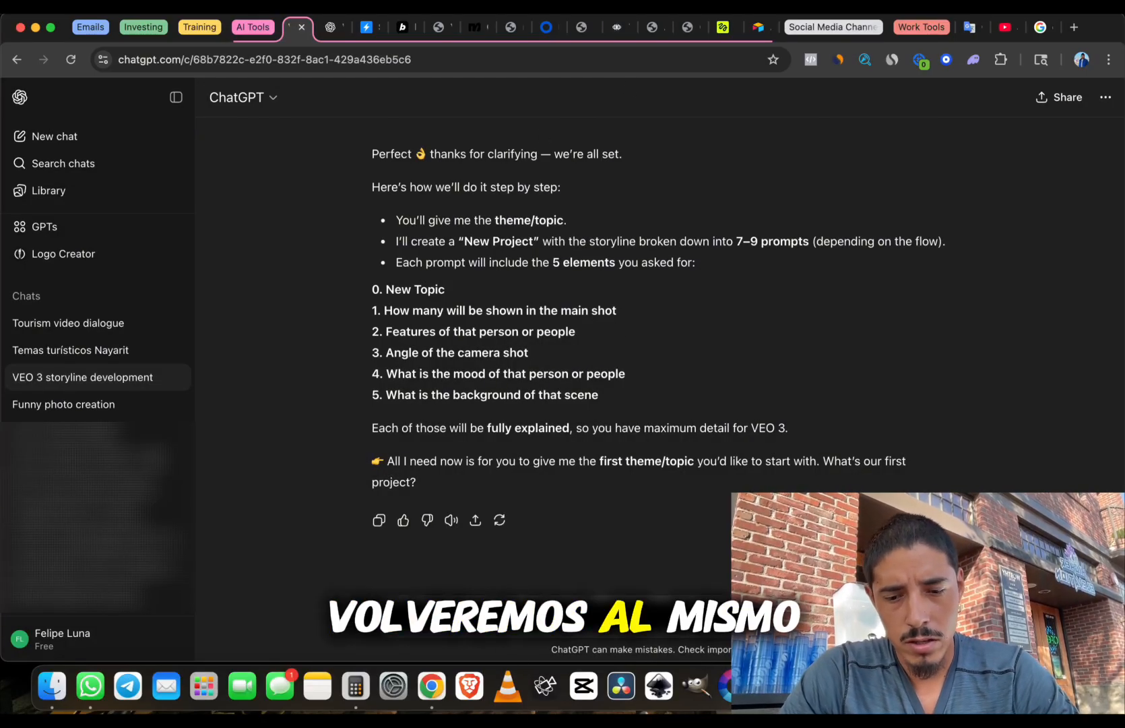
pyautogui.press('super+v')
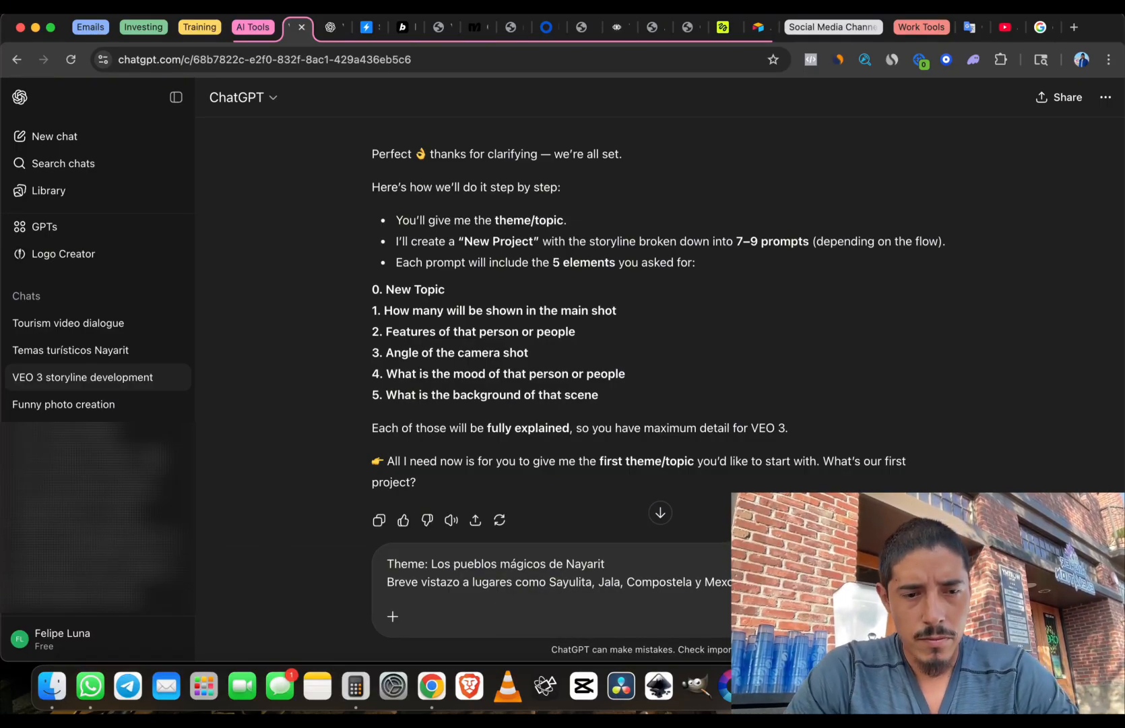
pyautogui.press('Return')
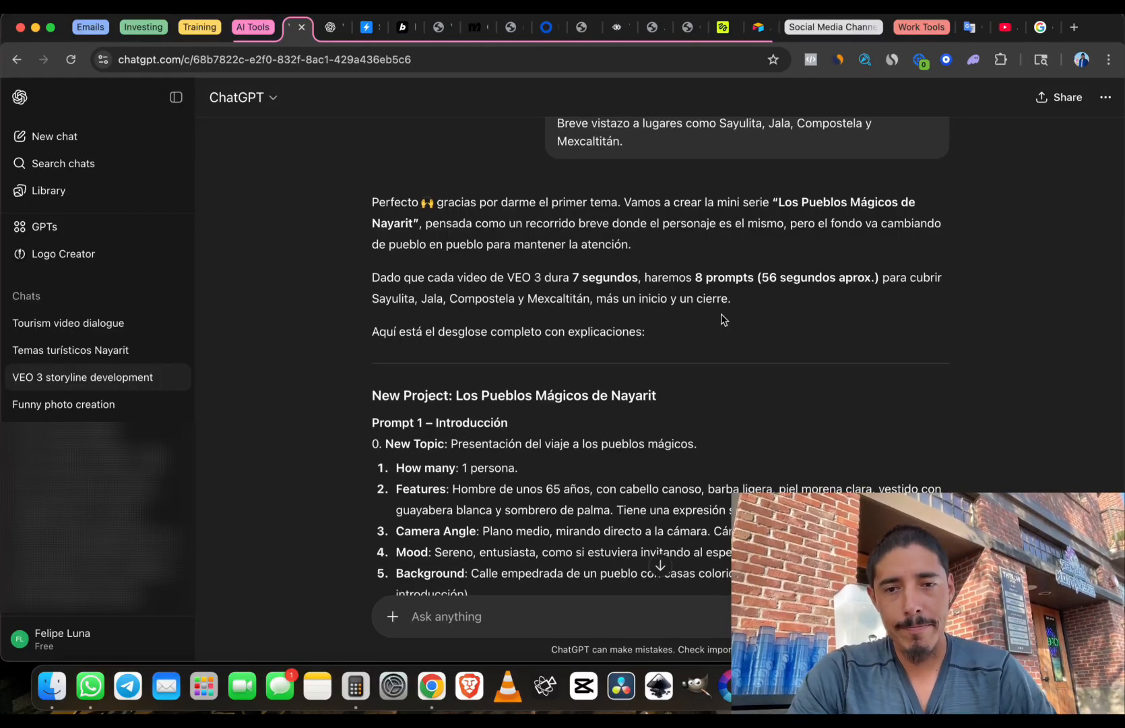
# Review the generated scene prompts through Prompt 8 and send the request "Translate in english"
pyautogui.scroll(-5, 741, 369)
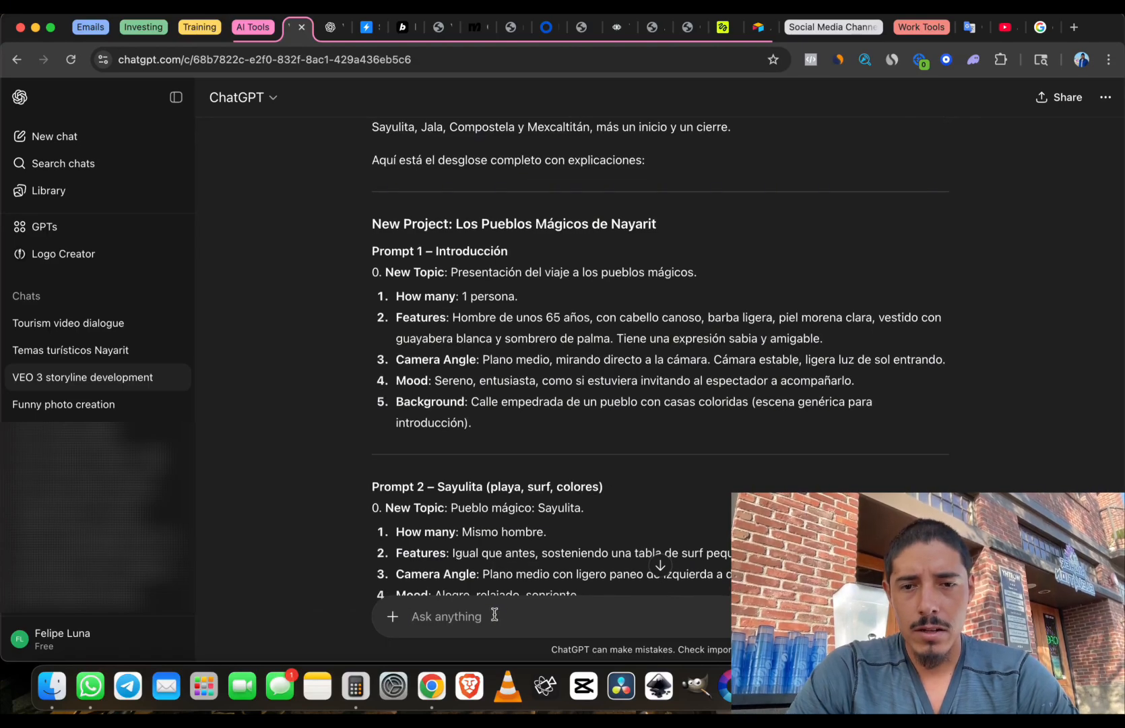
pyautogui.scroll(-10, 549, 438)
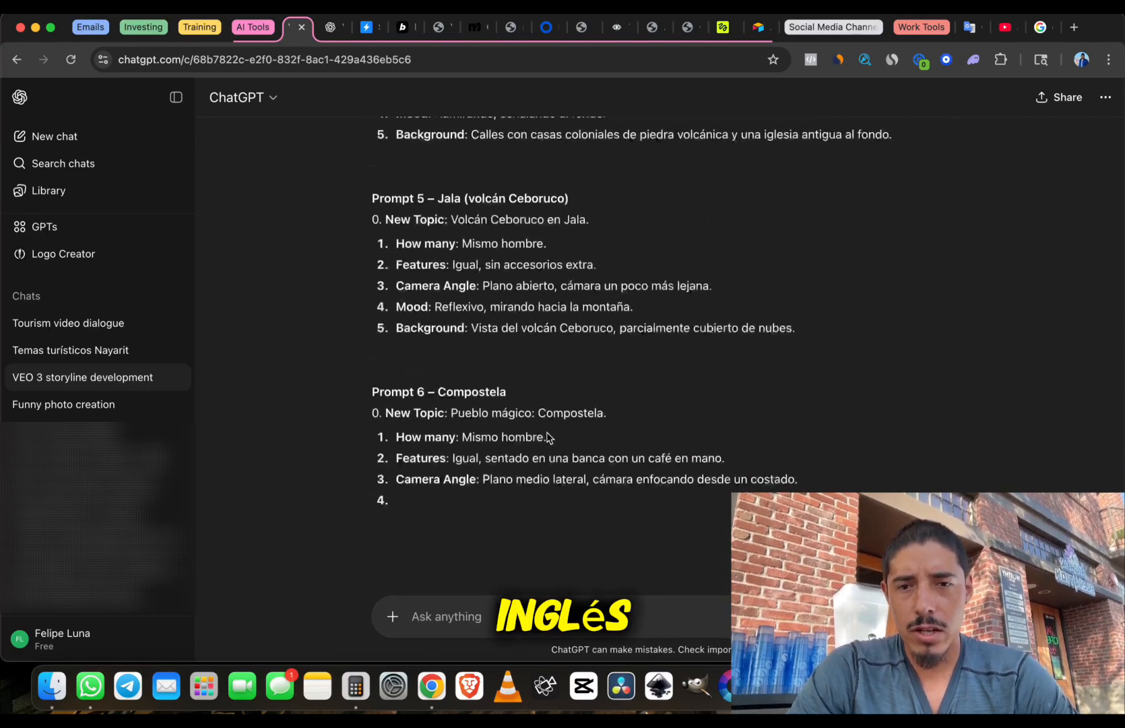
pyautogui.scroll(-8, 598, 420)
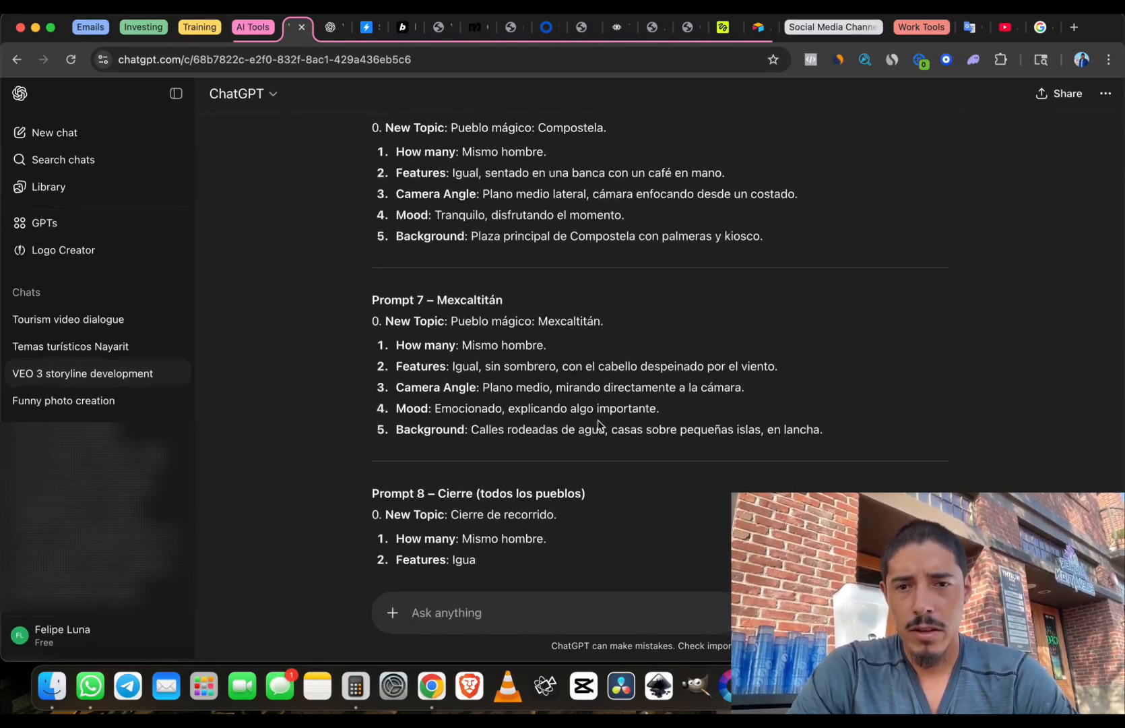
pyautogui.scroll(-5, 627, 431)
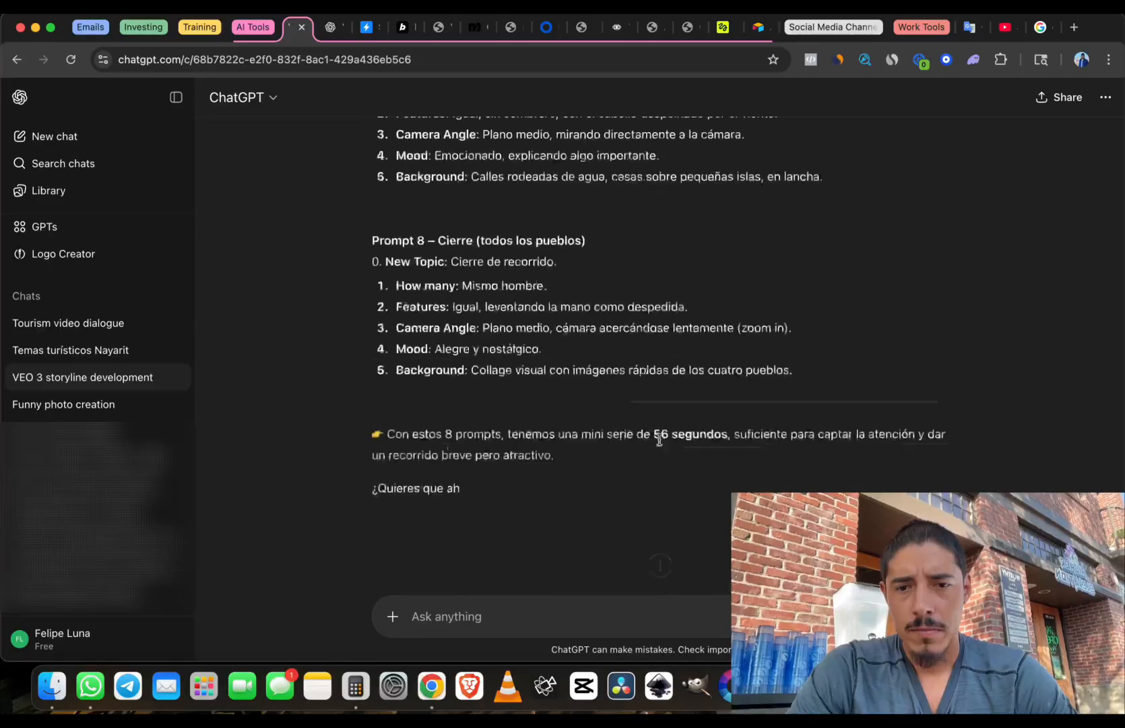
pyautogui.click(544, 617)
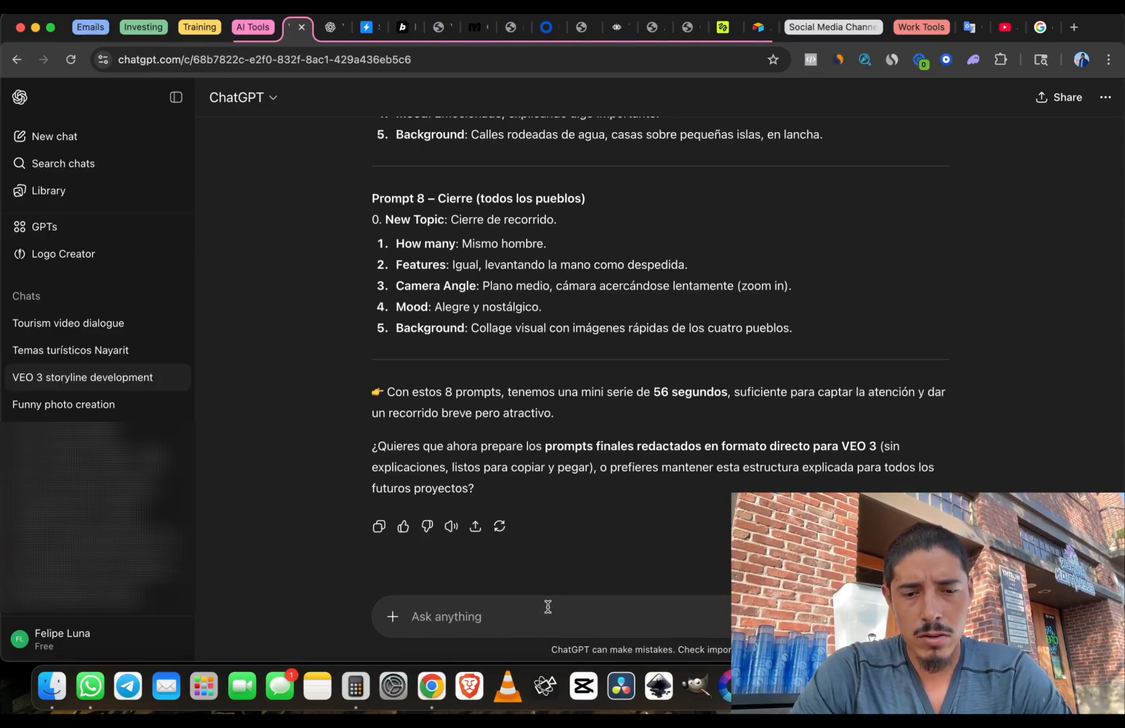
pyautogui.write('Translate in english')
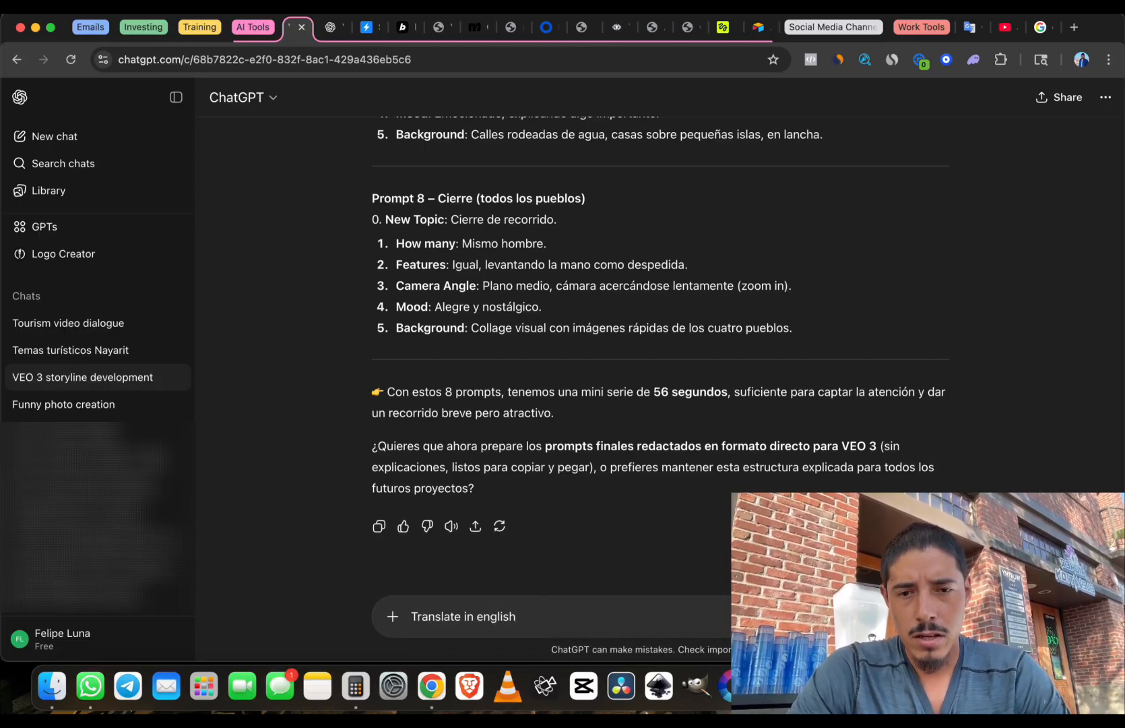
pyautogui.press('Return')
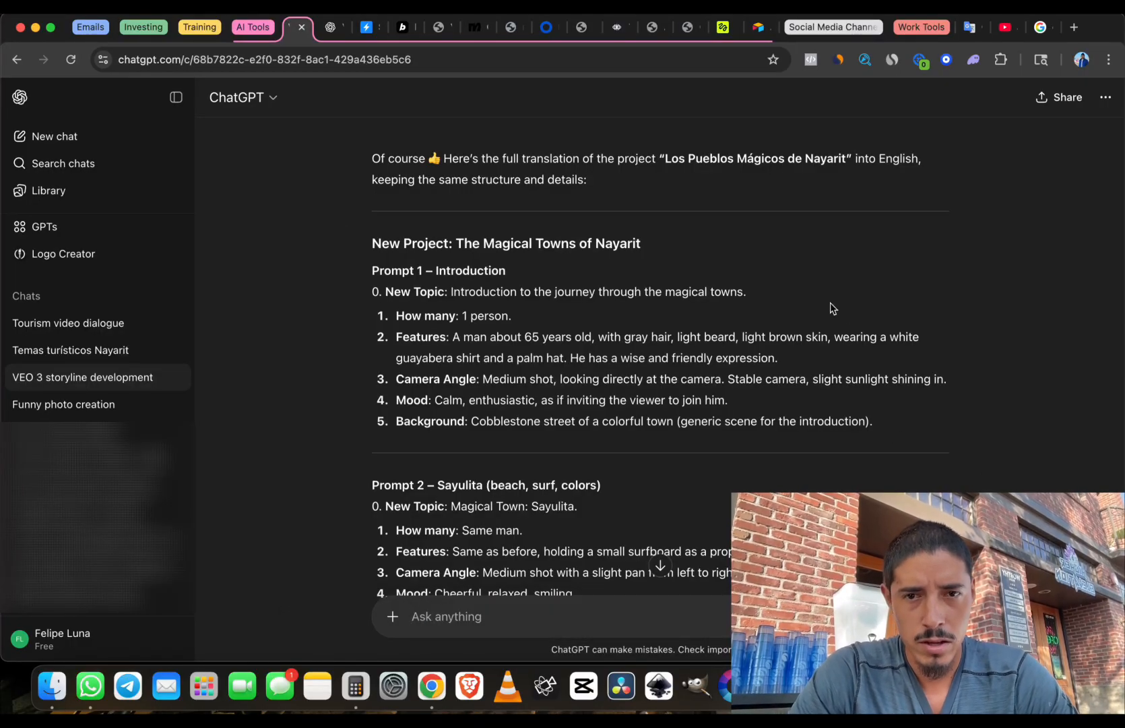
# Copy the How many through Background elements of Prompt 1 – Introduction and switch to Google Flow in the other browser profile
pyautogui.scroll(-3, 675, 424)
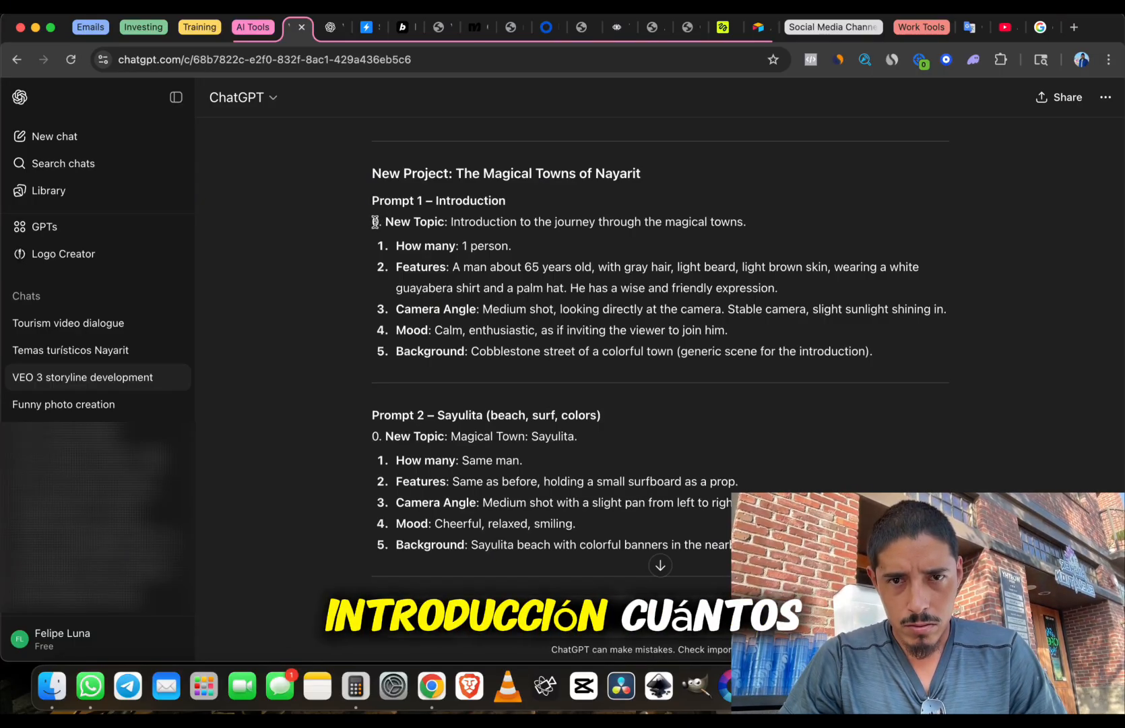
pyautogui.moveTo(380, 250); pyautogui.dragTo(902, 355)
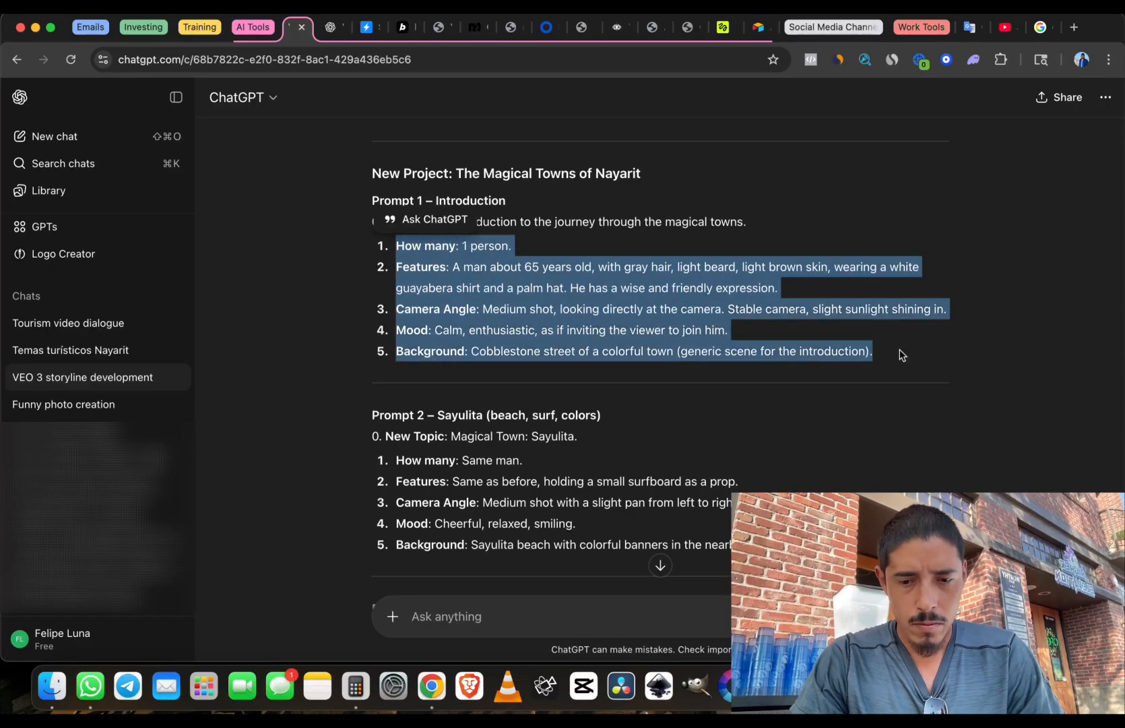
pyautogui.click(1081, 61)
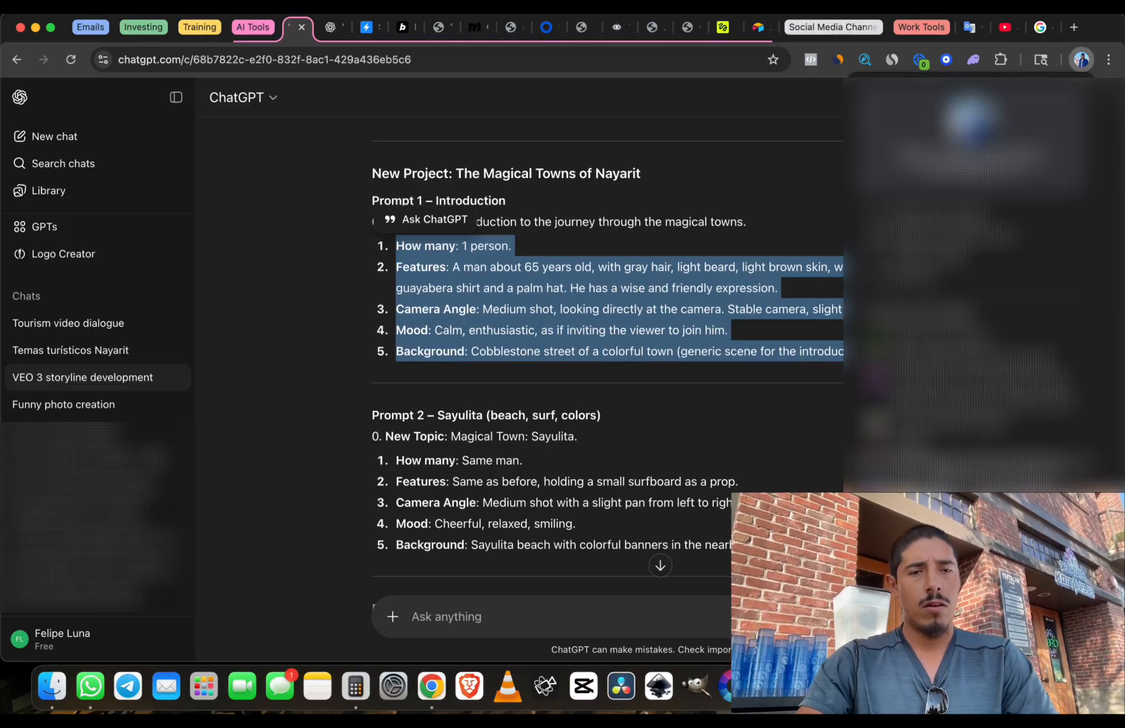
pyautogui.click(970, 414)
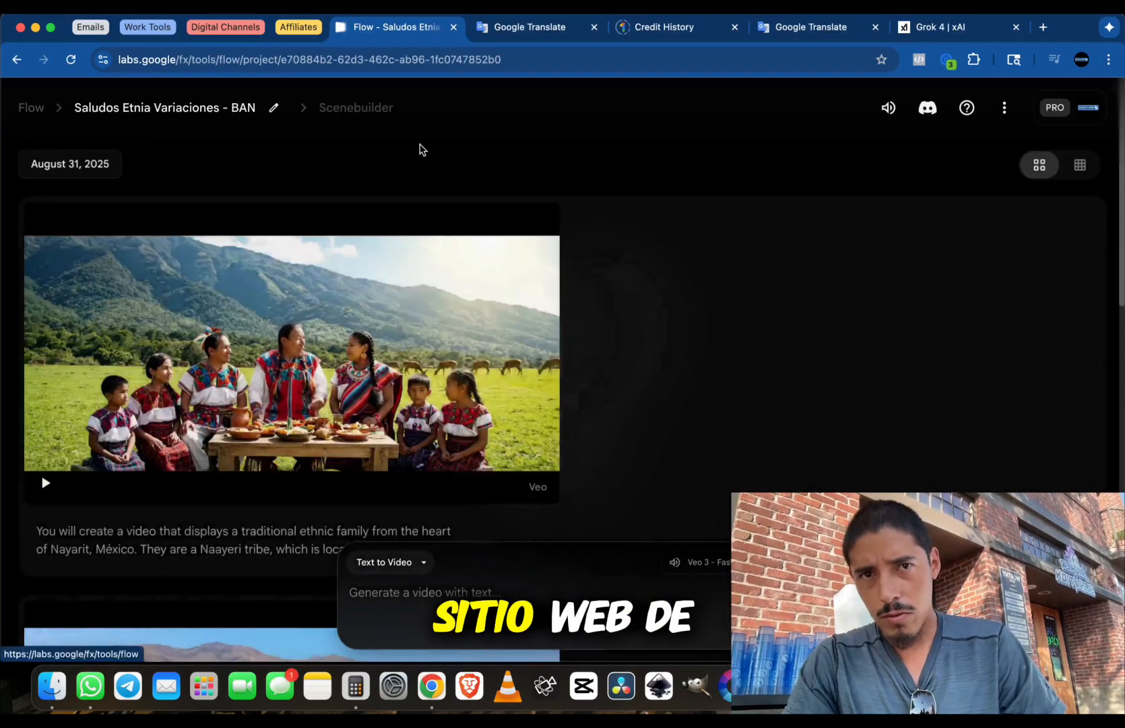
# Create a new Flow project and name it "Bienvenido A Nayarit Videos (Pueblos Mágicos)"
pyautogui.click(27, 108)
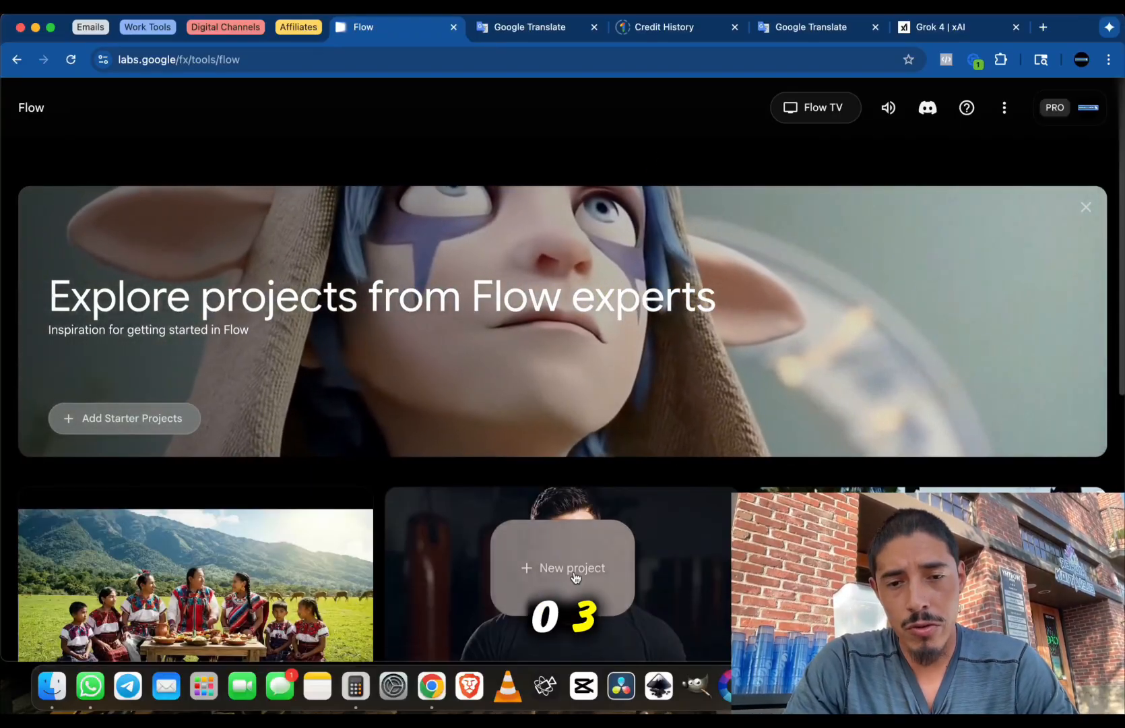
pyautogui.click(571, 580)
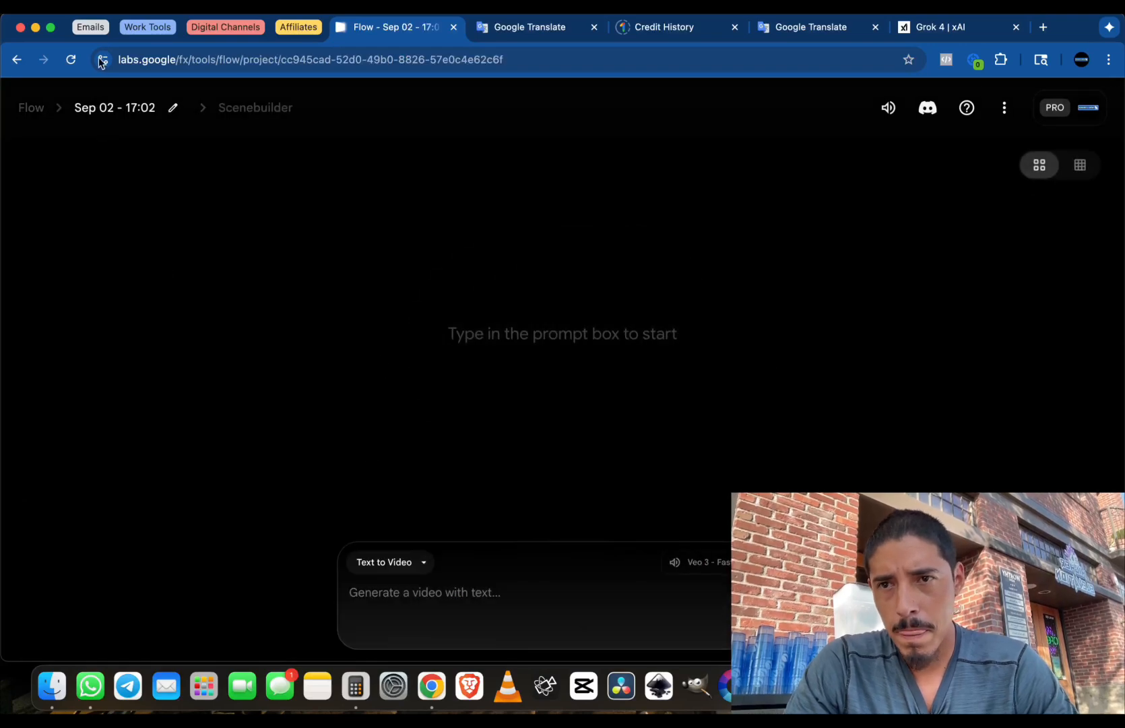
pyautogui.click(152, 108)
pyautogui.press('BackSpace')
pyautogui.press('BackSpace')
pyautogui.press('BackSpace')
pyautogui.press('BackSpace')
pyautogui.press('BackSpace')
pyautogui.press('BackSpace')
pyautogui.press('BackSpace')
pyautogui.press('BackSpace')
pyautogui.press('BackSpace')
pyautogui.press('BackSpace')
pyautogui.press('BackSpace')
pyautogui.press('BackSpace')
pyautogui.press('BackSpace')
pyautogui.press('BackSpace')
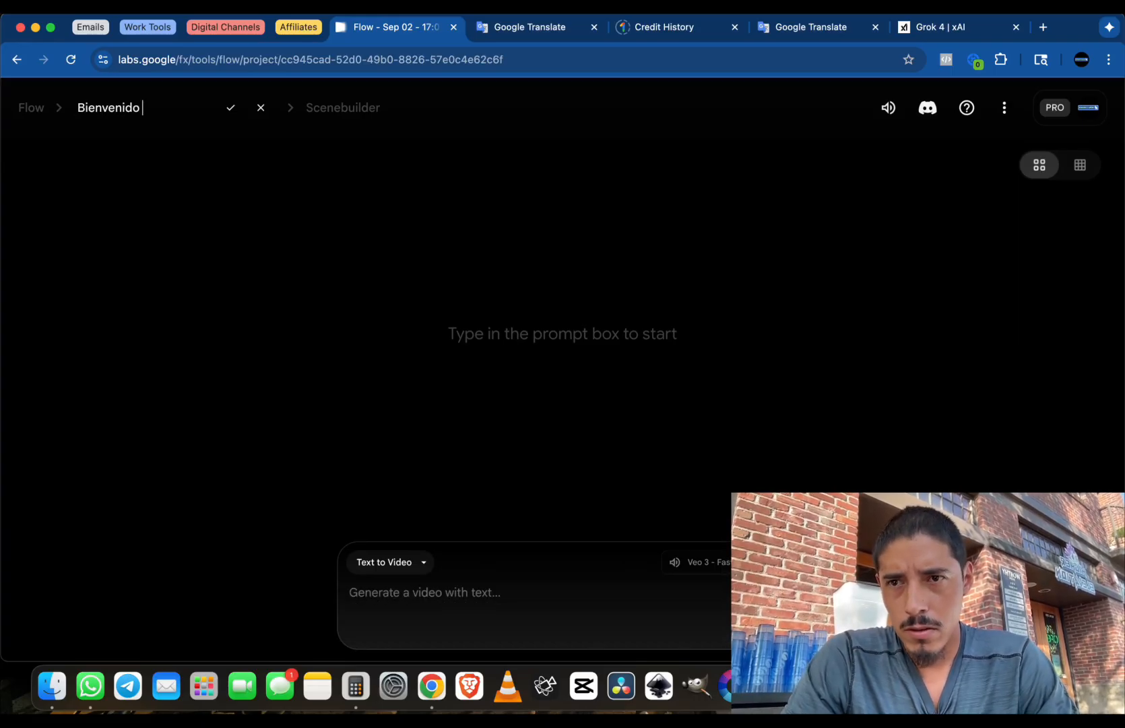
pyautogui.write('Bienvenido A Nayarit')
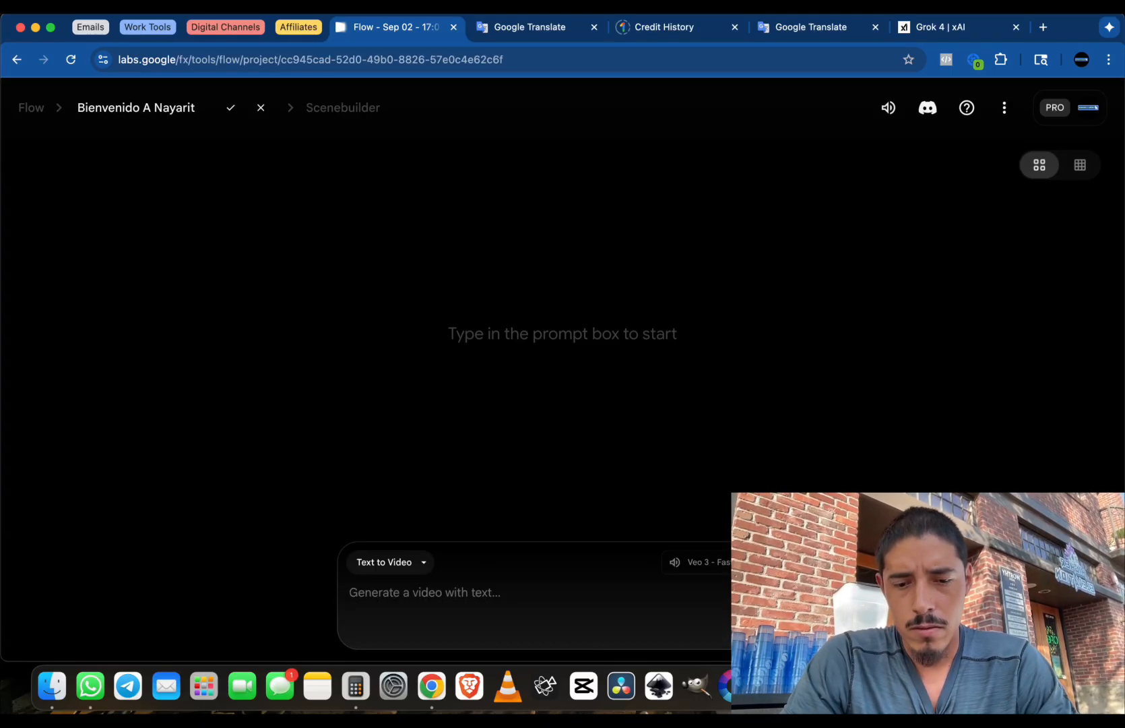
pyautogui.write(' Videos (')
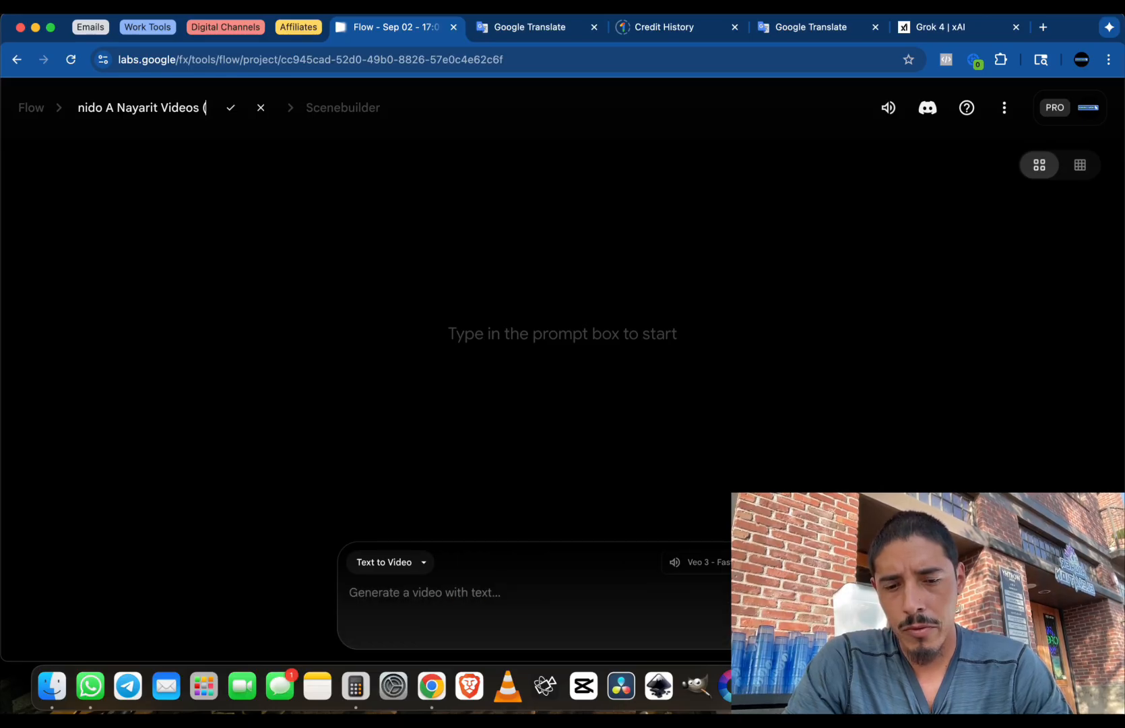
pyautogui.write('Pueb')
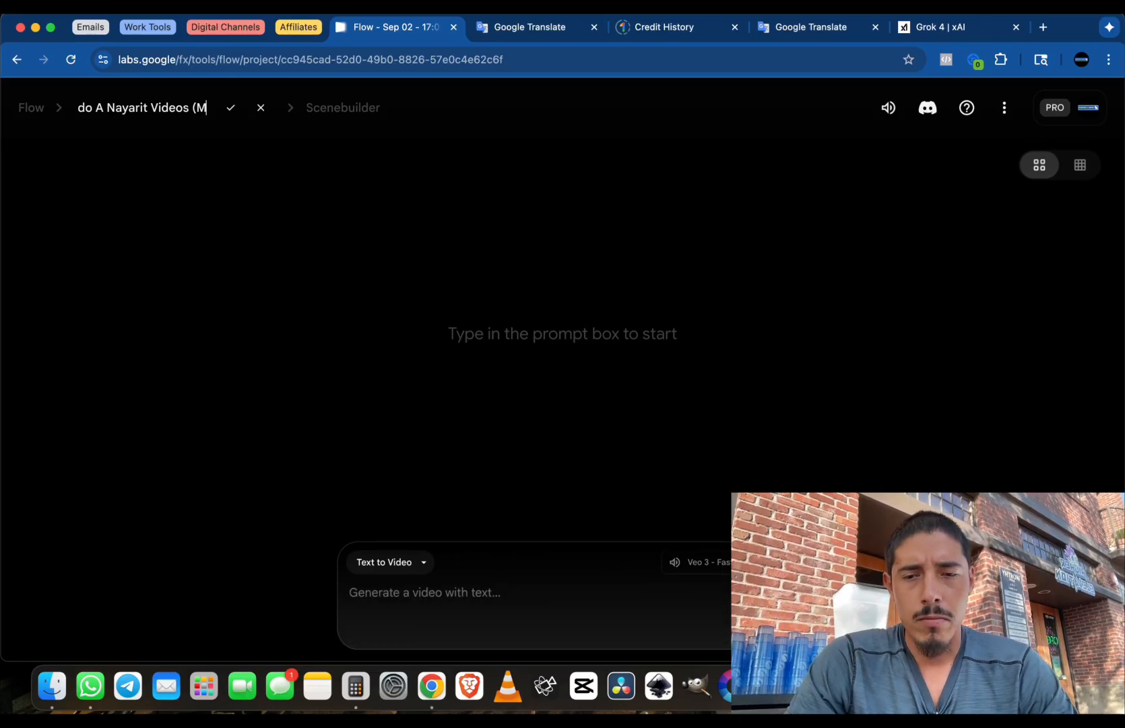
pyautogui.write('los Ma')
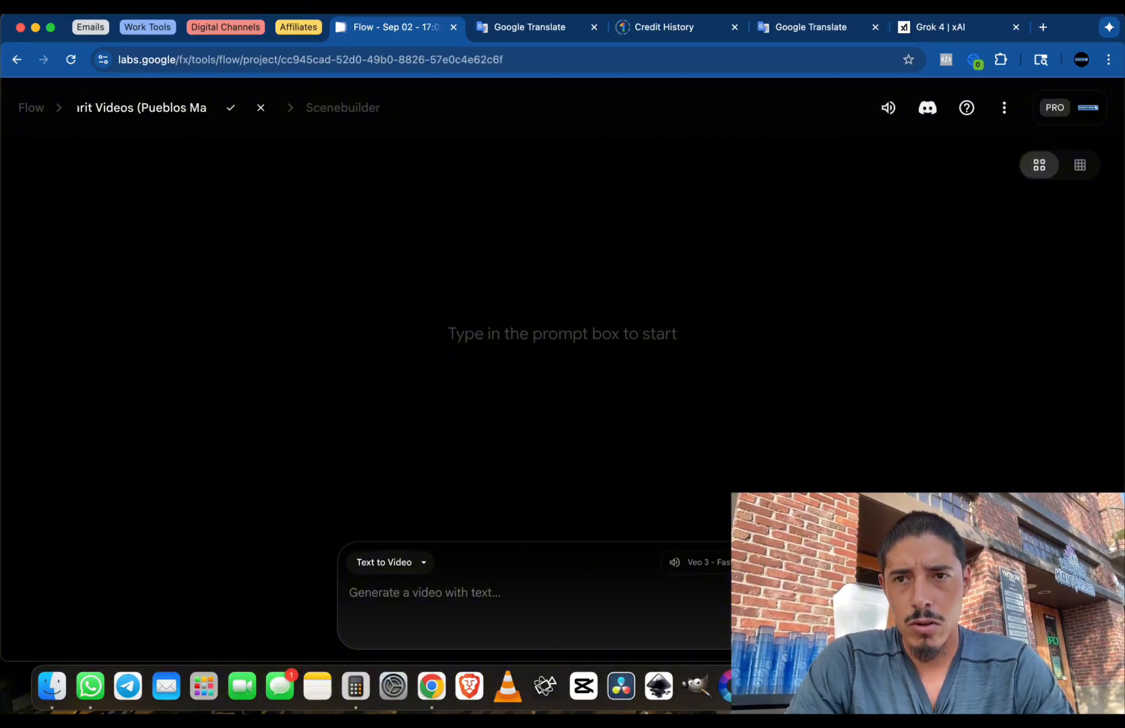
pyautogui.press('BackSpace')
pyautogui.write('á')
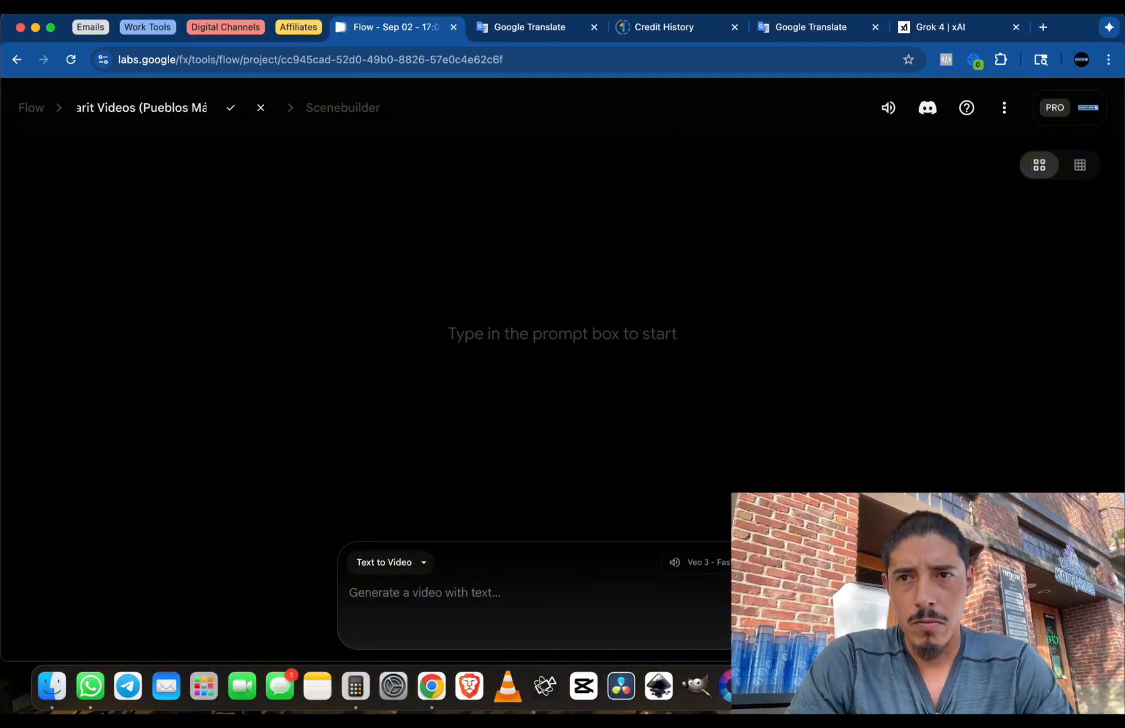
pyautogui.write('gicos)')
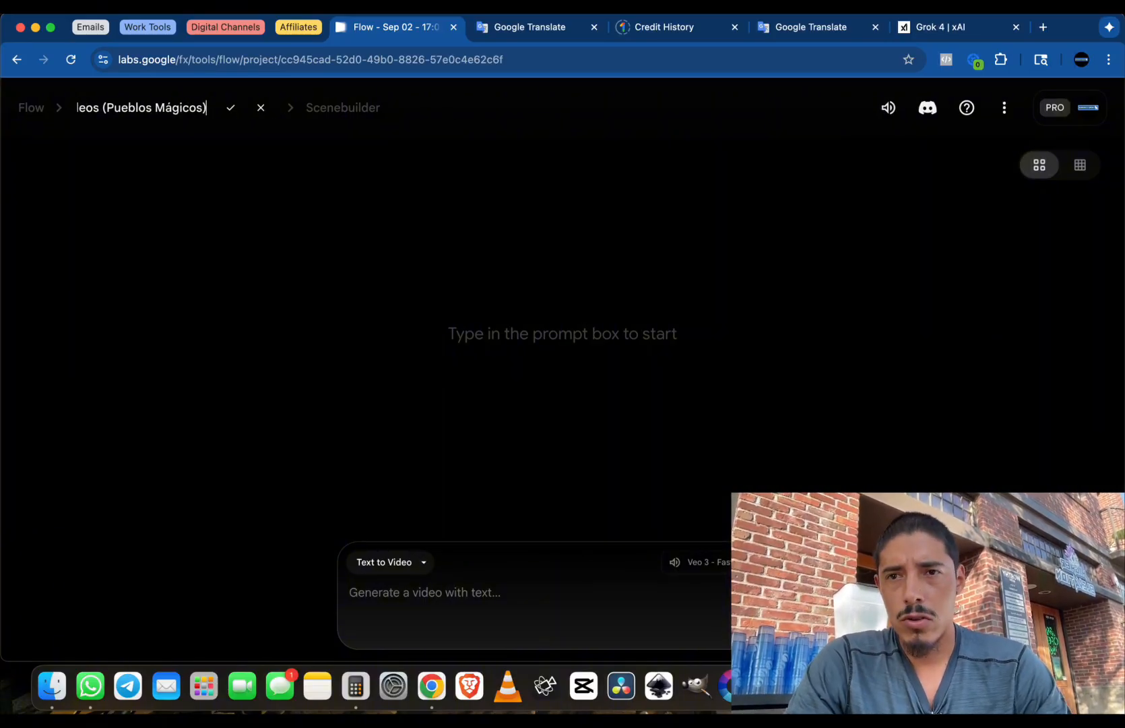
pyautogui.press('Return')
# Paste the Prompt 1 elements into the video prompt, add an opening "Dialogue:" line, and describe the shirt as "white traditional Wixarika guayabera"
pyautogui.click(506, 592)
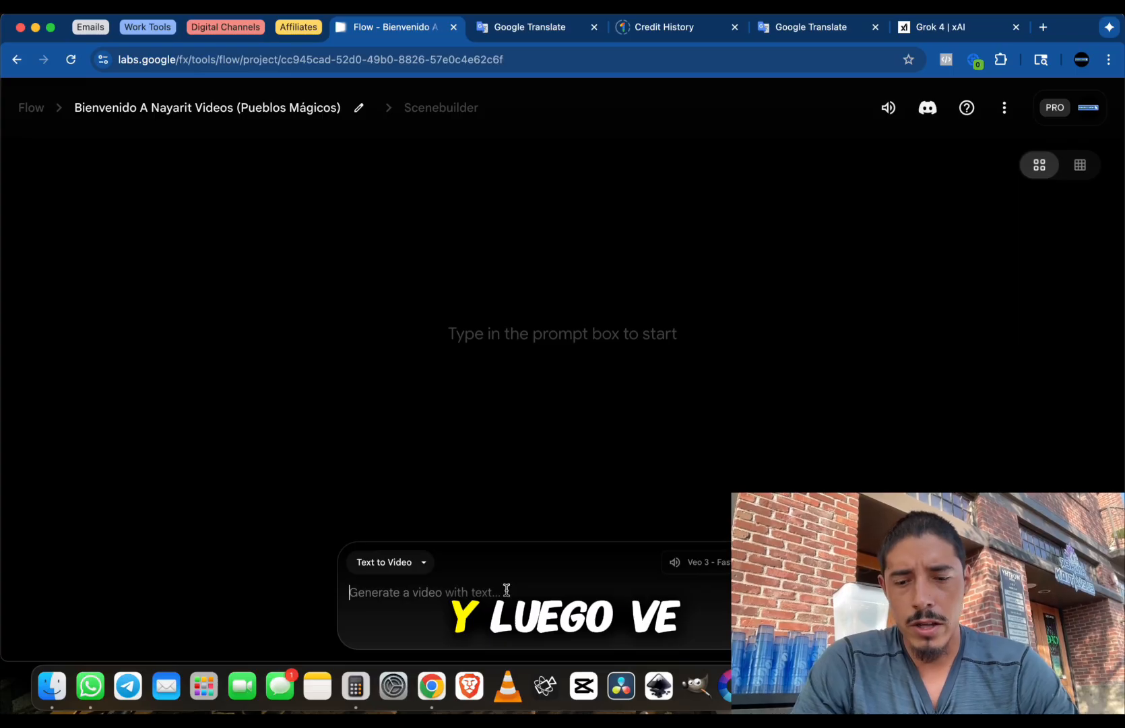
pyautogui.write('How many: 1 person.  Features: A man about 65 years old, with gray hair, light beard, light brown skin, wearing a white guayabera shirt and a palm hat. He has a wise and friendly expression.  Camera Angle: Medium shot, looking directly at the camera. Stable camera, slight sunlight shining in.  Mood: Calm, enthusiastic, as if inviting the viewer to join him.  Background: Cobblestone street of a colorful town (generic scene for the introduction).')
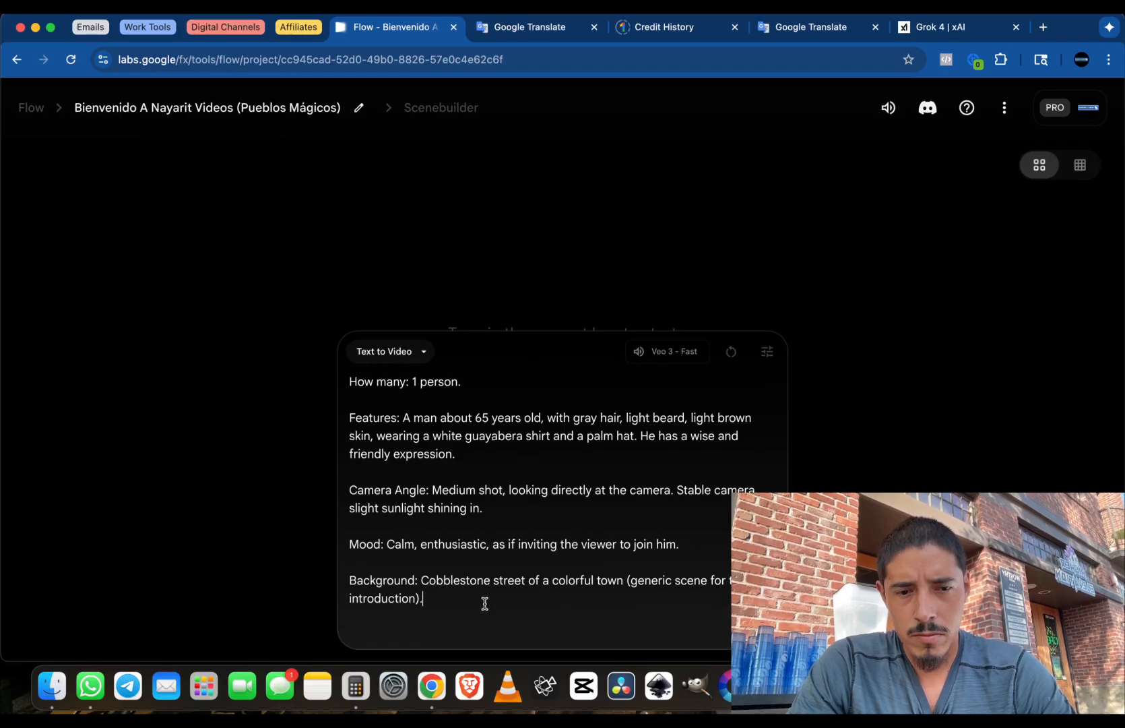
pyautogui.press('Return')
pyautogui.press('Return')
pyautogui.write('Dia')
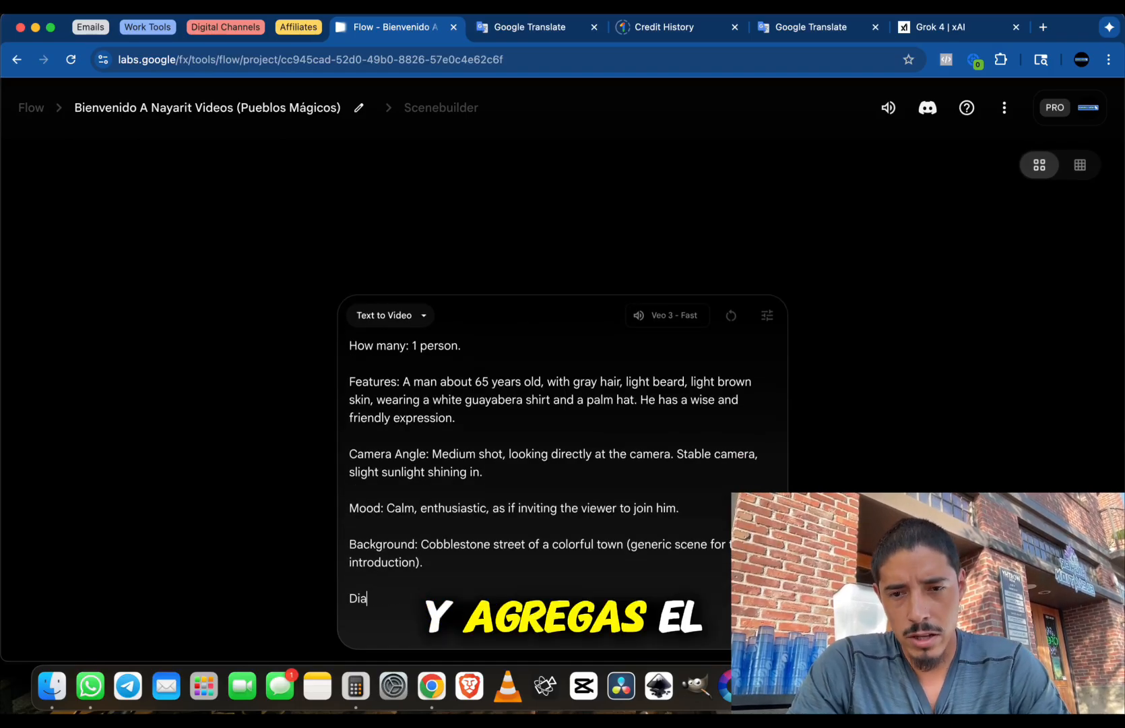
pyautogui.write('logue:')
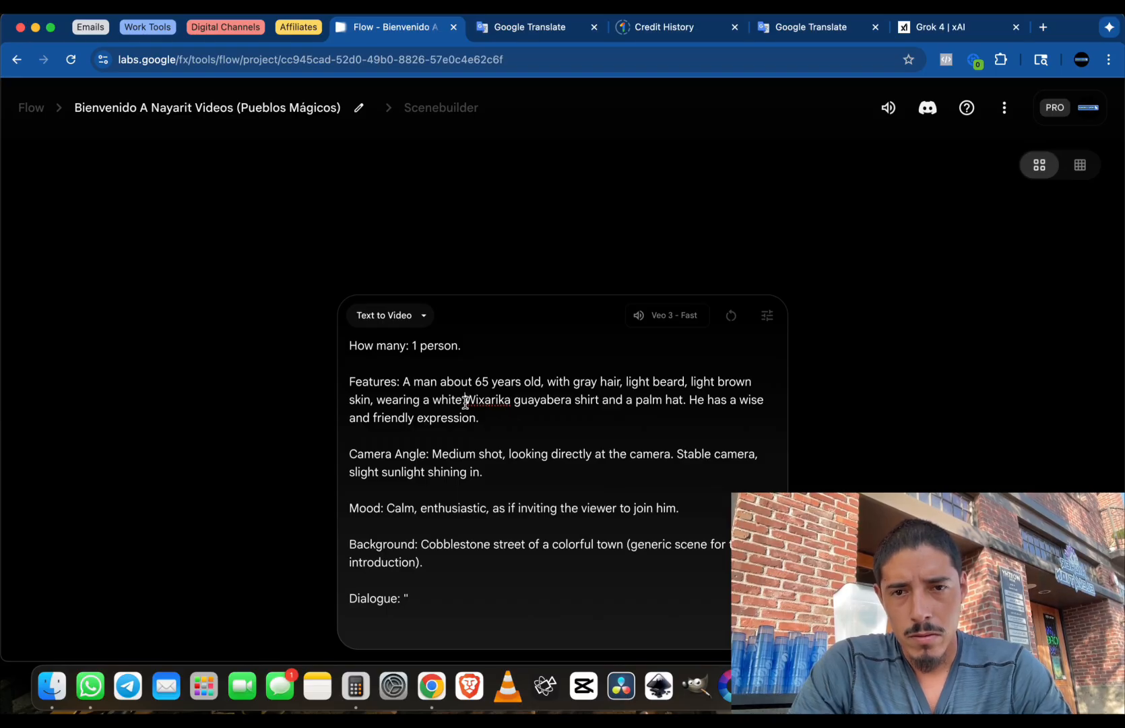
pyautogui.write('ditional')
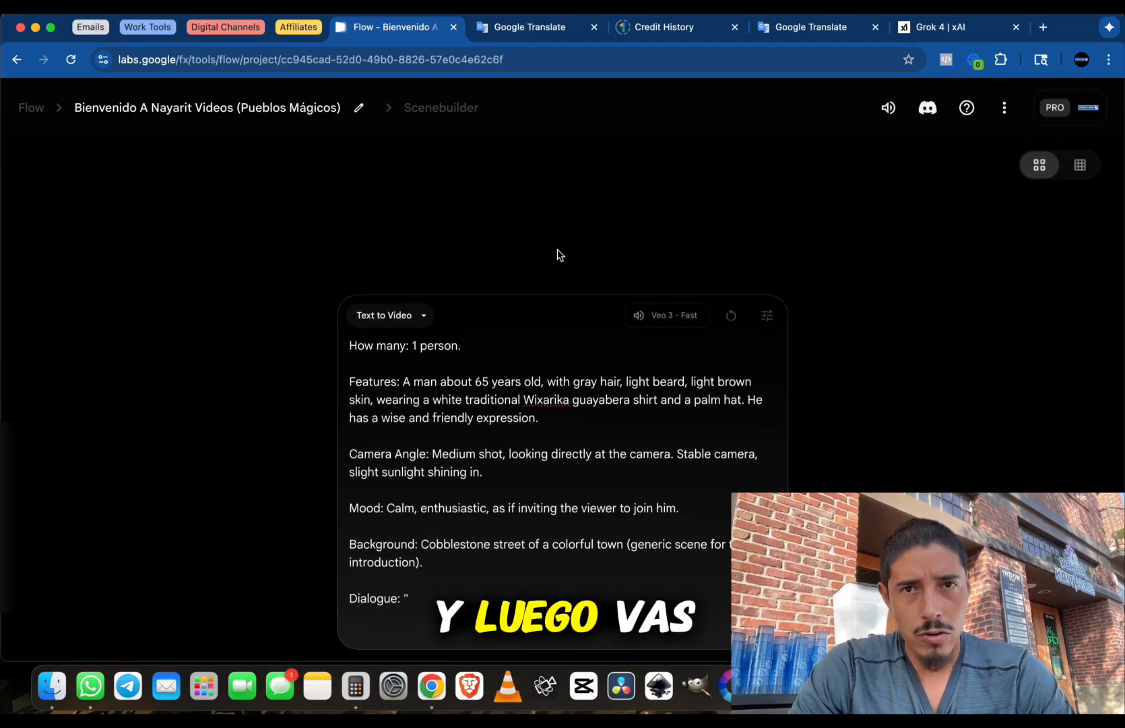
# Switch to ChatGPT in the other browser profile and copy the English Intro line from the "Tourism video dialogue" chat
pyautogui.click(1085, 64)
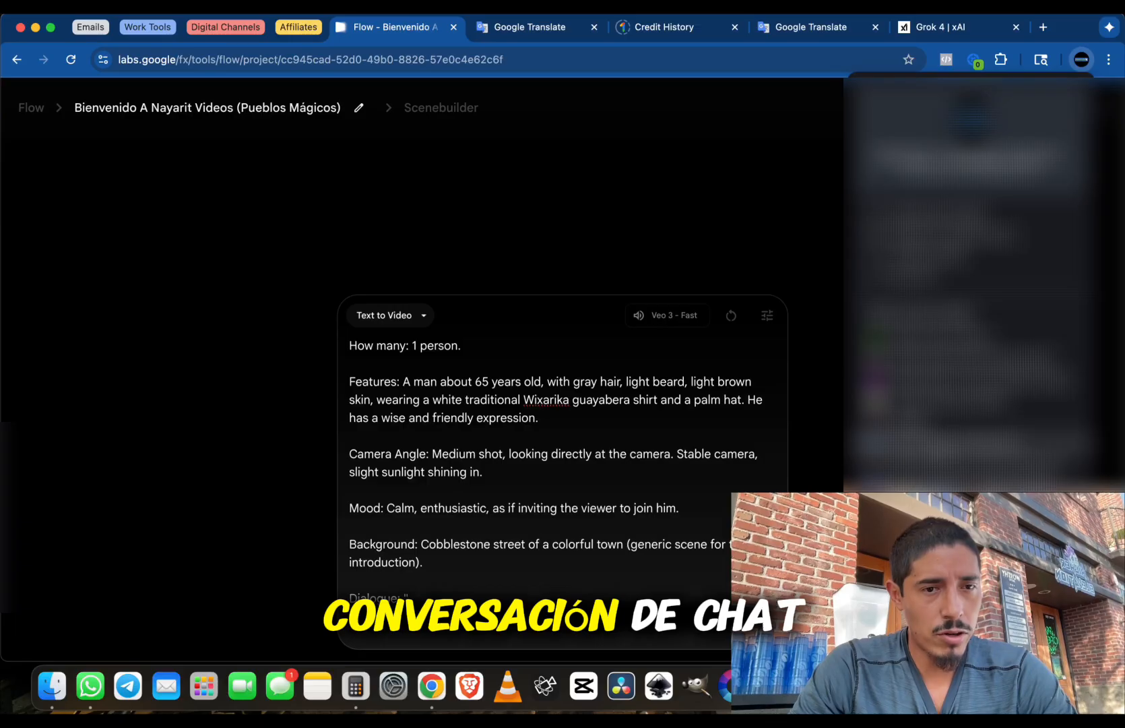
pyautogui.click(973, 442)
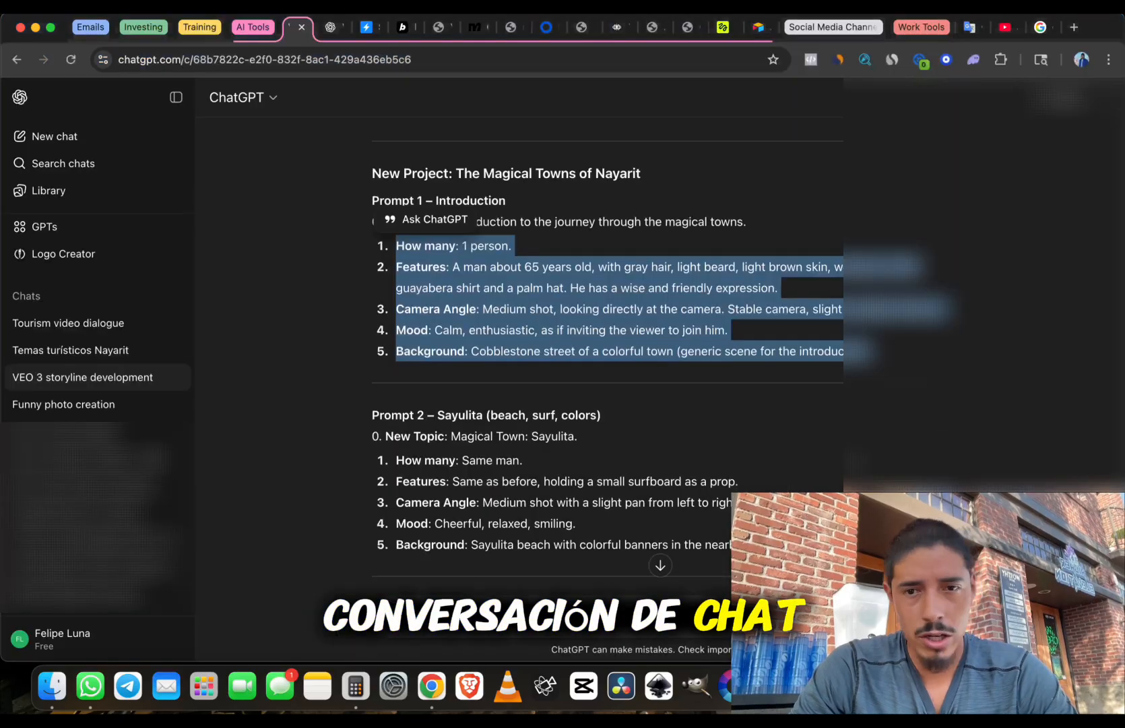
pyautogui.click(105, 324)
pyautogui.scroll(15, 640, 348)
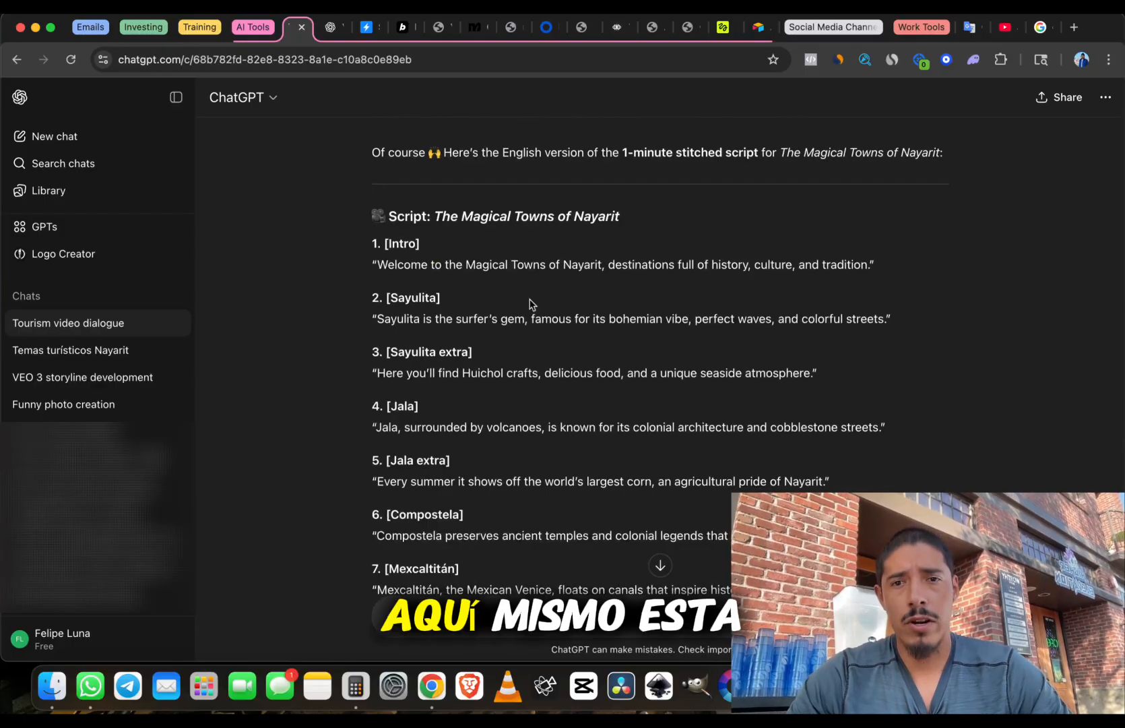
pyautogui.moveTo(372, 265); pyautogui.dragTo(753, 272)
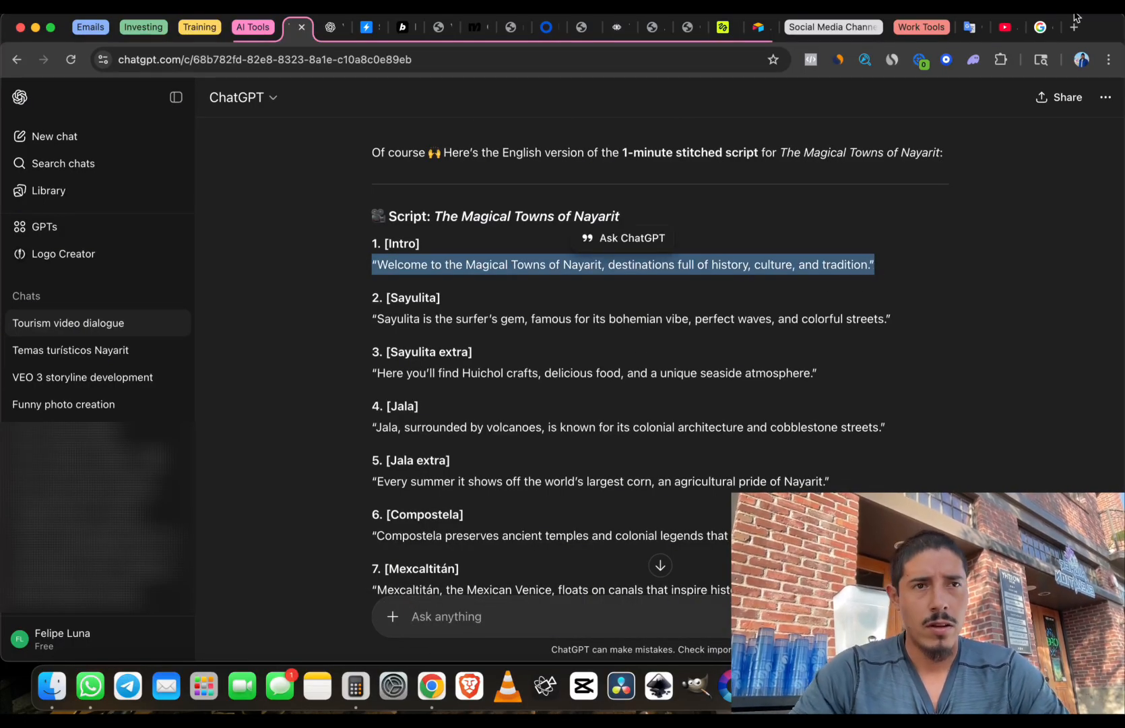
# Return to Flow, paste the Intro line as the dialogue, add "He has to say this in Spanish." and generate the video
pyautogui.click(1077, 62)
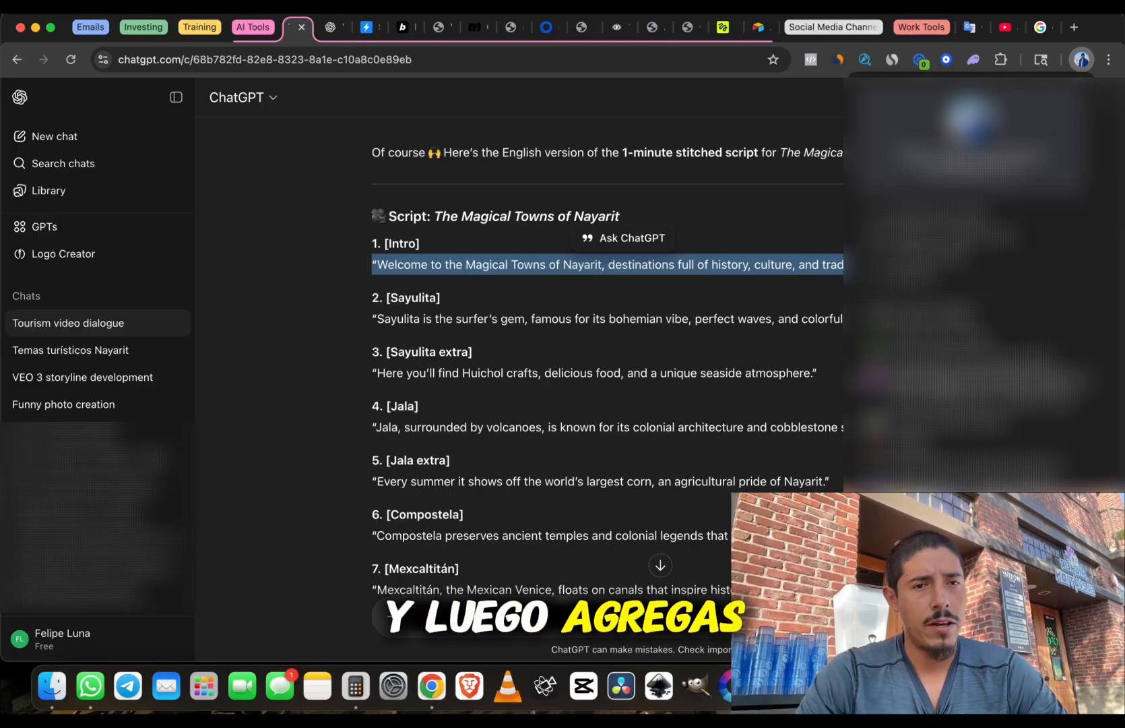
pyautogui.click(906, 402)
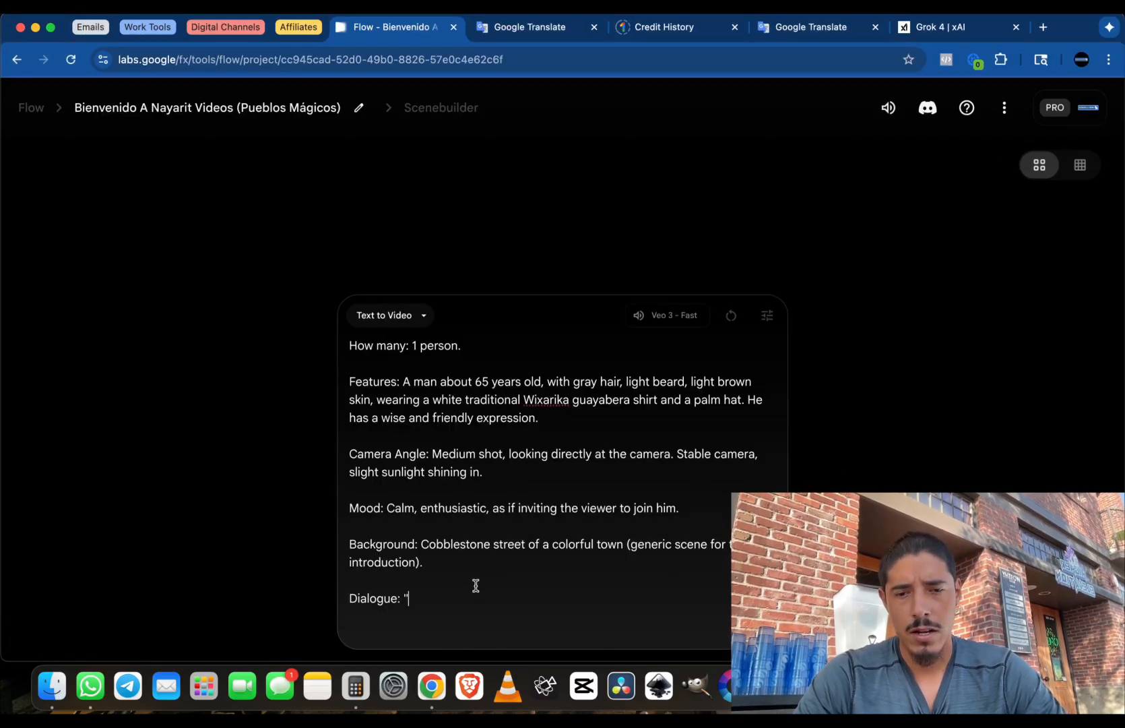
pyautogui.write('"Welcome to the Magical Towns of Nayarit, destinations full of history, culture, and tradition."')
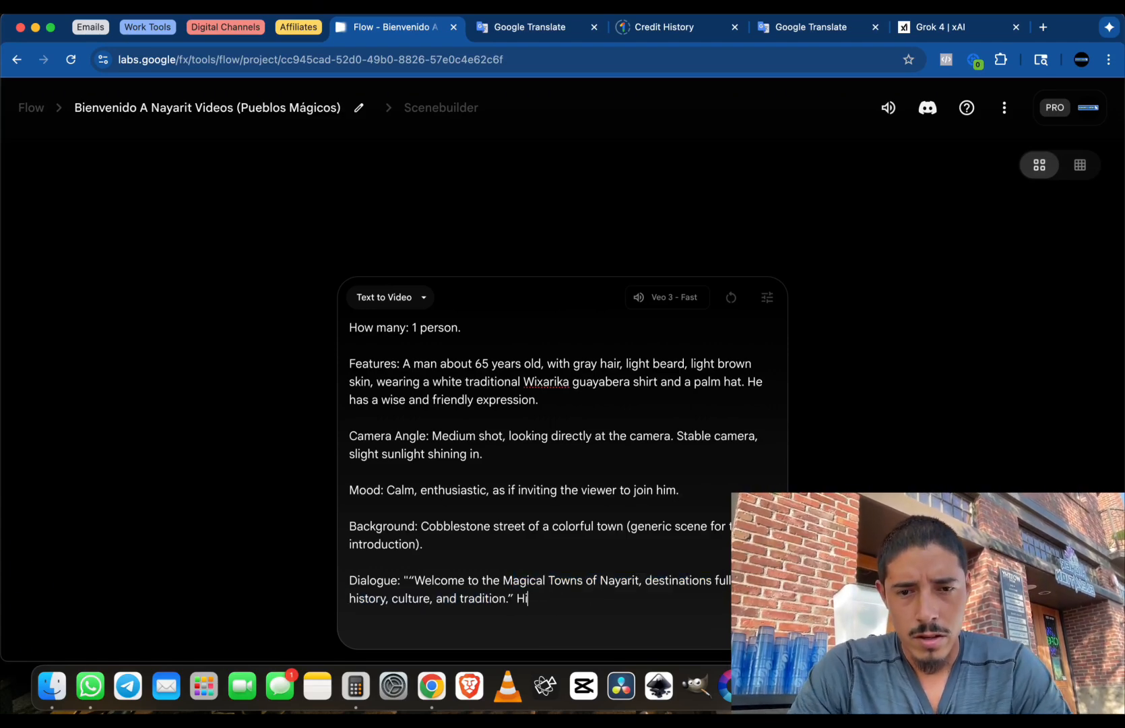
pyautogui.write('He will')
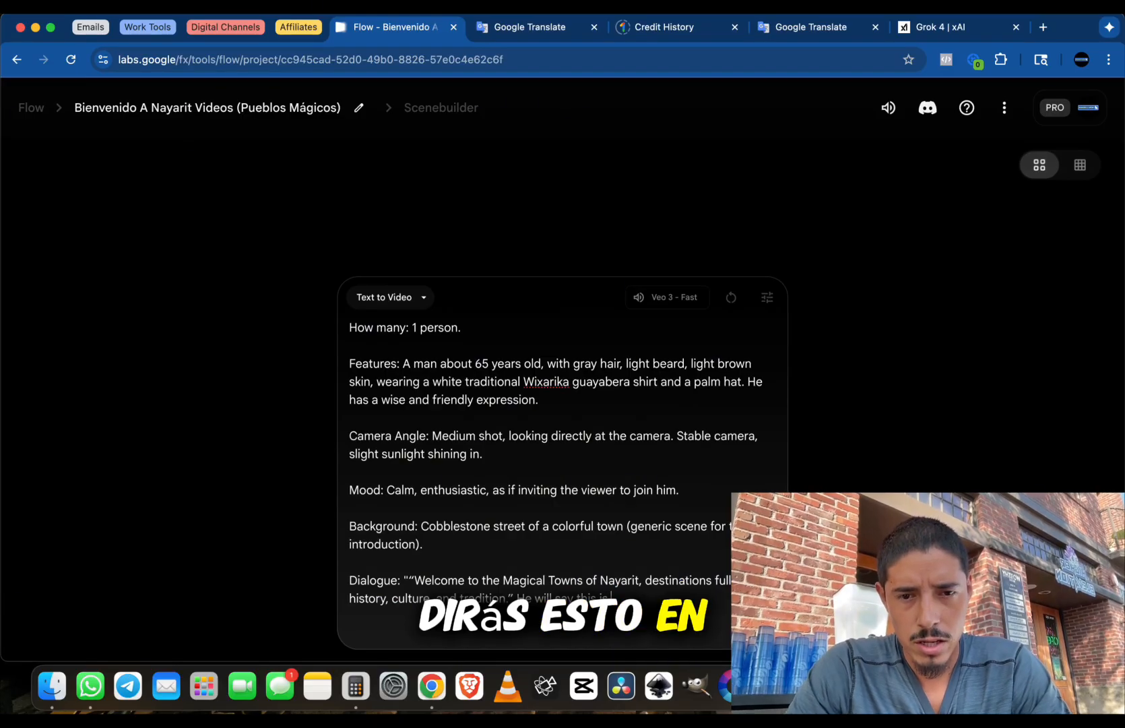
pyautogui.write(' say this in Spanish.')
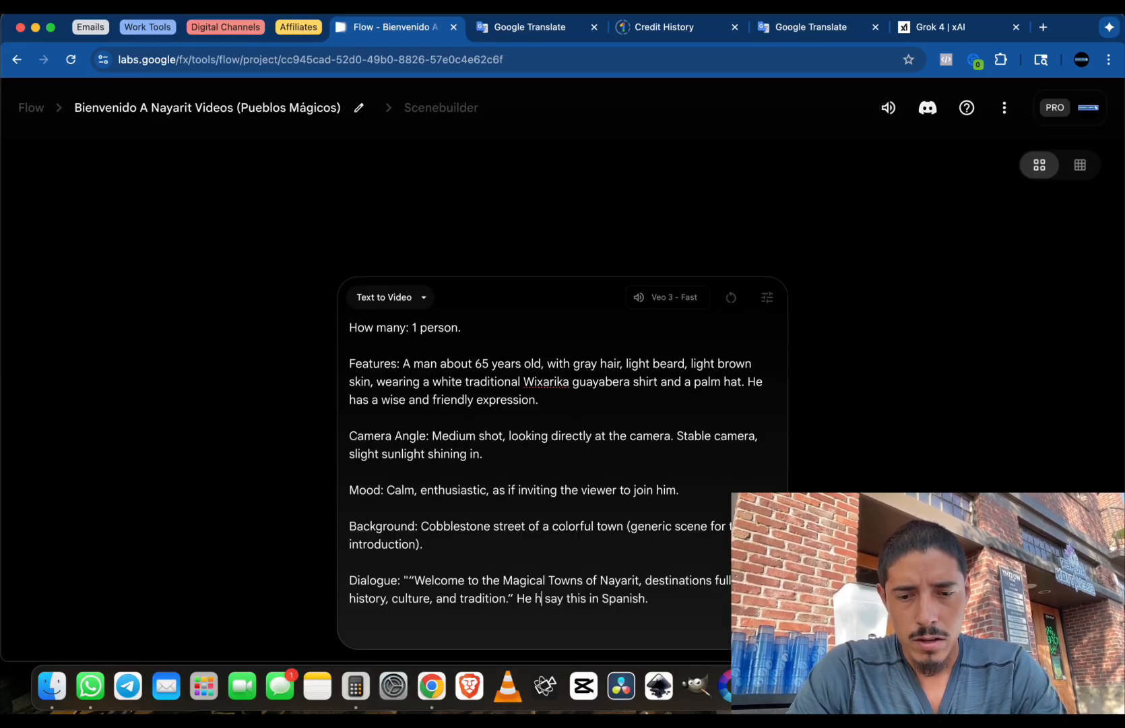
pyautogui.write('s to')
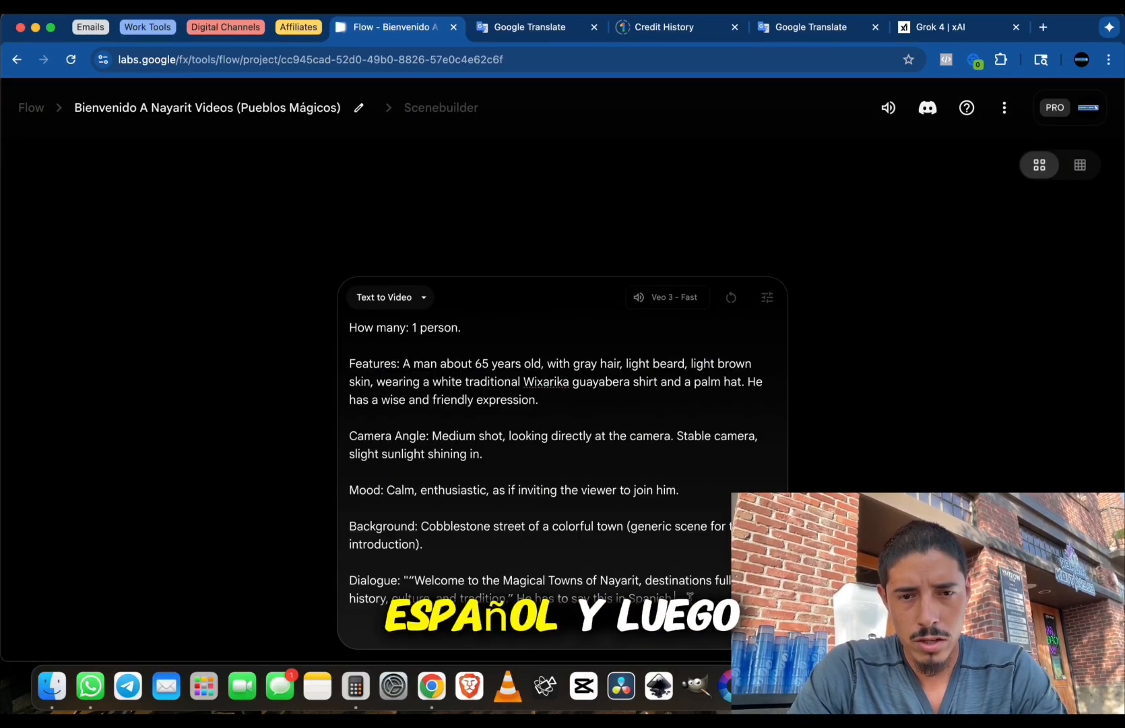
pyautogui.press('Return')
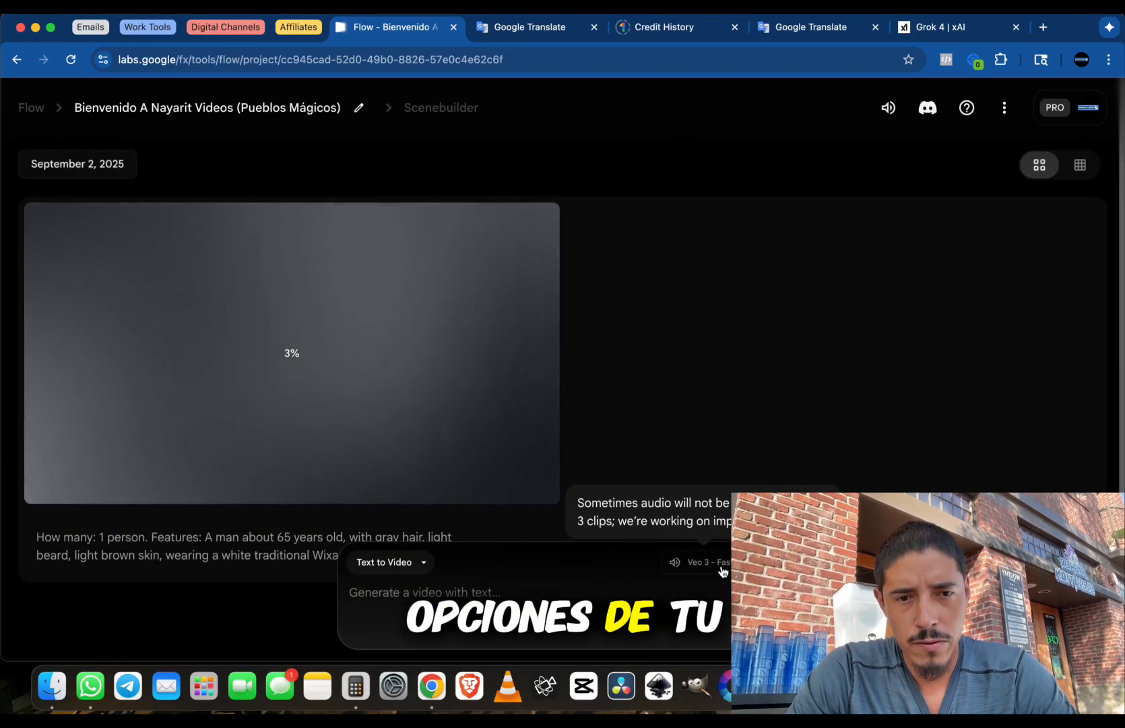
# Examine the outputs-per-prompt and model options, comparing the credit cost of Veo 3 - Quality with Veo 3 - Fast and keeping Veo 3 - Fast
pyautogui.click(723, 571)
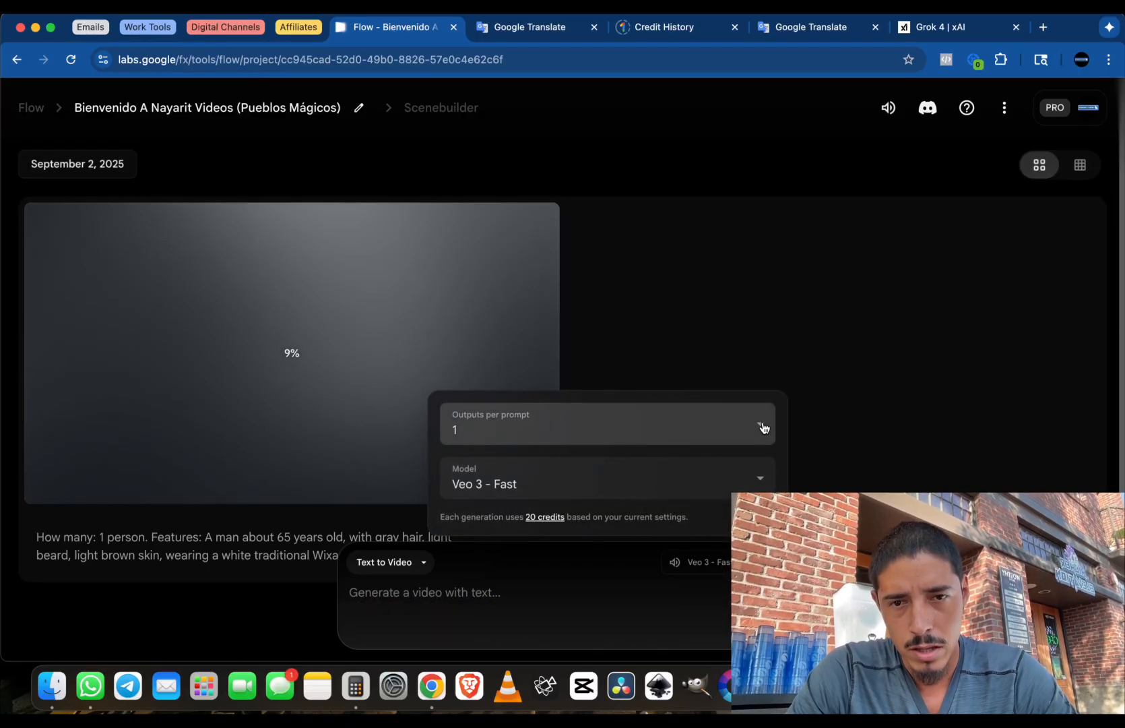
pyautogui.click(734, 430)
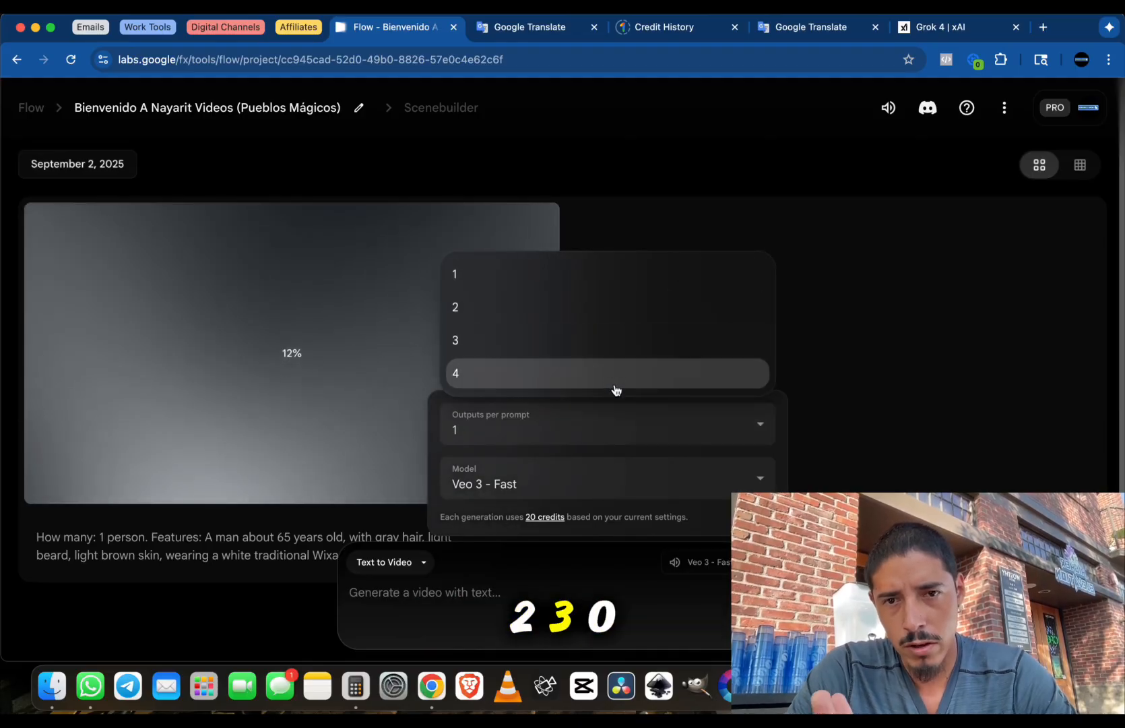
pyautogui.click(760, 423)
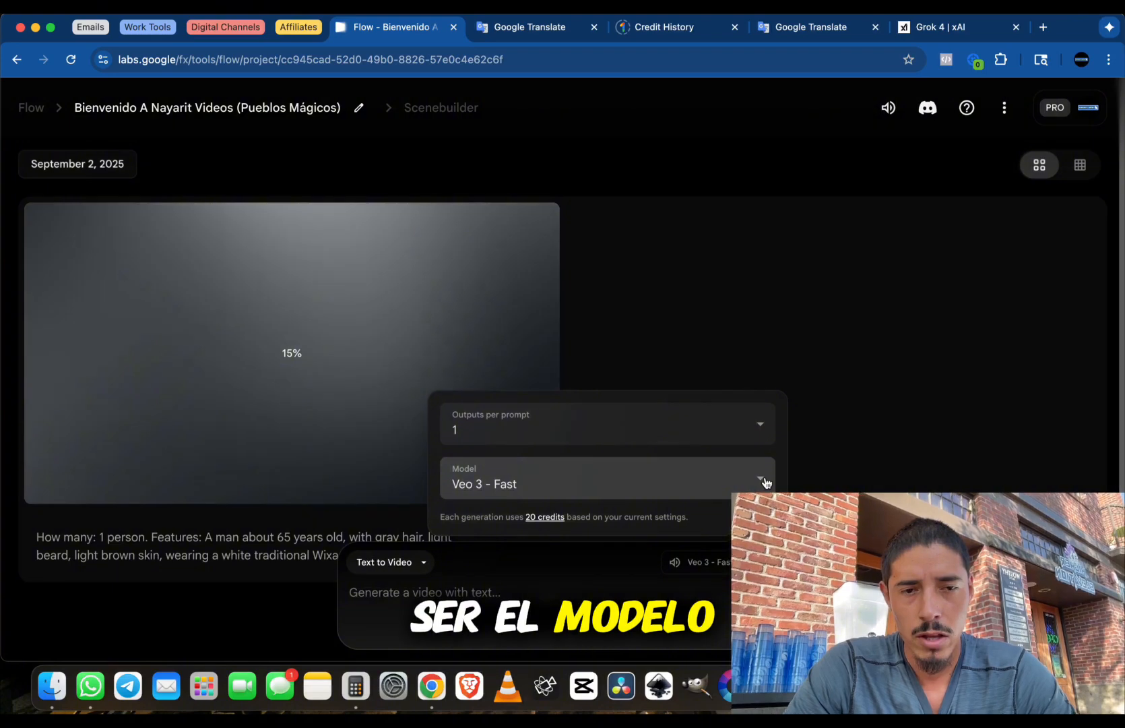
pyautogui.click(765, 479)
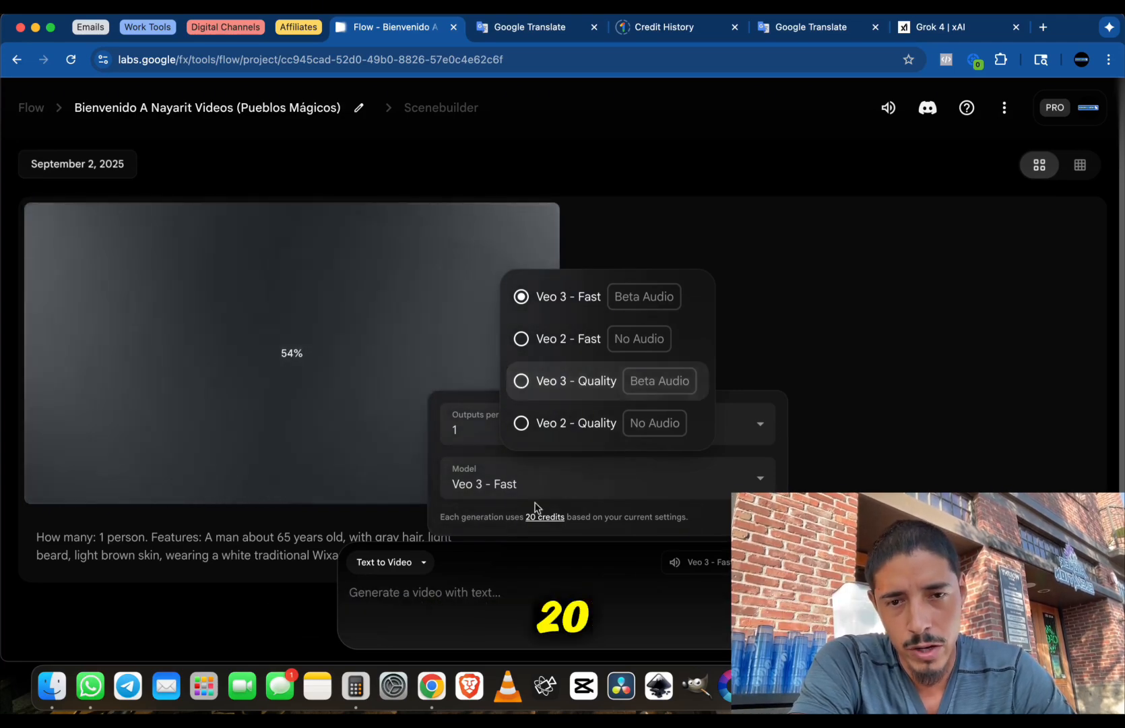
pyautogui.click(524, 386)
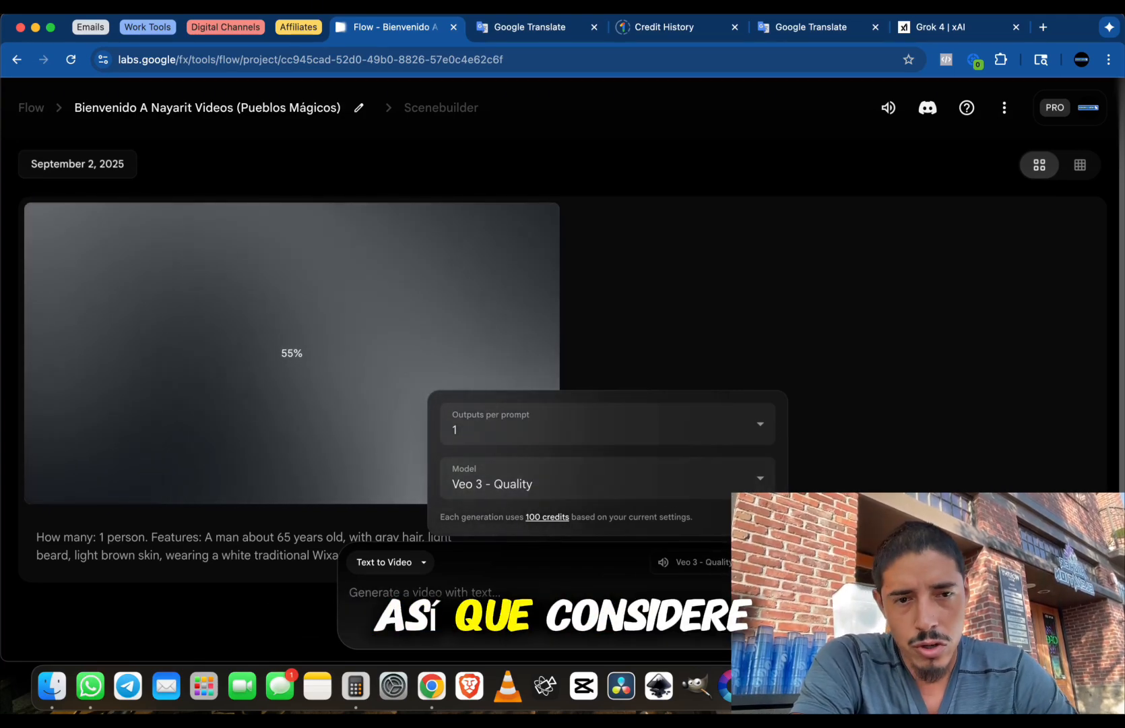
pyautogui.click(760, 480)
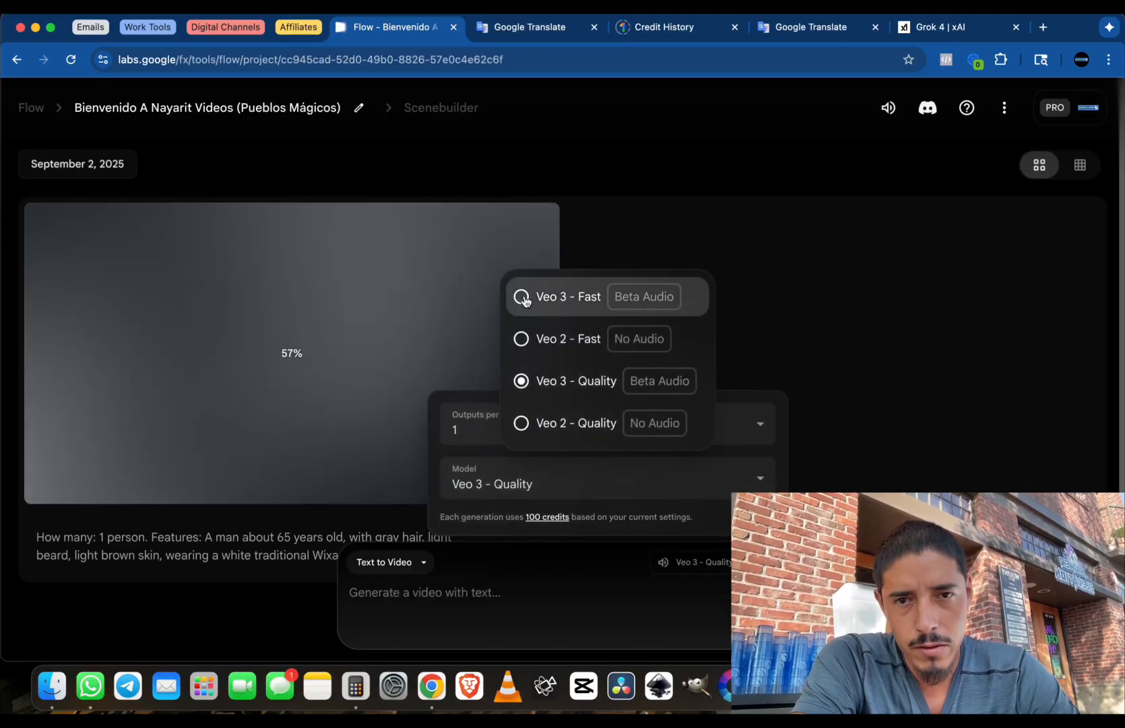
pyautogui.click(520, 296)
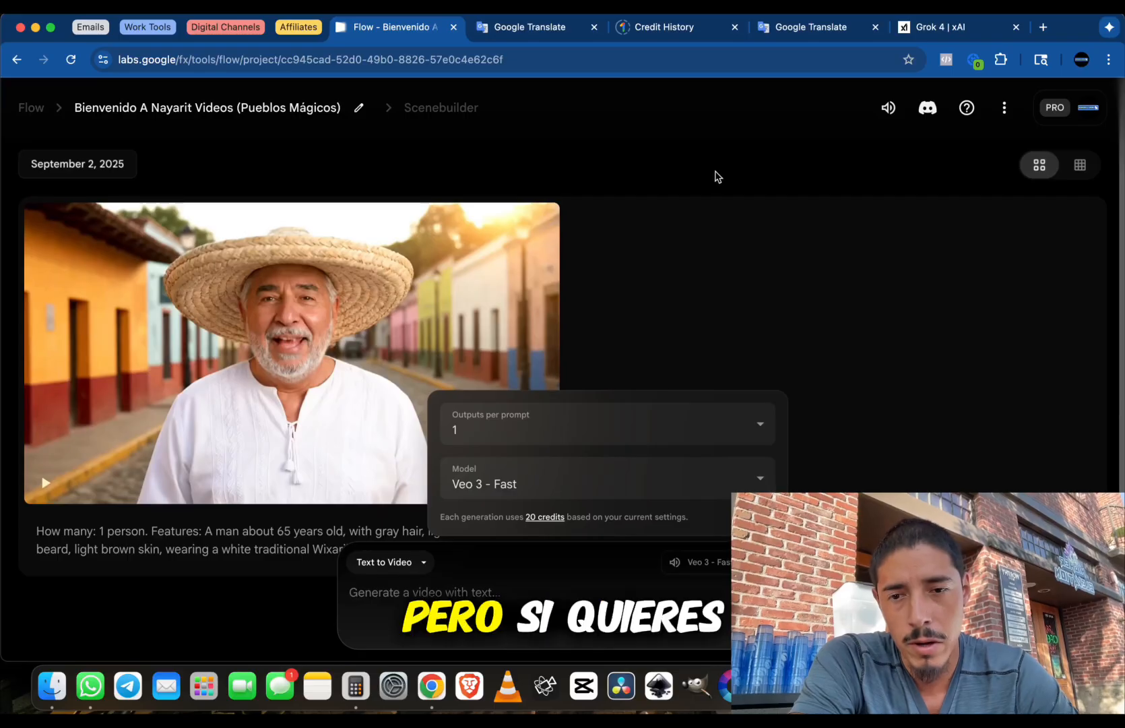
pyautogui.click(273, 588)
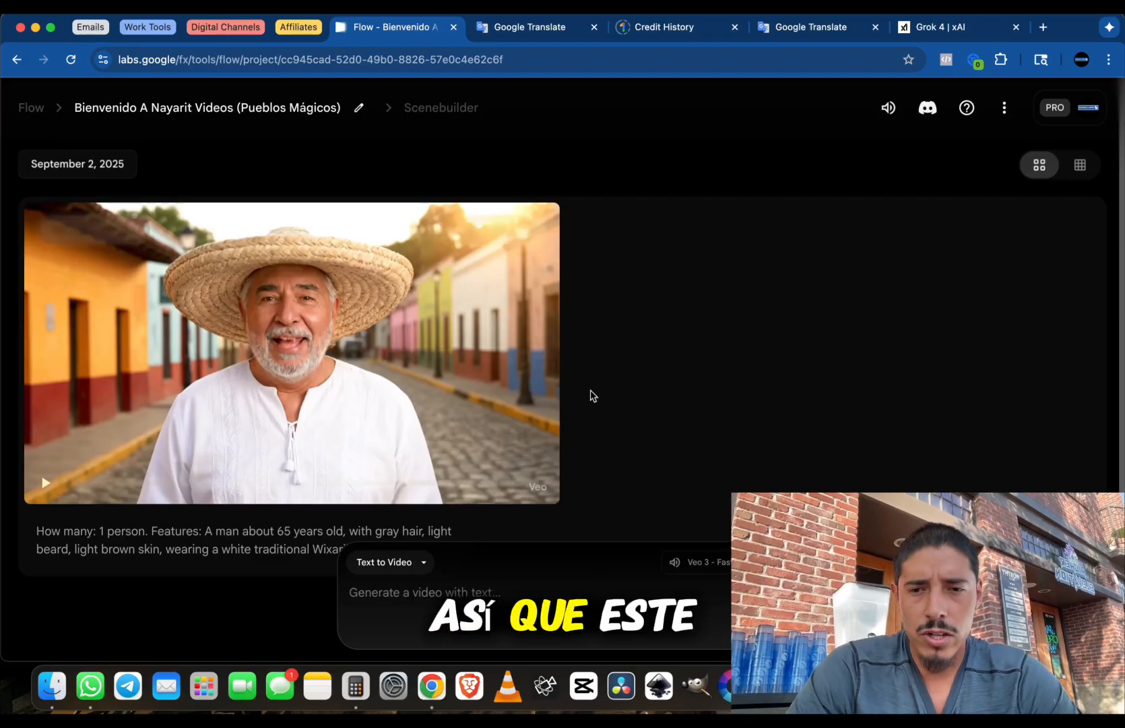
# Play the generated intro clip to check the narrator's speech and appearance, pausing it after the review
pyautogui.scroll(-2, 615, 394)
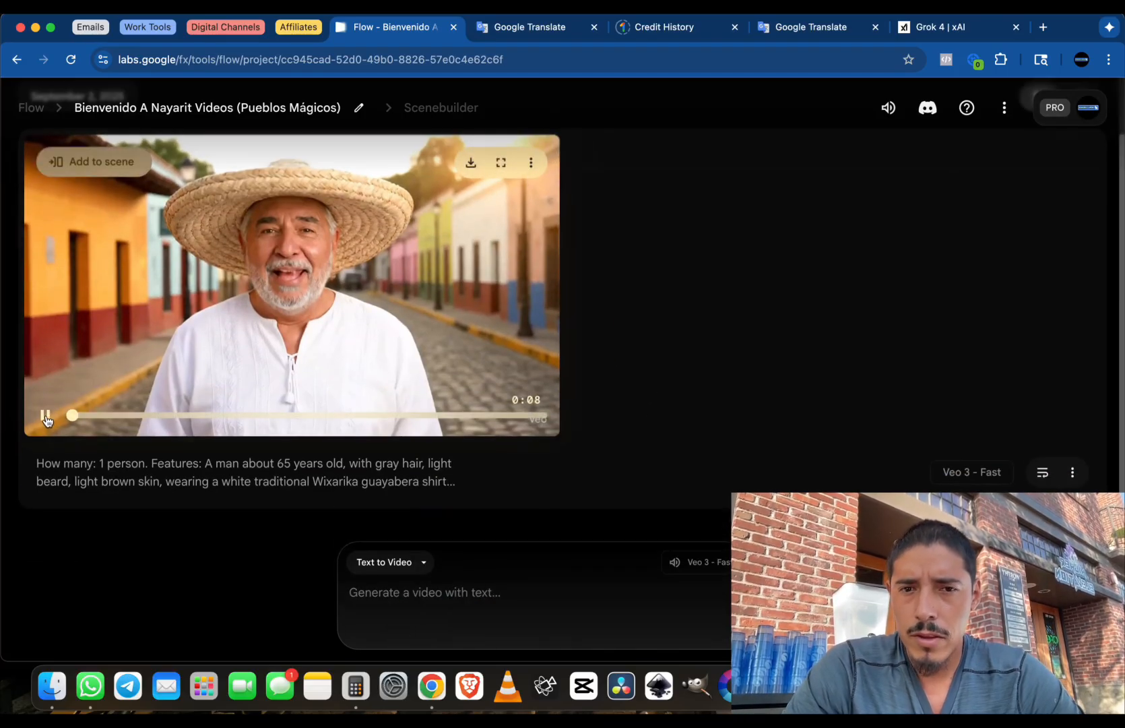
pyautogui.scroll(2, 121, 451)
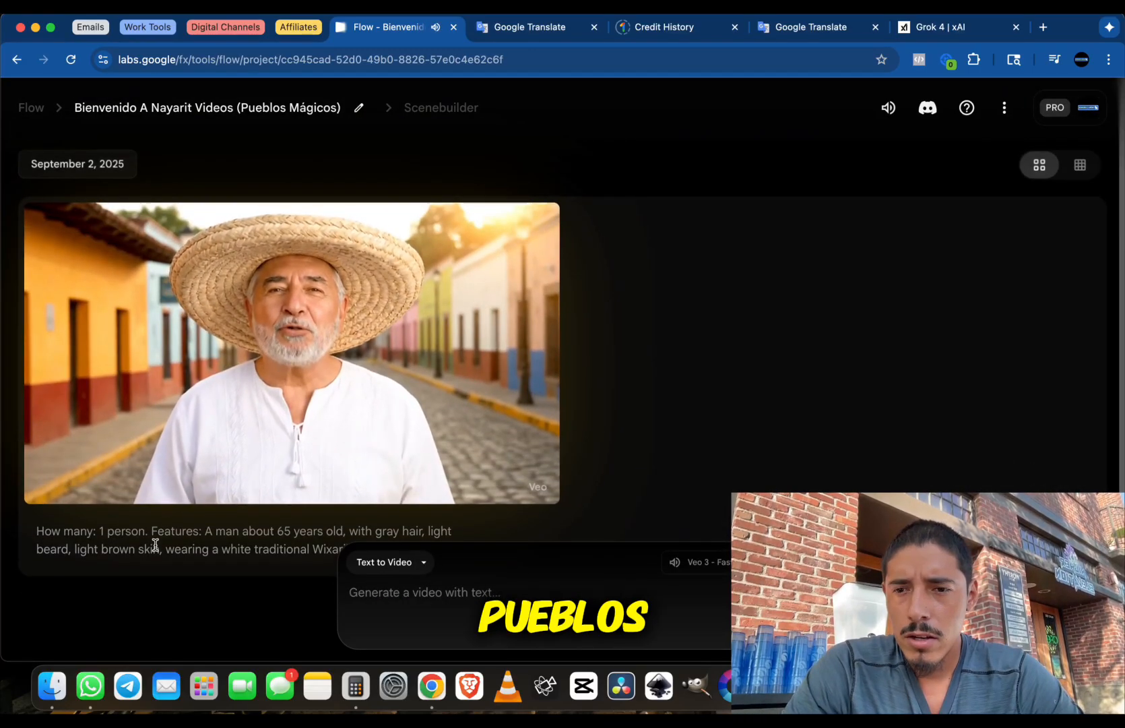
pyautogui.moveTo(61, 472)
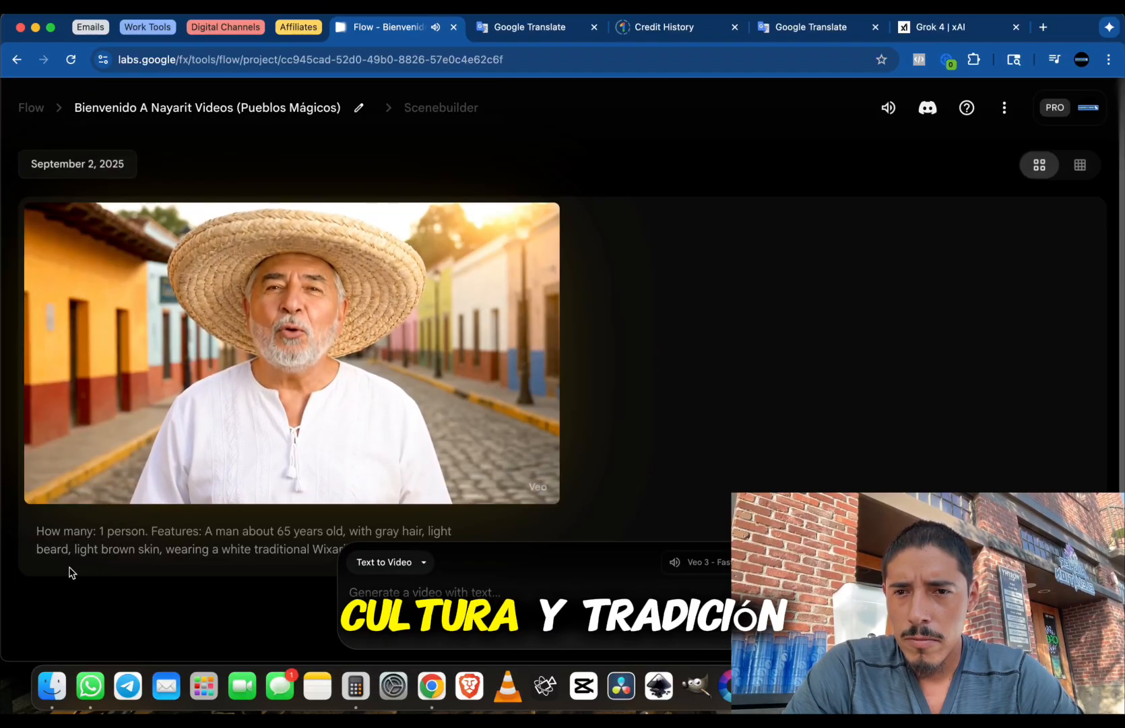
pyautogui.moveTo(88, 397)
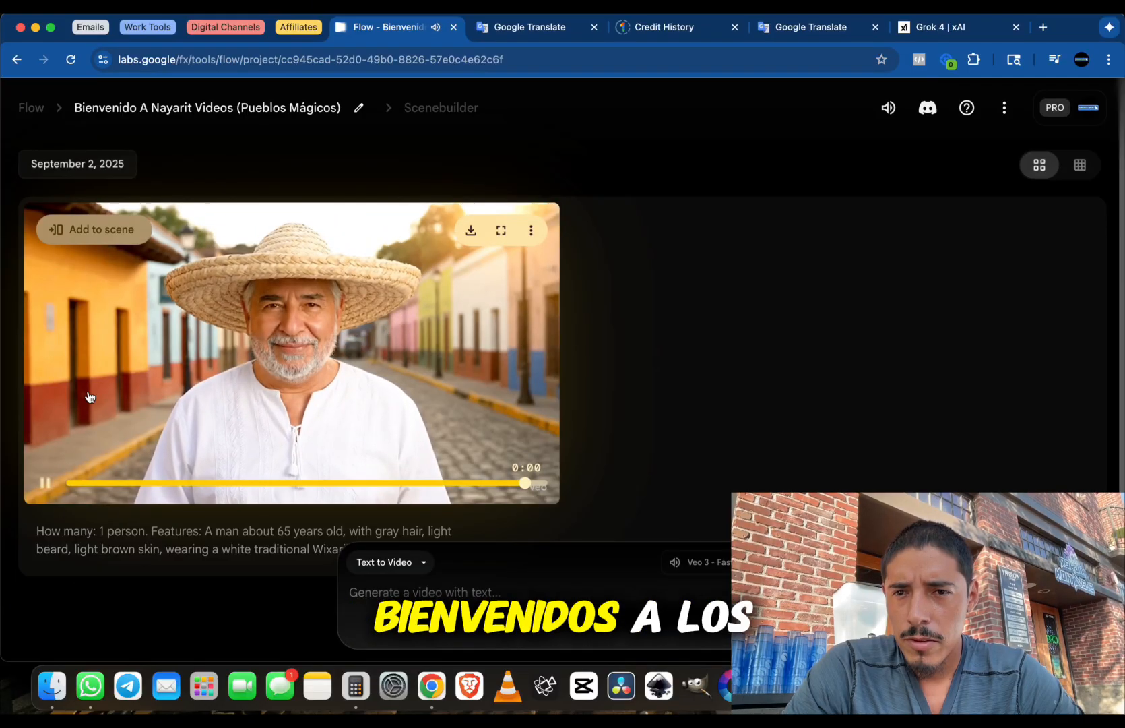
pyautogui.click(45, 483)
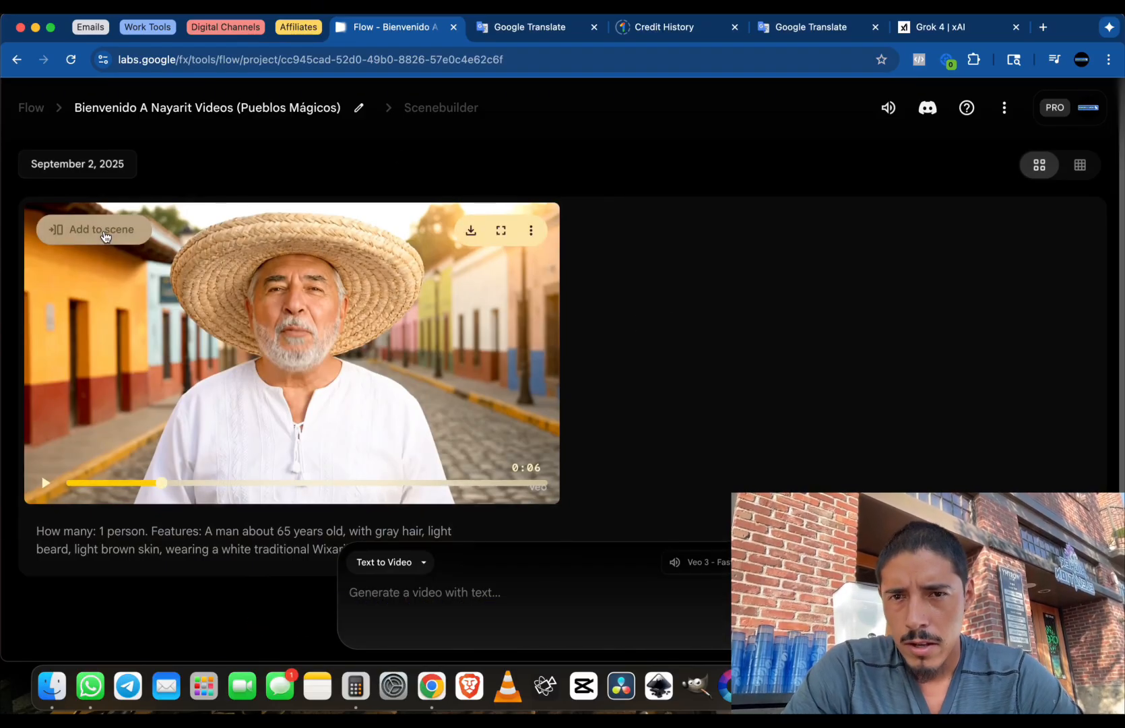
# Add the intro clip to the scene in Scenebuilder and save its closing frame at 0:07 as an asset
pyautogui.click(104, 231)
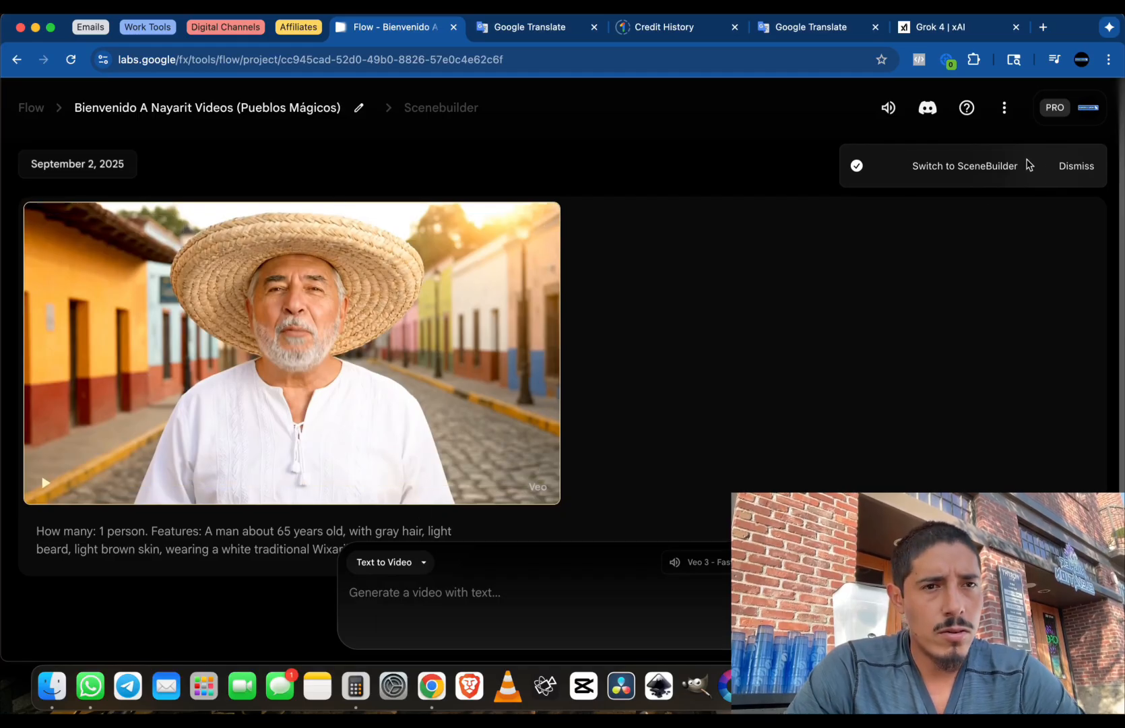
pyautogui.click(981, 166)
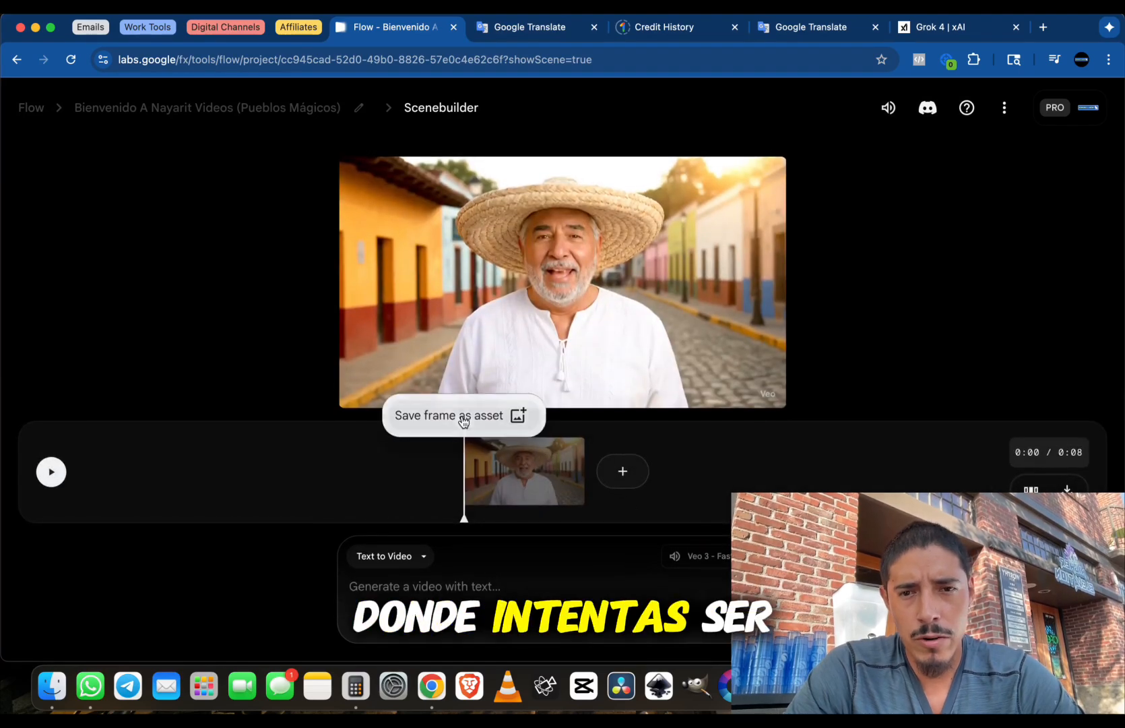
pyautogui.moveTo(459, 514); pyautogui.dragTo(578, 519)
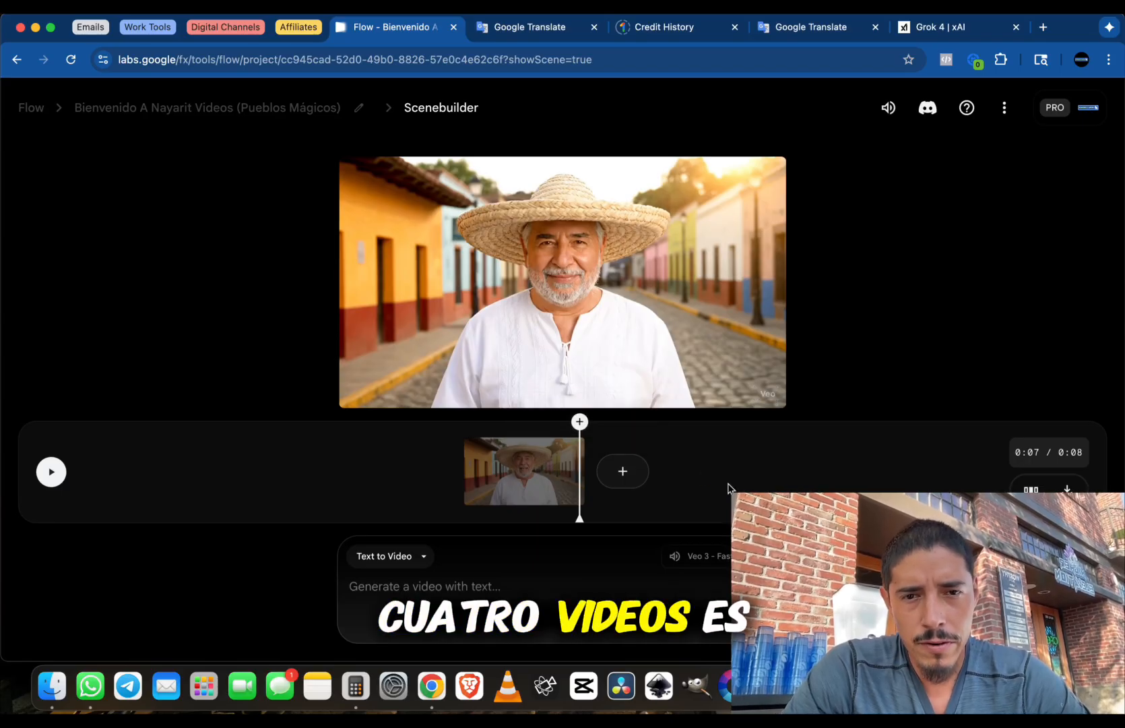
pyautogui.click(580, 422)
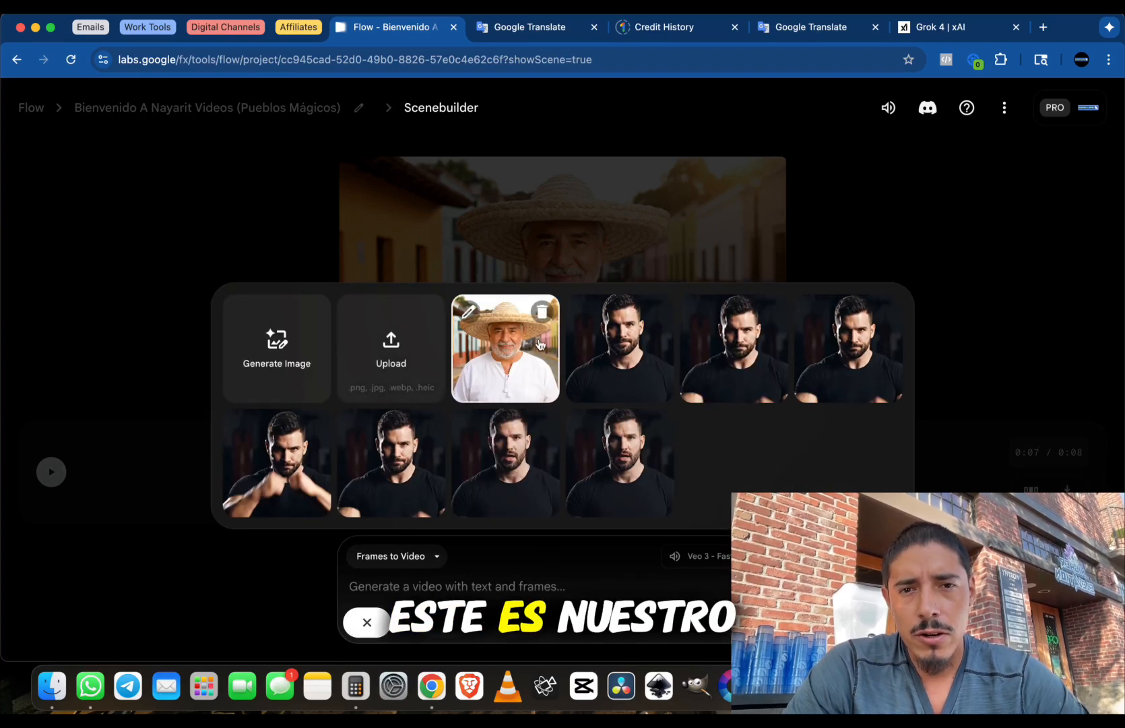
# Delete the old images of the man in the black shirt and choose the saved narrator frame as the starting frame
pyautogui.click(581, 317)
pyautogui.click(581, 319)
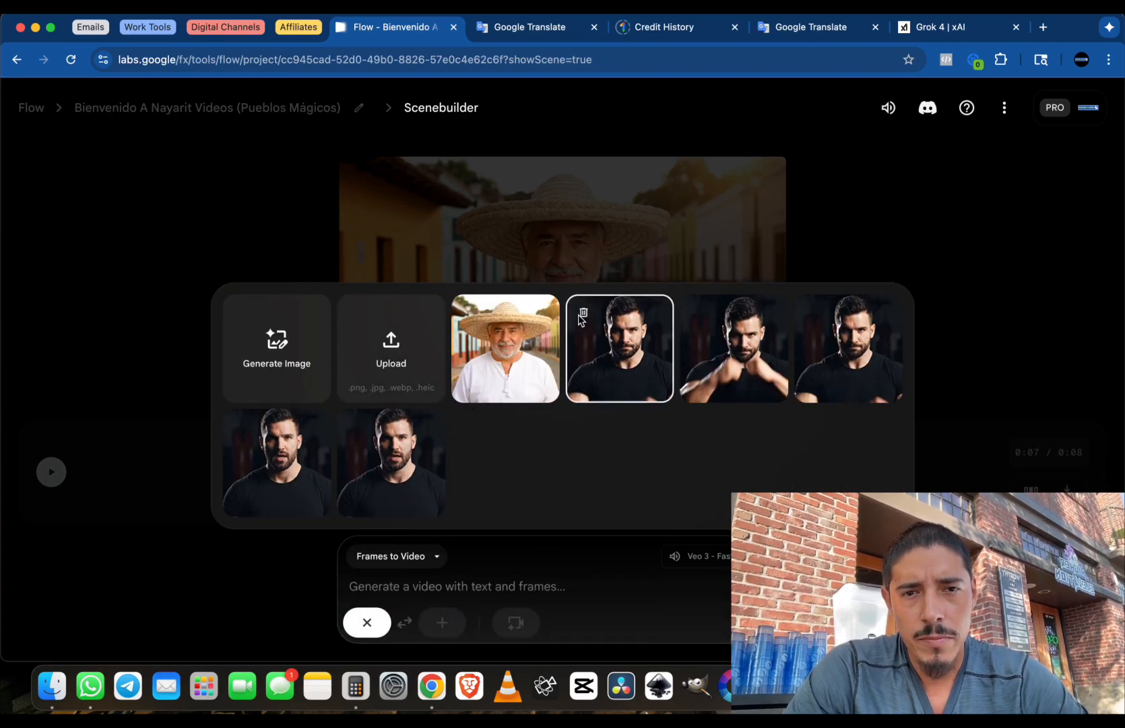
pyautogui.click(582, 315)
pyautogui.click(582, 314)
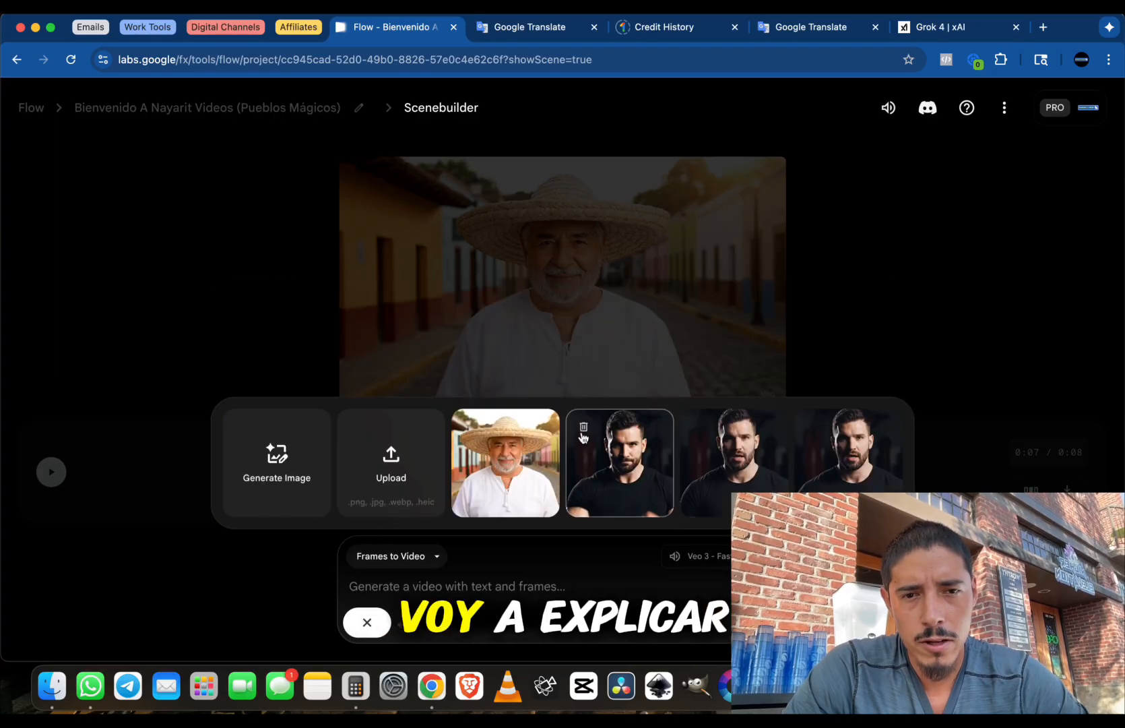
pyautogui.click(584, 437)
pyautogui.click(640, 431)
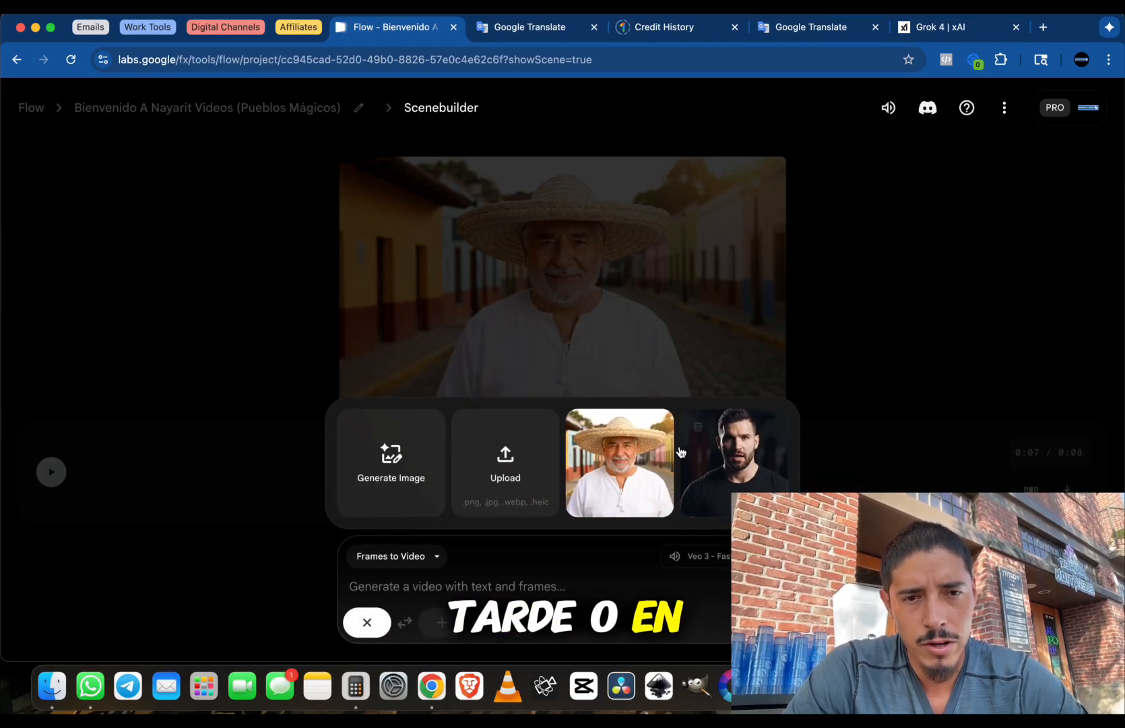
pyautogui.click(698, 427)
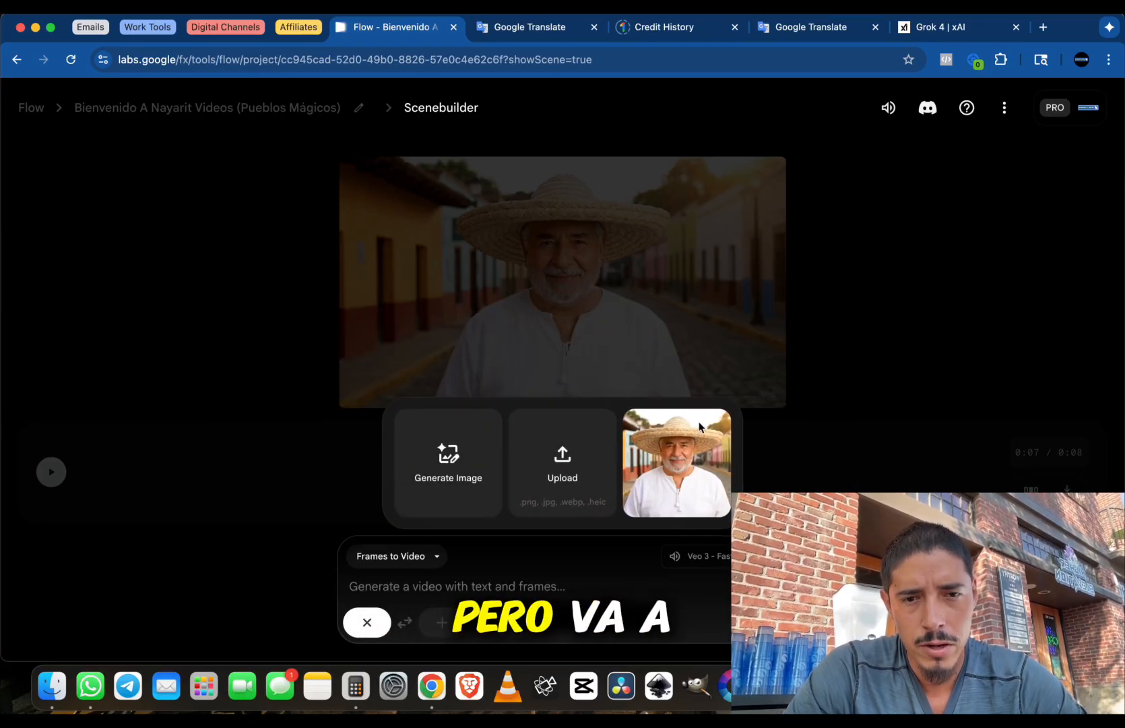
pyautogui.click(676, 493)
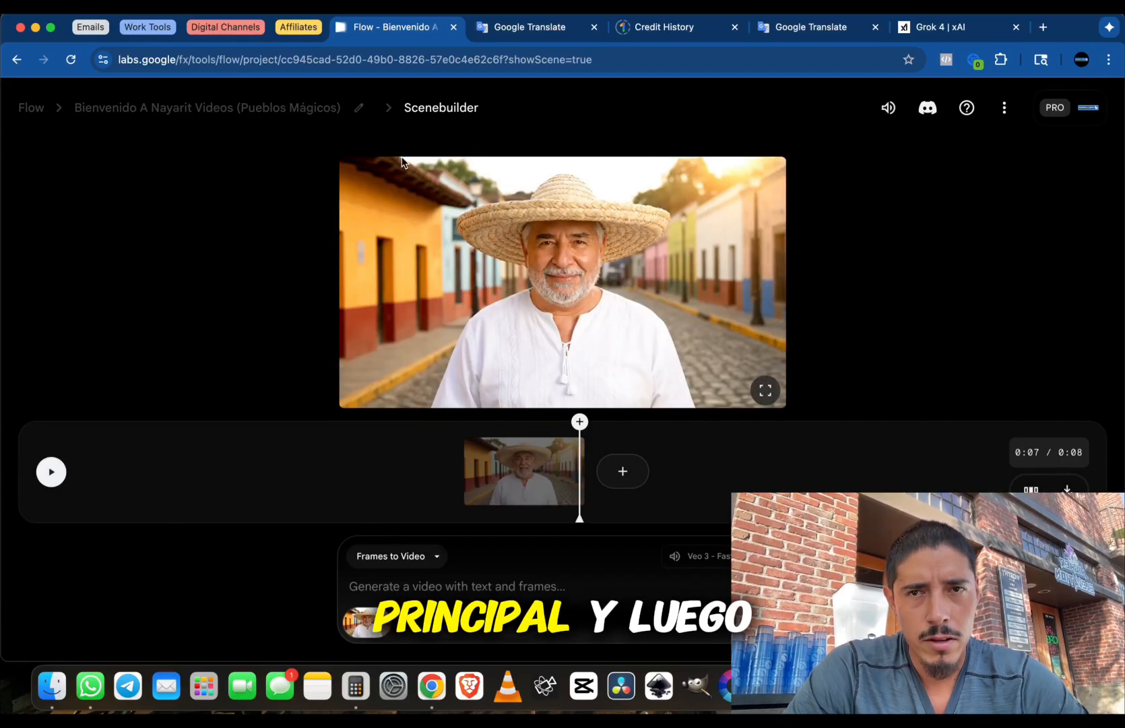
# Switch to ChatGPT and copy the numbered details of Prompt 2 – Sayulita from the VEO 3 storyline development chat
pyautogui.click(1082, 60)
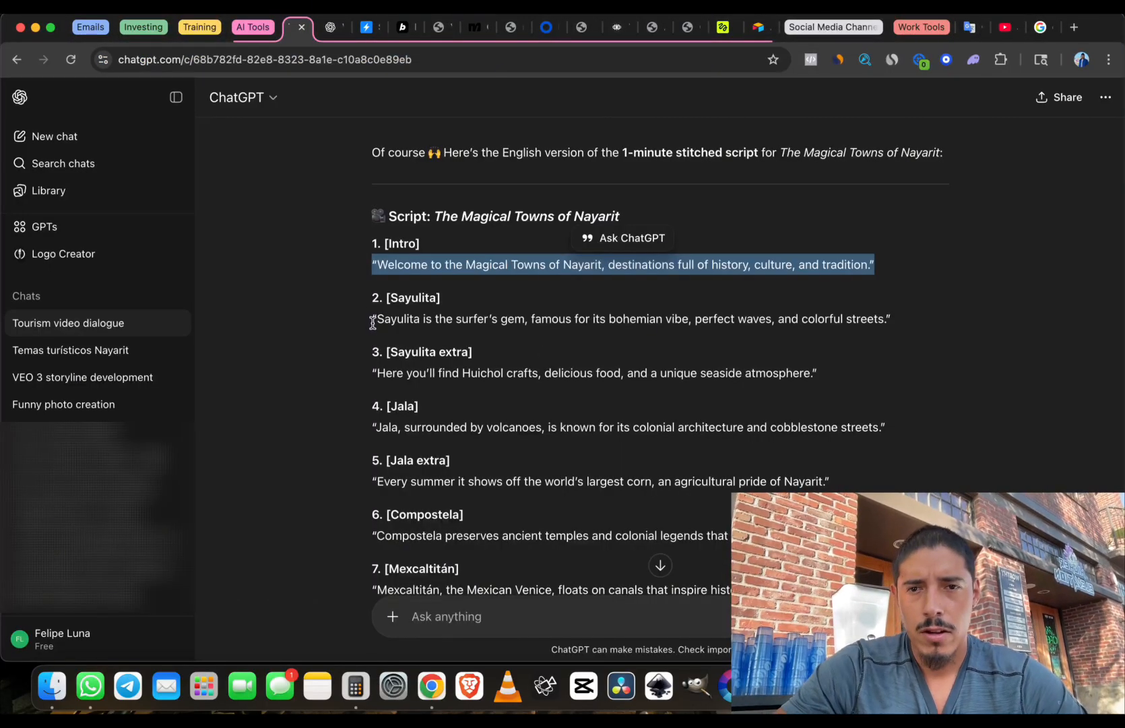
pyautogui.moveTo(373, 323); pyautogui.dragTo(911, 294)
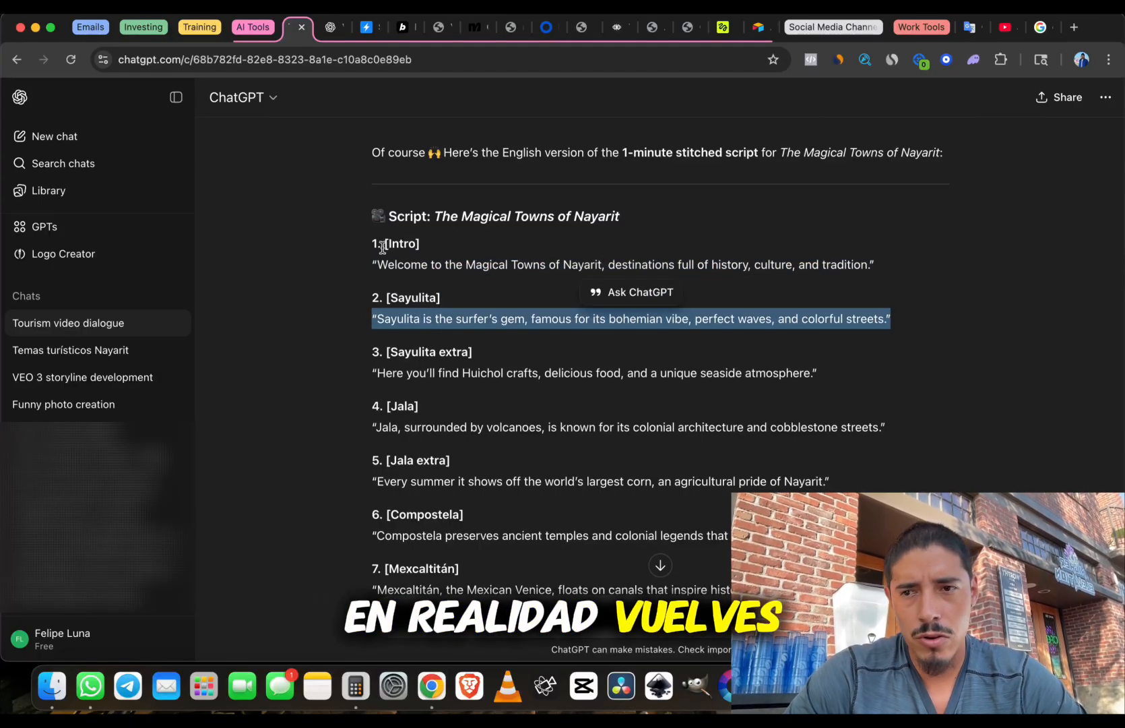
pyautogui.click(95, 379)
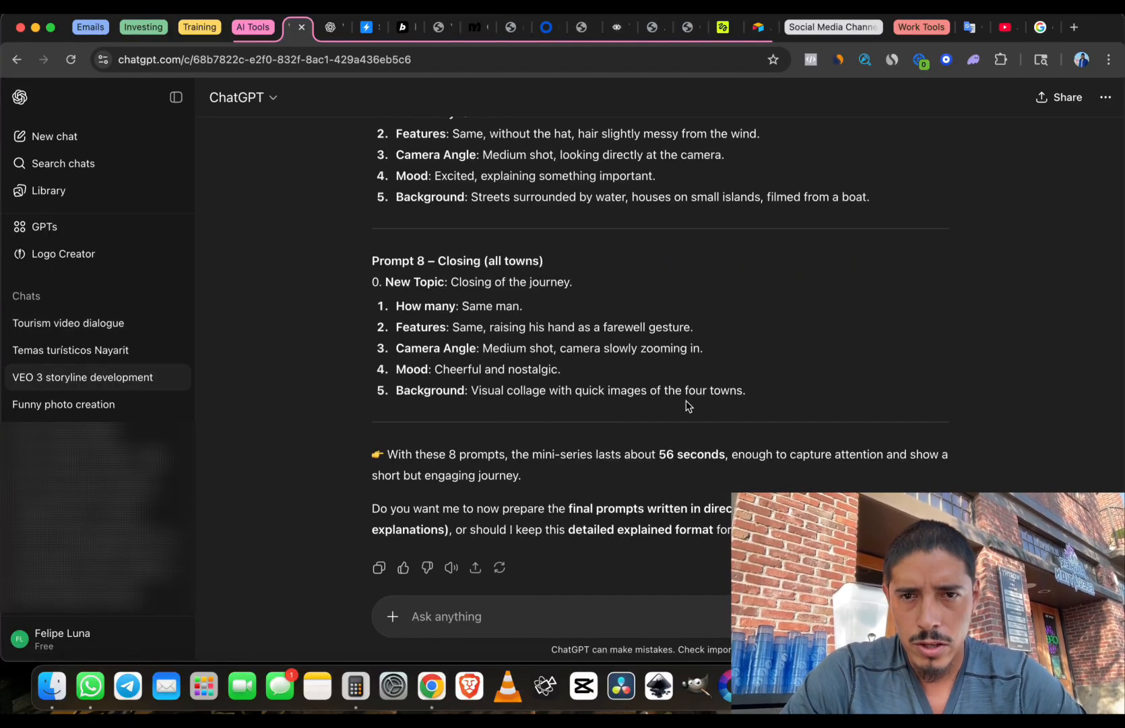
pyautogui.scroll(10, 686, 400)
pyautogui.scroll(10, 686, 404)
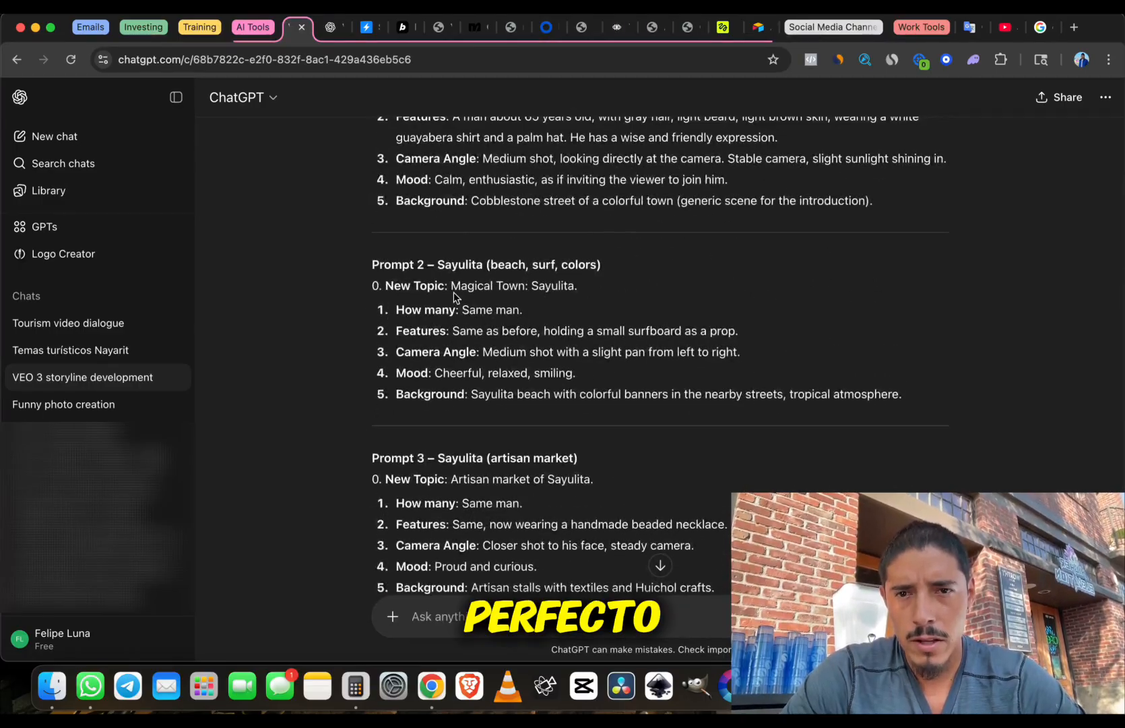
pyautogui.scroll(5, 457, 294)
pyautogui.scroll(-4, 454, 293)
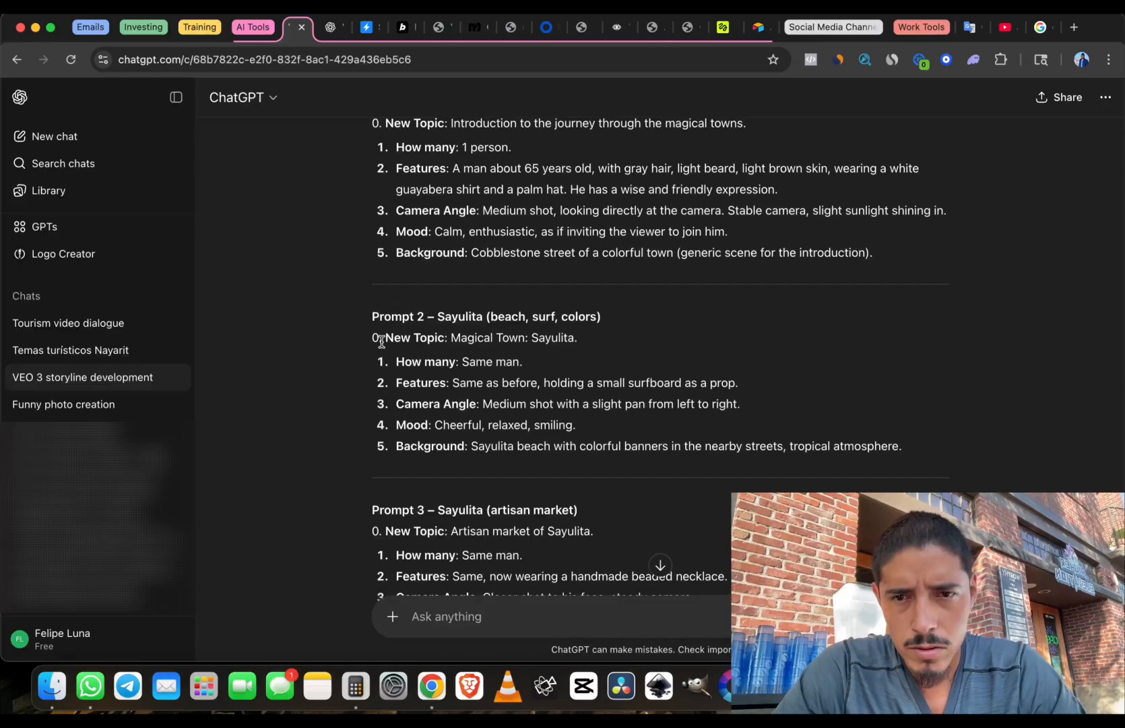
pyautogui.moveTo(374, 340); pyautogui.dragTo(915, 452)
pyautogui.press('super+c')
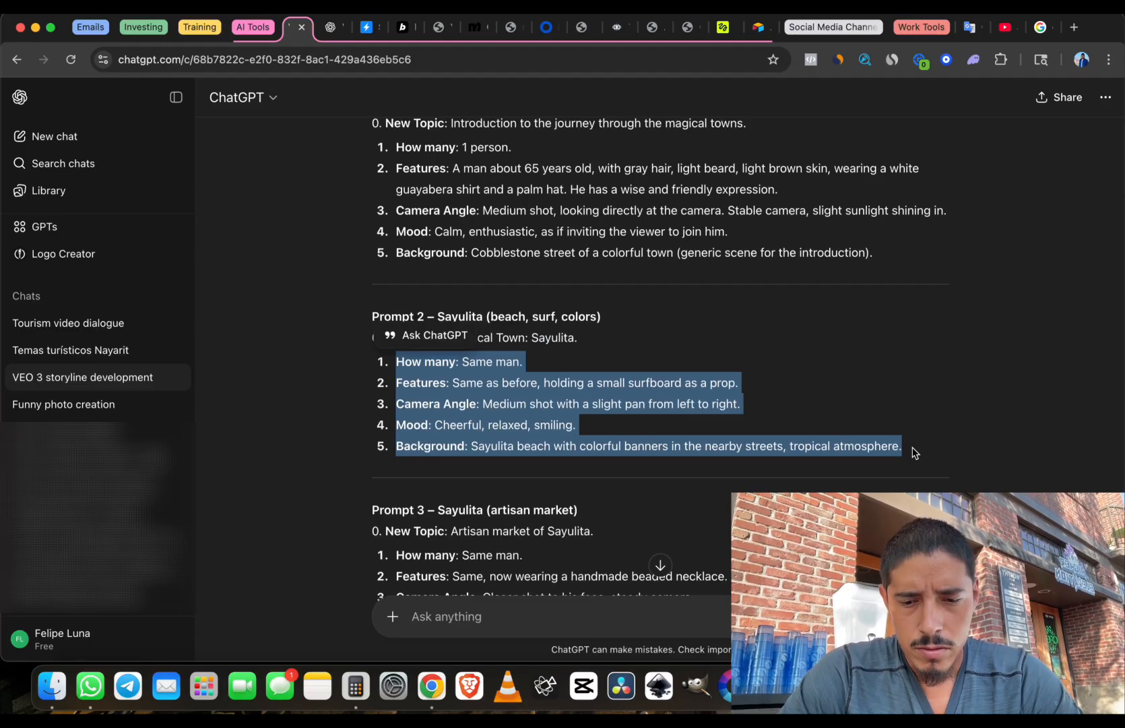
pyautogui.scroll(-2, 624, 467)
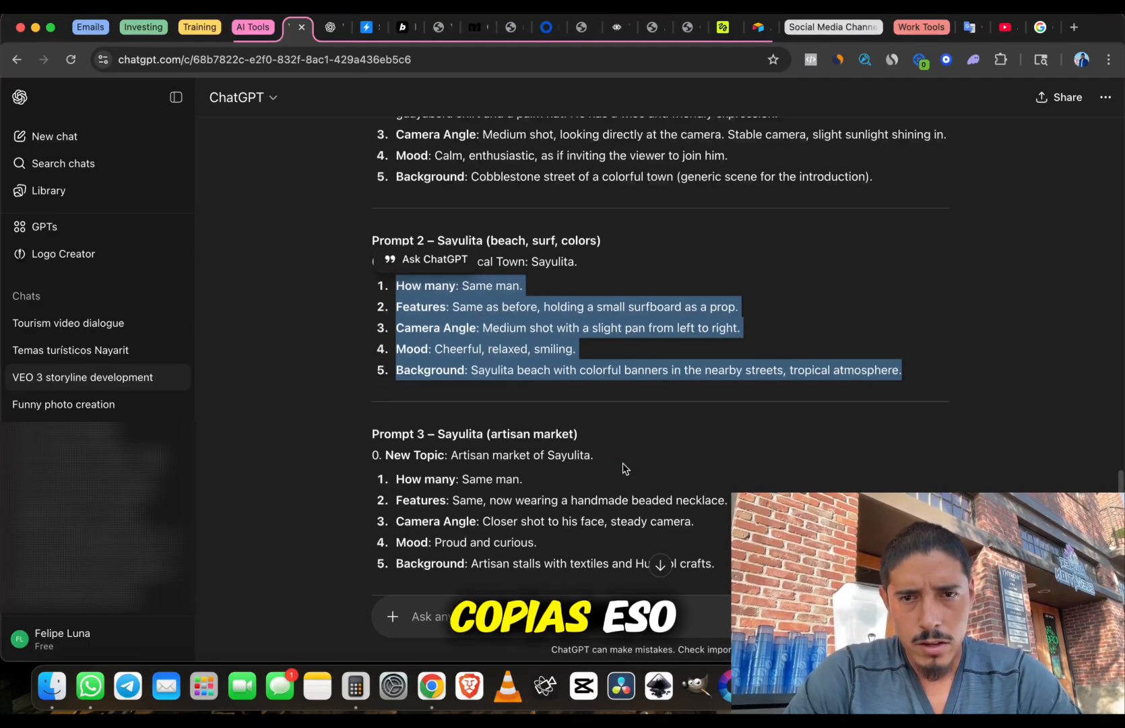
# Return to Flow, paste the copied Sayulita details as the video prompt and add a closing "Dialogue:" line
pyautogui.click(1081, 59)
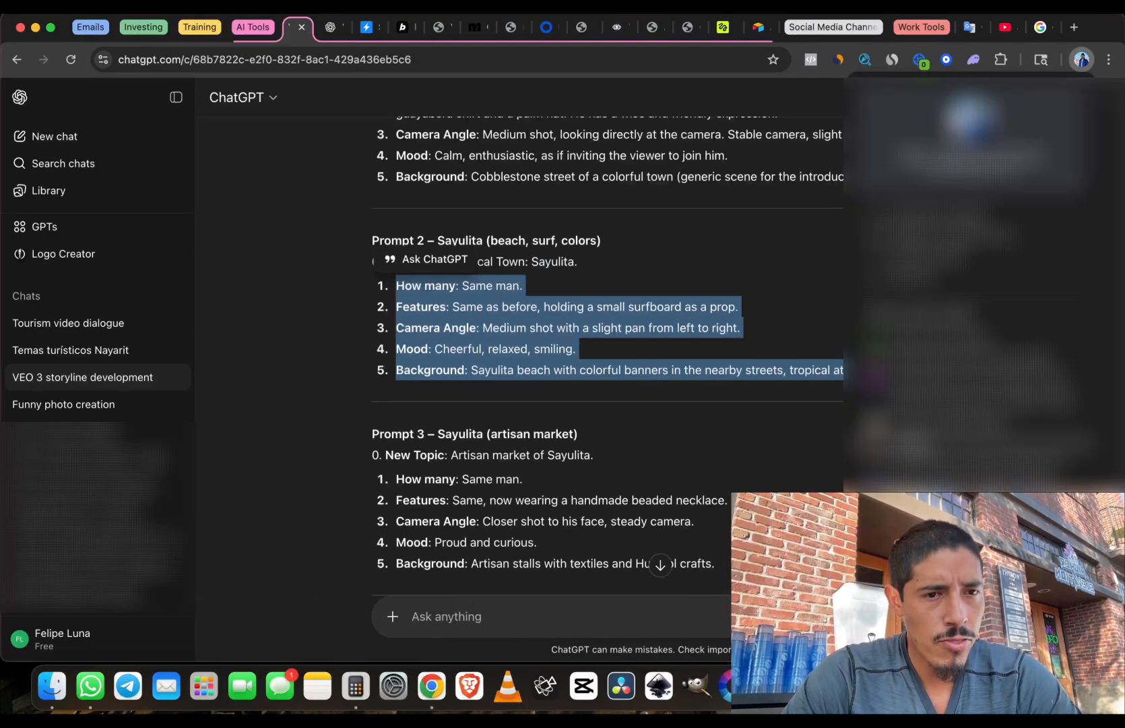
pyautogui.click(942, 404)
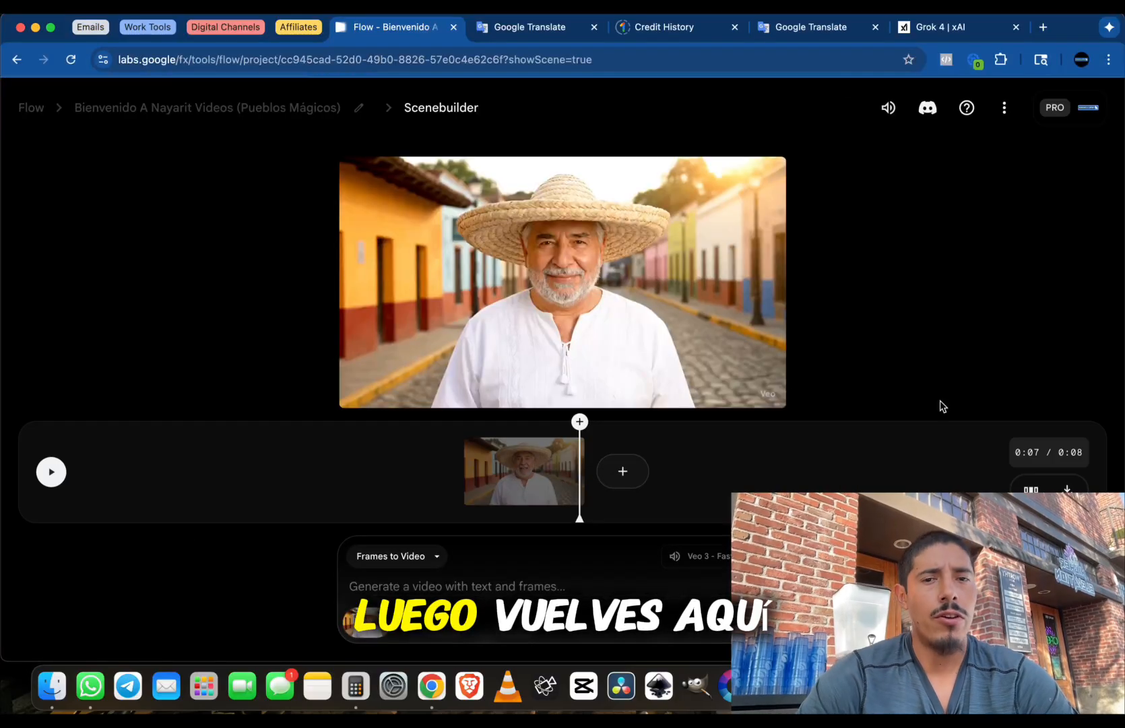
pyautogui.click(502, 576)
pyautogui.press('super+v')
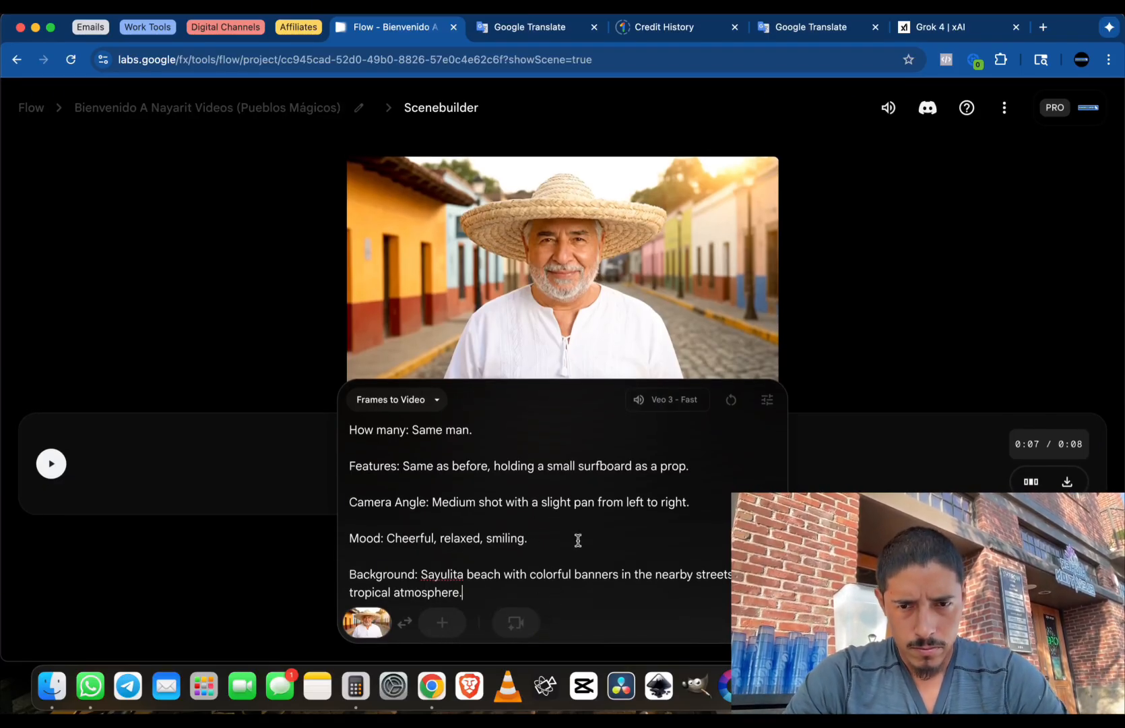
pyautogui.press('Return')
pyautogui.press('Return')
pyautogui.write('Dialogu')
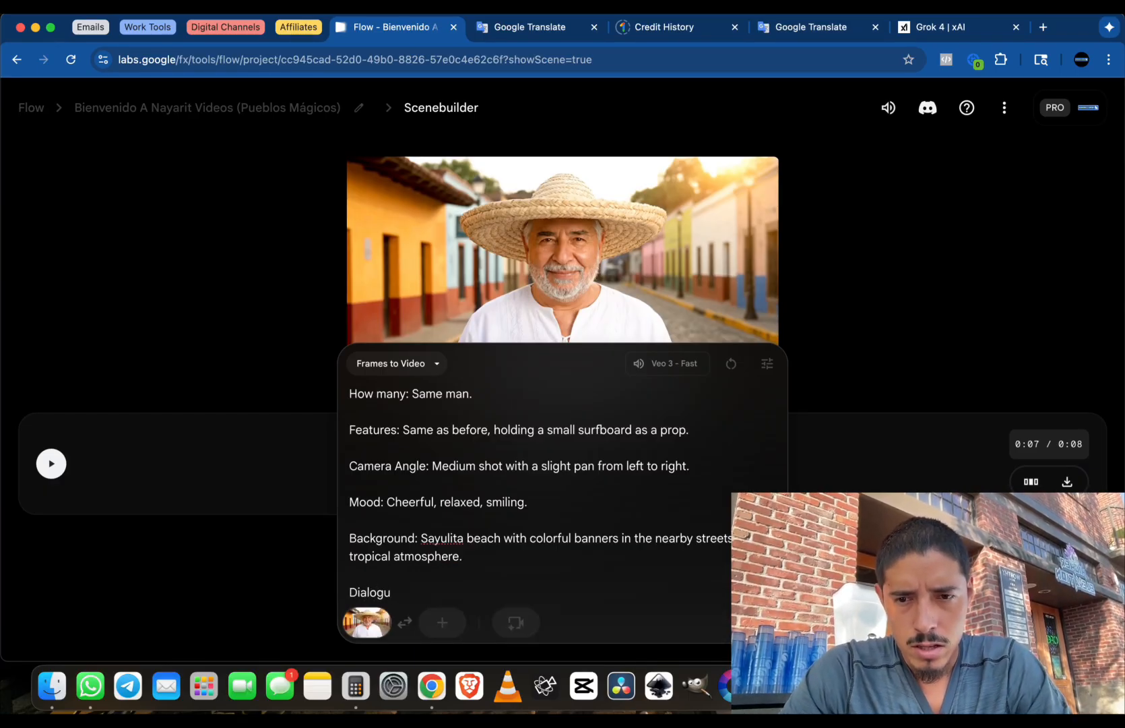
pyautogui.write('e: "')
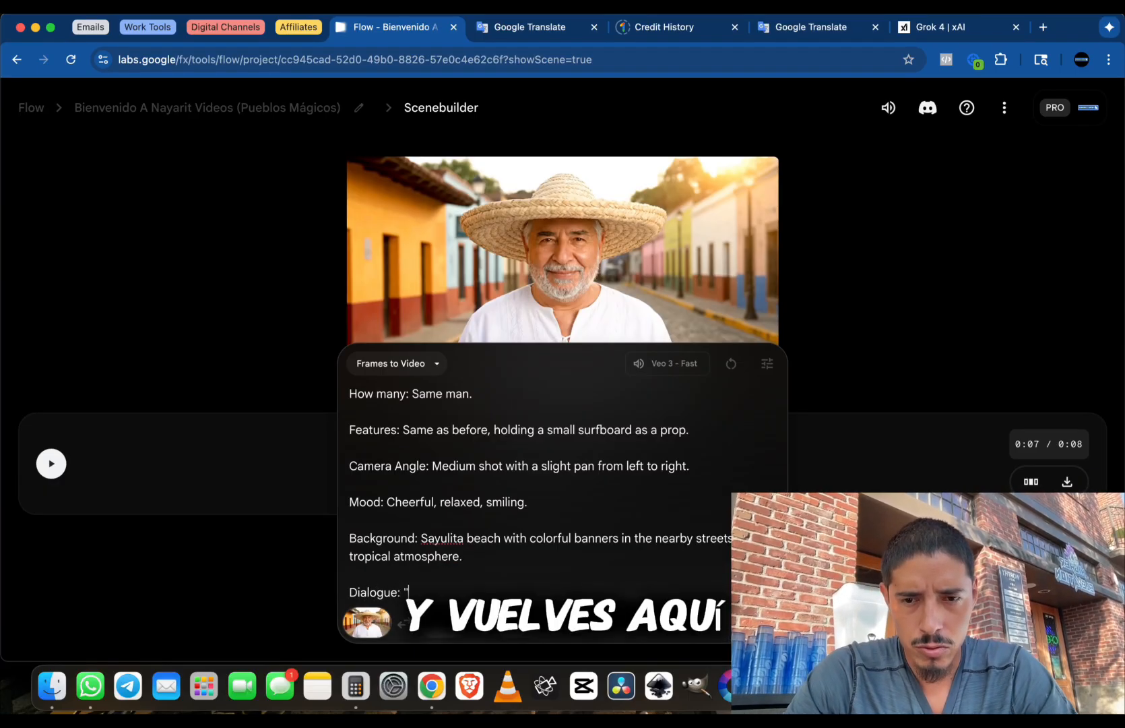
# Switch to ChatGPT and copy the English script's 2. [Sayulita] line from the Tourism video dialogue chat
pyautogui.click(1083, 60)
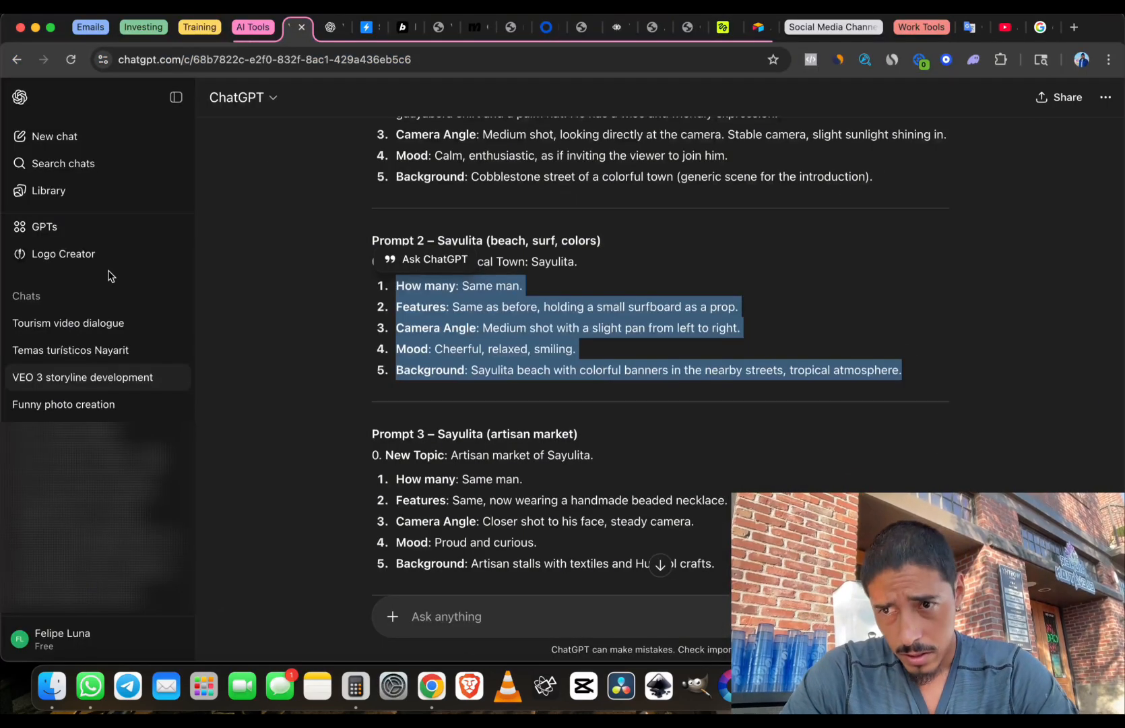
pyautogui.click(27, 323)
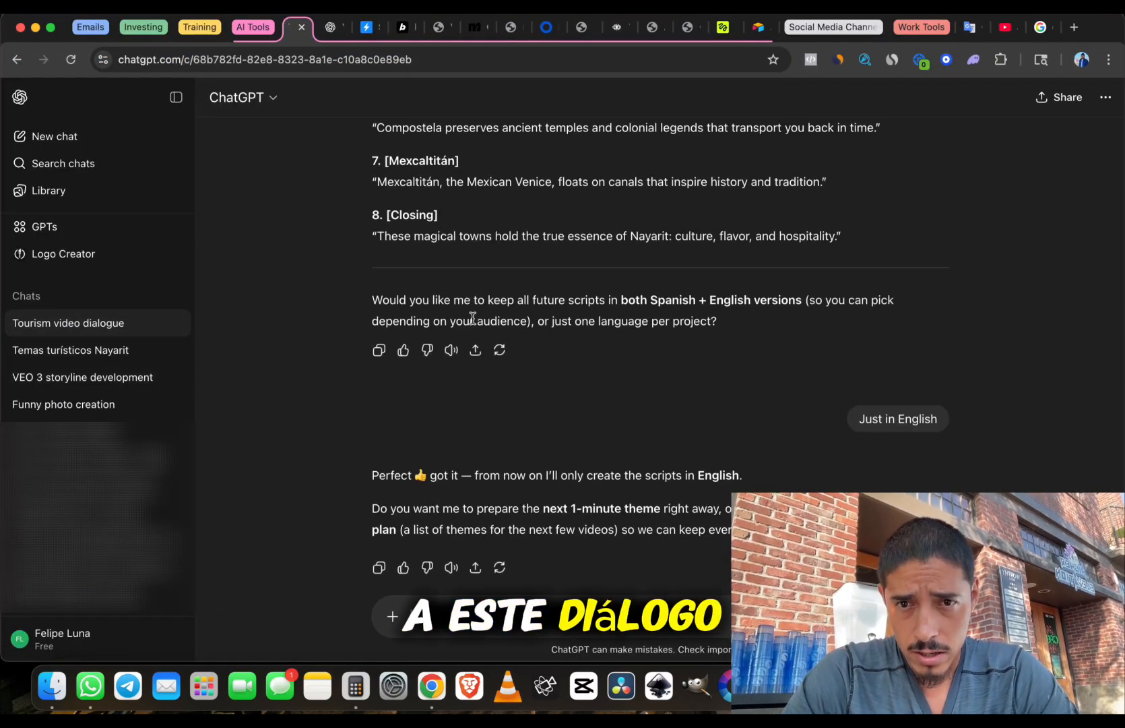
pyautogui.scroll(10, 473, 320)
pyautogui.scroll(-1, 441, 371)
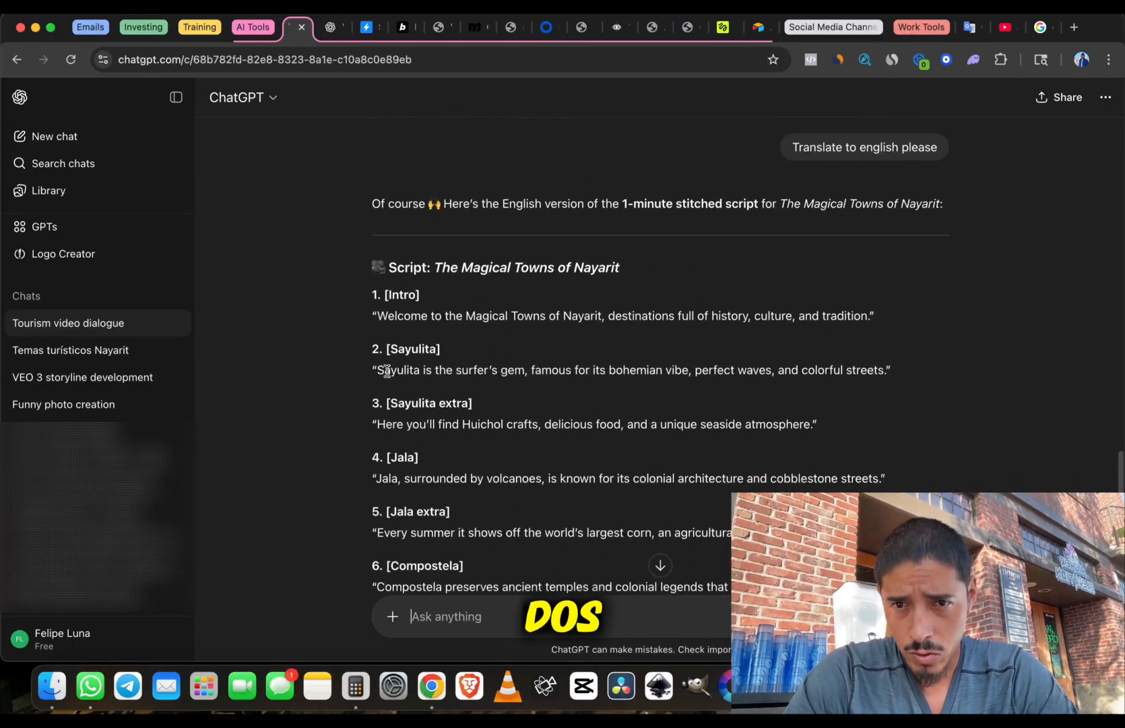
pyautogui.moveTo(755, 360); pyautogui.dragTo(924, 368)
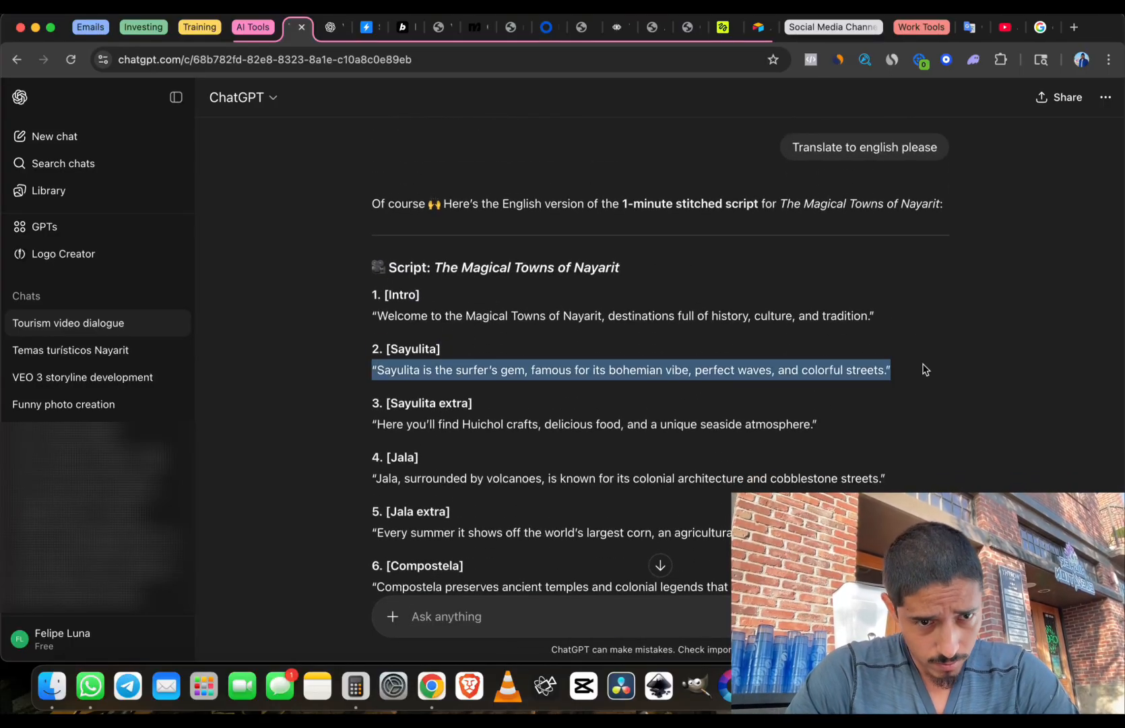
# Back in Flow, paste the Sayulita line as the dialogue, insert ", Nayarit, Mexico" after "Sayulita" and generate the clip
pyautogui.click(1088, 67)
pyautogui.click(970, 402)
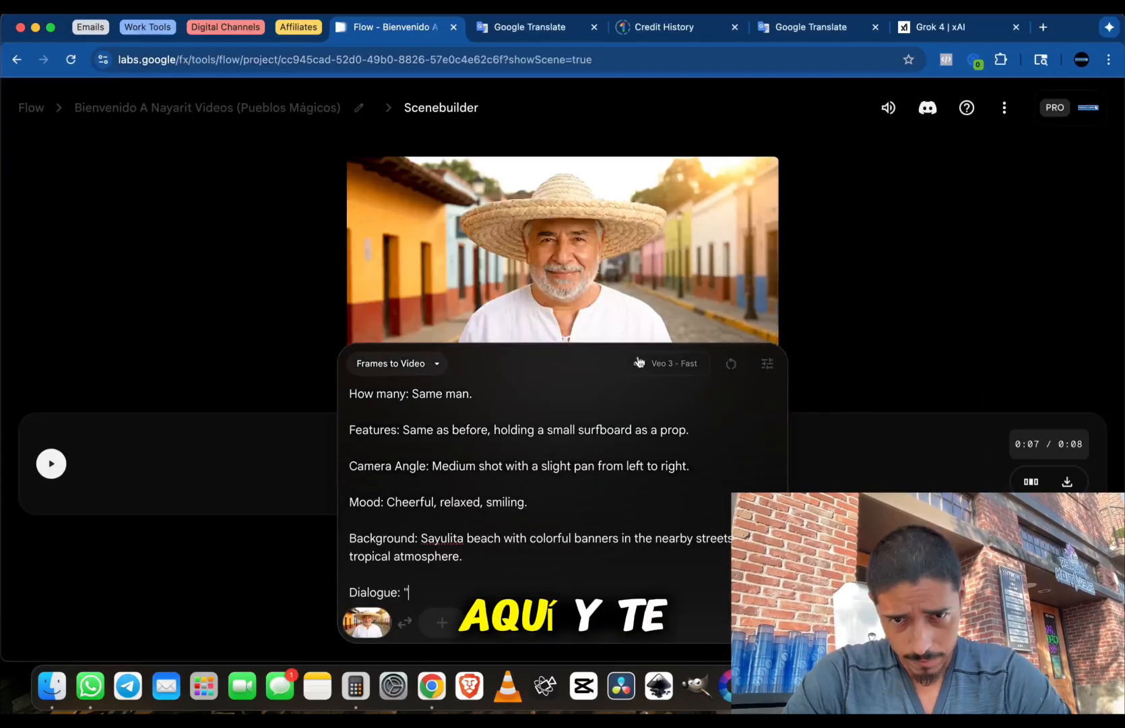
pyautogui.press('BackSpace')
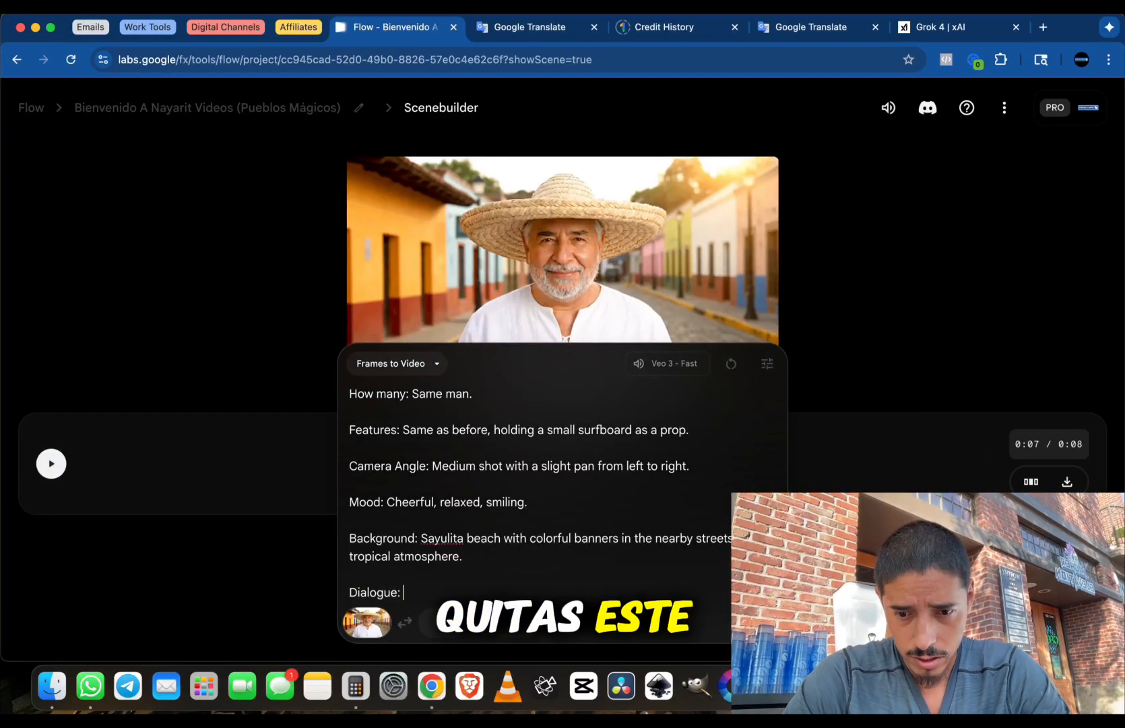
pyautogui.press('super+v')
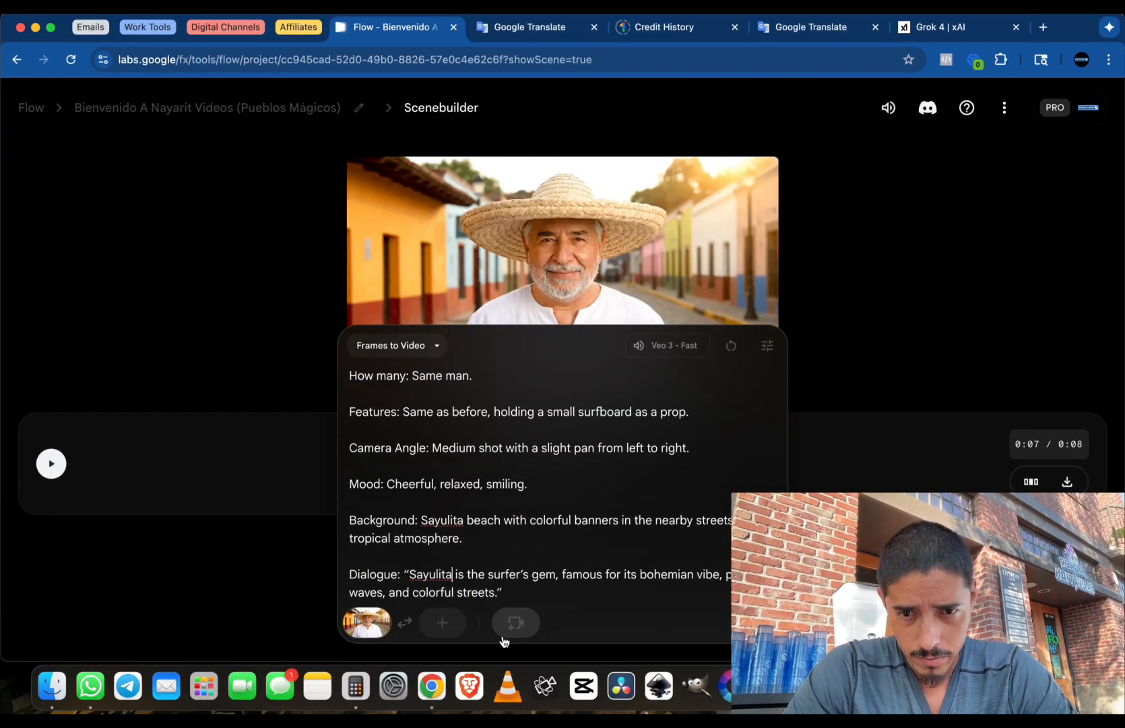
pyautogui.write(', Nayarit')
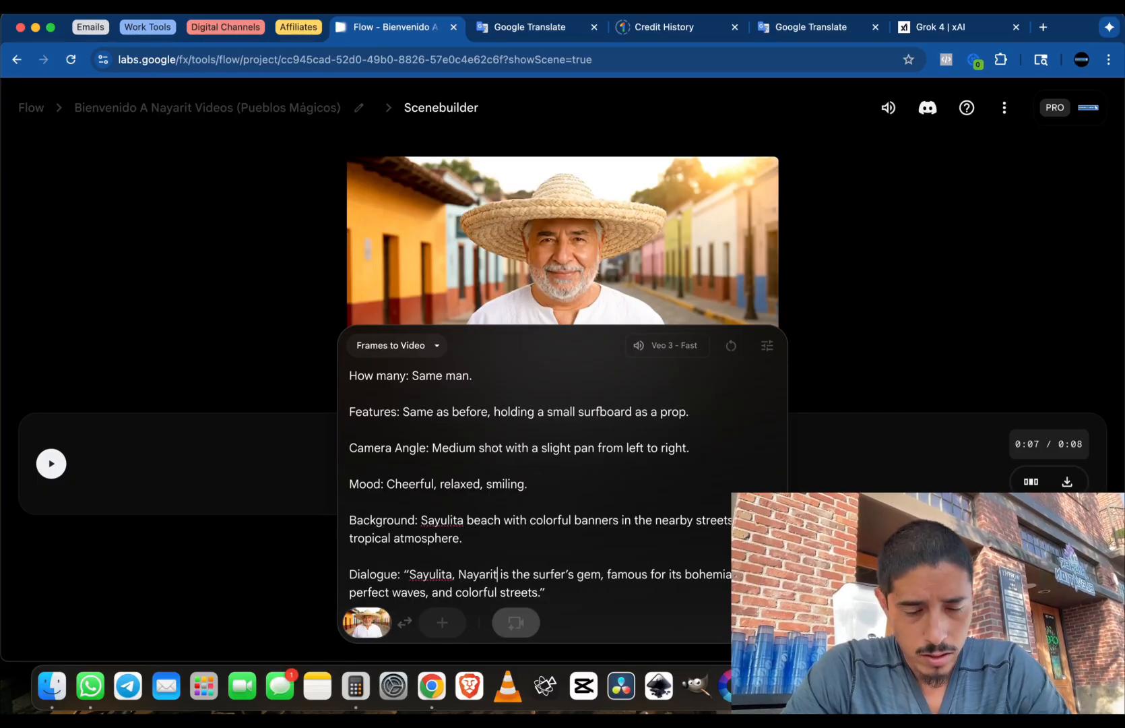
pyautogui.write(', Mexico')
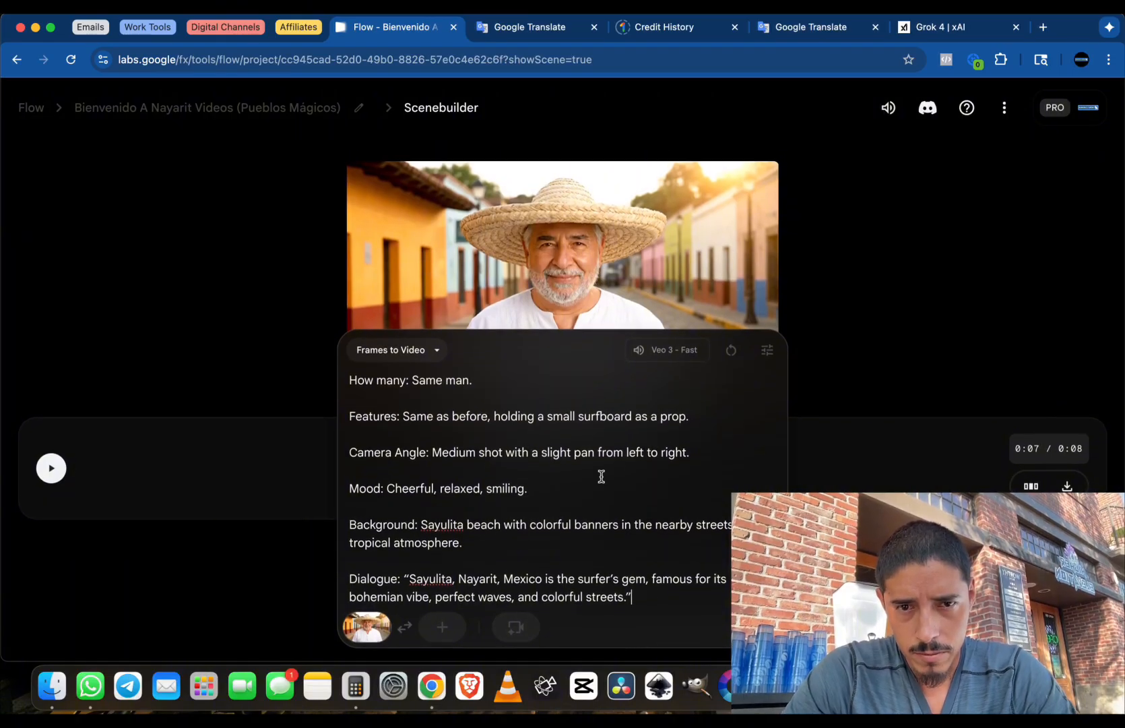
pyautogui.press('Return')
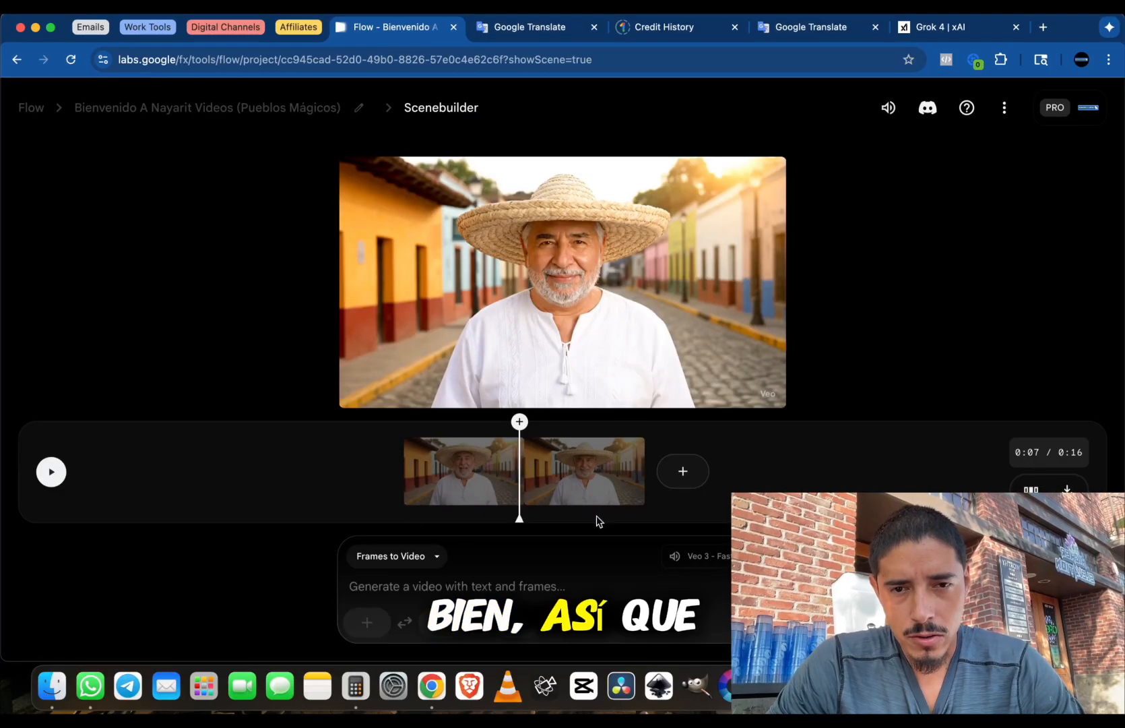
# Play the two-clip scene from the beginning with raised volume, reviewing the Sayulita clip and placing the playhead at 0:14
pyautogui.click(52, 472)
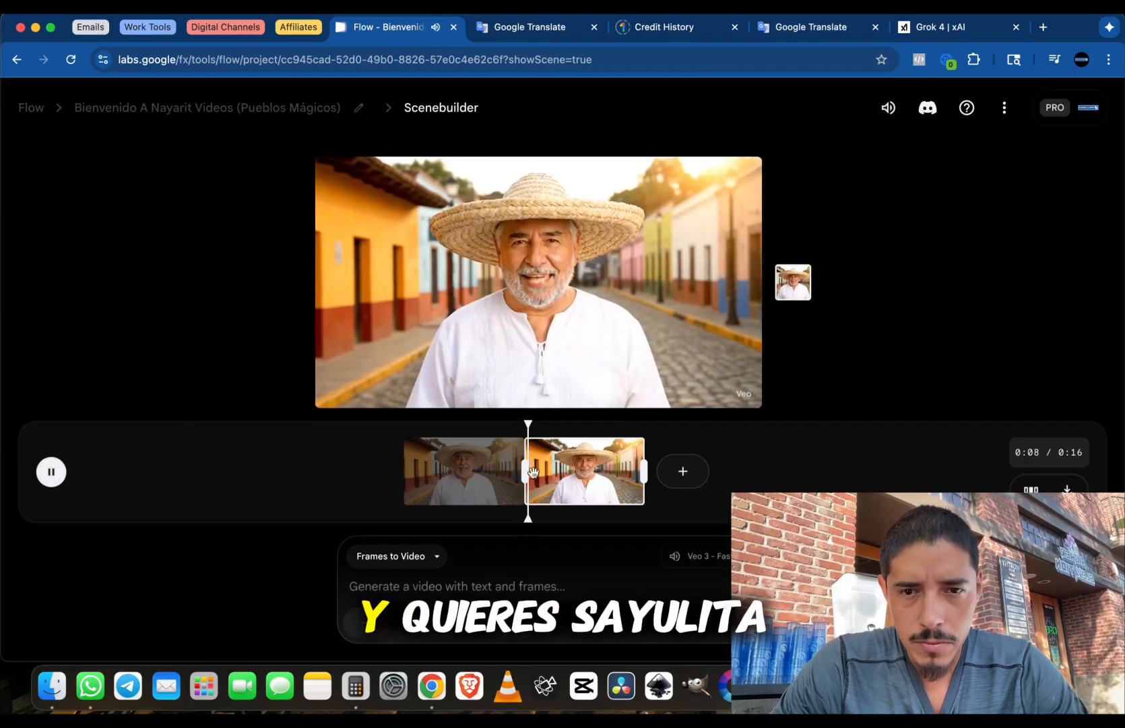
pyautogui.click(51, 472)
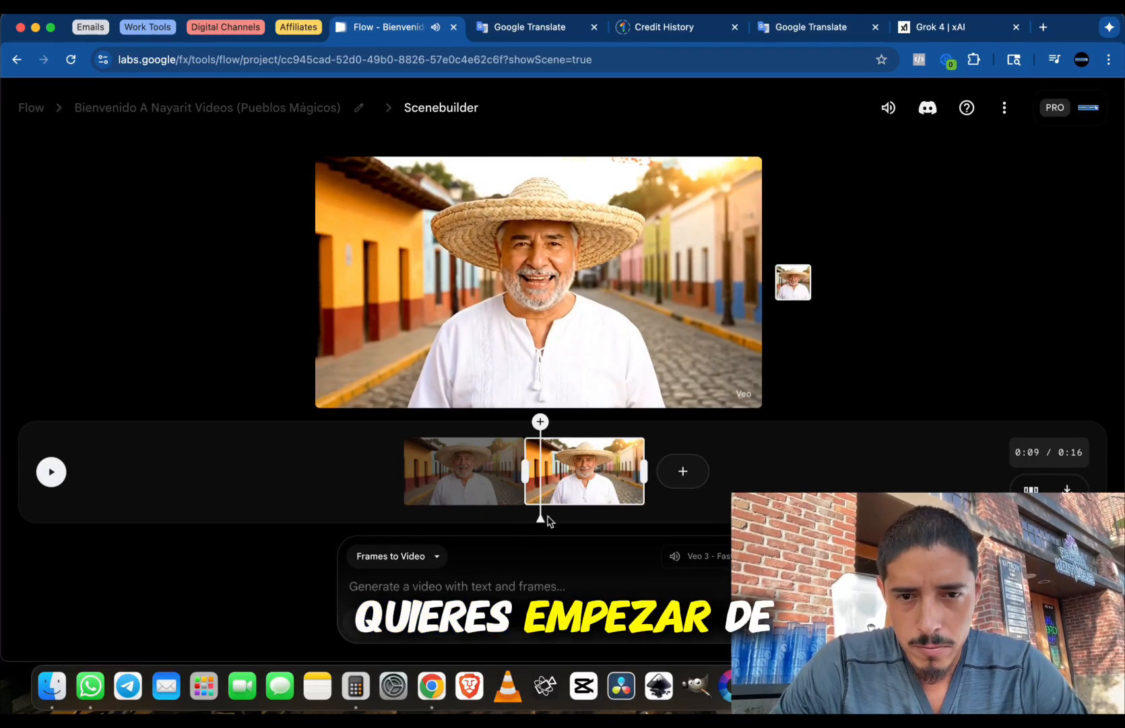
pyautogui.moveTo(543, 518); pyautogui.dragTo(394, 522)
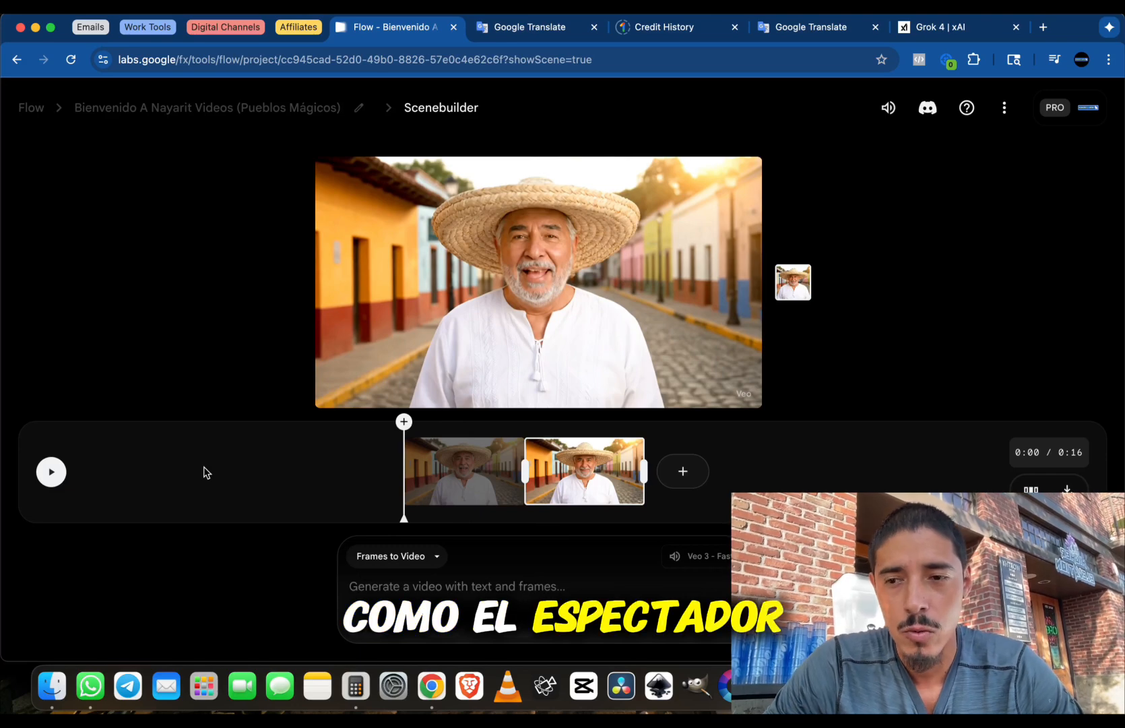
pyautogui.click(58, 473)
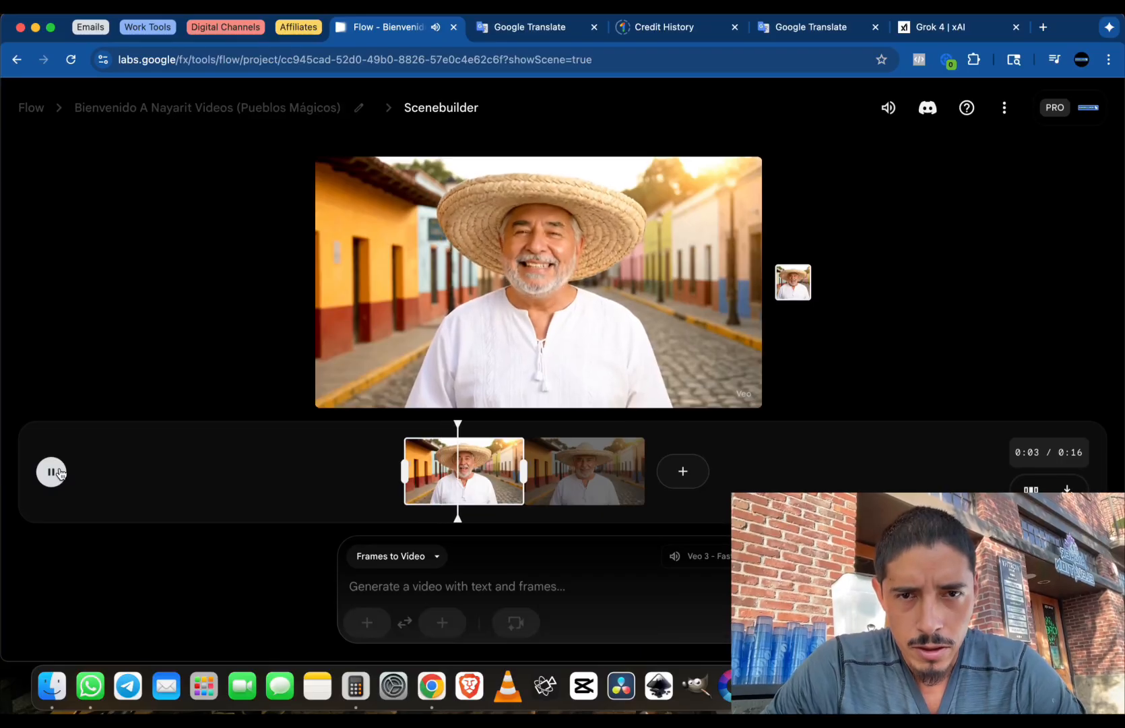
pyautogui.press('XF86AudioRaiseVolume')
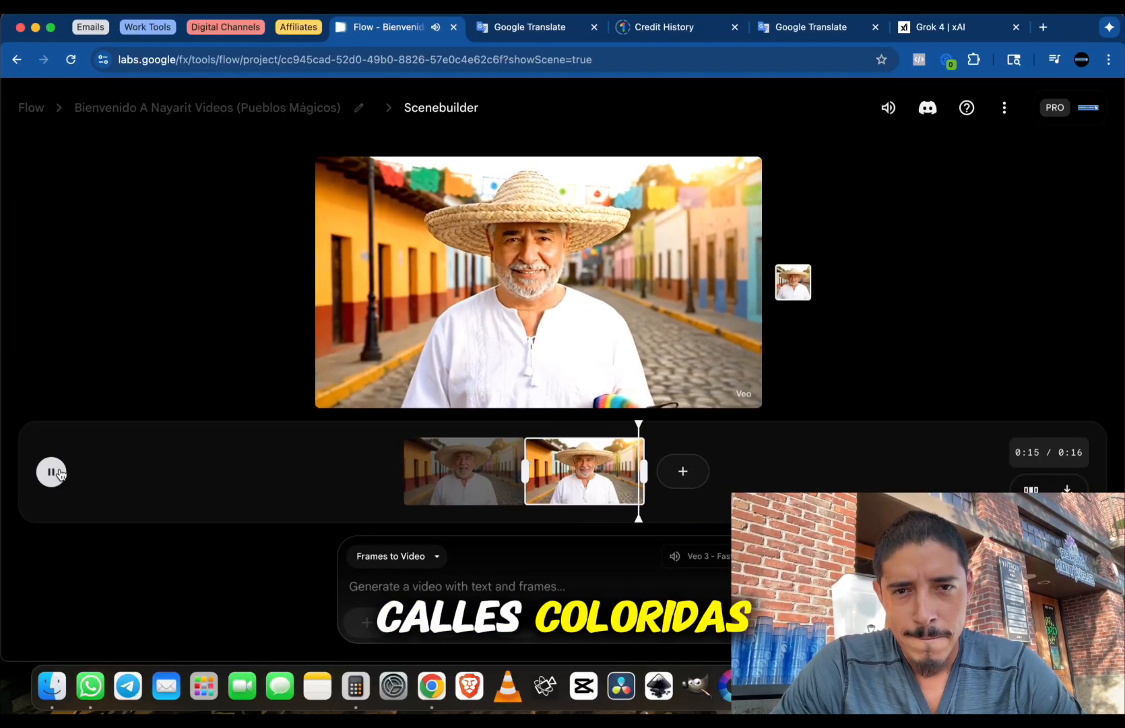
pyautogui.click(616, 476)
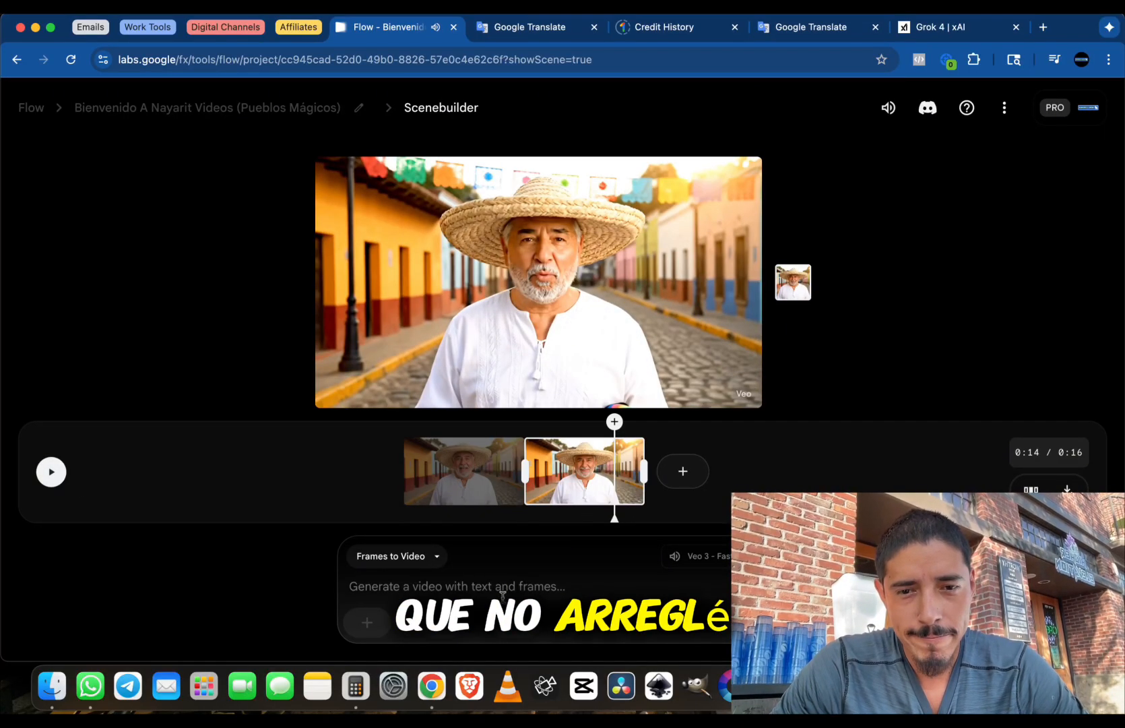
pyautogui.press('super+v')
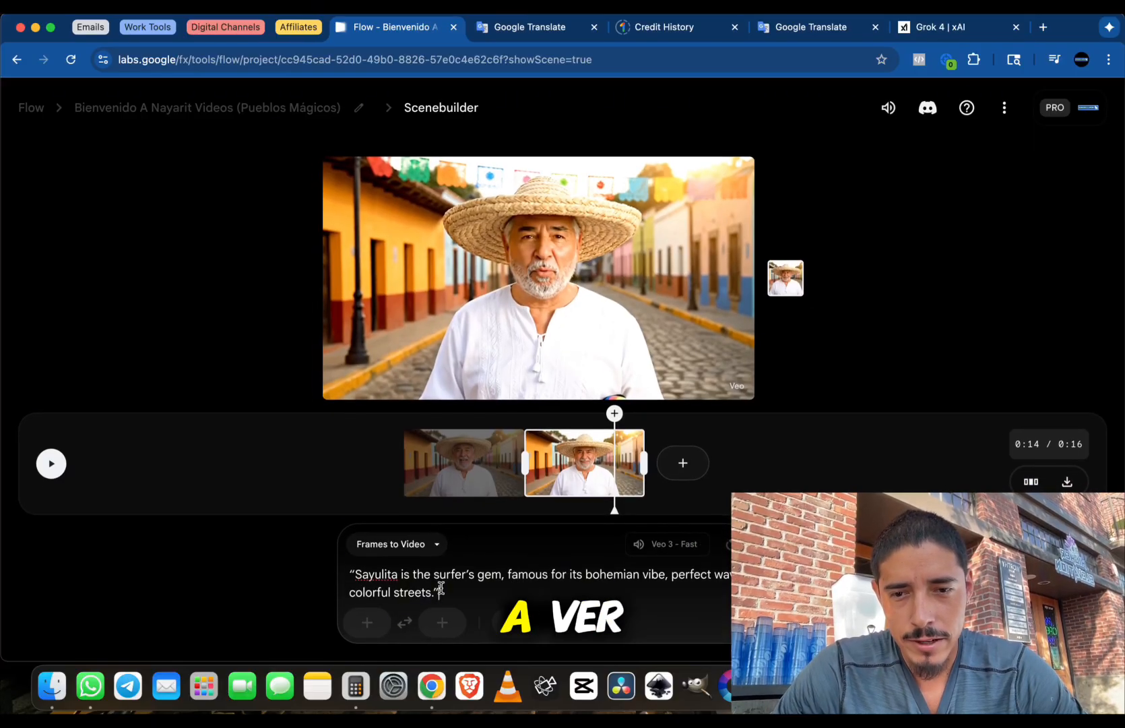
pyautogui.moveTo(445, 592); pyautogui.dragTo(327, 575)
pyautogui.press('BackSpace')
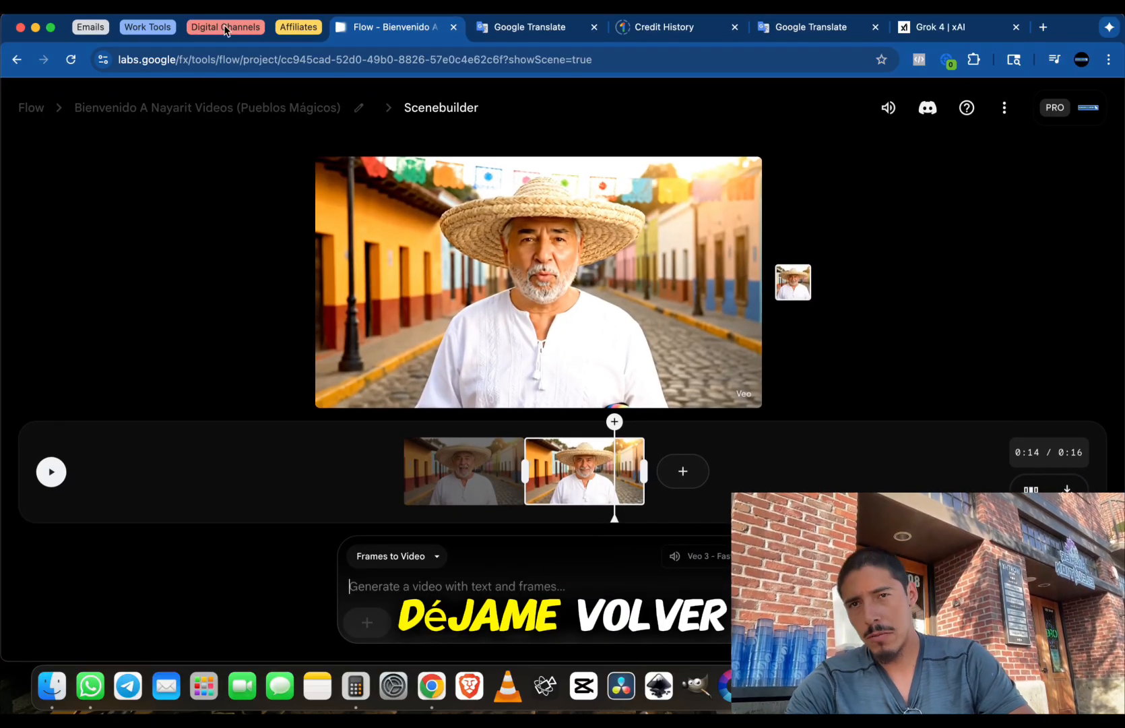
# Go back to the project's clip list, copy the Sayulita clip's full prompt and paste it as a new Frames to Video prompt
pyautogui.click(201, 111)
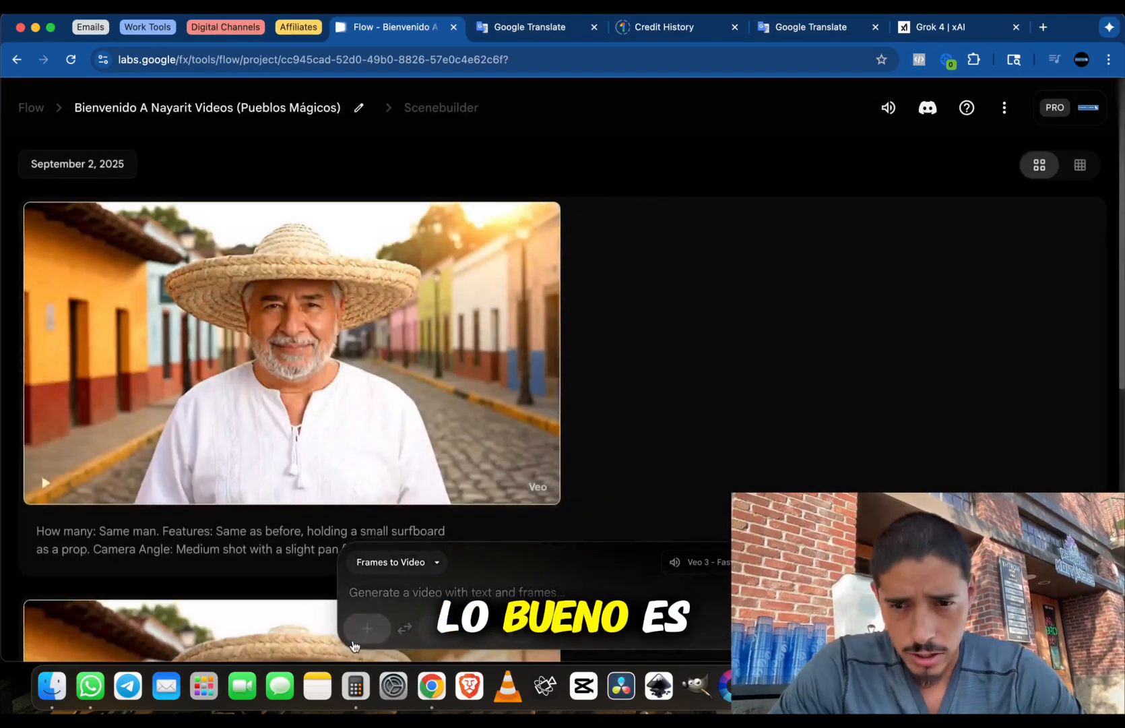
pyautogui.scroll(-3, 292, 493)
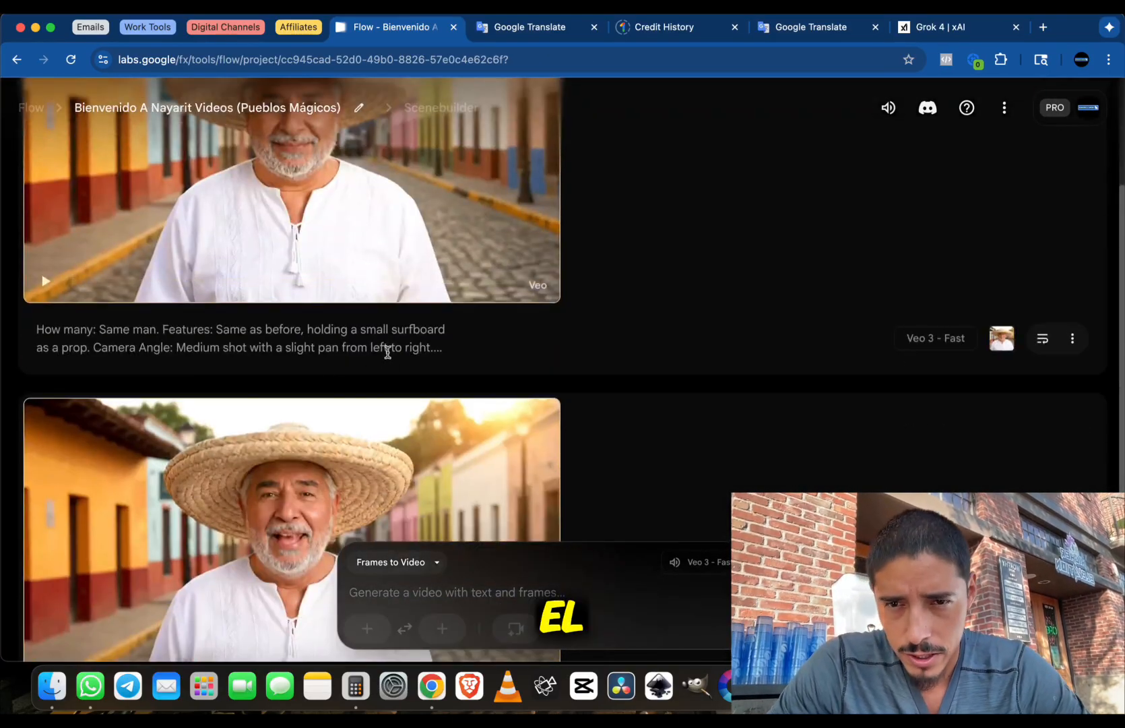
pyautogui.click(387, 352)
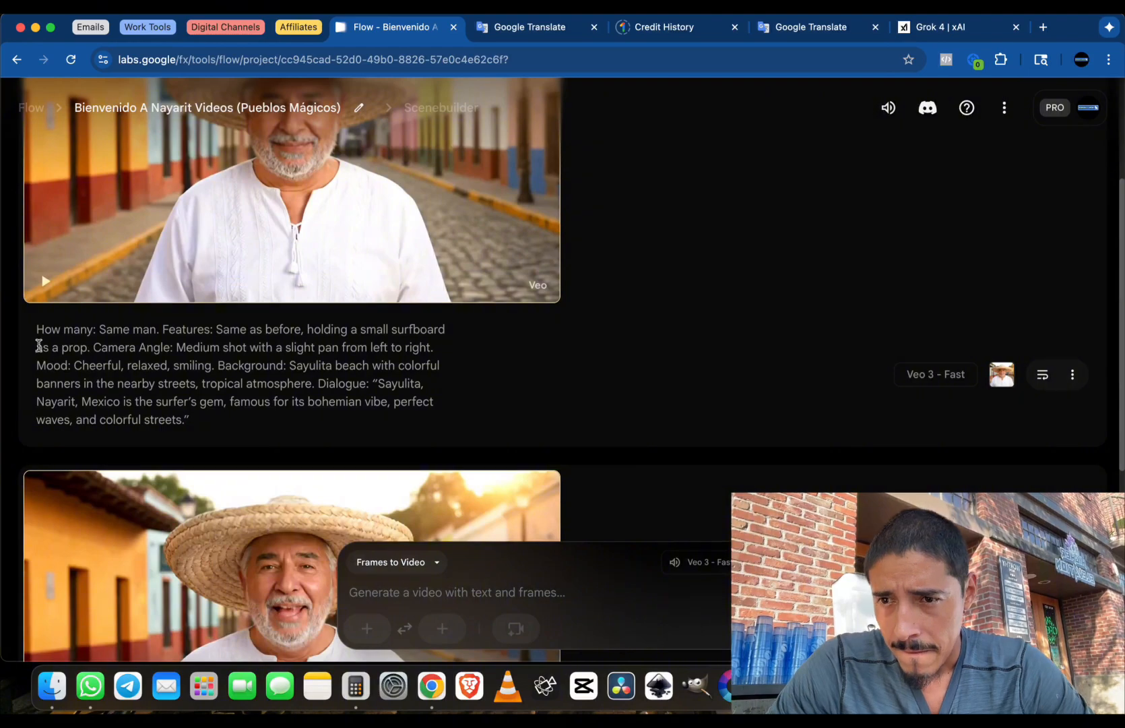
pyautogui.moveTo(37, 329); pyautogui.dragTo(195, 413)
pyautogui.press('super+c')
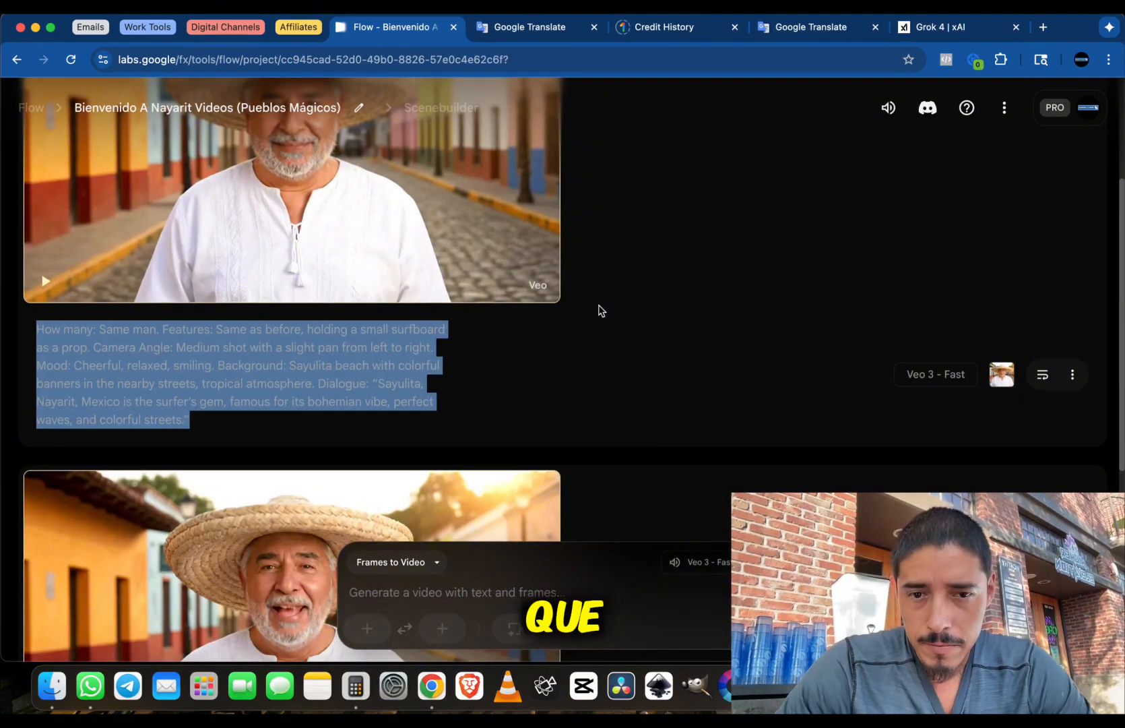
pyautogui.click(564, 588)
pyautogui.press('super+v')
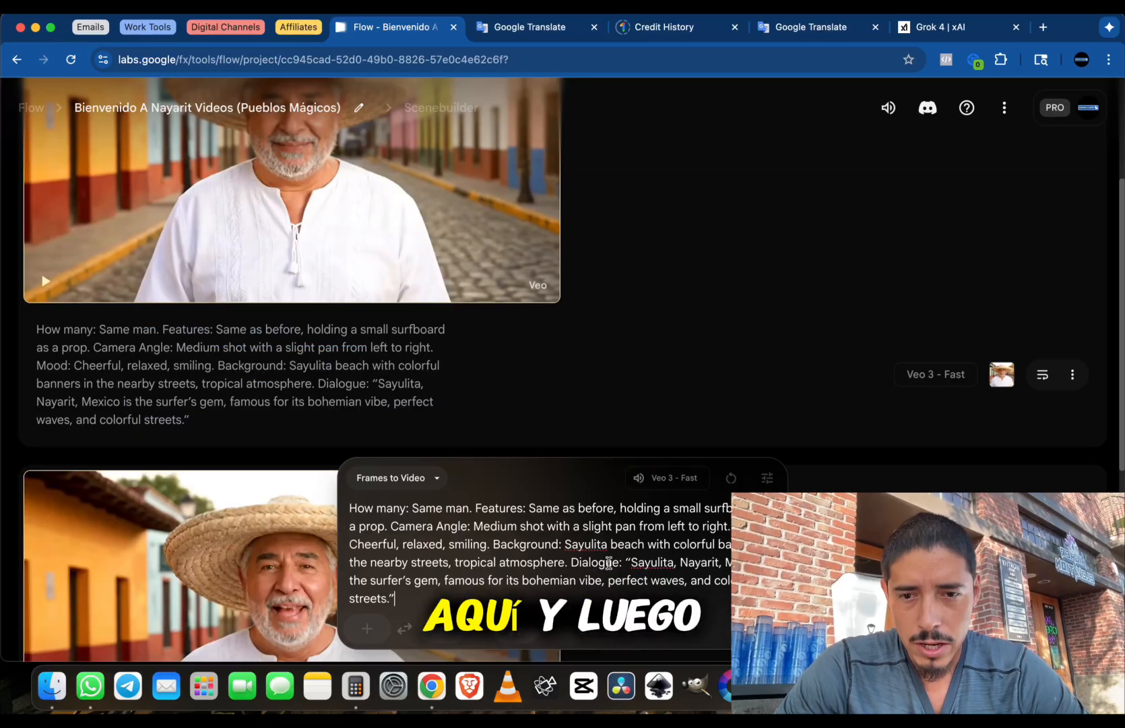
# Append "He has to speak in Spanish" to the Sayulita prompt and try to generate the clip without a frame
pyautogui.write('He')
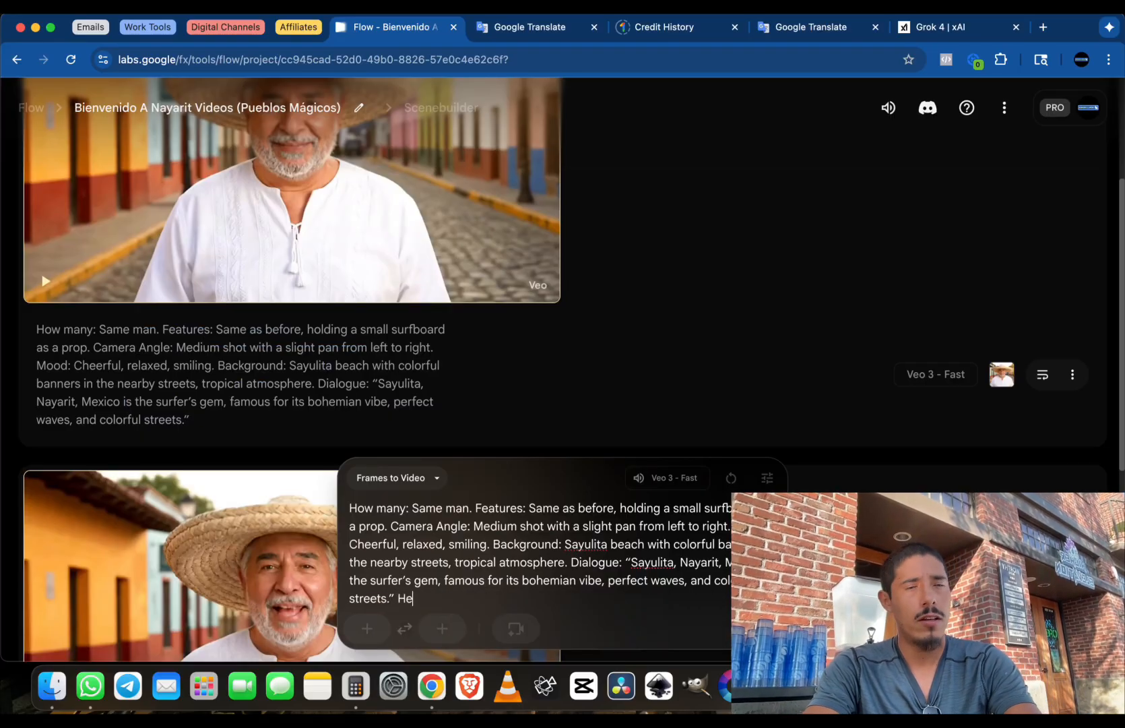
pyautogui.write(' has to')
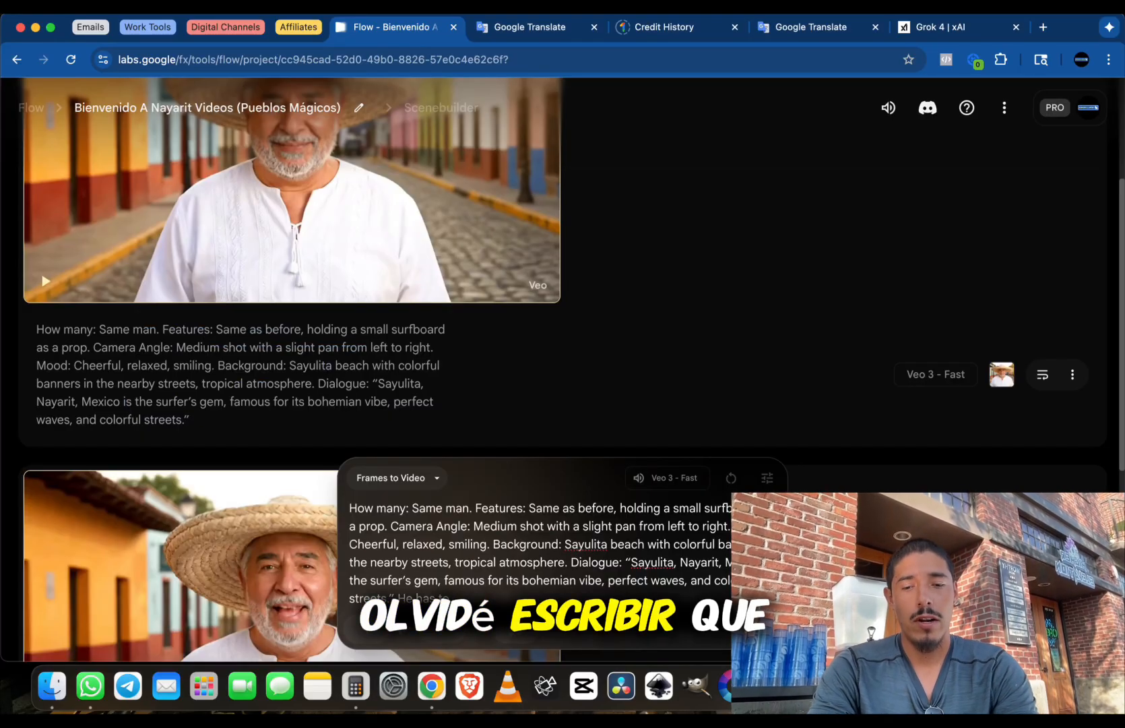
pyautogui.write(' speak in Spanish')
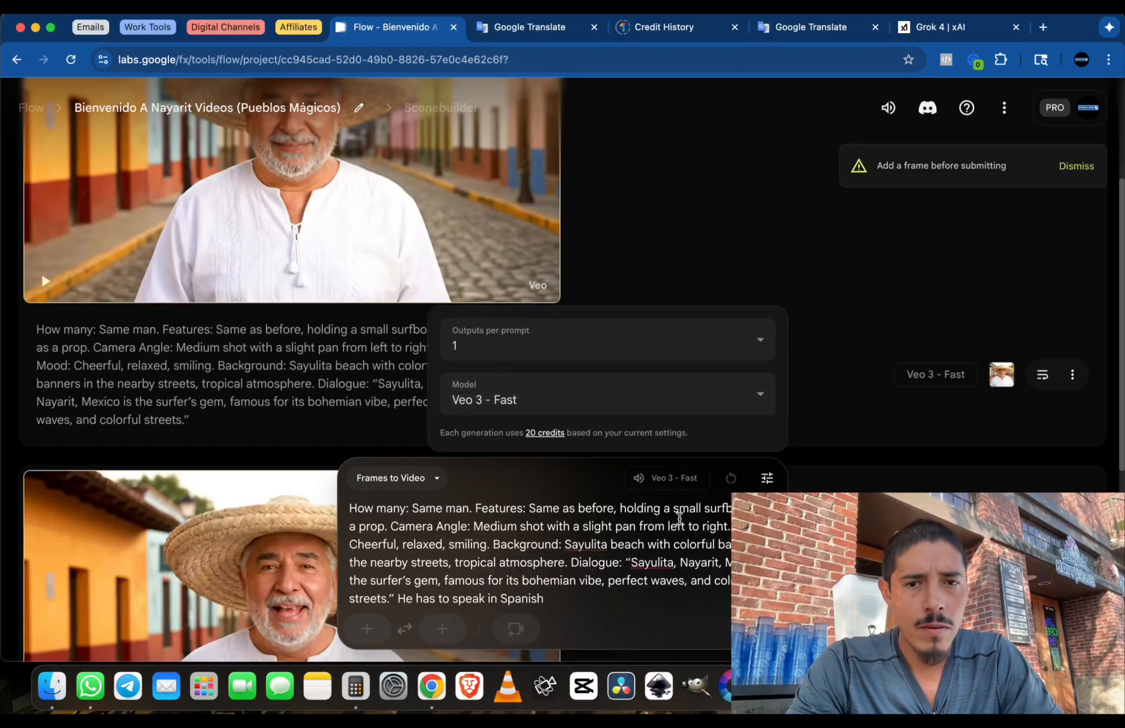
pyautogui.click(680, 525)
pyautogui.scroll(3, 273, 256)
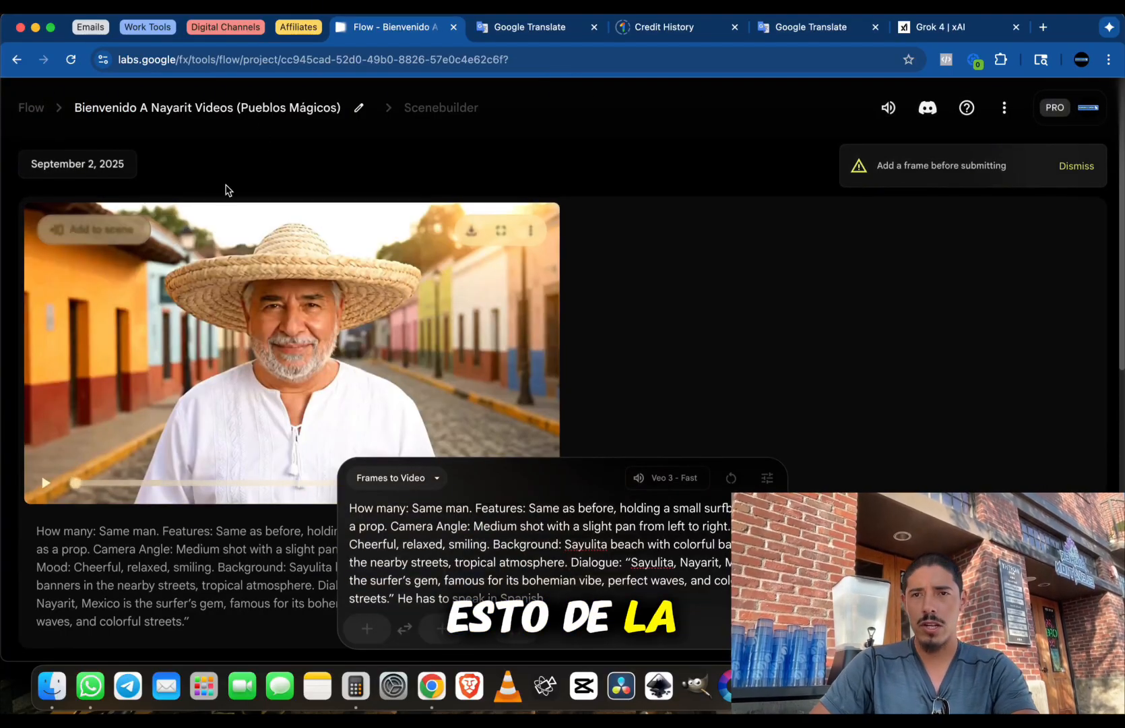
# Return to Scenebuilder, save the first clip's 0:08 frame as the starting frame and generate the Sayulita clip
pyautogui.click(449, 109)
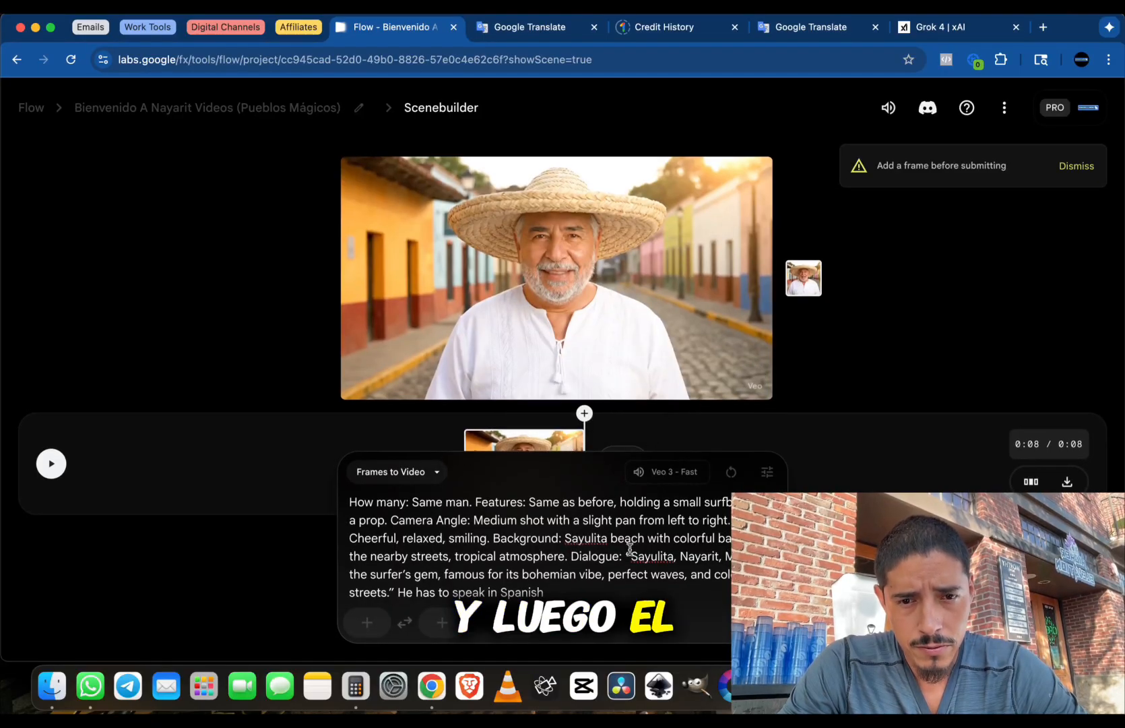
pyautogui.click(585, 418)
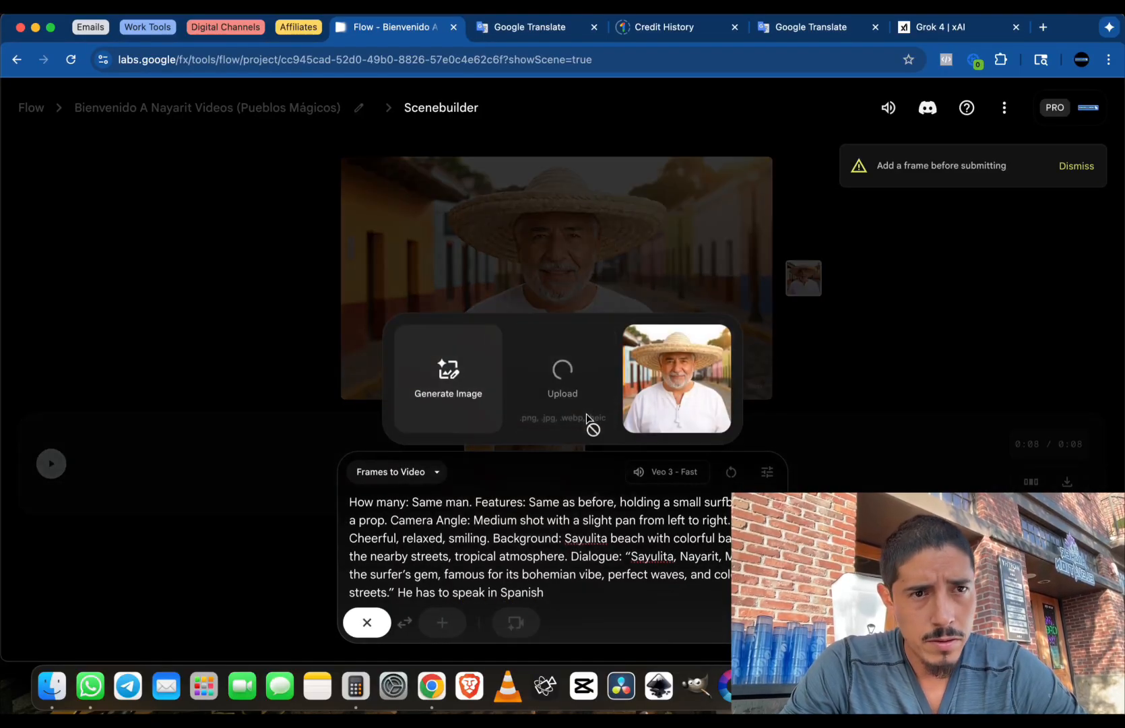
pyautogui.click(673, 409)
pyautogui.click(590, 417)
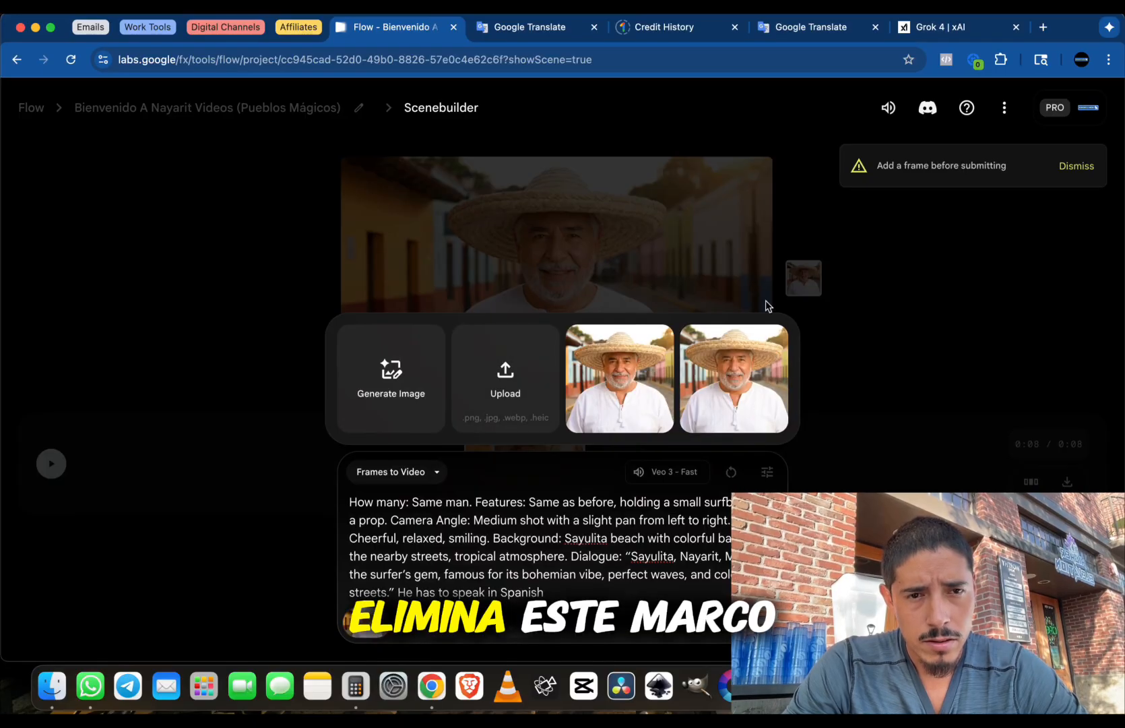
pyautogui.click(775, 350)
pyautogui.click(673, 376)
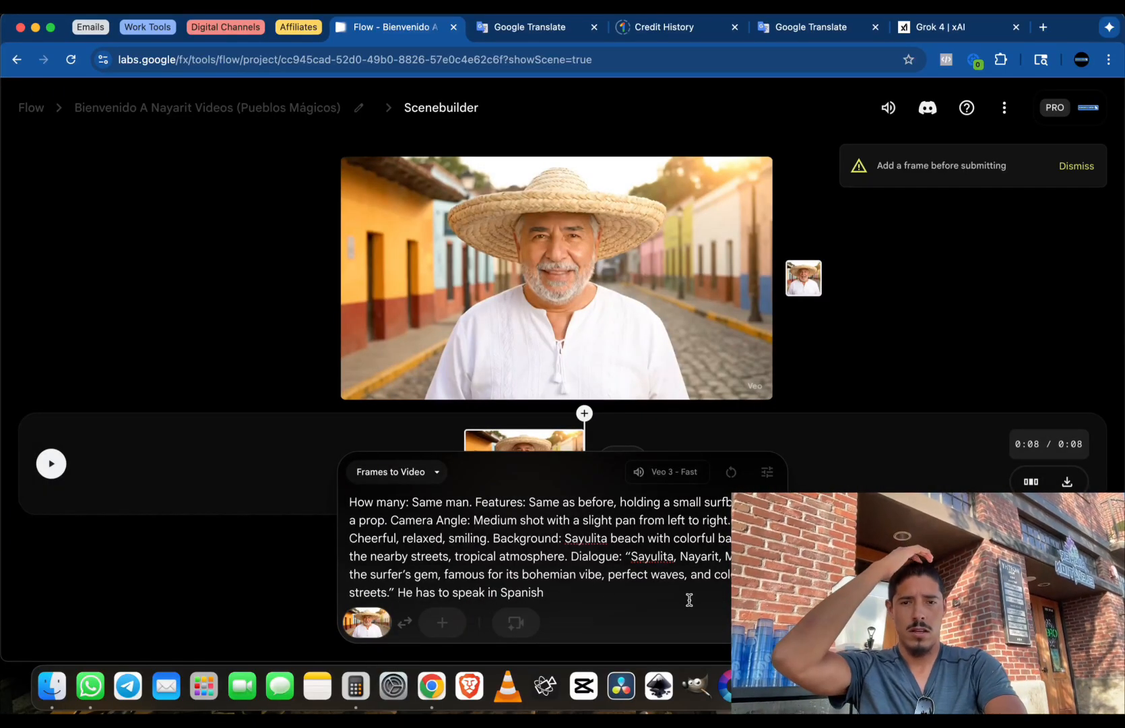
pyautogui.click(576, 592)
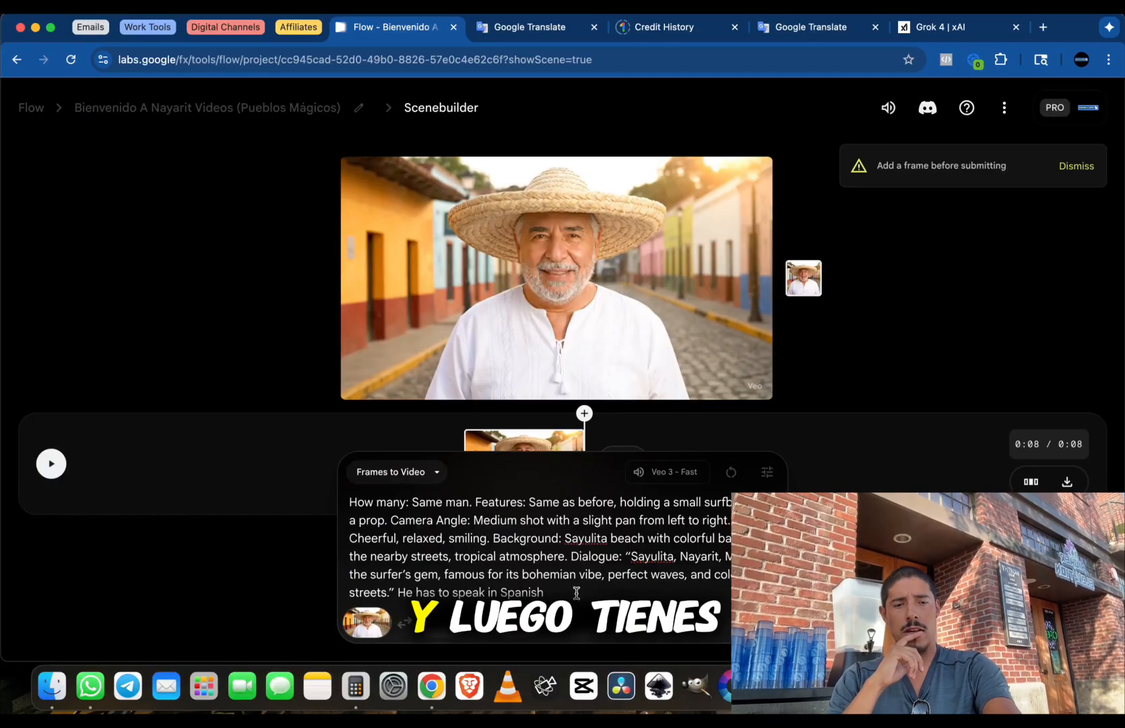
pyautogui.press('Return')
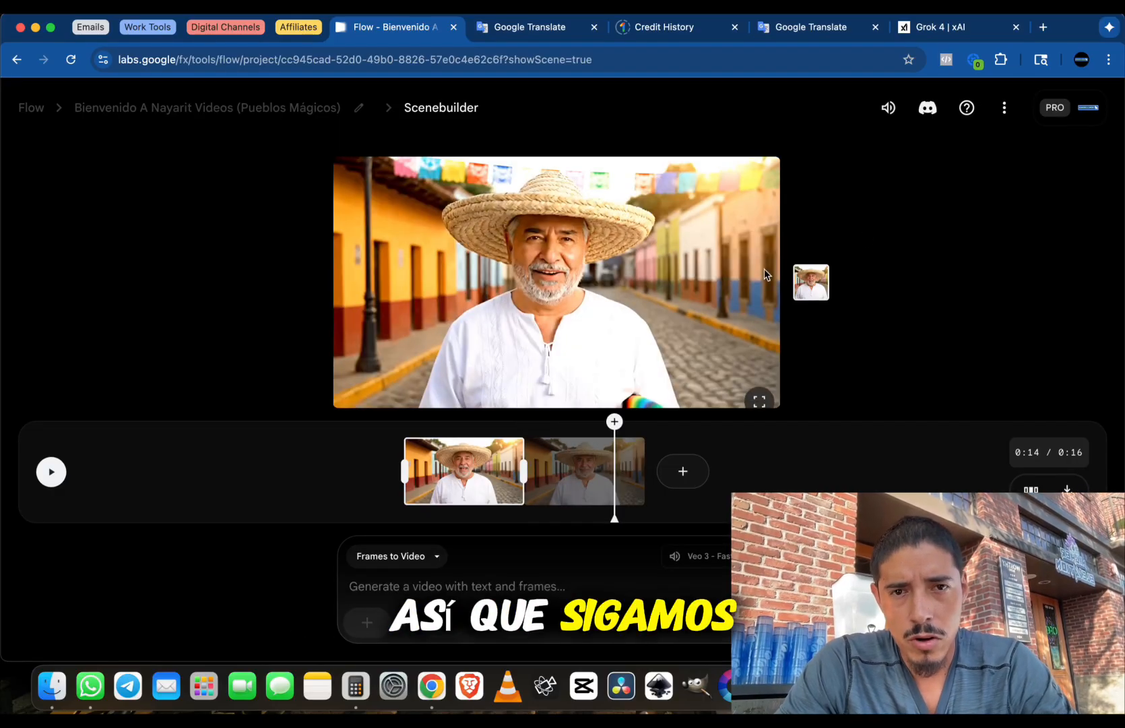
# Review the regenerated Sayulita clip by rewinding the scene to 0:00, and check the project's clip list
pyautogui.moveTo(614, 519); pyautogui.dragTo(390, 512)
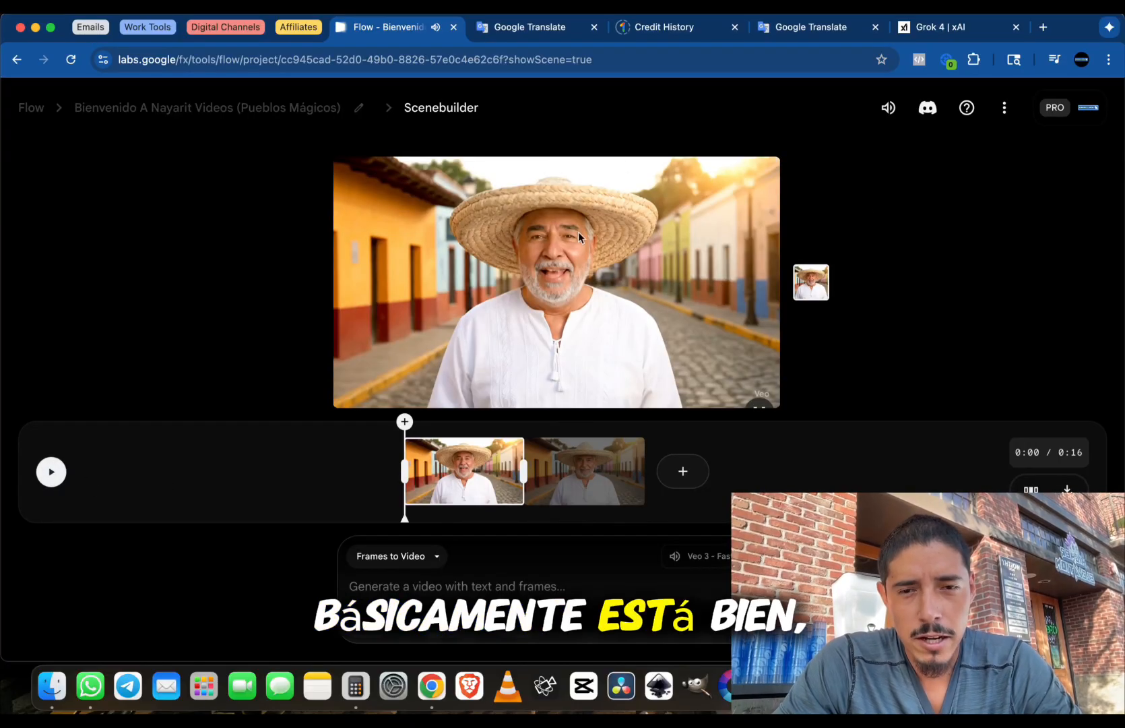
pyautogui.click(198, 109)
pyautogui.click(418, 113)
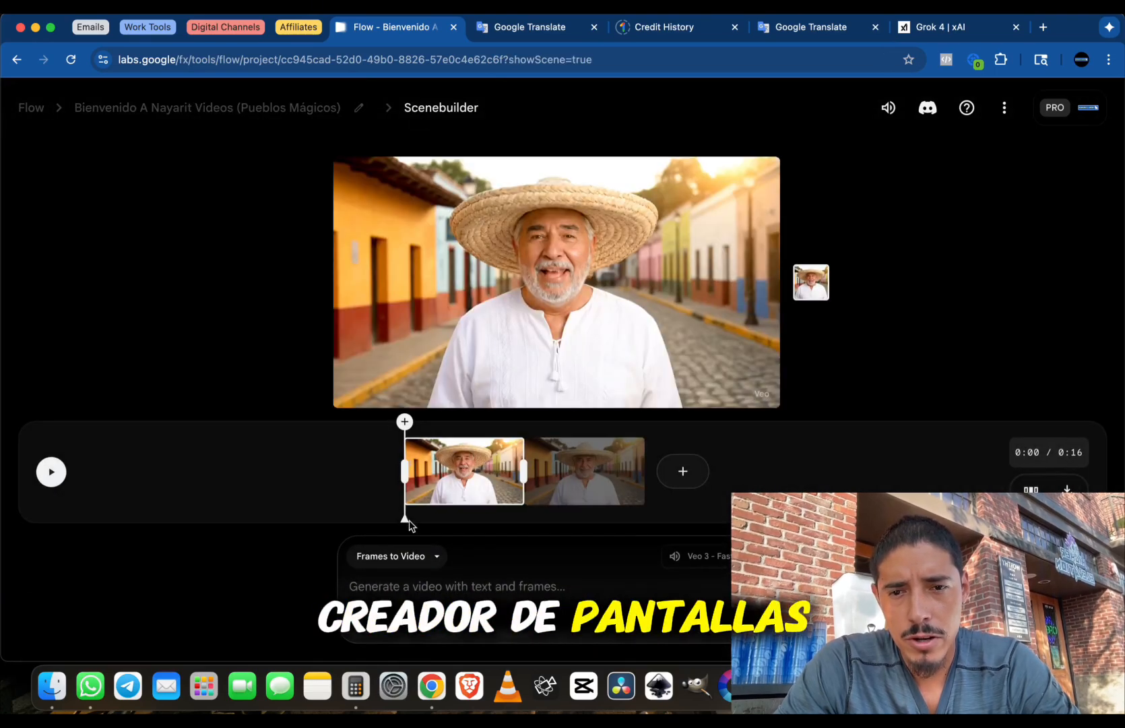
# Place the playhead at 0:15 near the end of the Sayulita clip and save that frame as the next starting frame
pyautogui.moveTo(405, 523); pyautogui.dragTo(643, 522)
pyautogui.click(599, 459)
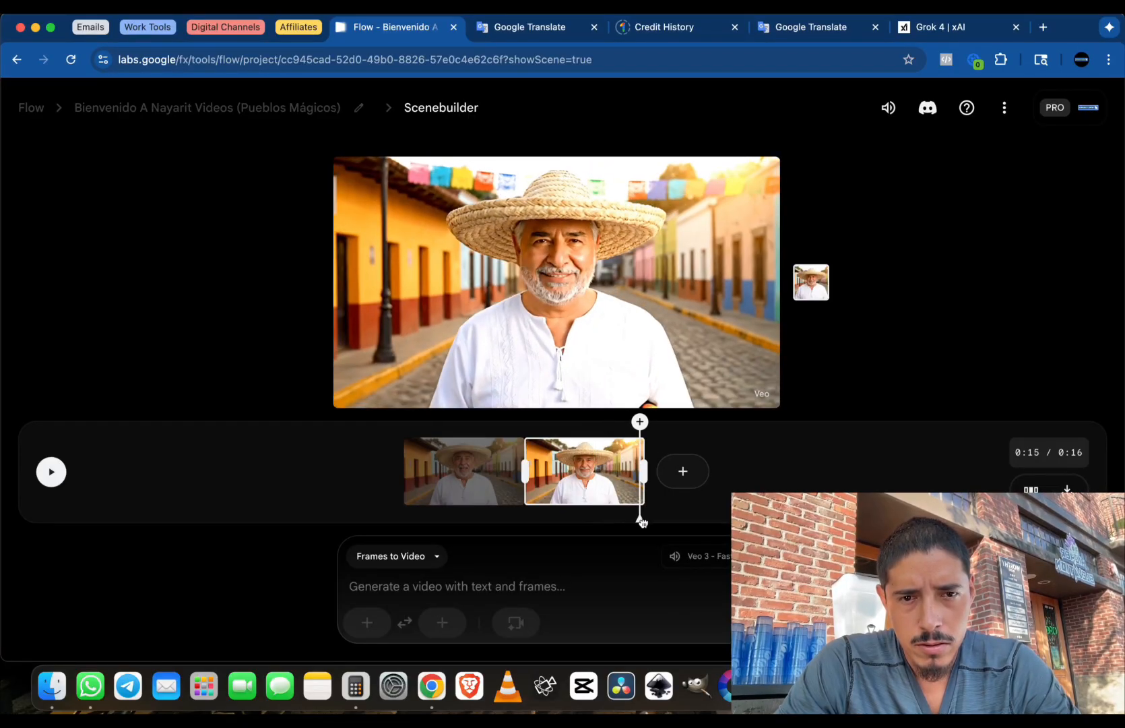
pyautogui.click(640, 422)
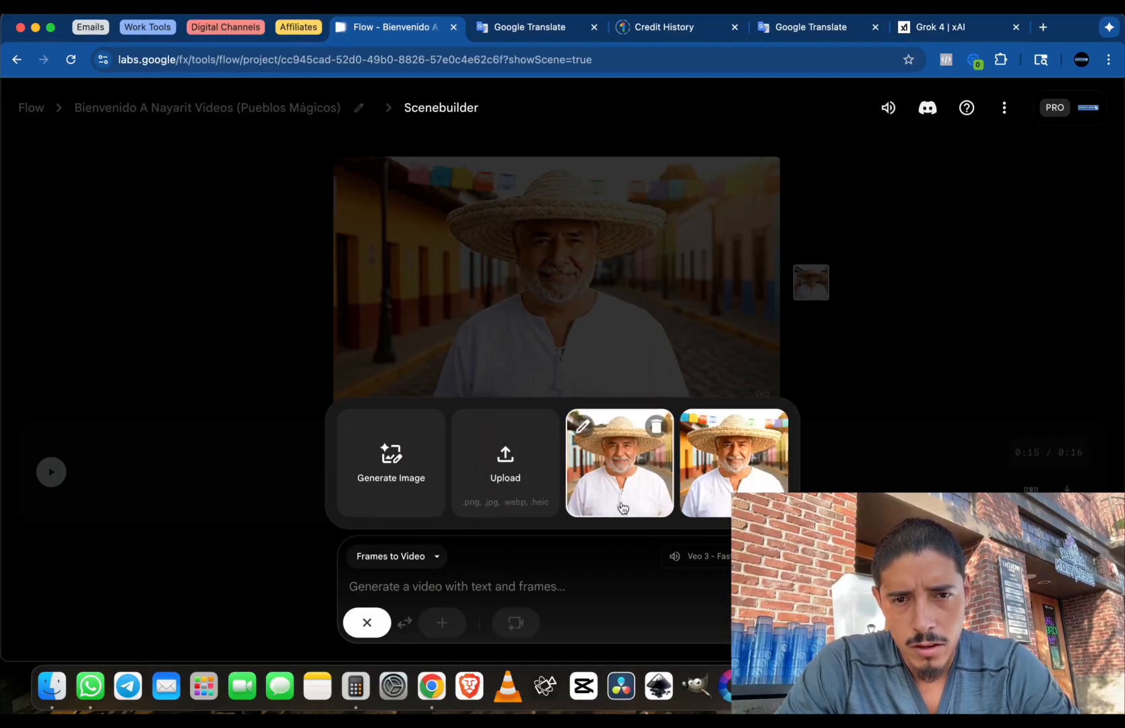
pyautogui.click(722, 491)
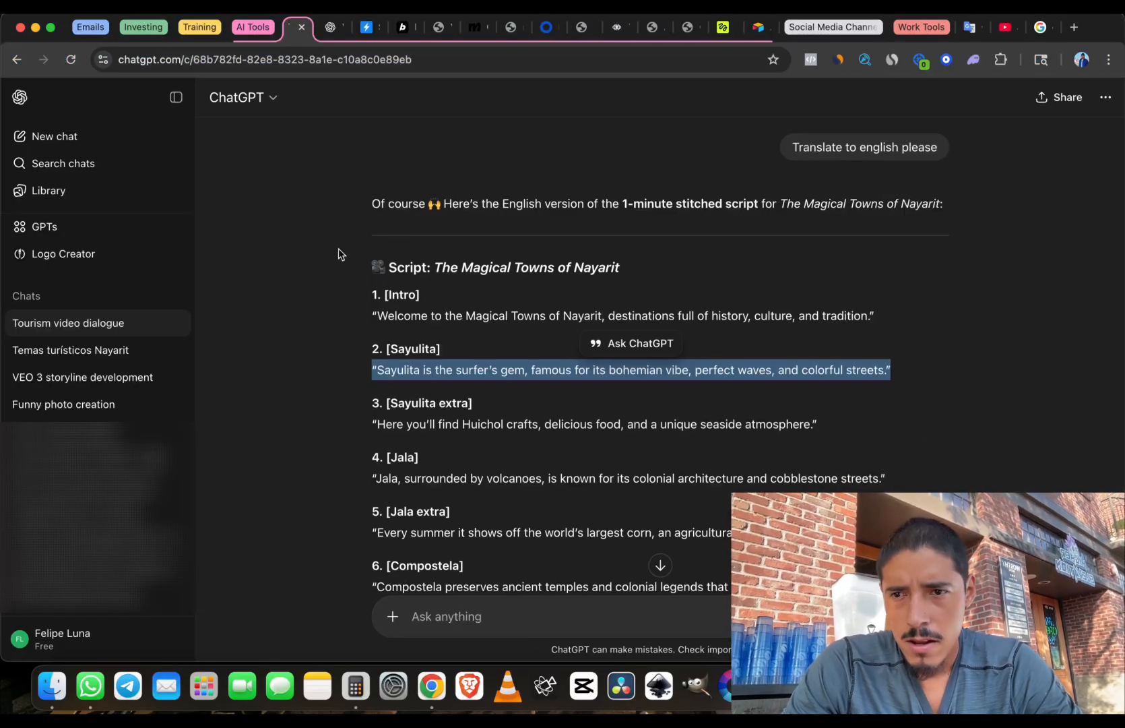
# In ChatGPT, copy the details of Prompt 3 – Sayulita (artisan market) from the VEO 3 storyline development chat
pyautogui.click(81, 378)
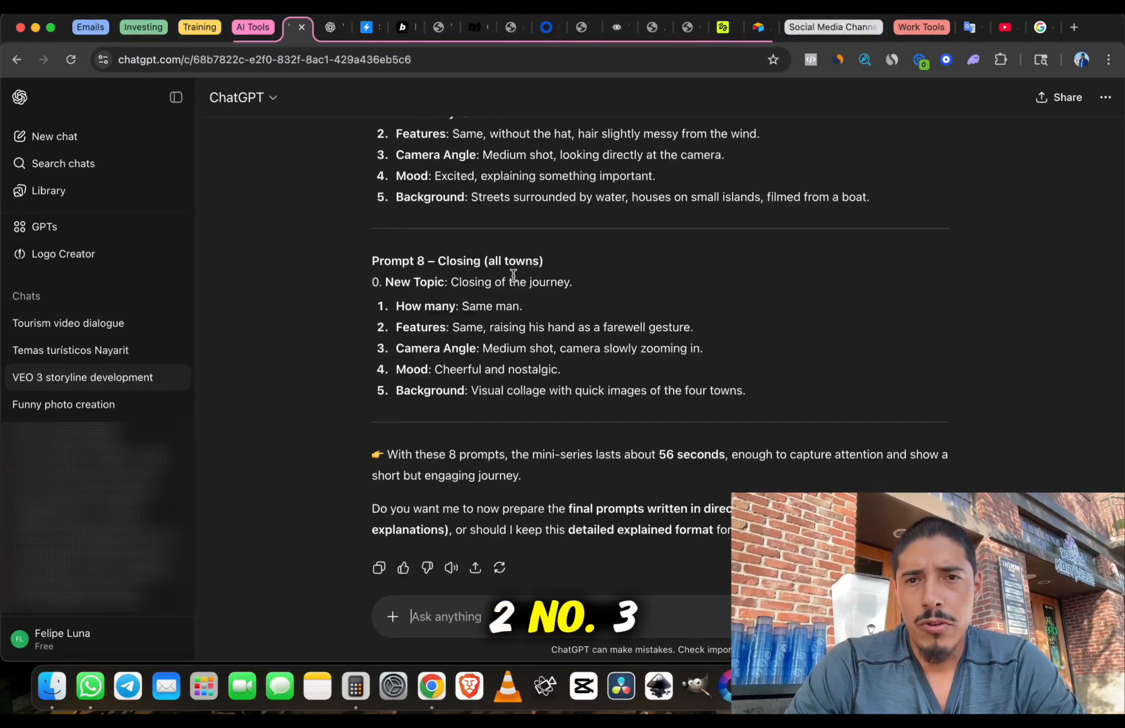
pyautogui.scroll(15, 513, 274)
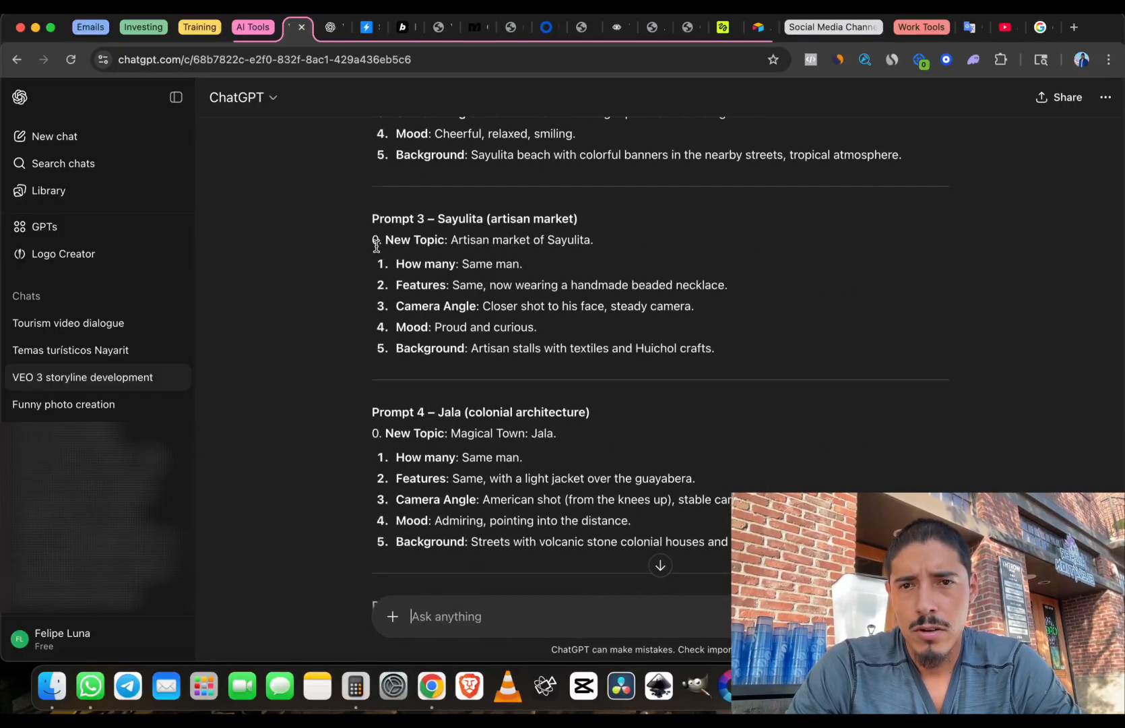
pyautogui.moveTo(635, 333); pyautogui.dragTo(717, 347)
pyautogui.press('super+c')
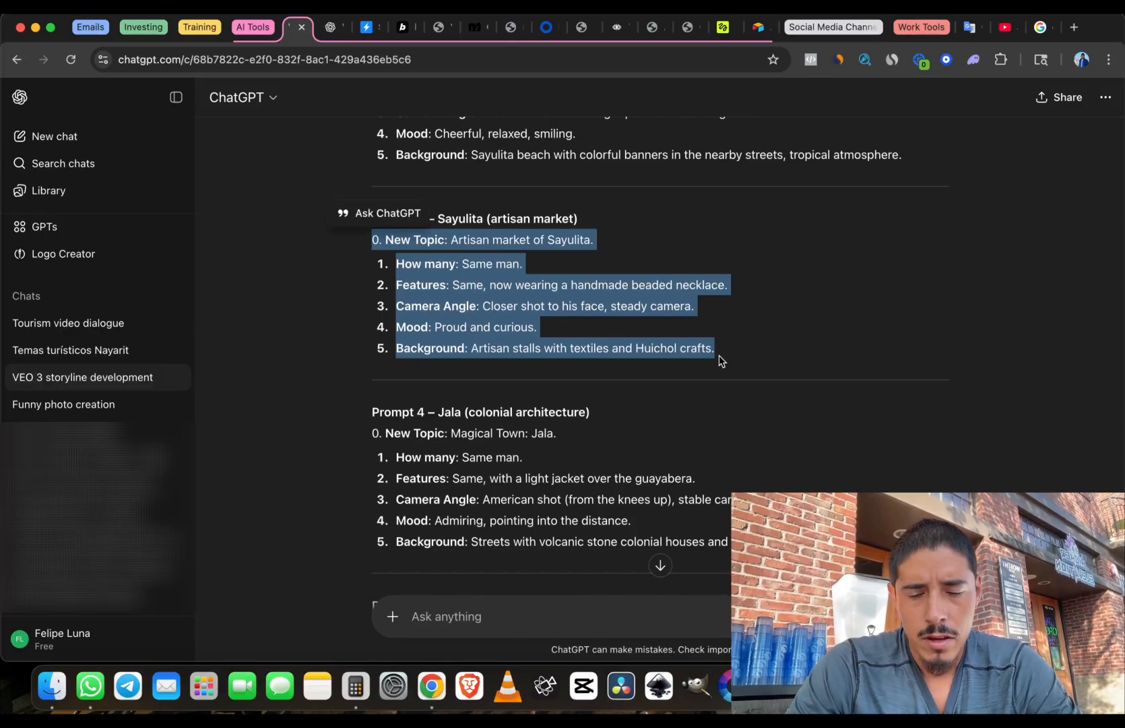
# Back in Flow, paste the artisan market prompt and add a "Dialogue:" line below the background description
pyautogui.click(1081, 59)
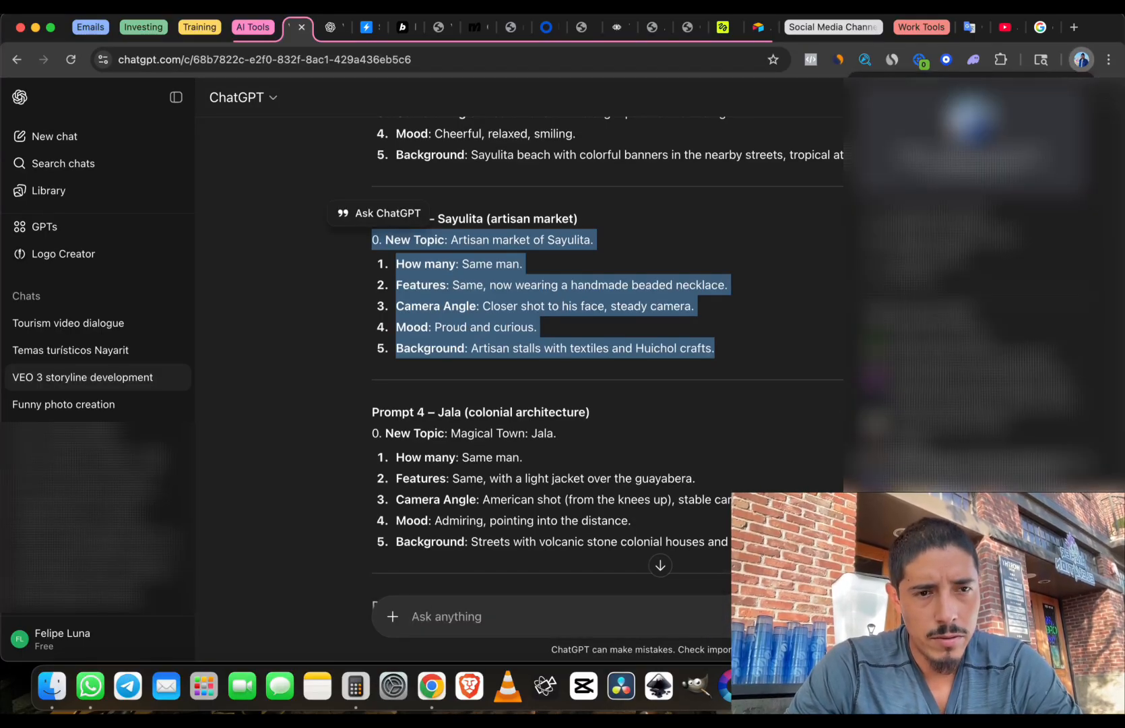
pyautogui.click(939, 402)
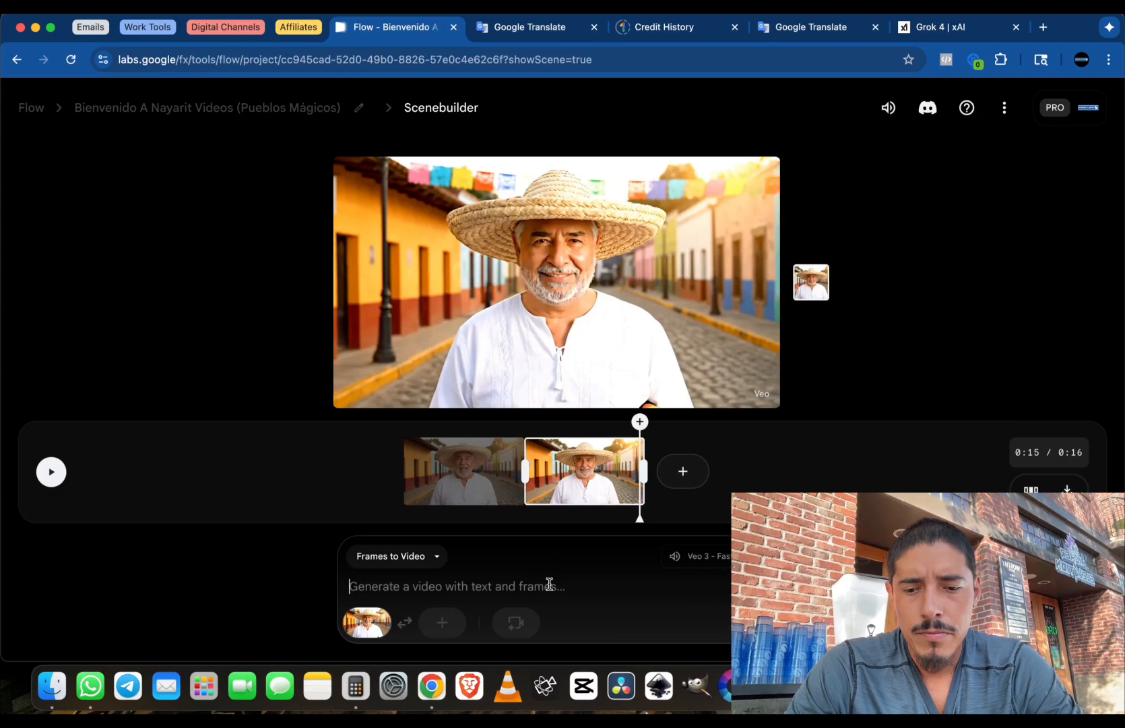
pyautogui.press('super+v')
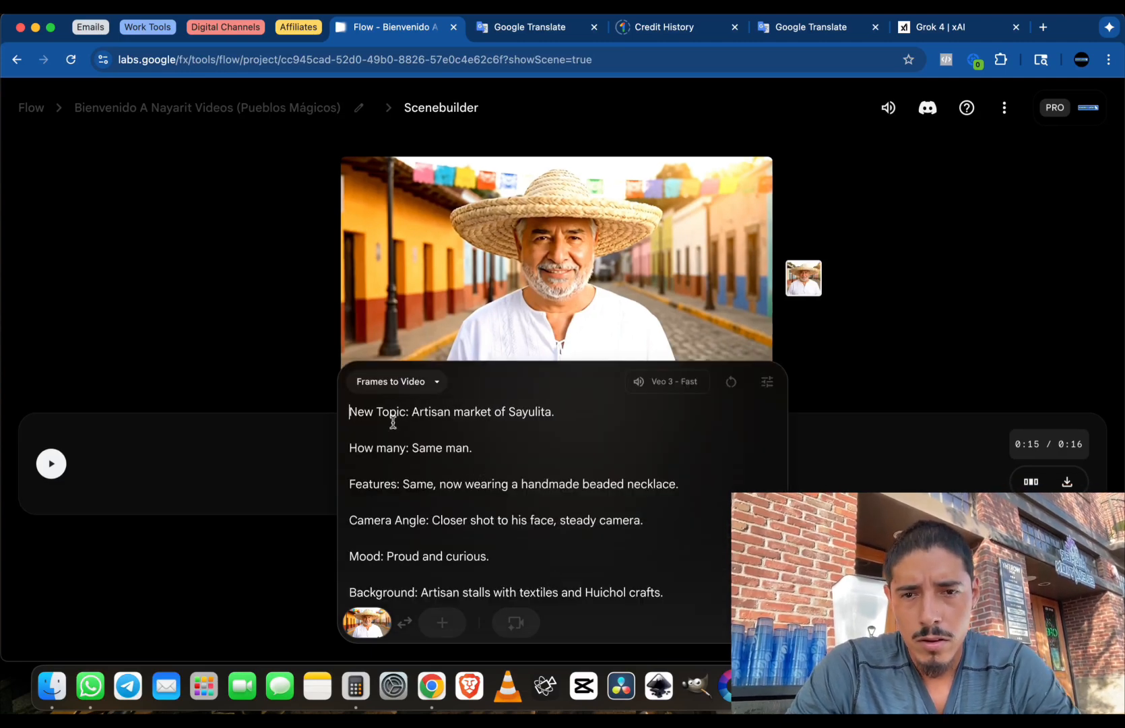
pyautogui.click(681, 594)
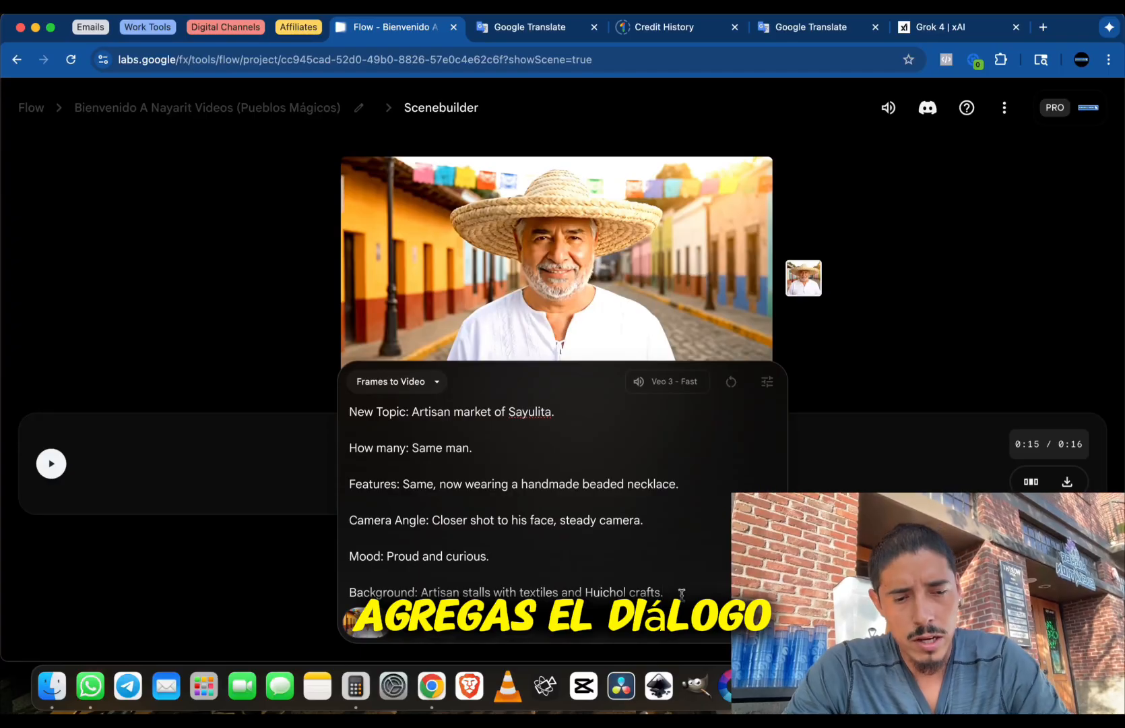
pyautogui.press('Return')
pyautogui.press('Return')
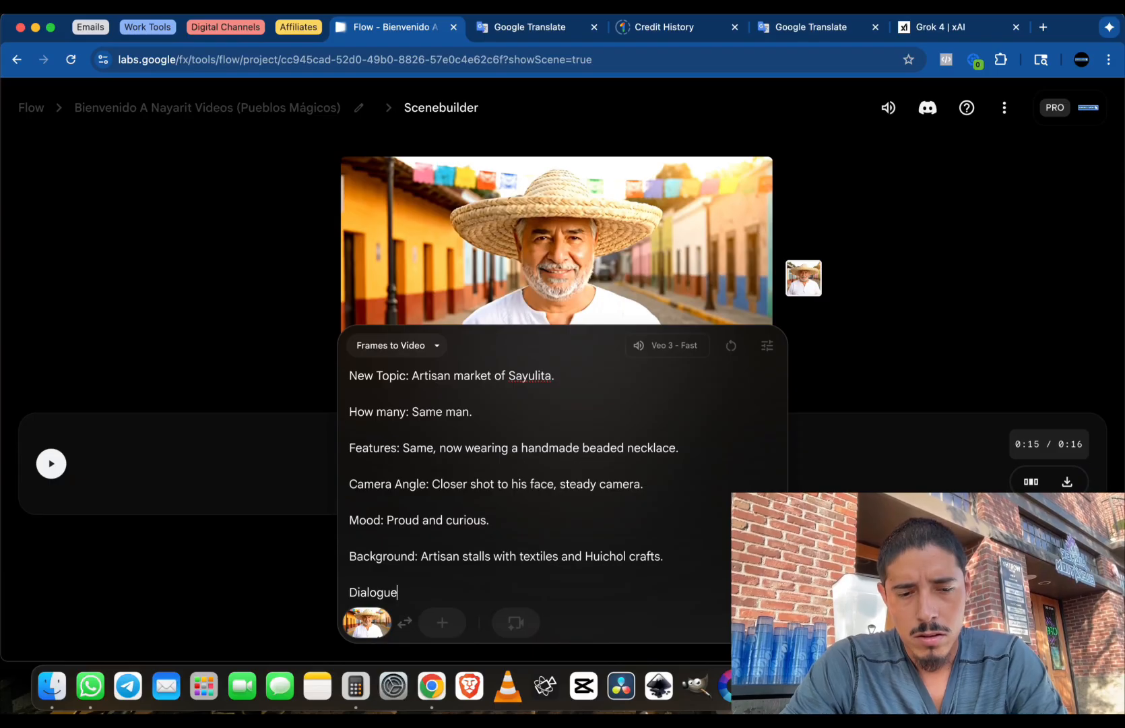
# Switch to ChatGPT and copy the English script's 3. [Sayulita extra] line from the Tourism video dialogue chat
pyautogui.click(1082, 59)
pyautogui.click(952, 442)
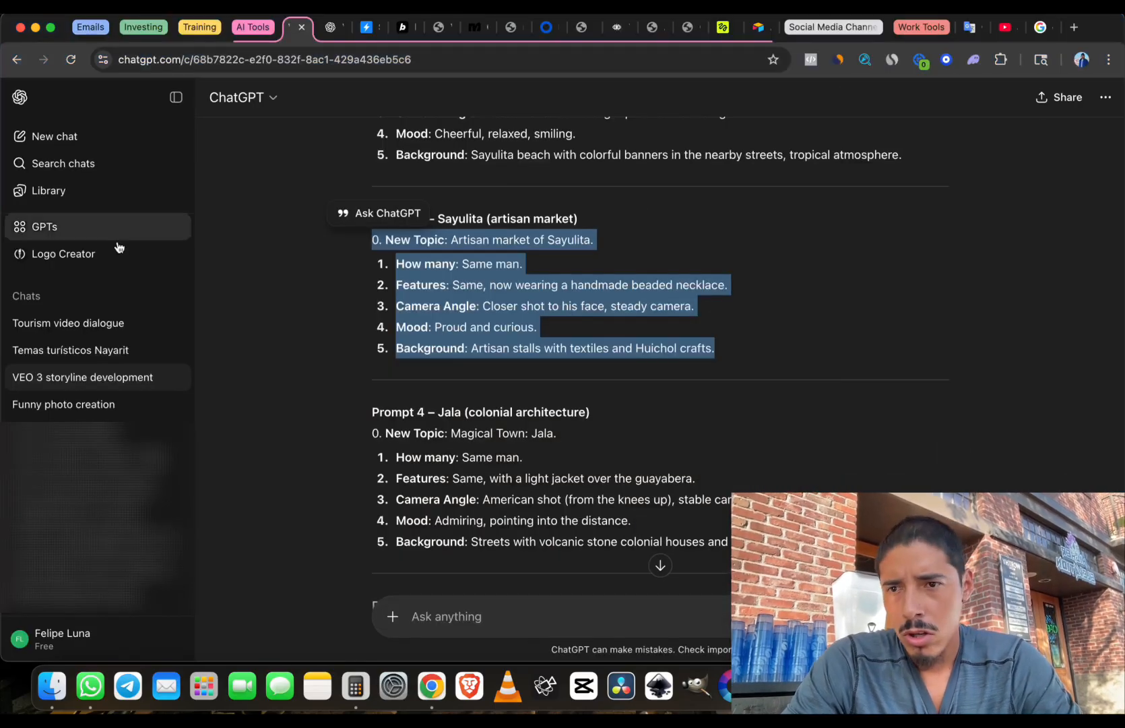
pyautogui.click(99, 324)
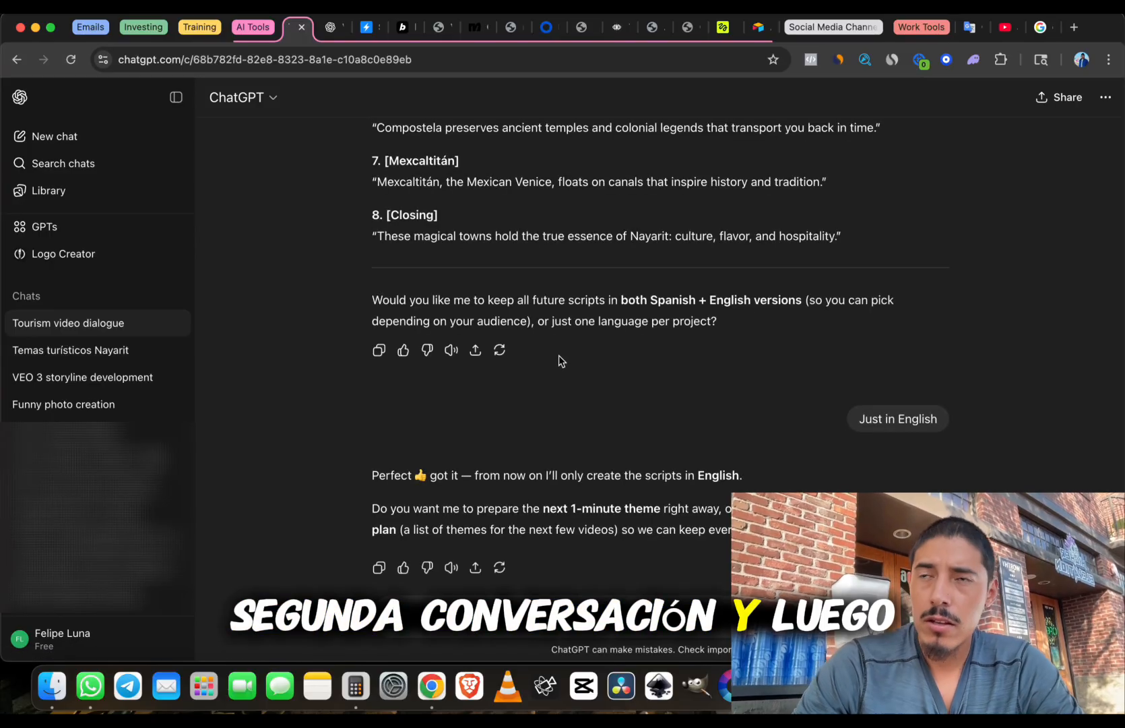
pyautogui.scroll(10, 492, 362)
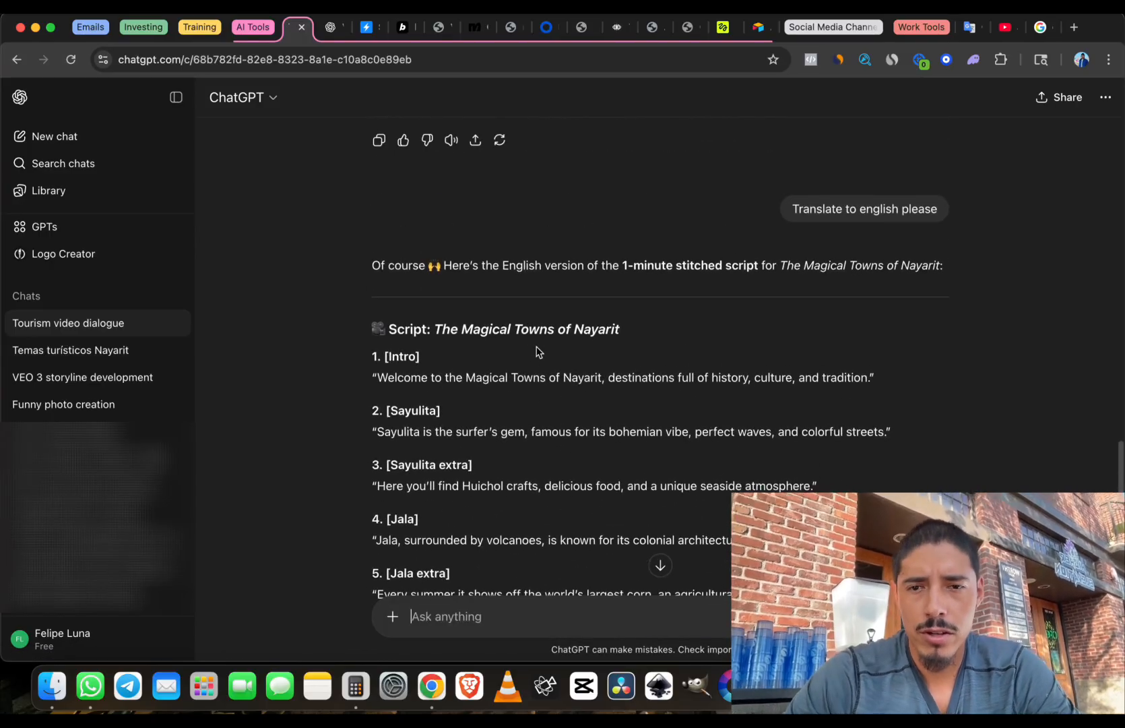
pyautogui.scroll(-2, 535, 351)
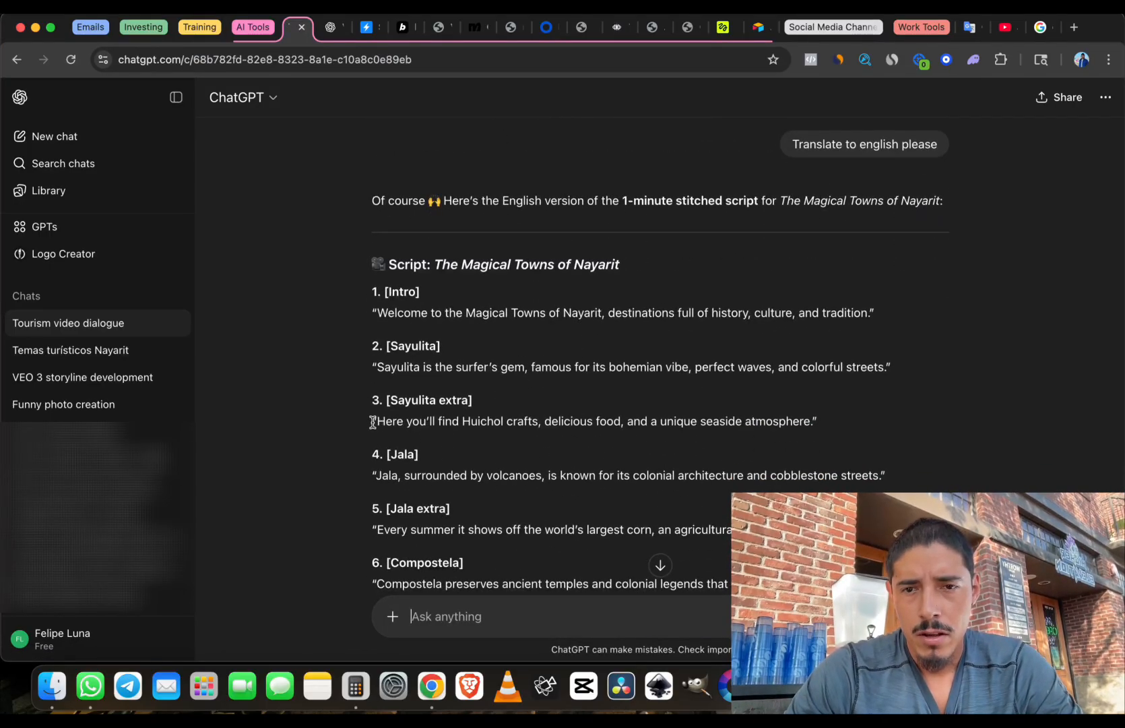
pyautogui.moveTo(373, 422); pyautogui.dragTo(817, 416)
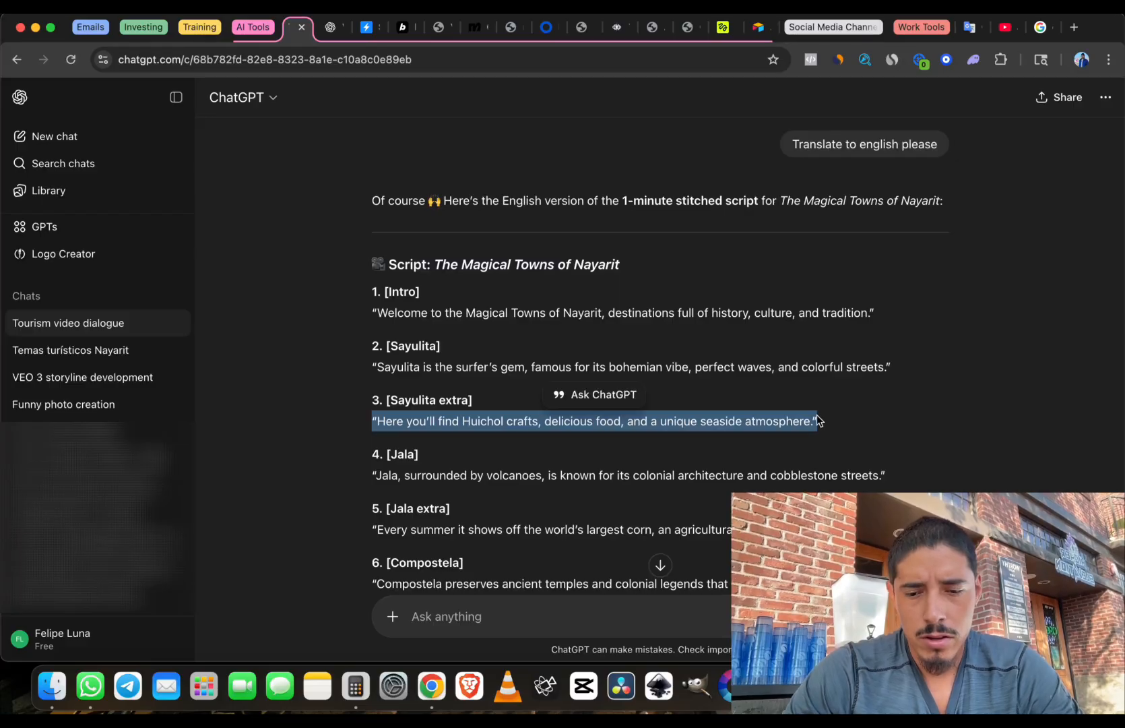
# Back in Flow, paste the Sayulita extra line as the dialogue, append "He has to speak in Spanish." and generate the clip
pyautogui.click(1082, 60)
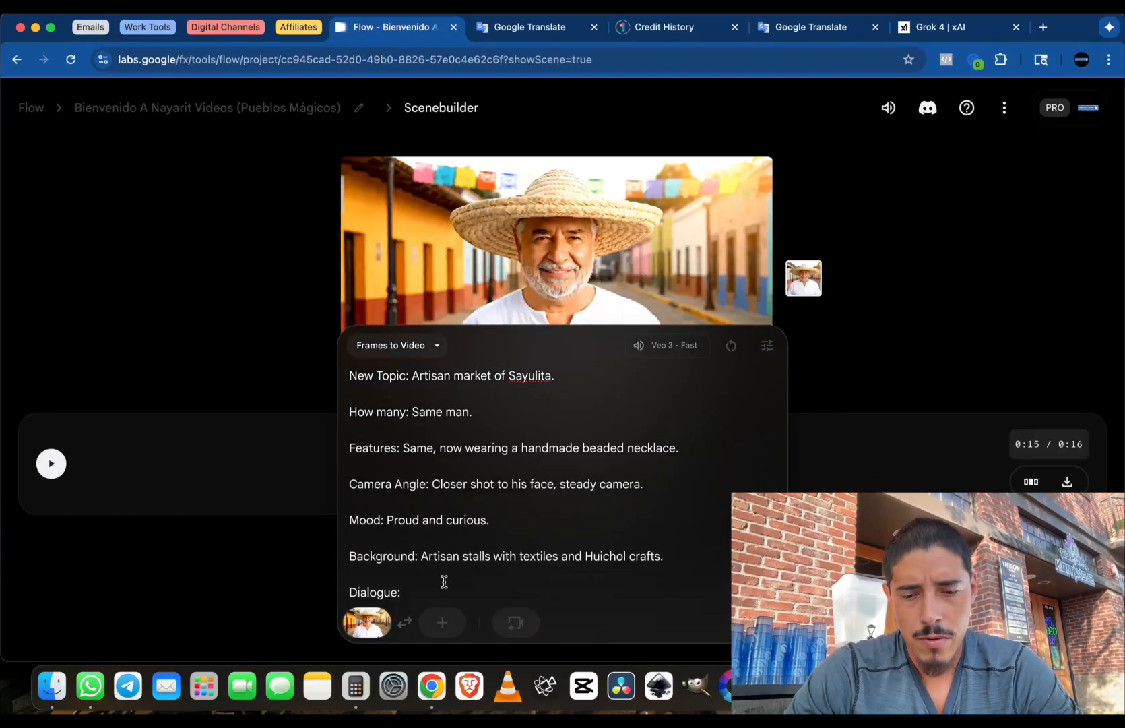
pyautogui.write('"Here you’ll find Huichol crafts, delicious food, and a unique atmosphere."')
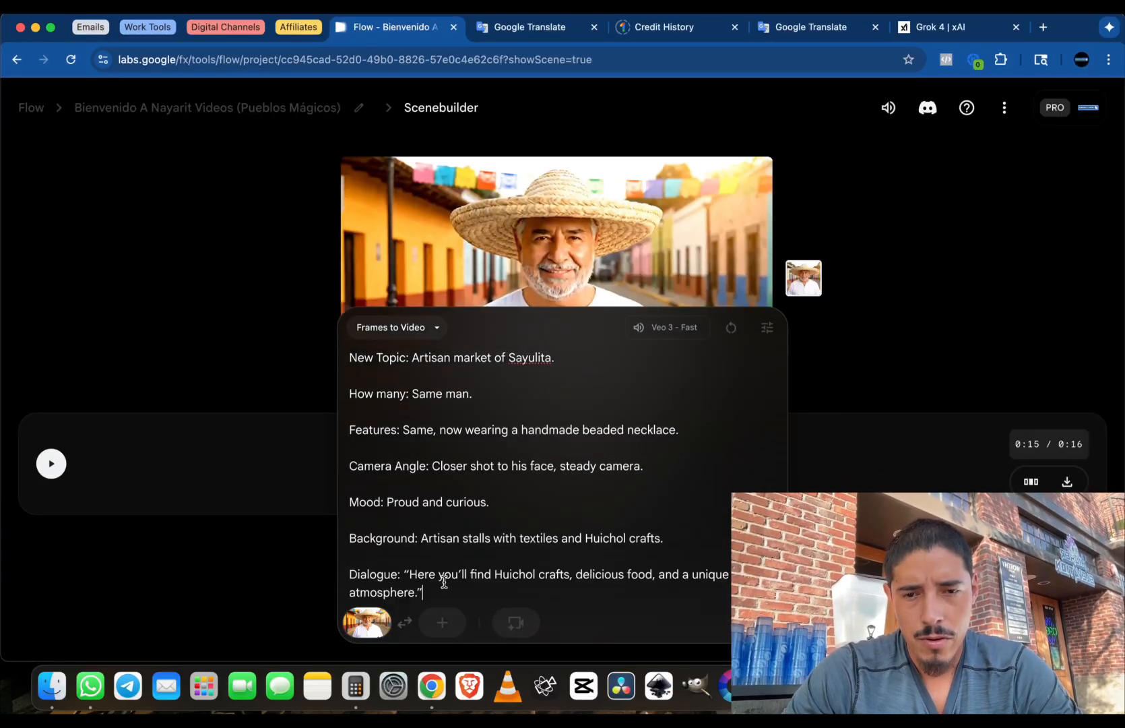
pyautogui.write('He hast to ')
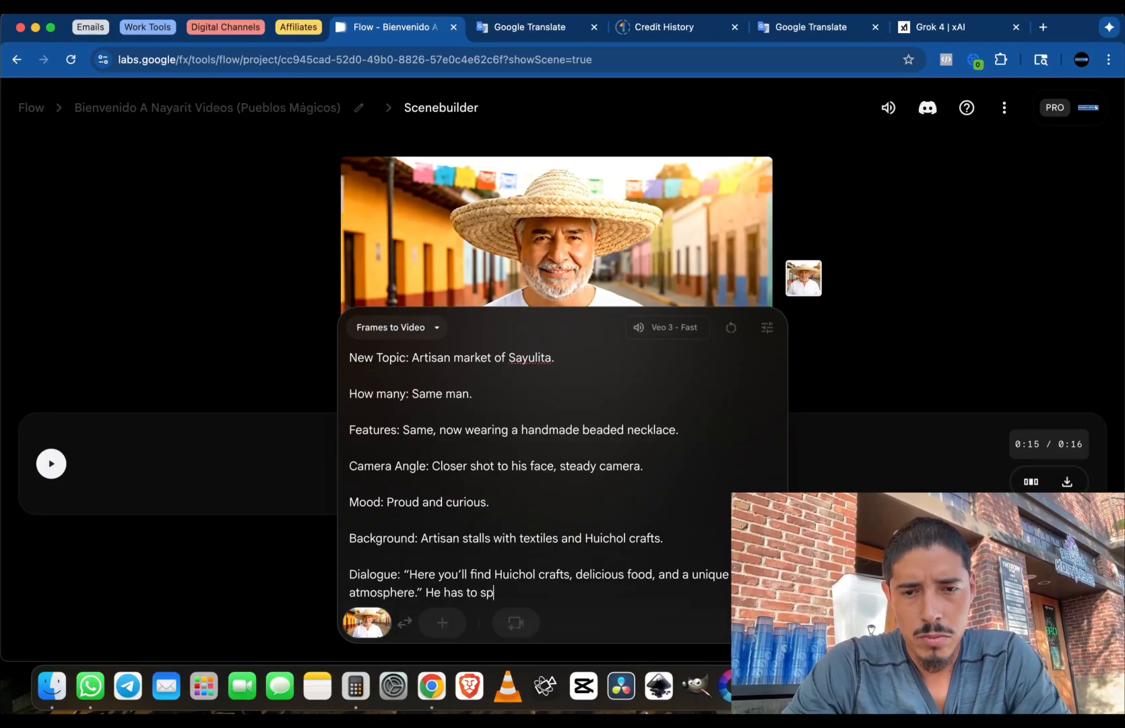
pyautogui.write('speak in Spanis')
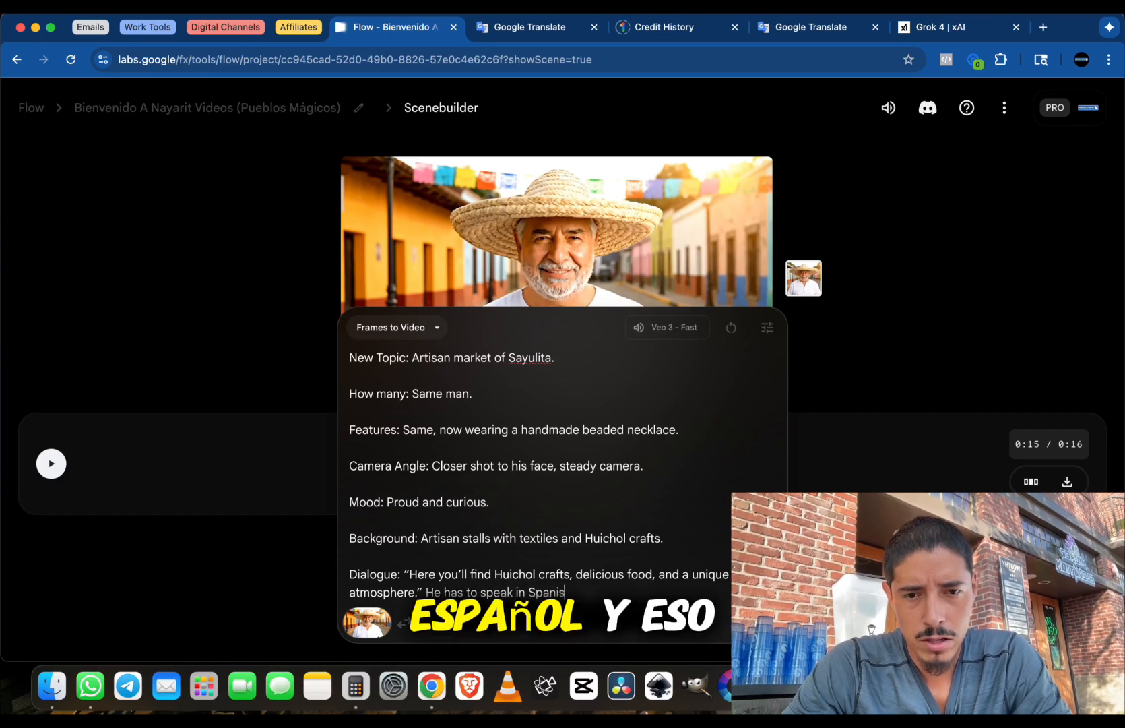
pyautogui.write('h.')
pyautogui.press('Return')
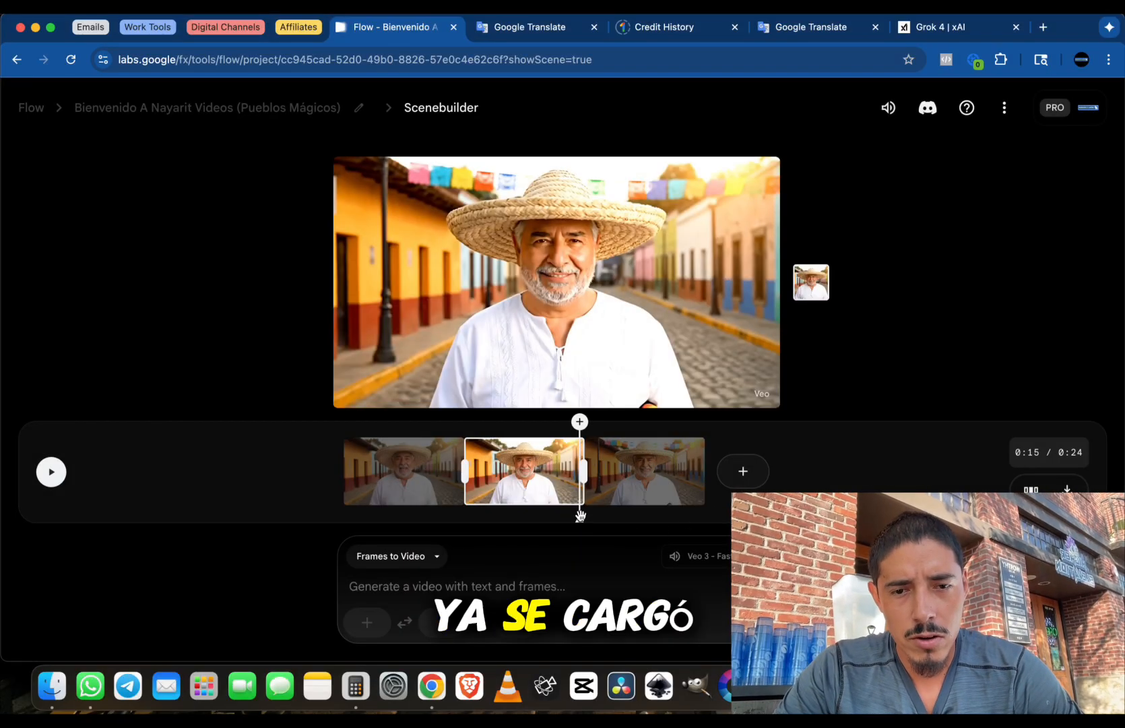
# Play the three-clip scene from 0:05 to review how the new artisan market clip follows on
pyautogui.moveTo(579, 516); pyautogui.dragTo(432, 517)
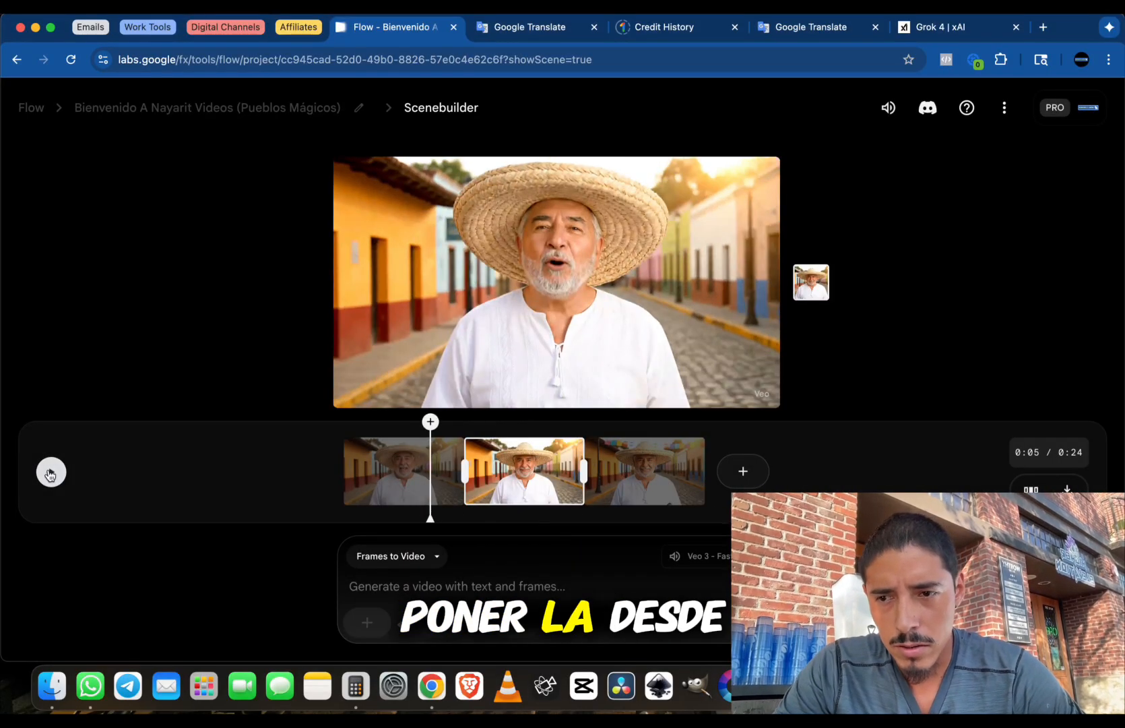
pyautogui.click(51, 472)
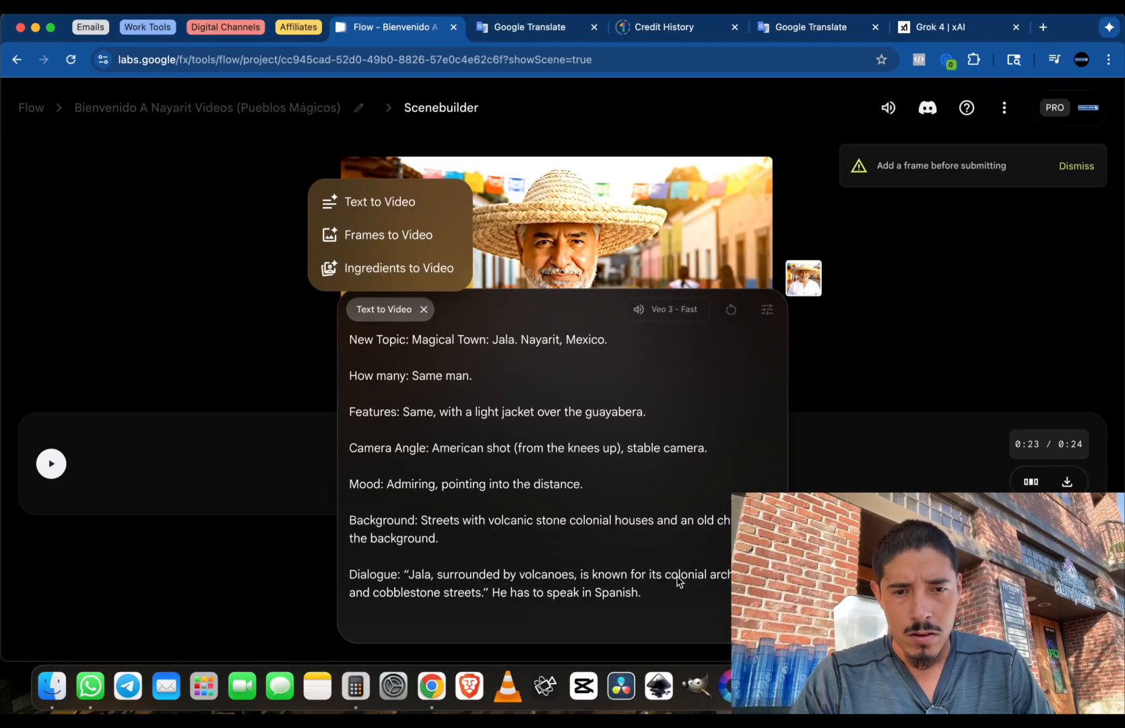
# Generate the Jala clip from the written prompt in Text to Video mode, without a starting frame
pyautogui.click(653, 590)
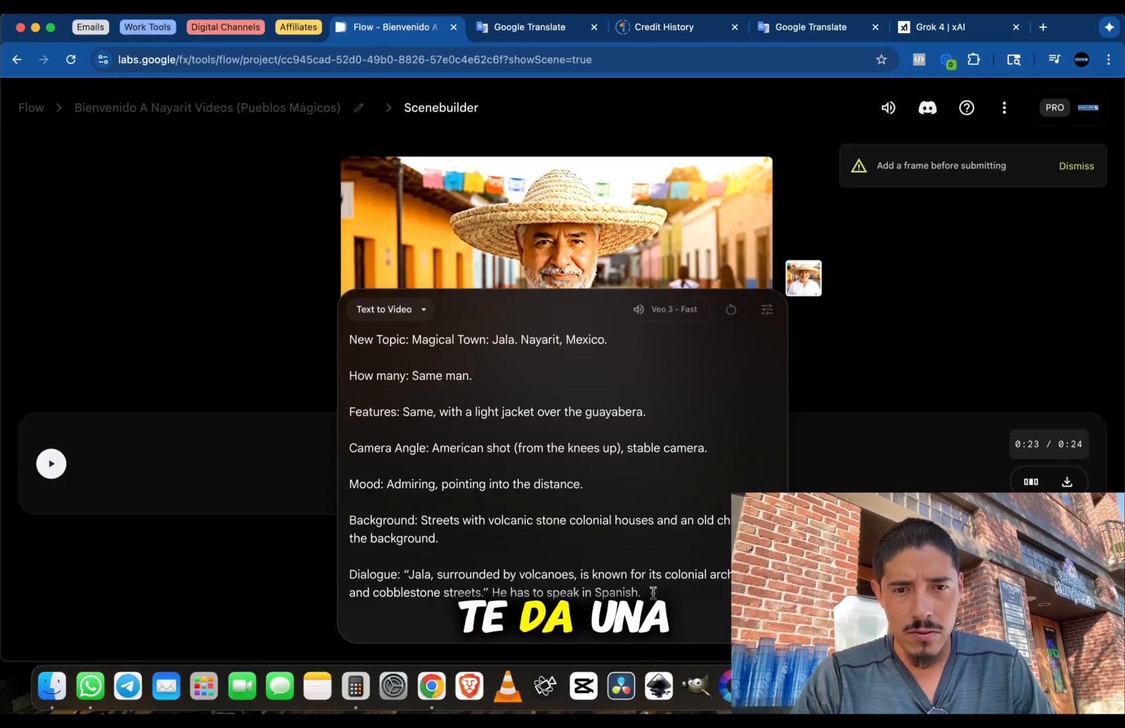
pyautogui.click(385, 321)
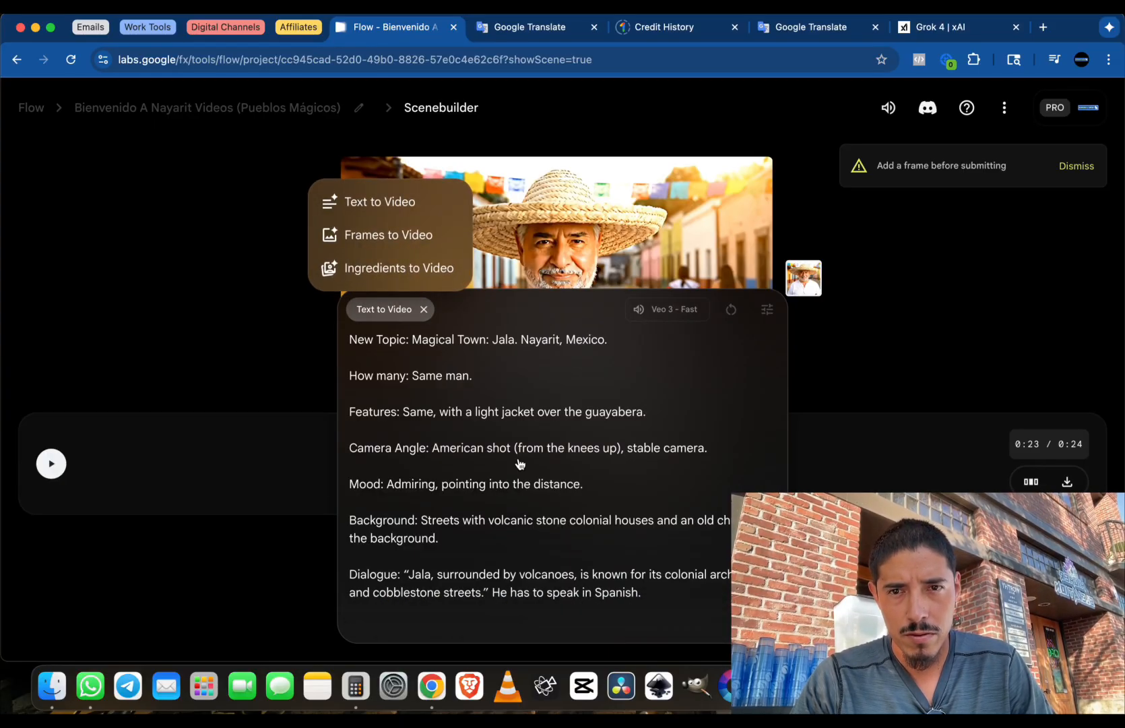
pyautogui.click(649, 532)
pyautogui.press('Return')
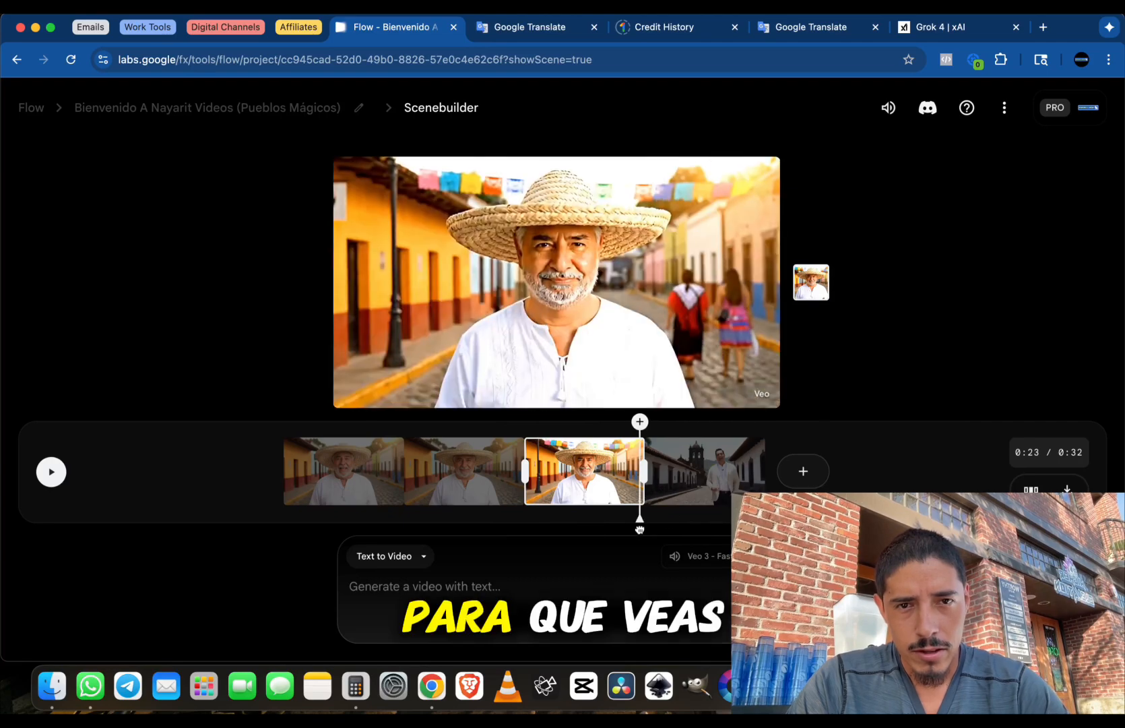
# Play the scene from the third clip into the Jala clip to check how the presenter carries over
pyautogui.moveTo(639, 529); pyautogui.dragTo(563, 519)
pyautogui.press('space')
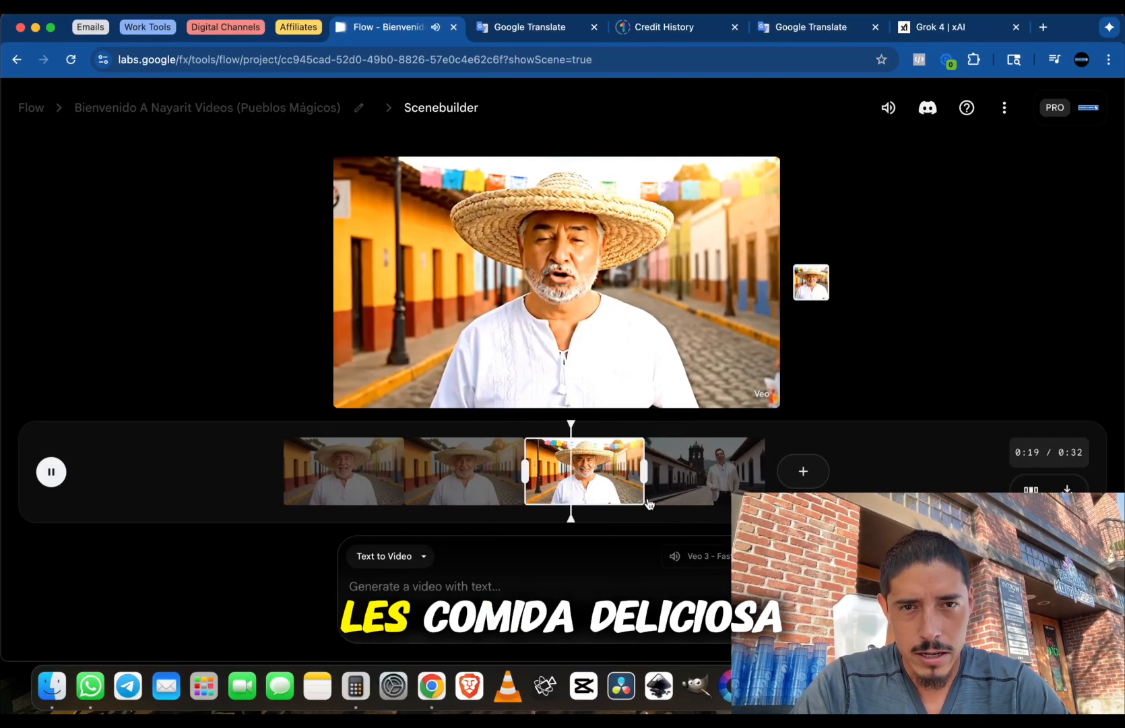
pyautogui.press('XF86AudioRaiseVolume')
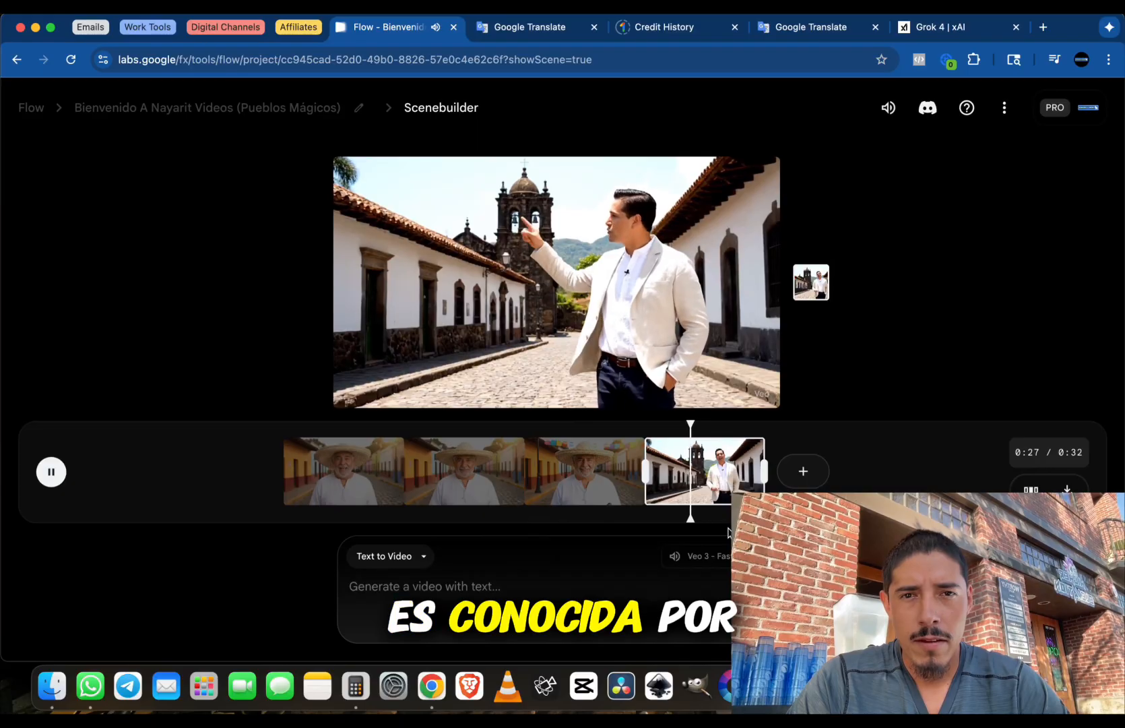
pyautogui.press('space')
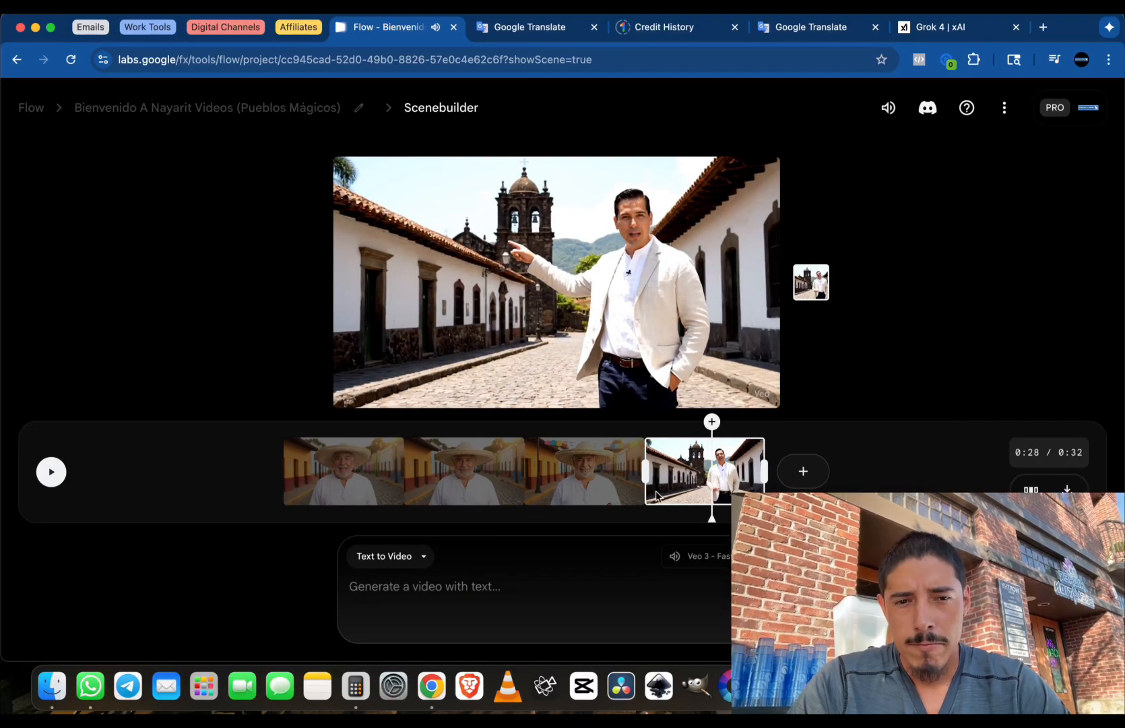
# Return to the project's clip list and select the Jala clip's full prompt text for reuse
pyautogui.rightClick(692, 480)
pyautogui.click(668, 476)
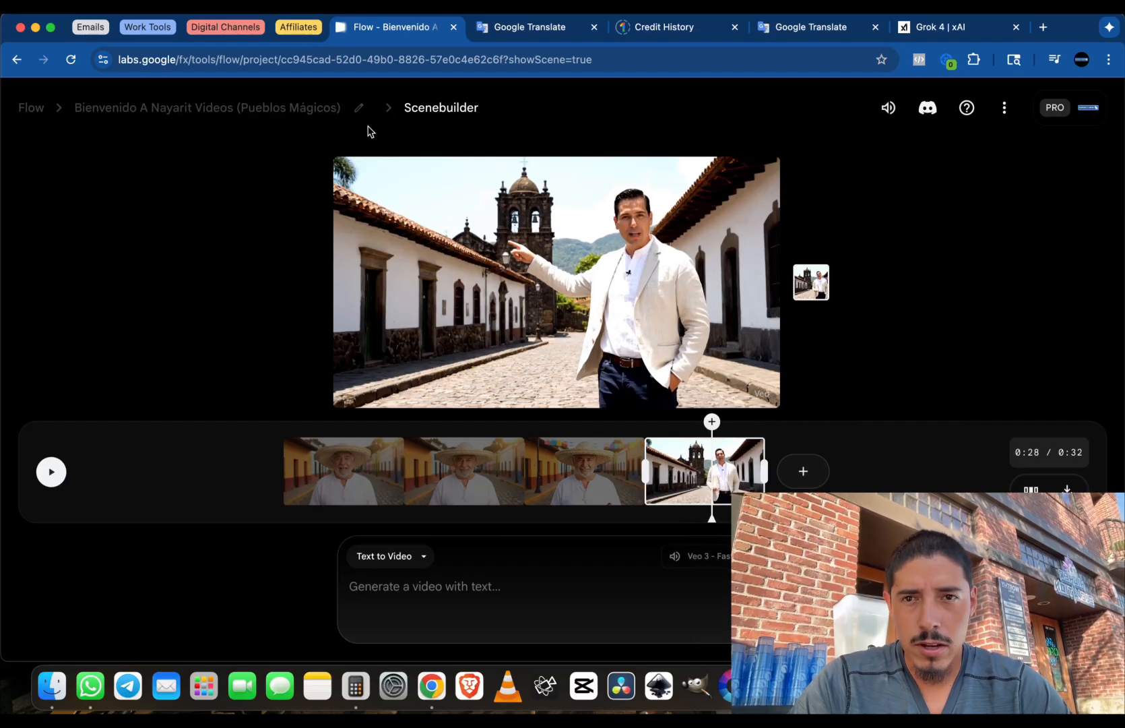
pyautogui.click(186, 115)
pyautogui.scroll(-2, 387, 509)
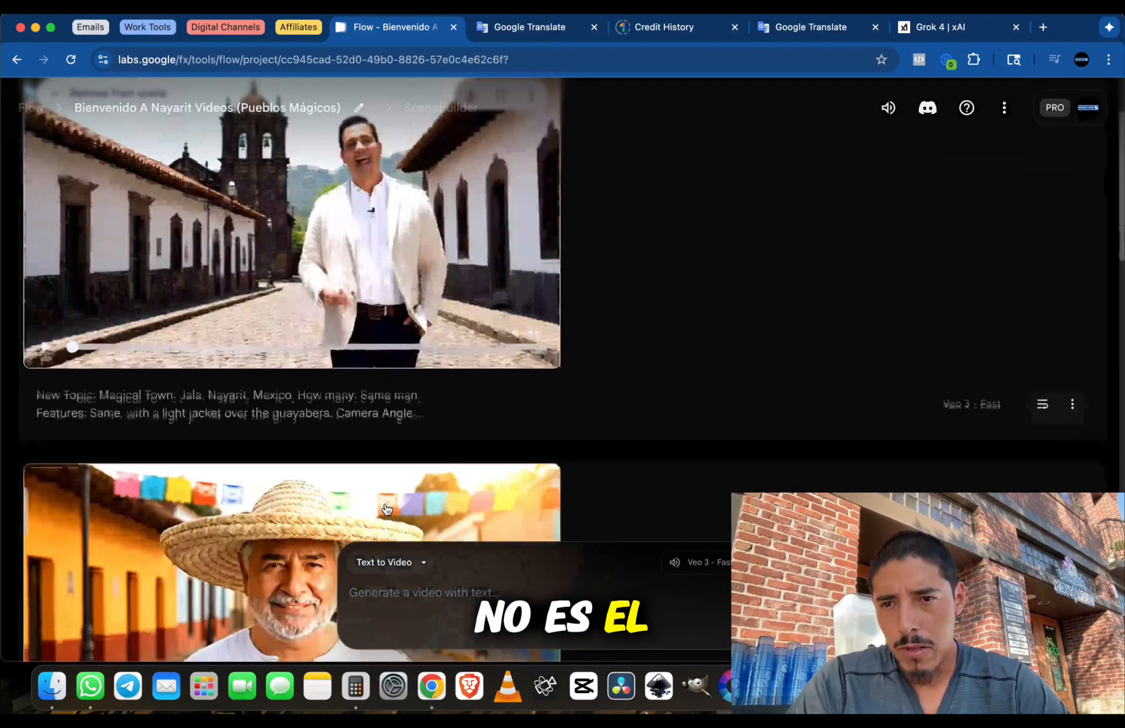
pyautogui.click(414, 413)
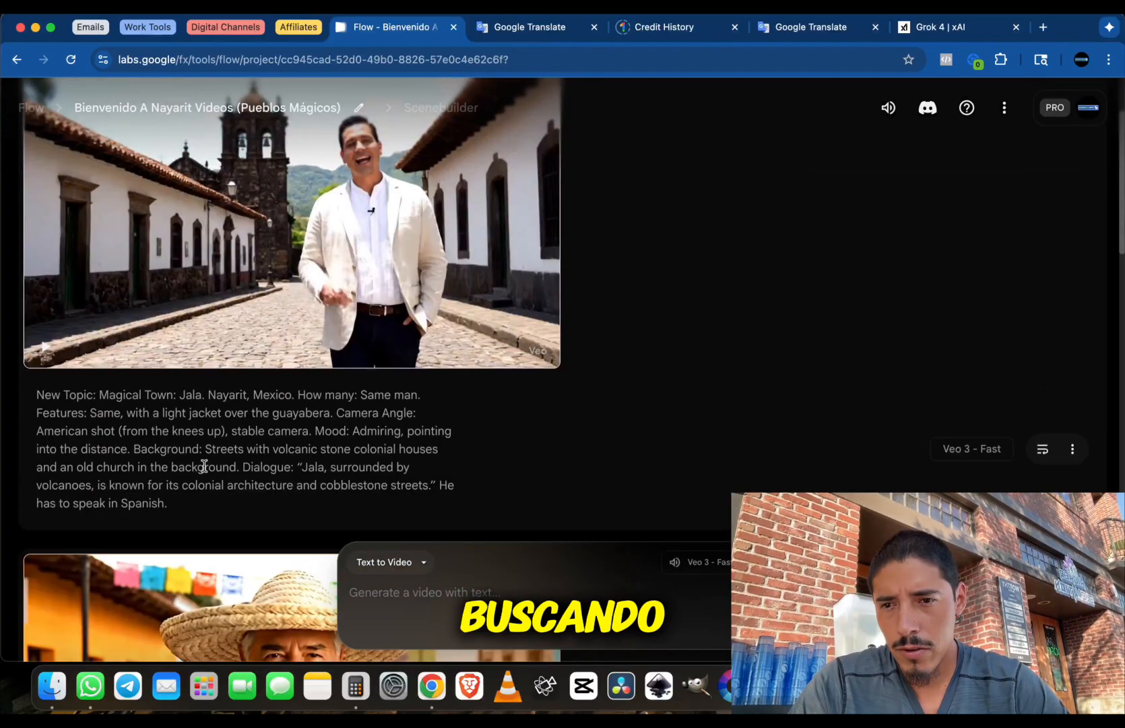
pyautogui.click(51, 403)
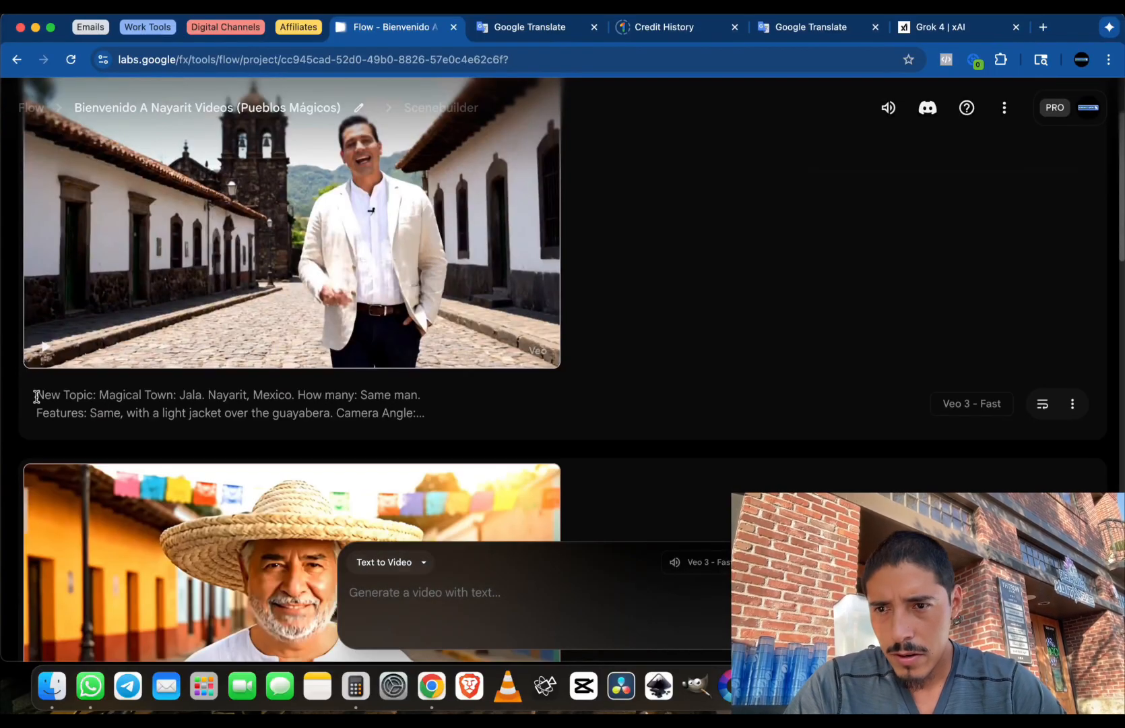
pyautogui.click(37, 397)
pyautogui.moveTo(38, 396); pyautogui.dragTo(192, 503)
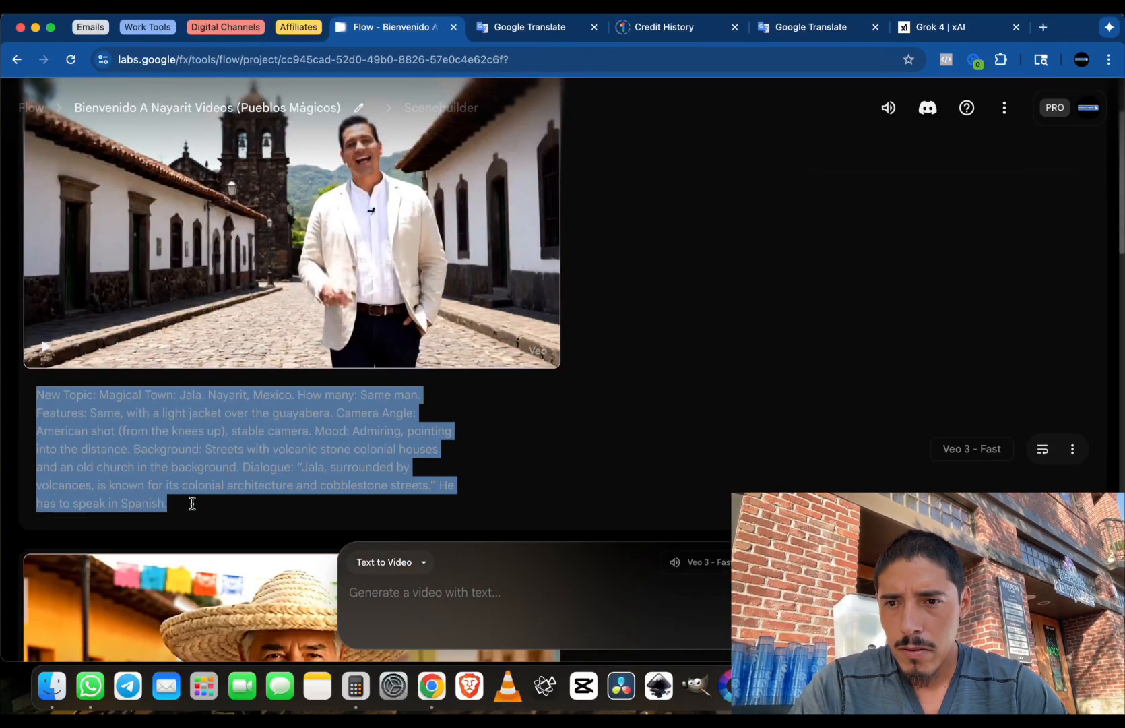
# Delete the Jala clip with the wrong presenter from the project
pyautogui.scroll(3, 192, 503)
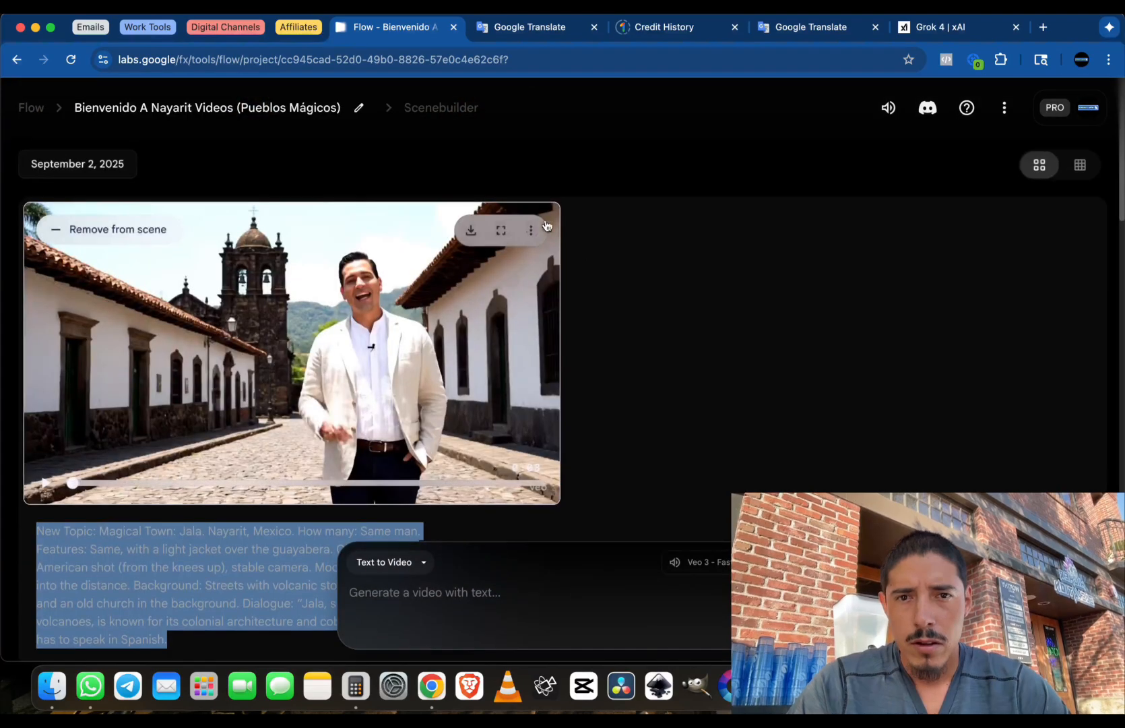
pyautogui.click(532, 233)
pyautogui.click(484, 298)
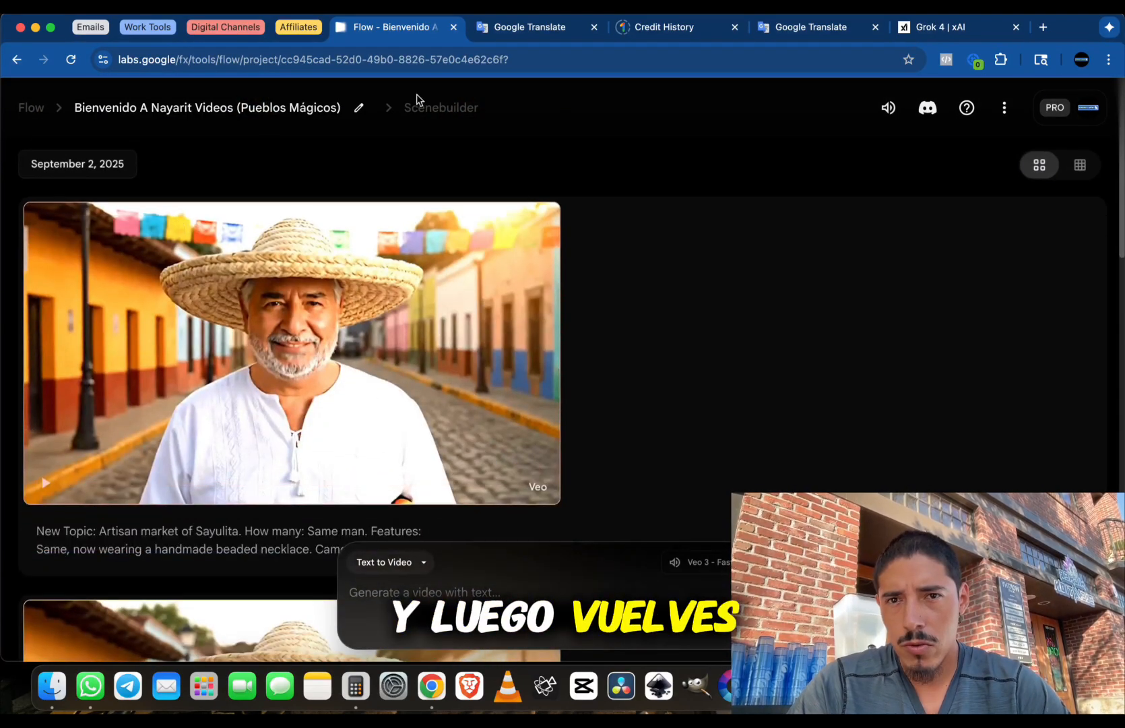
# Reopen the Scenebuilder and inspect the closing frames of the third clip around 0:23
pyautogui.click(437, 109)
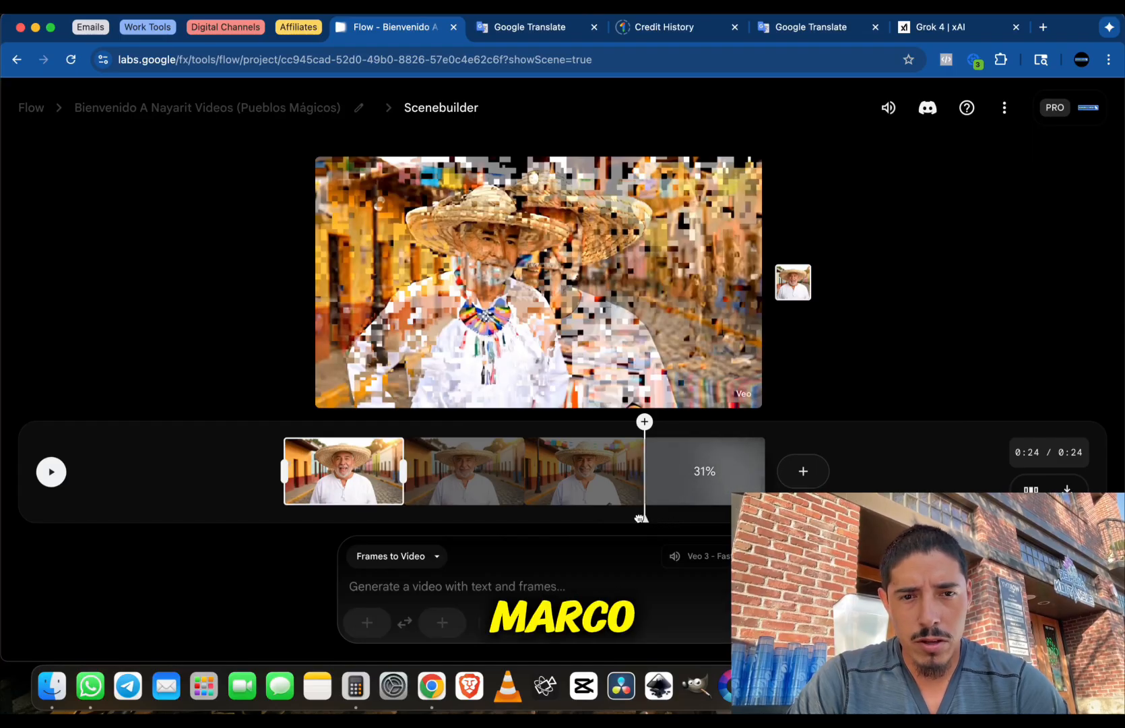
pyautogui.moveTo(625, 520); pyautogui.dragTo(707, 529)
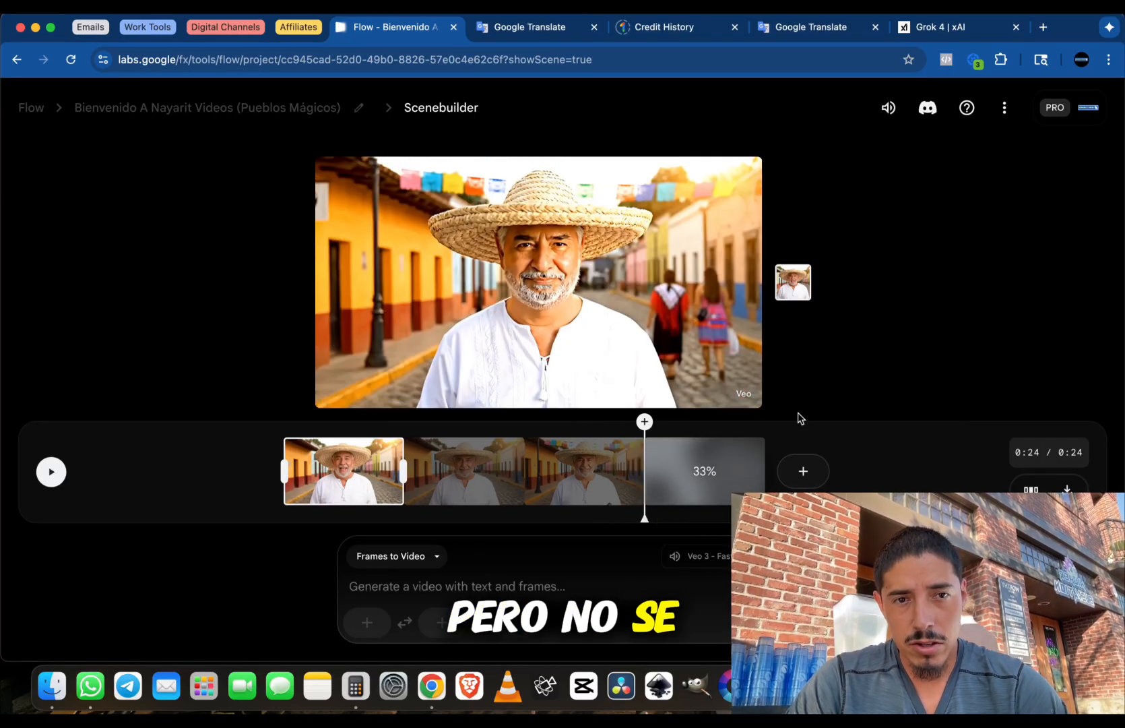
pyautogui.scroll(-1, 841, 455)
pyautogui.scroll(1, 842, 454)
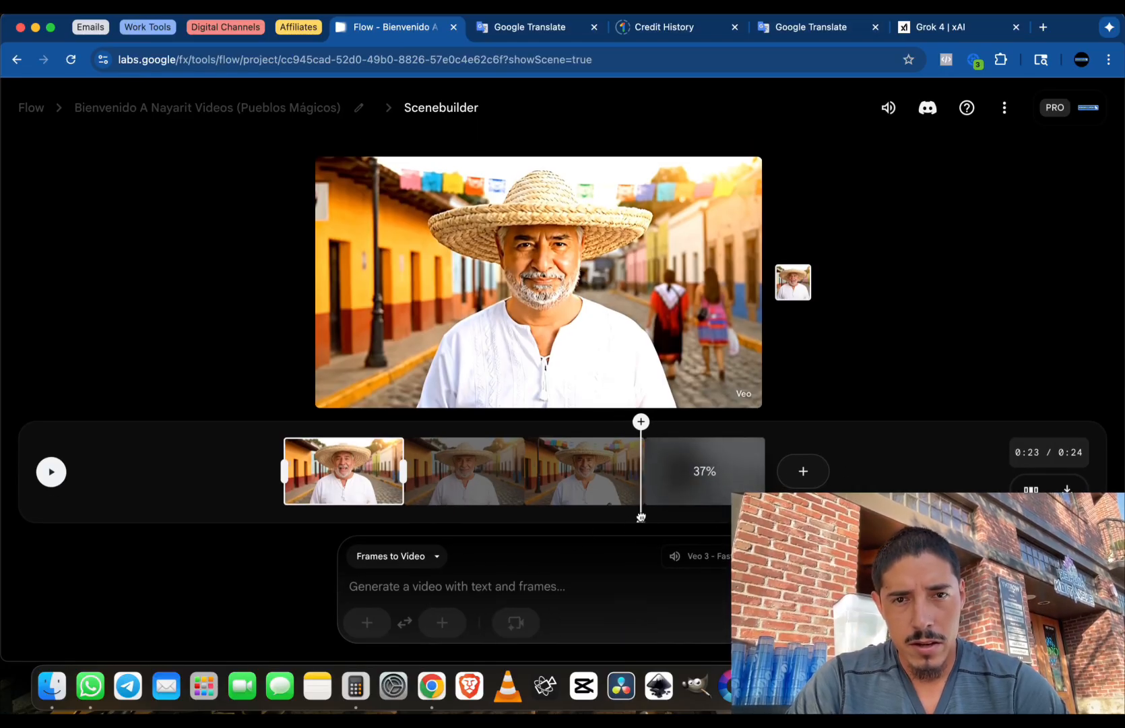
pyautogui.moveTo(641, 516); pyautogui.dragTo(670, 525)
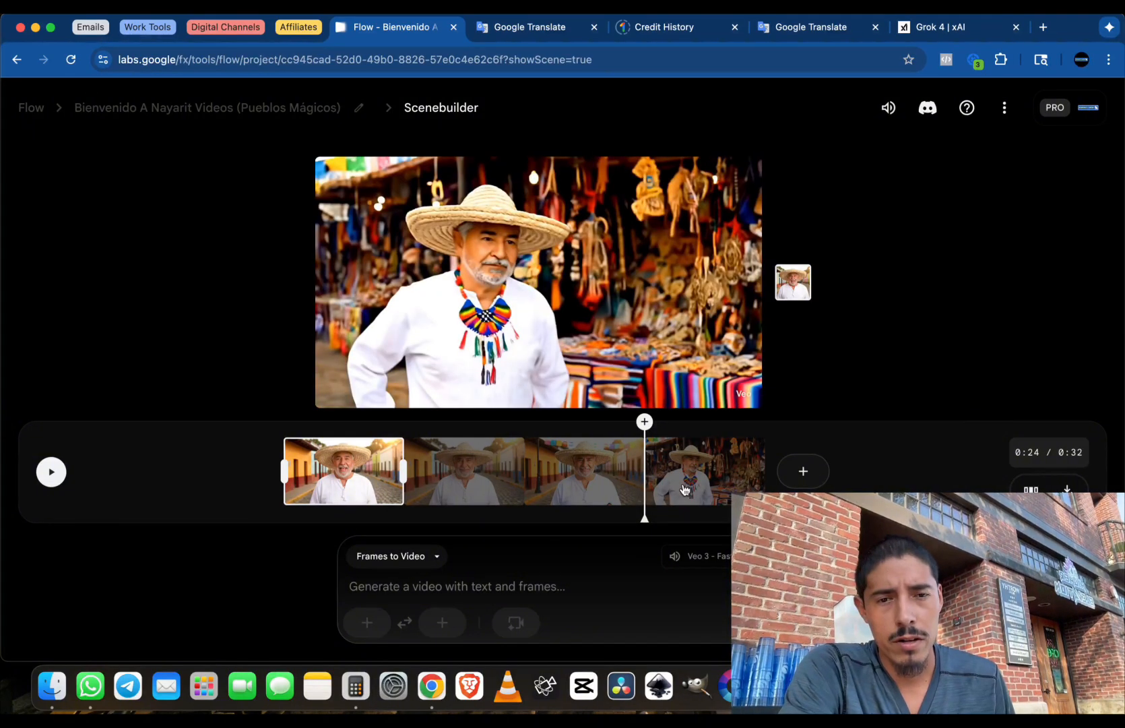
# Play the scene from the third clip through to the end to review the regenerated Jala clip
pyautogui.moveTo(640, 517); pyautogui.dragTo(592, 522)
pyautogui.click(47, 471)
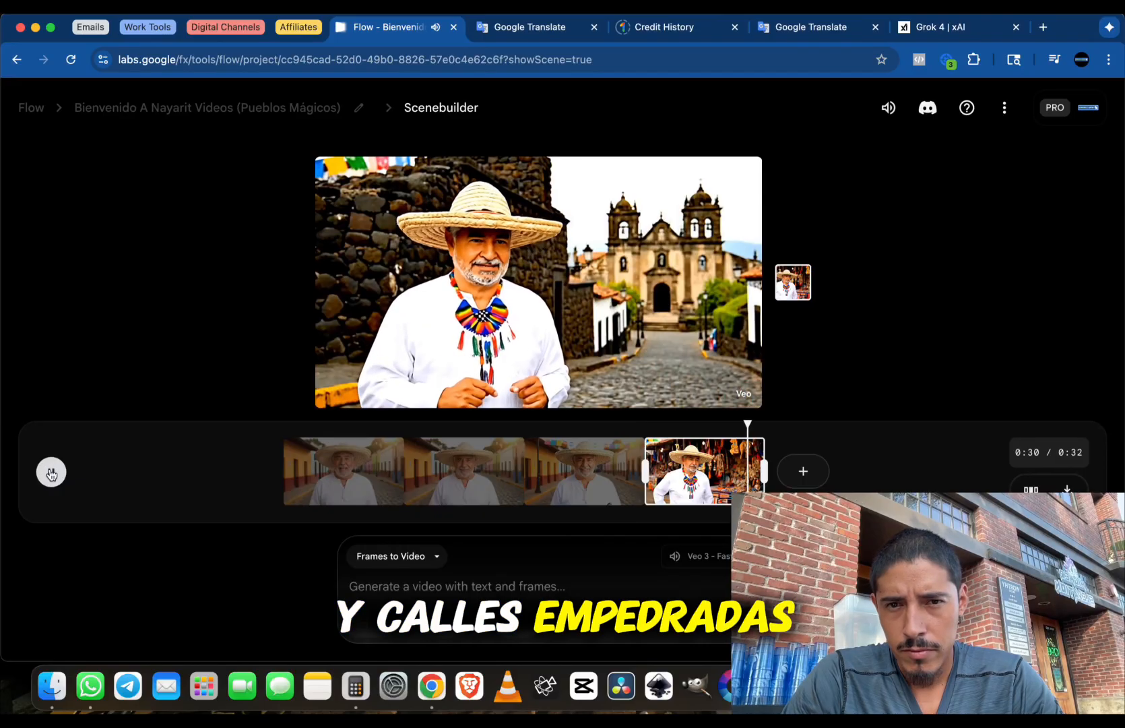
pyautogui.click(50, 472)
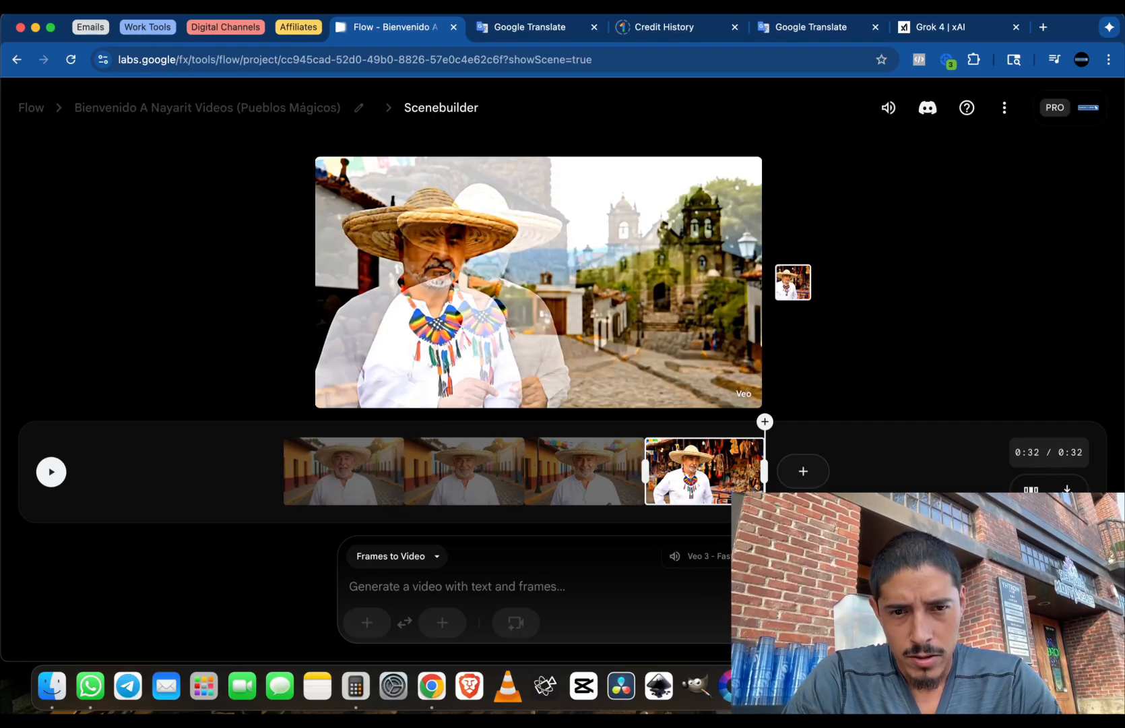
# Save the Jala clip's frame at 0:31 as an asset and set it as the starting frame for a new clip
pyautogui.press('Left')
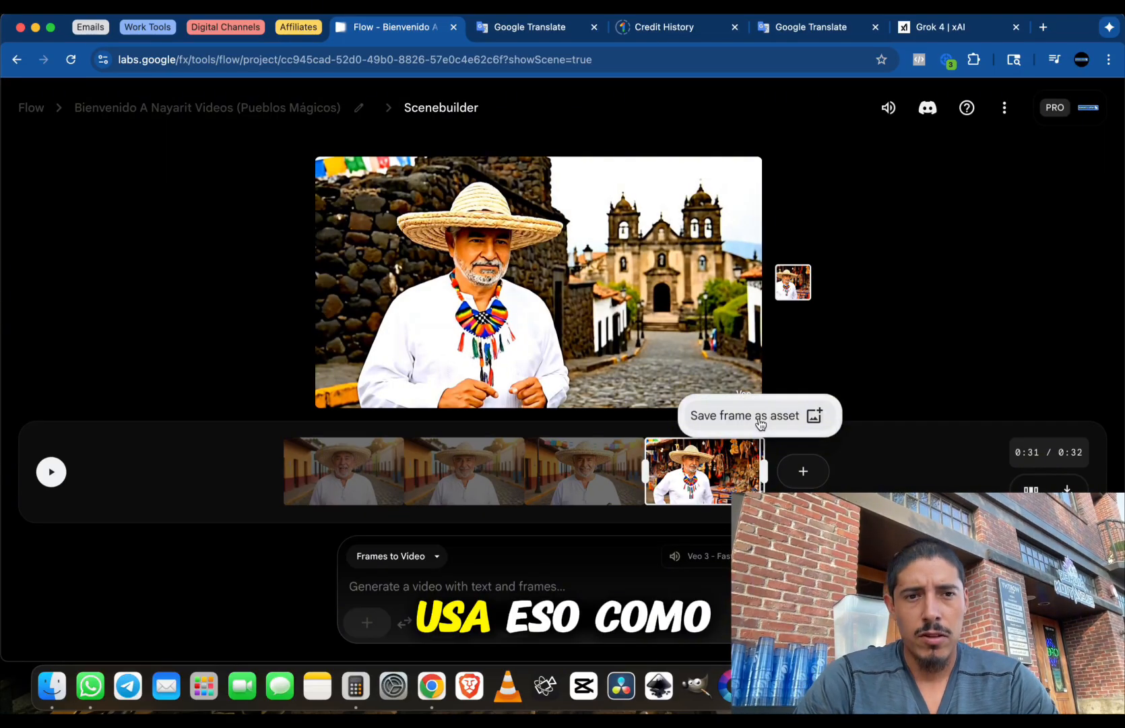
pyautogui.click(748, 416)
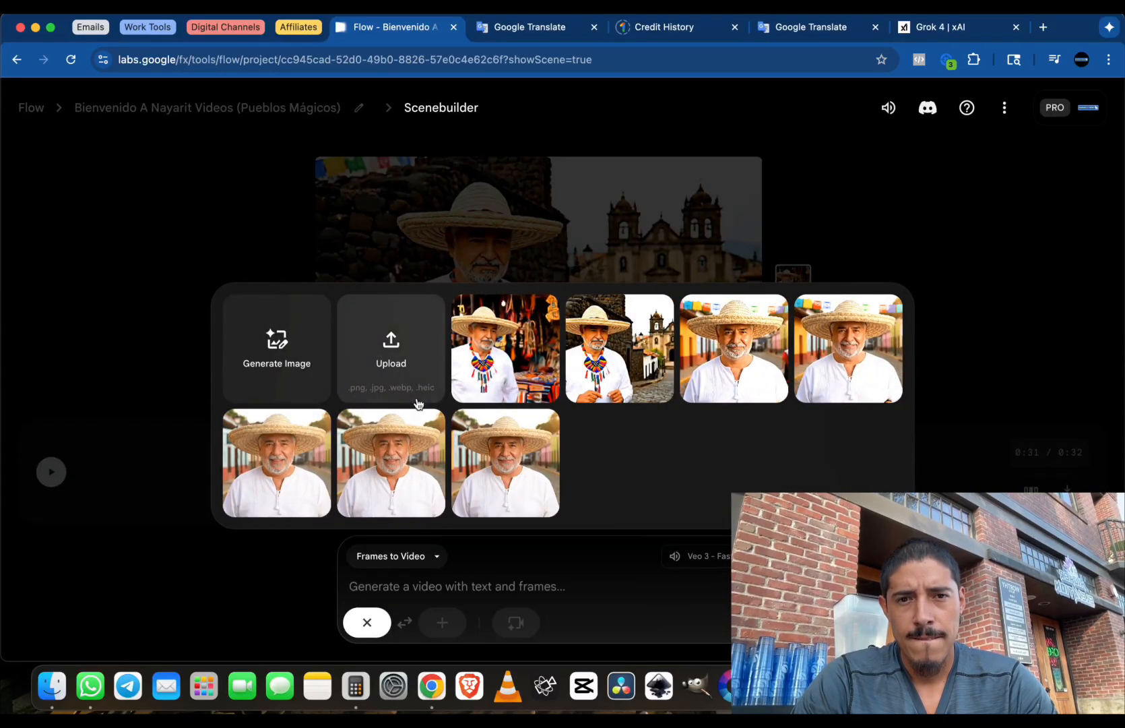
pyautogui.click(631, 381)
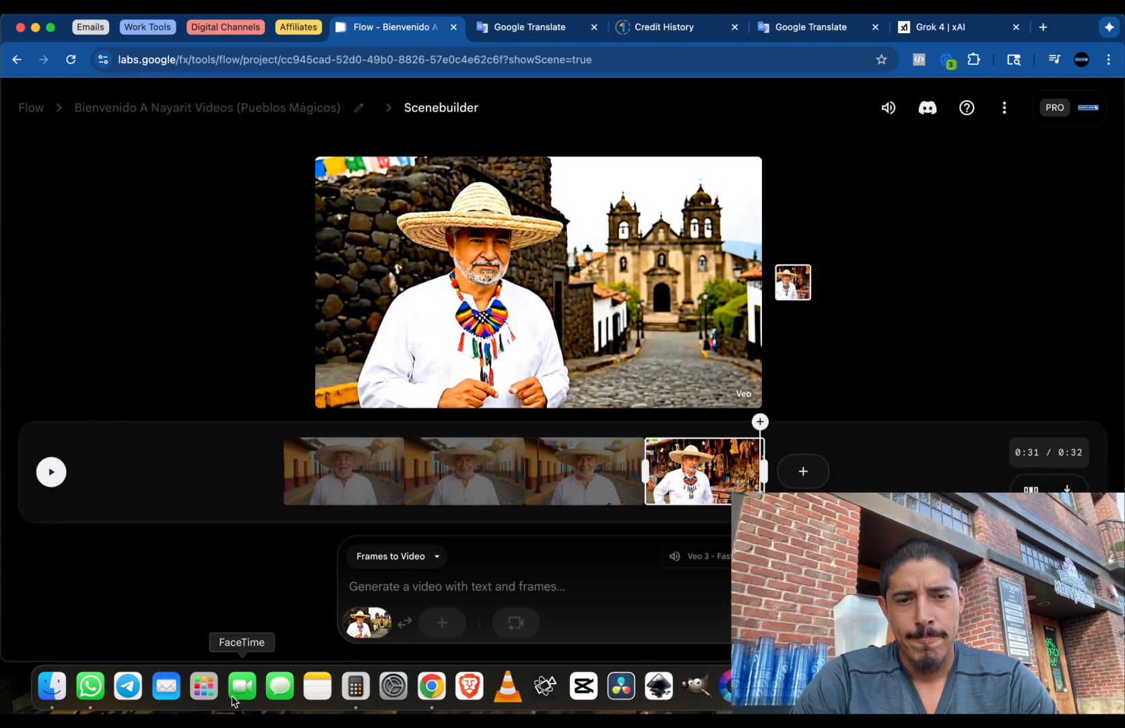
pyautogui.click(1109, 59)
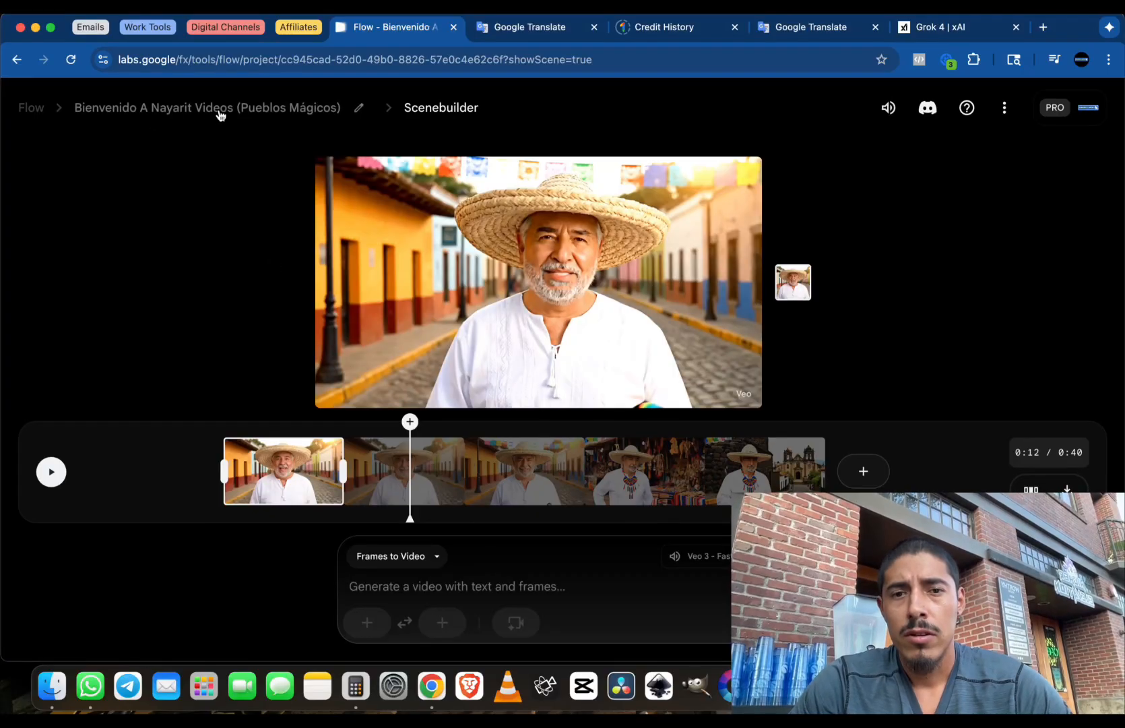
# In the project's clip list, remove the opening, surfboard and Sayulita artisan market clips from the scene
pyautogui.click(220, 115)
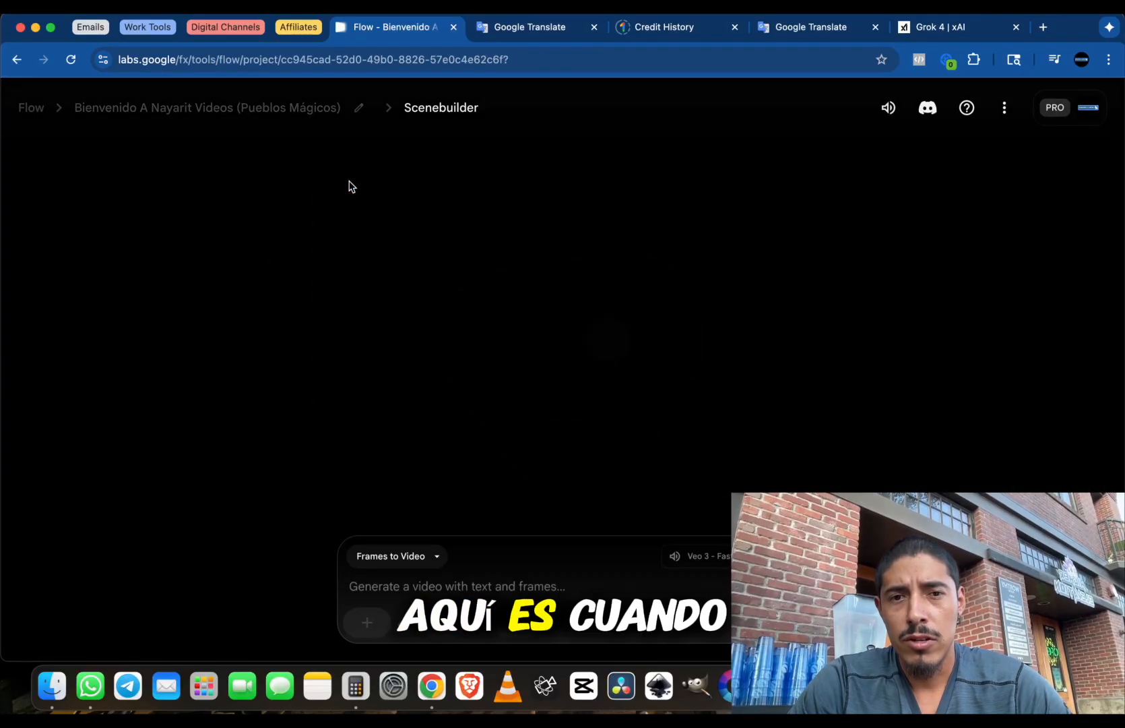
pyautogui.scroll(-1, 442, 344)
pyautogui.scroll(-15, 442, 344)
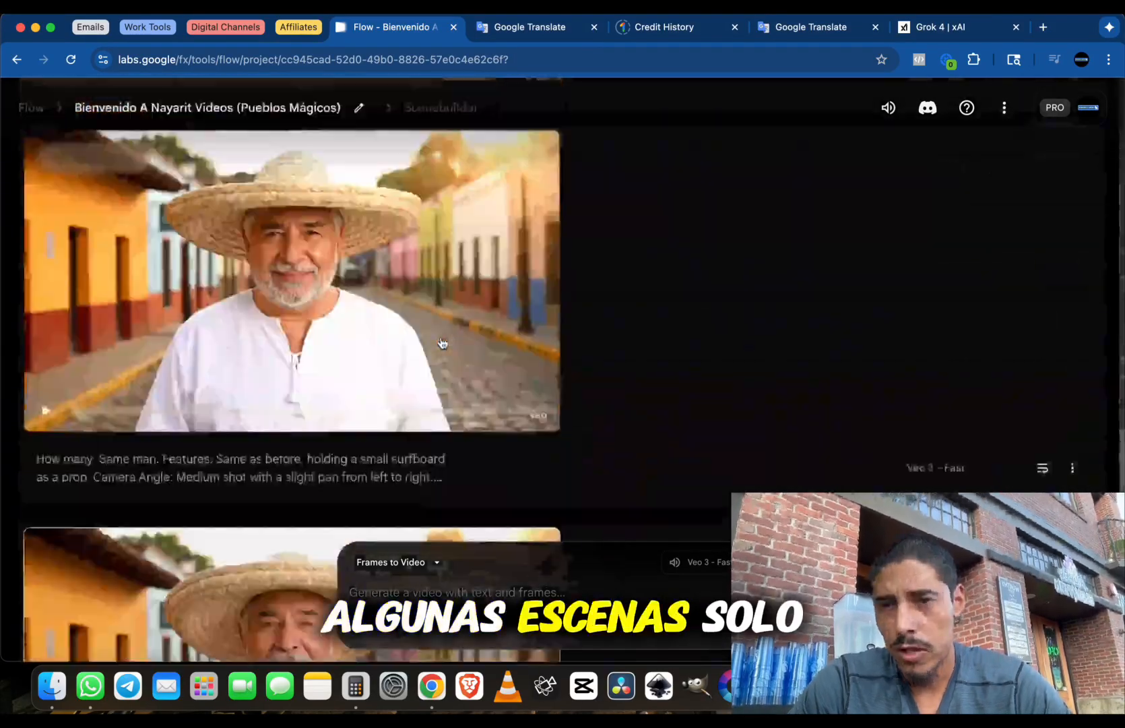
pyautogui.scroll(3, 443, 343)
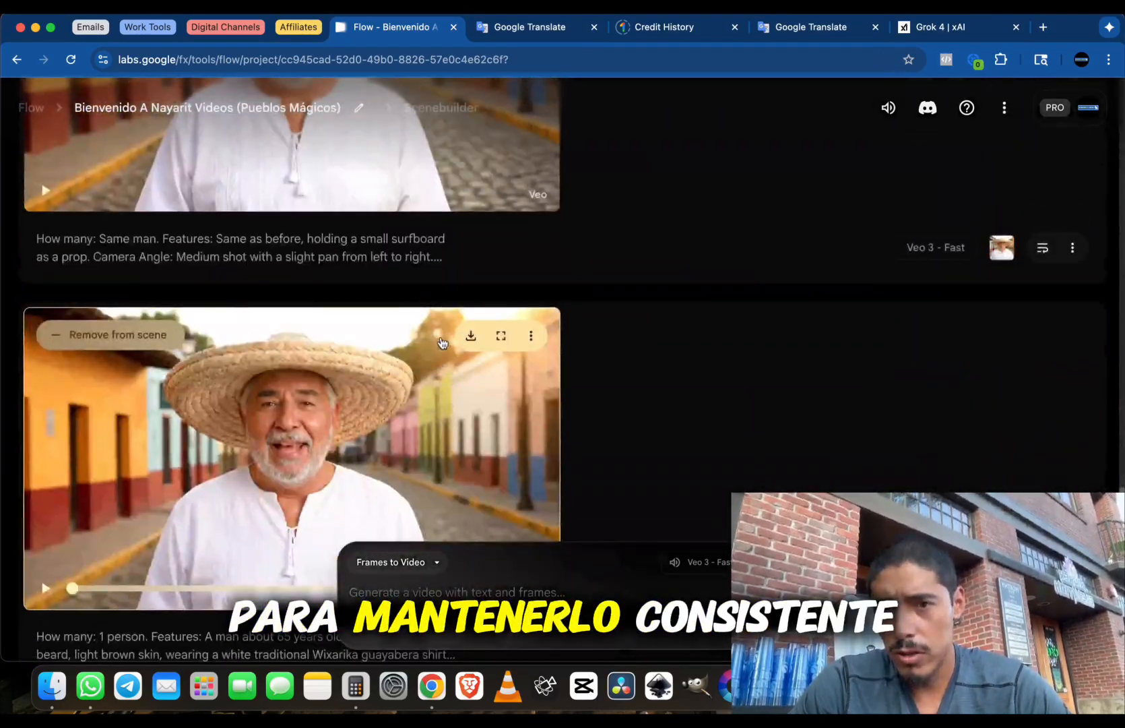
pyautogui.click(135, 337)
pyautogui.scroll(-2, 101, 337)
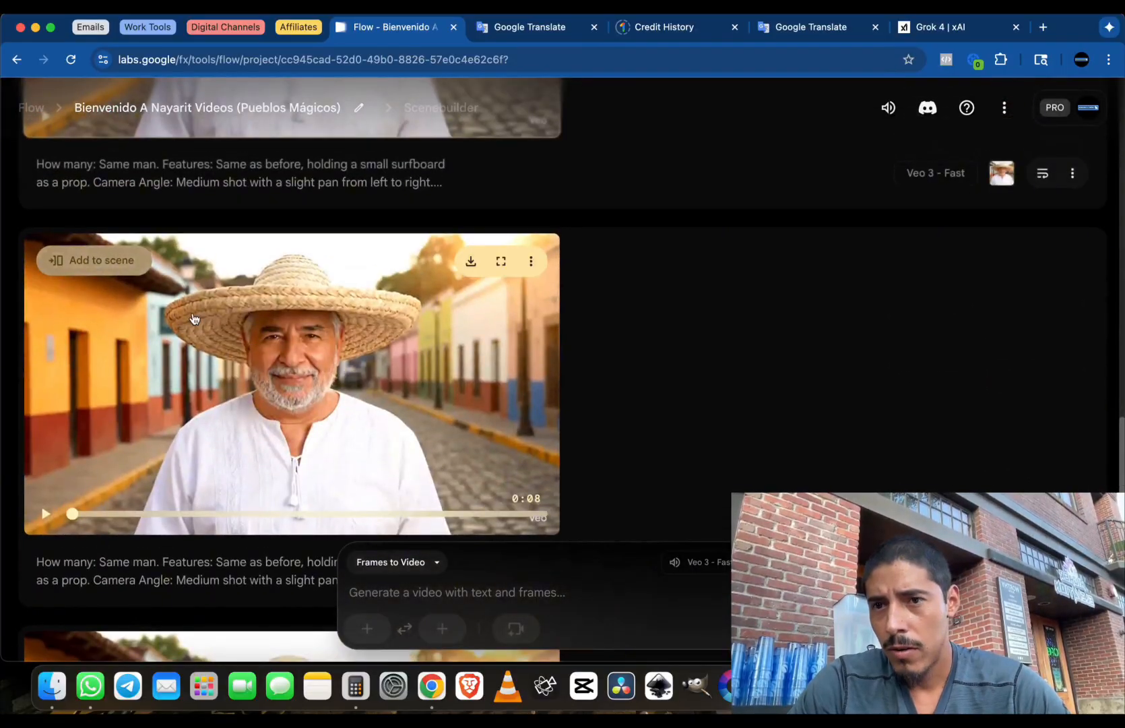
pyautogui.scroll(5, 194, 319)
pyautogui.click(126, 290)
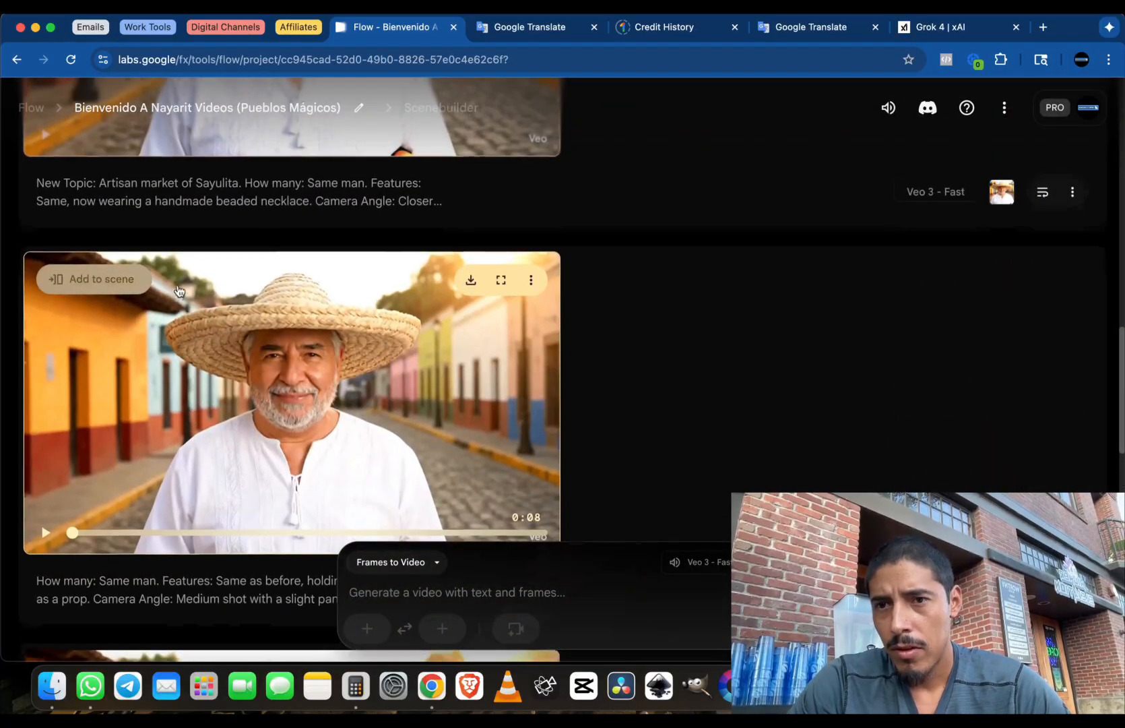
pyautogui.scroll(2, 155, 296)
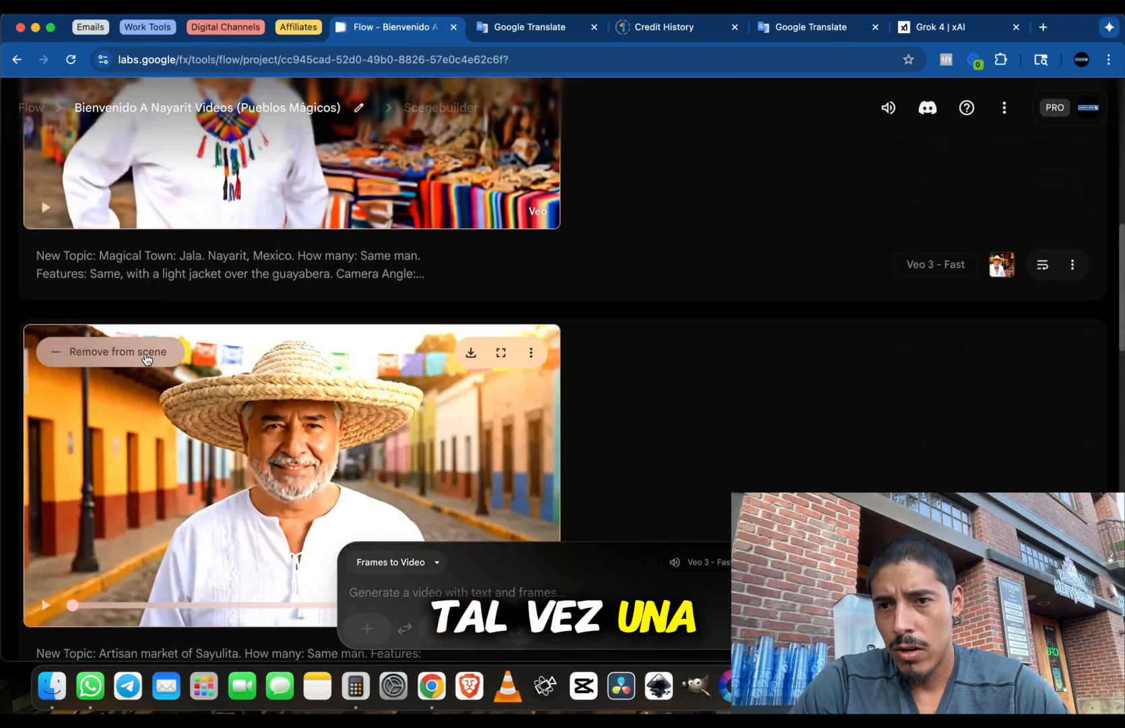
pyautogui.click(146, 359)
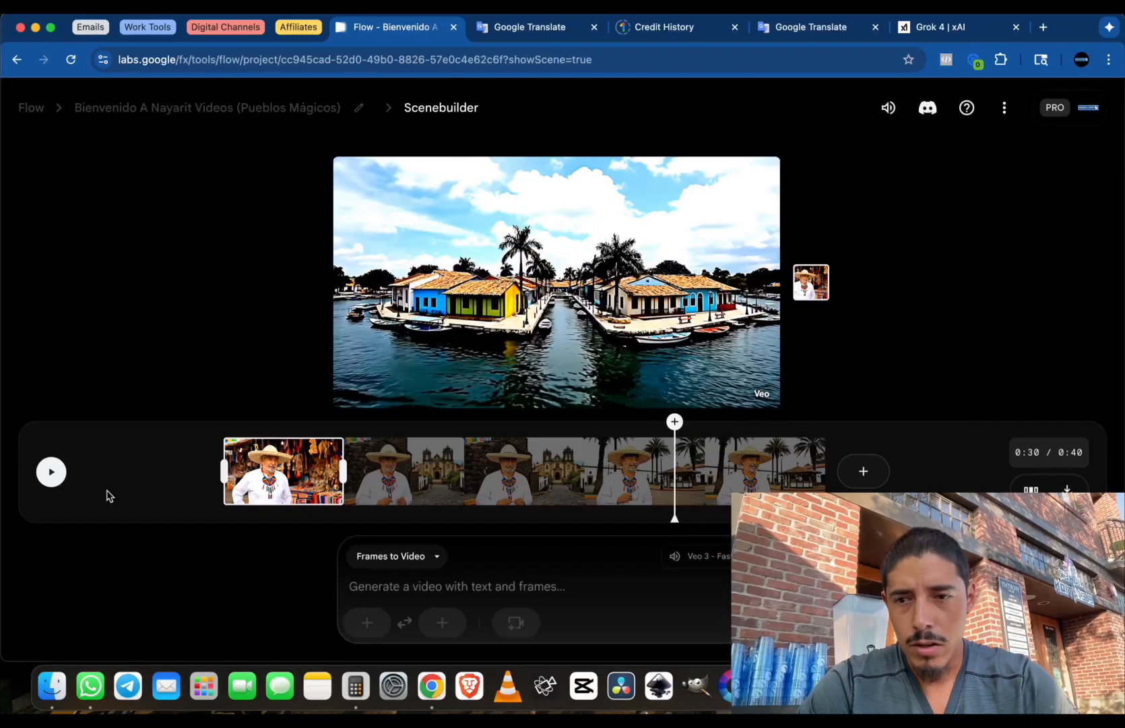
# Review the five-clip scene by playing it, checking the fourth clip and moving the playhead back to 0:01
pyautogui.click(51, 472)
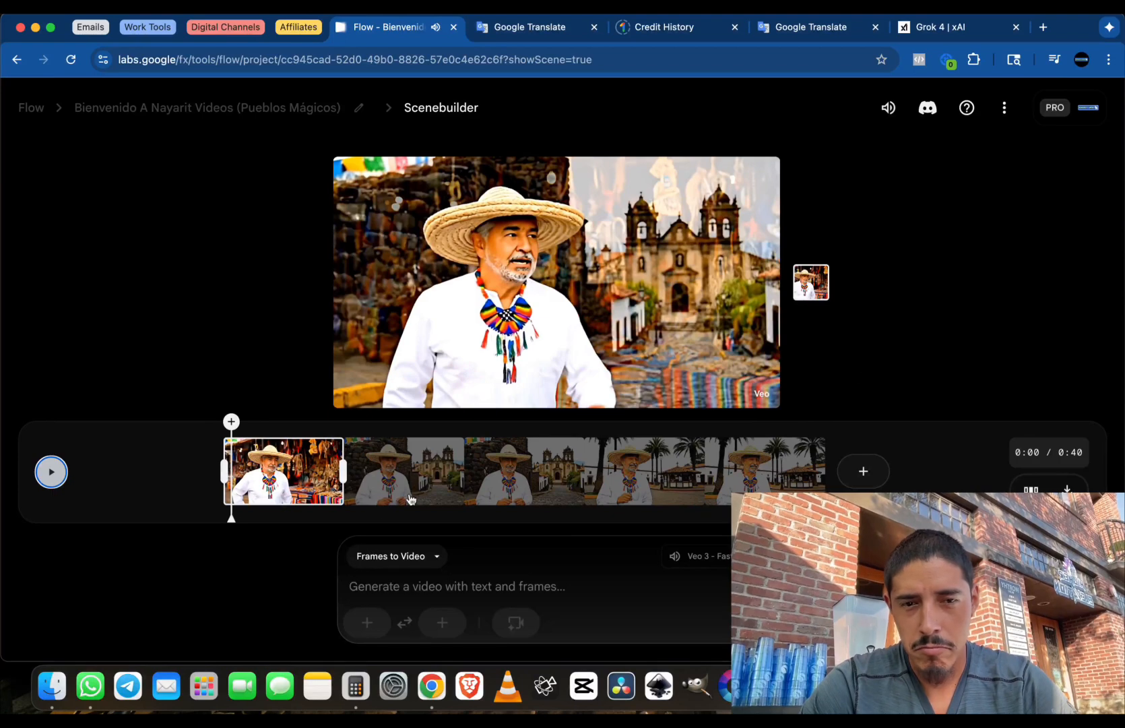
pyautogui.click(653, 481)
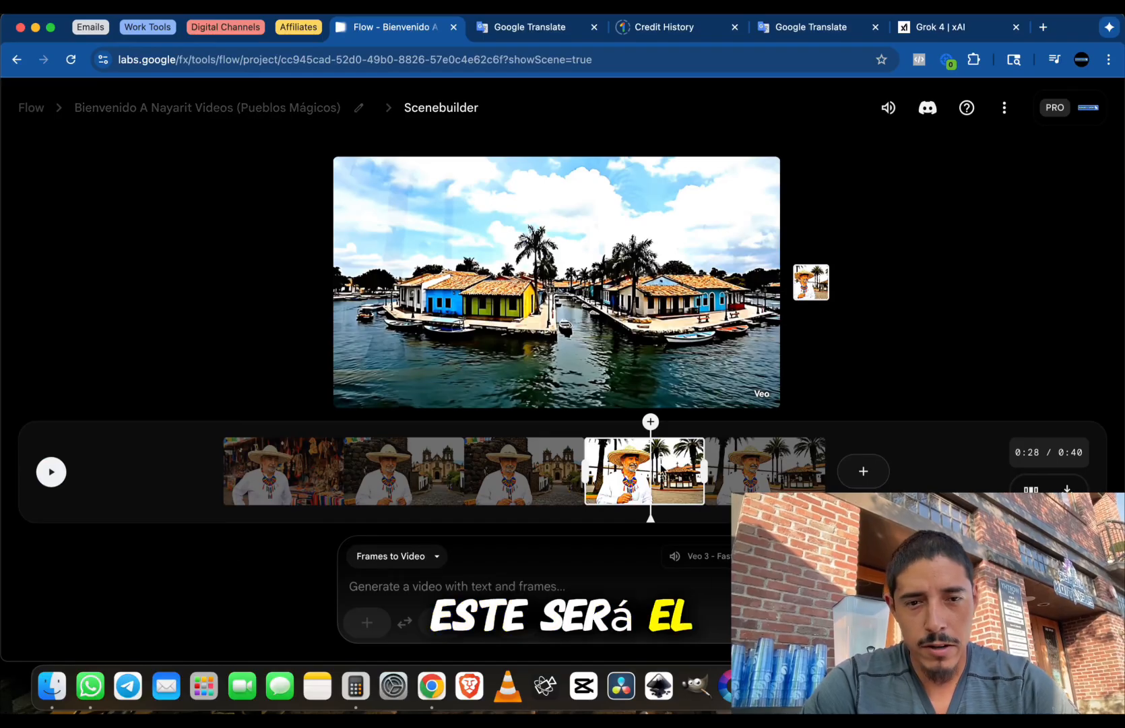
pyautogui.moveTo(652, 514); pyautogui.dragTo(243, 496)
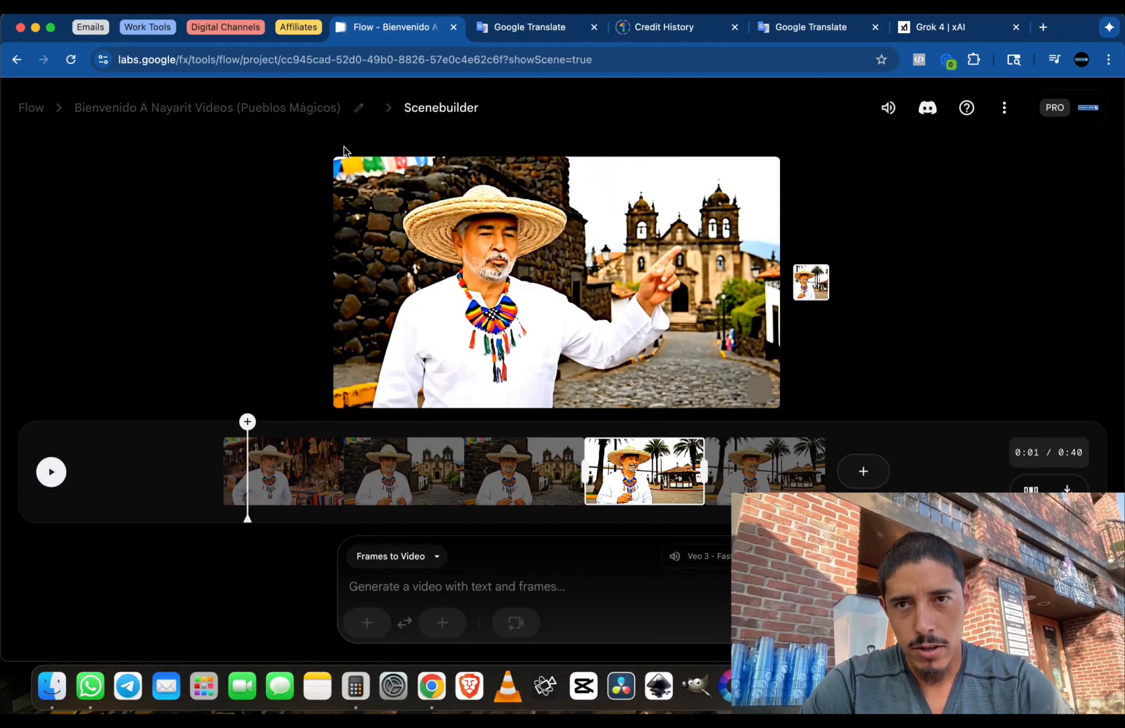
# Return to the project's clip list and play the opening clip of the 65-year-old man in the guayabera
pyautogui.click(248, 112)
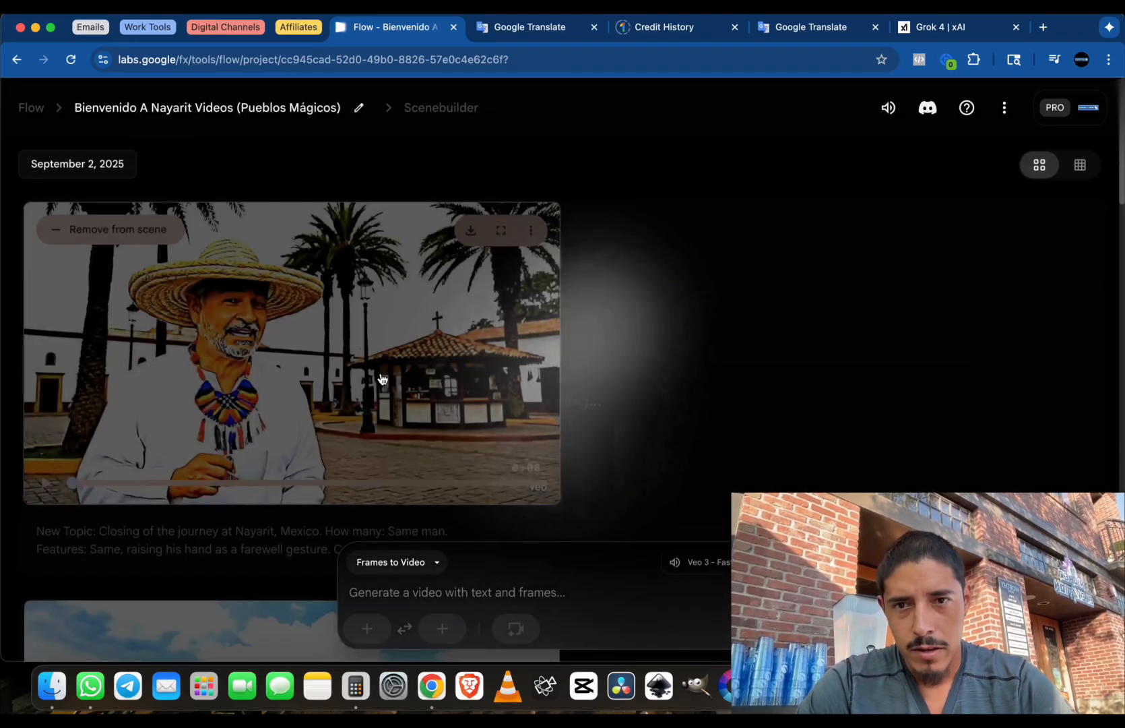
pyautogui.scroll(-6, 425, 394)
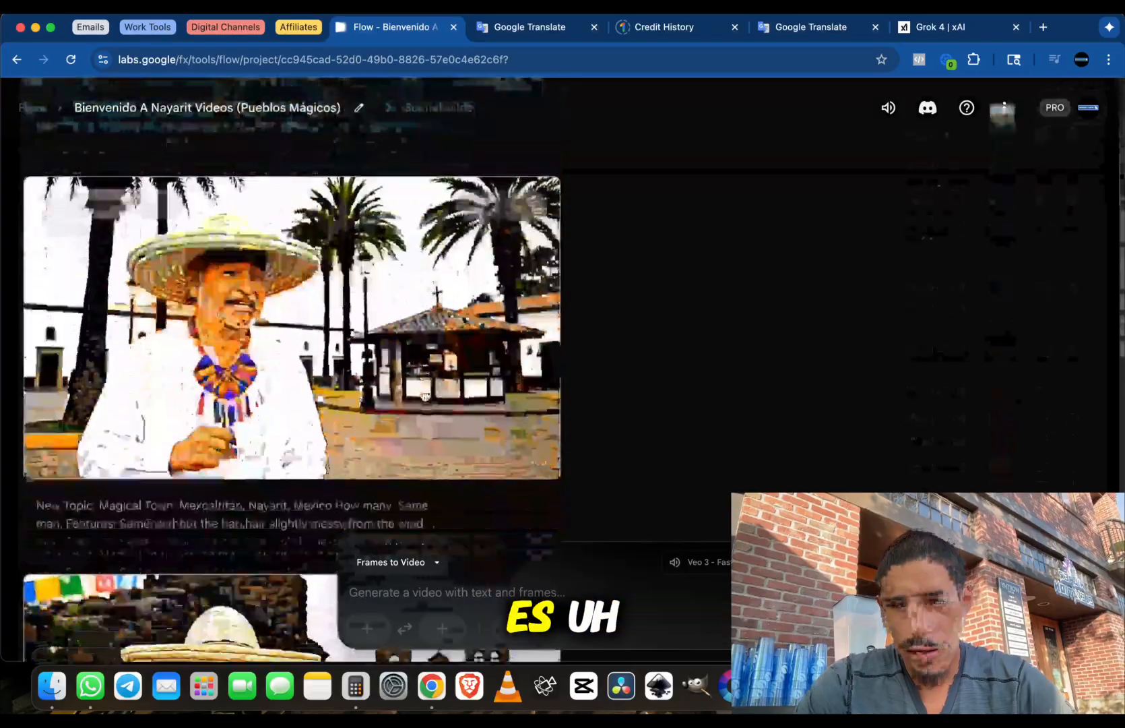
pyautogui.scroll(-6, 425, 395)
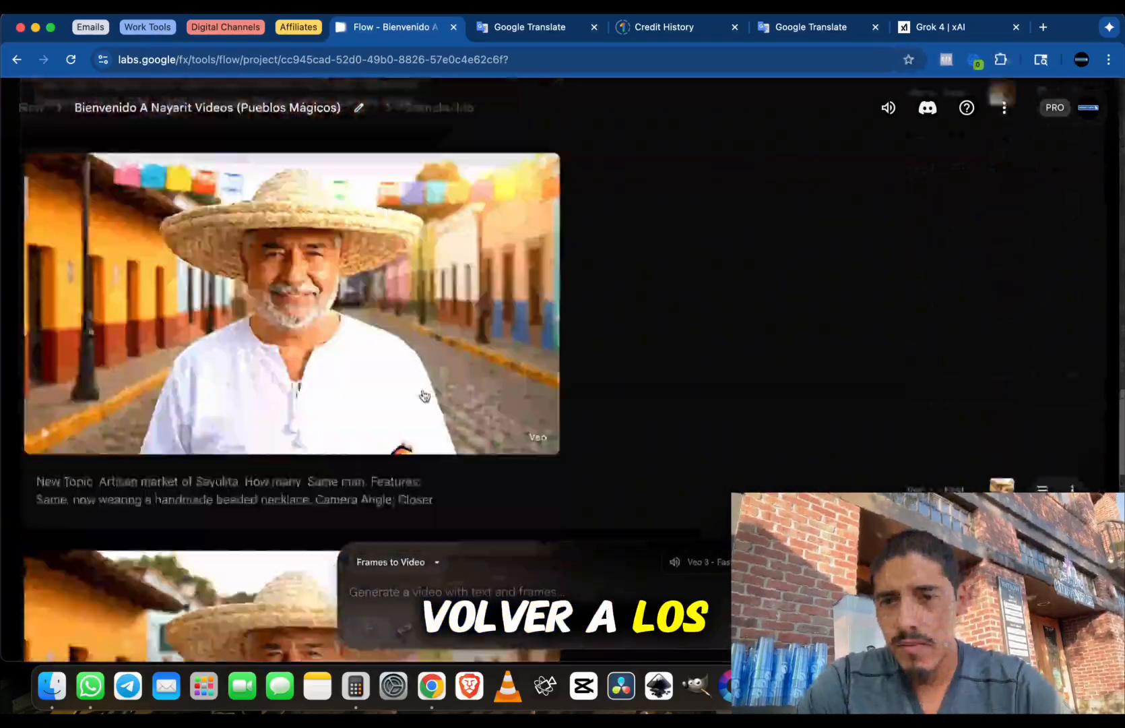
pyautogui.scroll(-6, 424, 396)
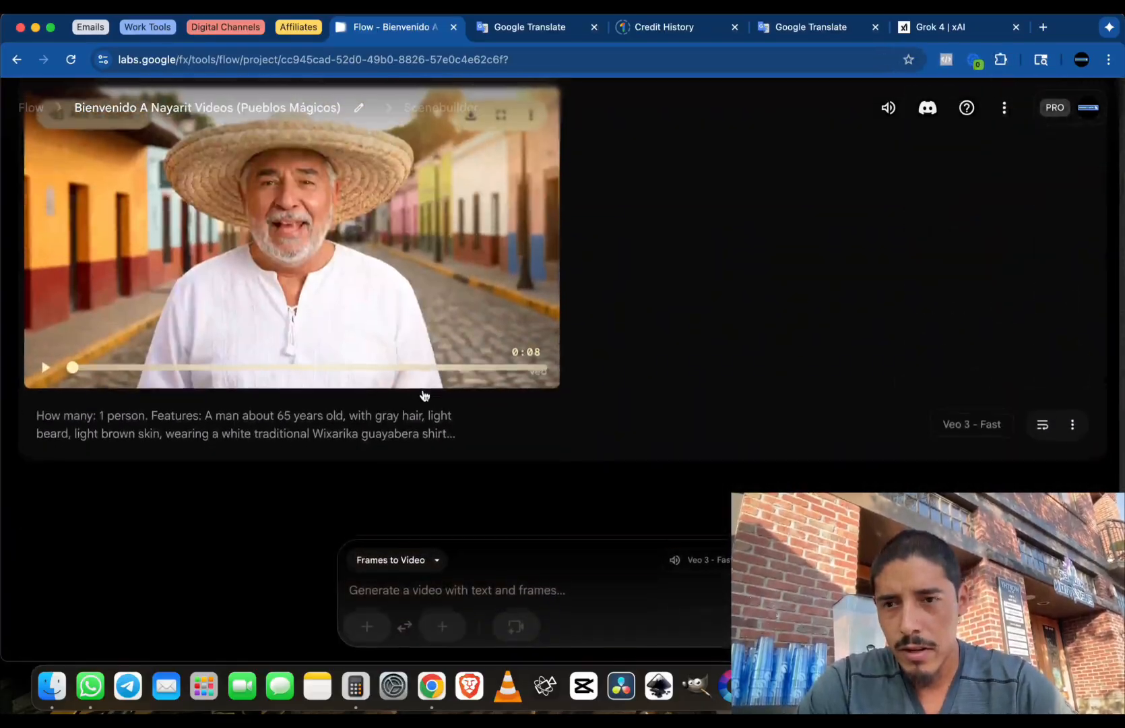
pyautogui.scroll(3, 424, 395)
pyautogui.scroll(-3, 425, 395)
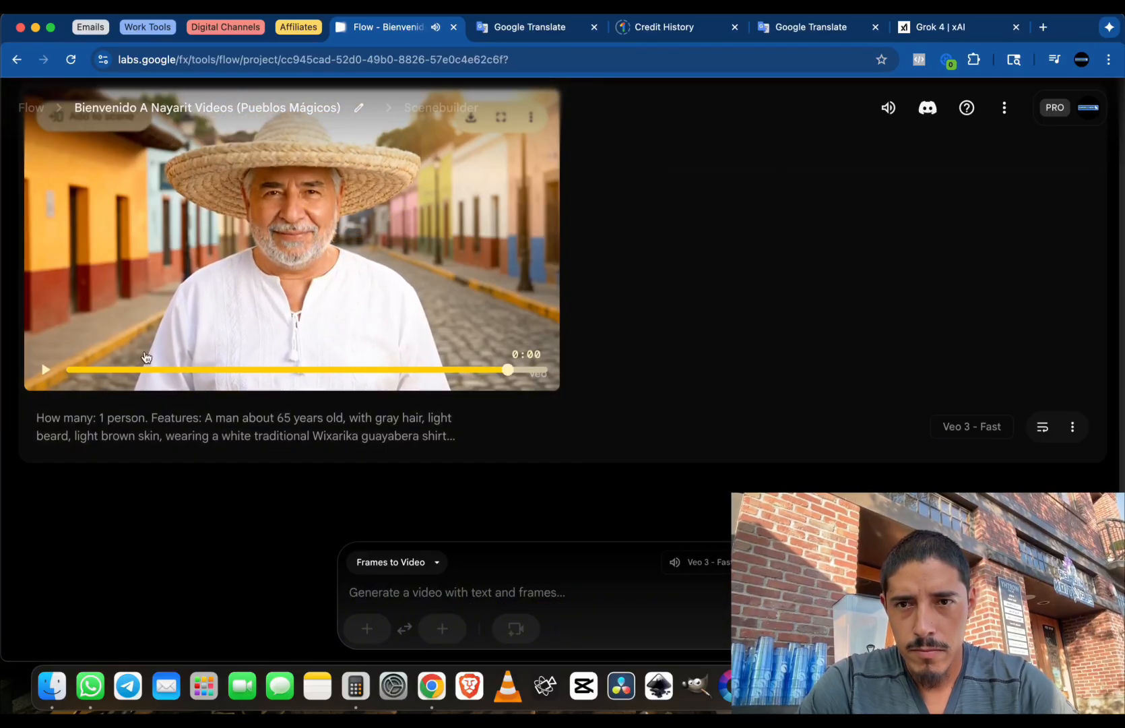
# Play the earlier take of the surfboard clip, just above the opening clip, and delete it from the project
pyautogui.scroll(5, 231, 333)
pyautogui.scroll(-2, 173, 366)
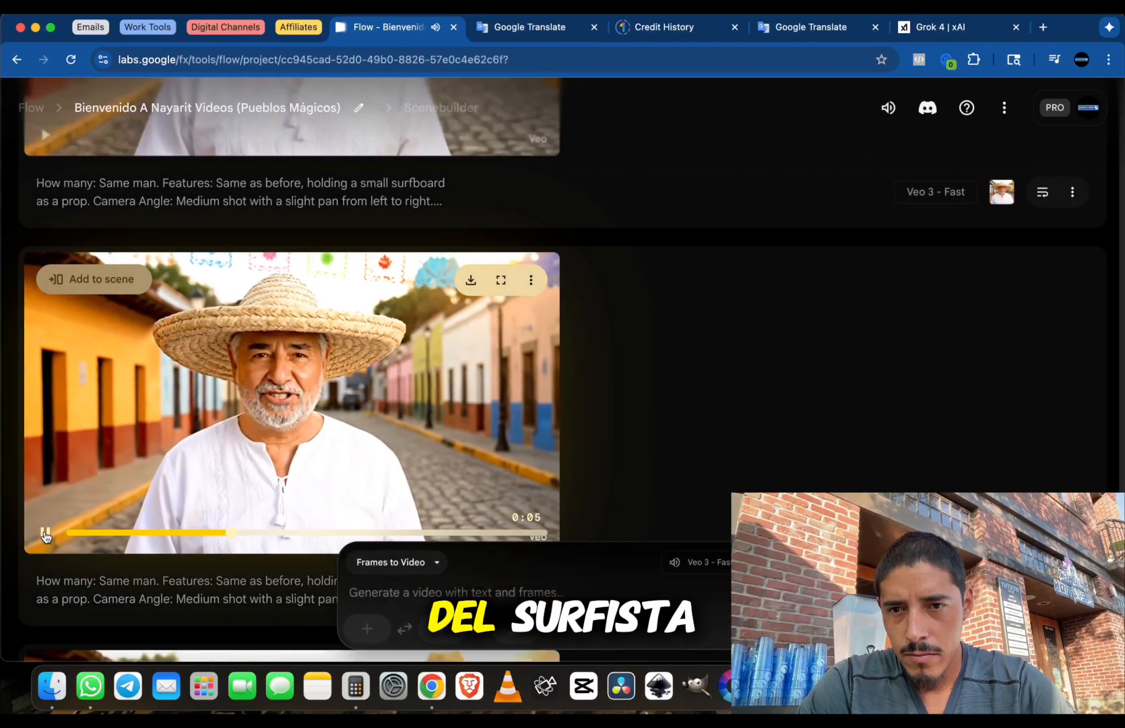
pyautogui.click(45, 536)
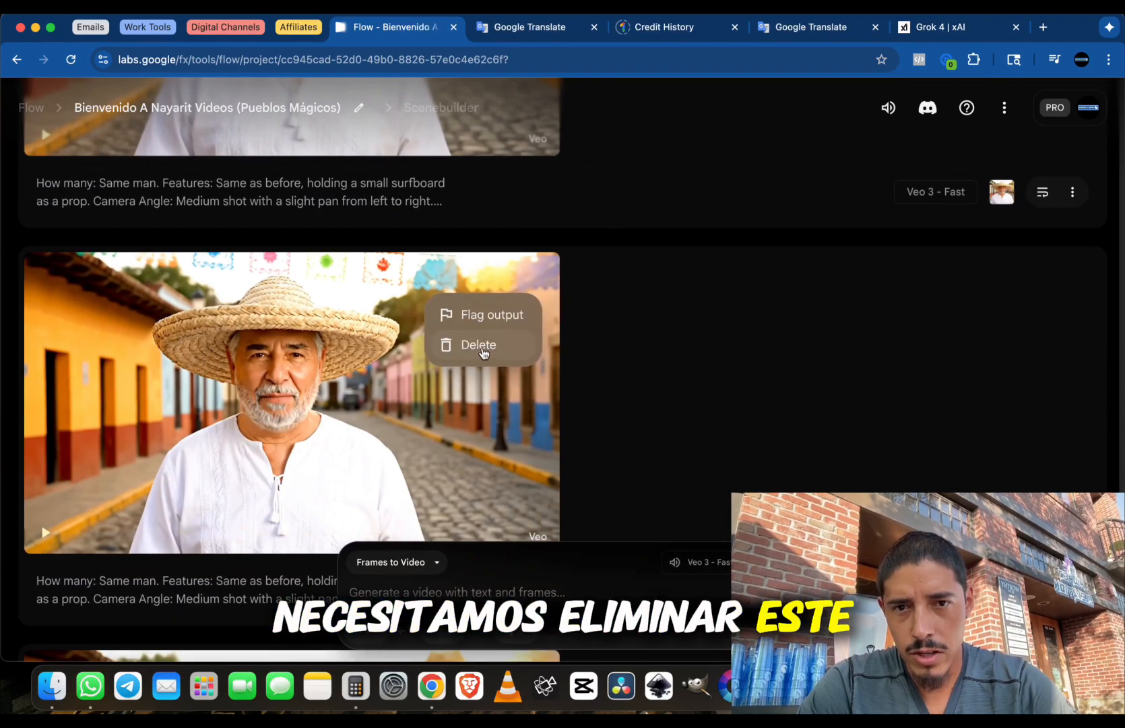
pyautogui.click(483, 351)
# Play the remaining surfboard clip to check its narration
pyautogui.scroll(2, 286, 345)
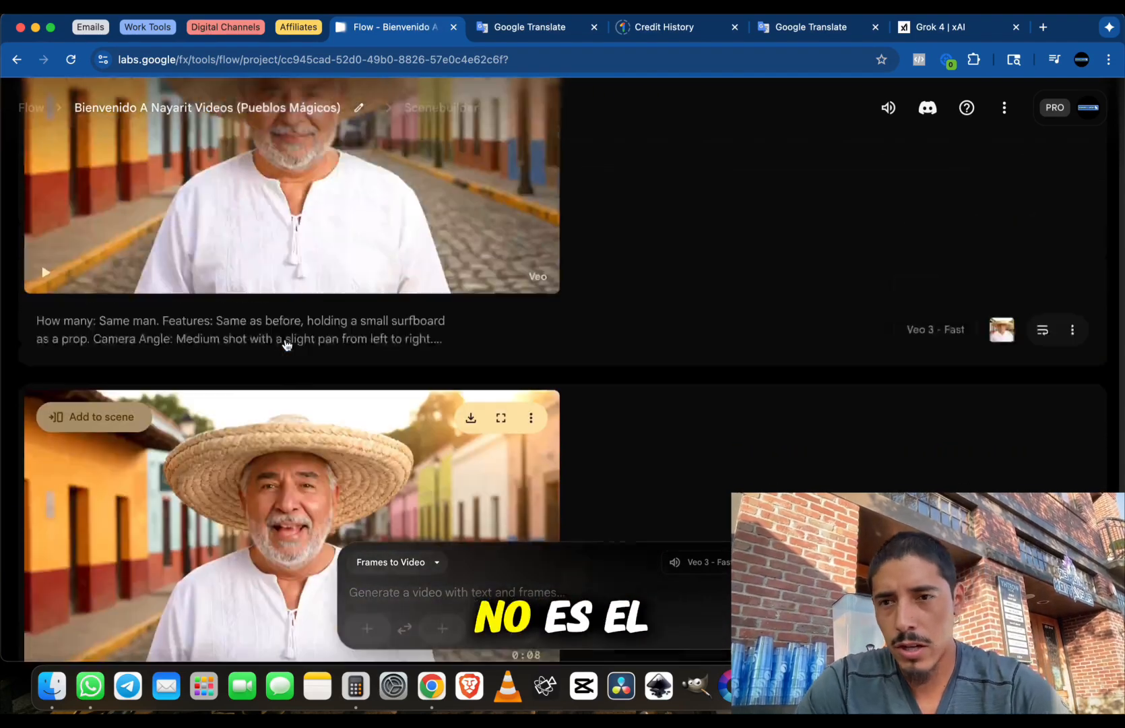
pyautogui.scroll(4, 286, 345)
pyautogui.scroll(-1, 284, 347)
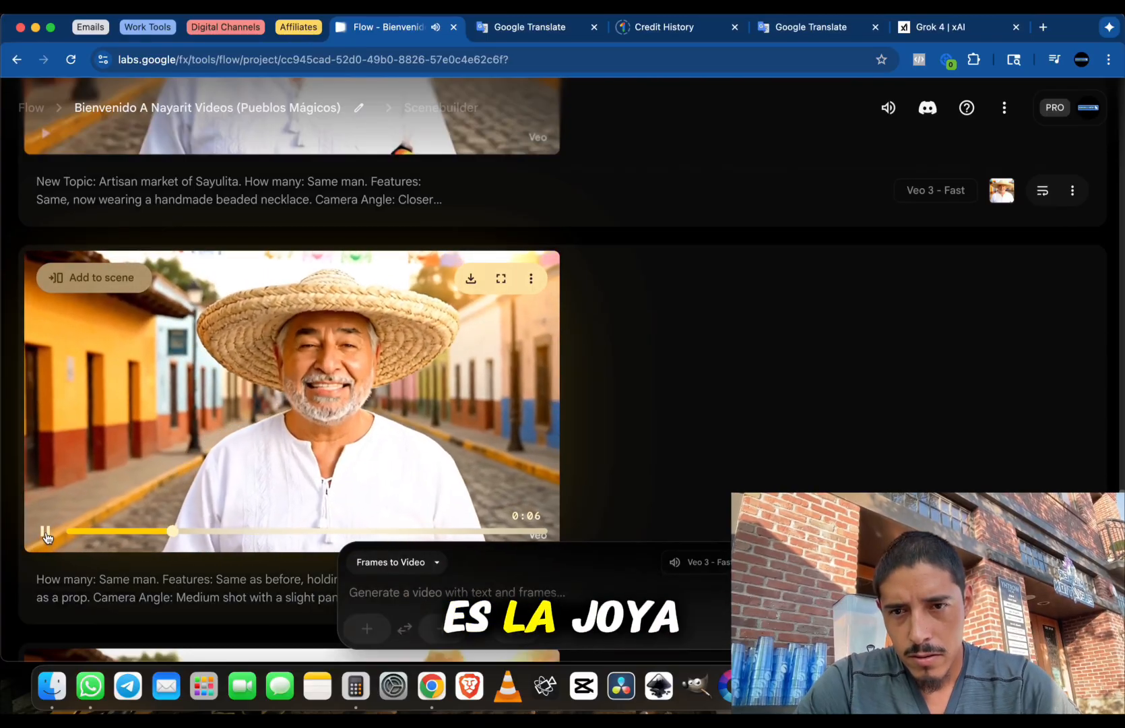
# Play the beginning of the Jala magical town clip that starts in the artisan market
pyautogui.scroll(4, 286, 312)
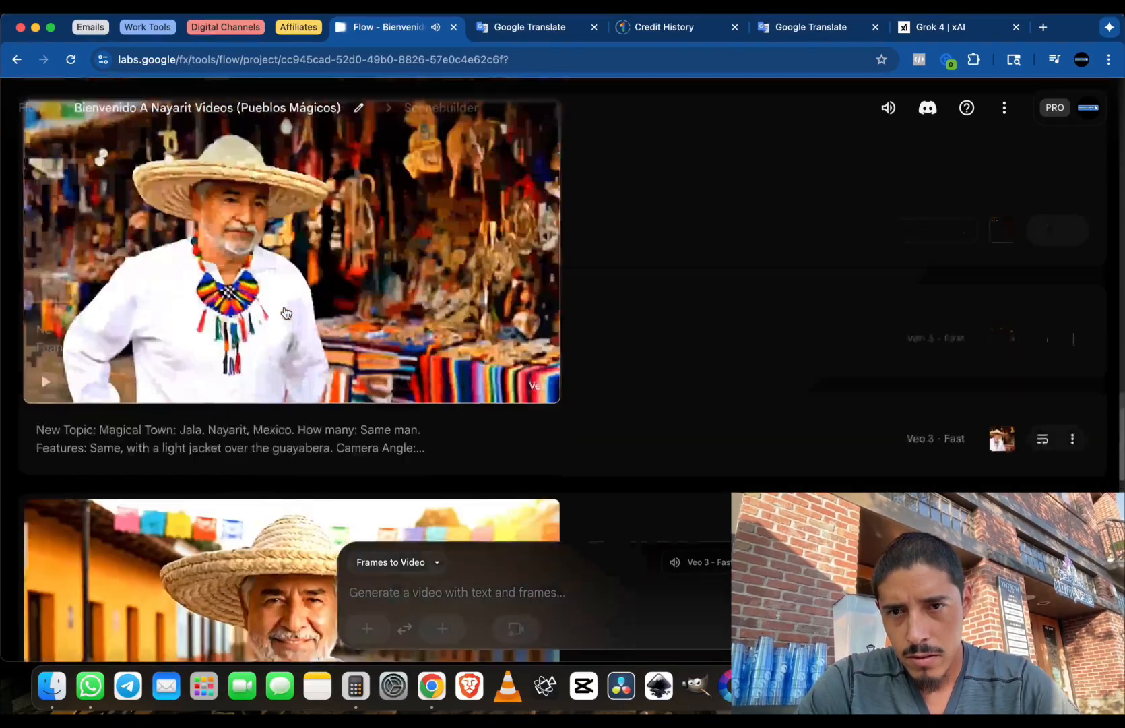
pyautogui.scroll(2, 286, 312)
pyautogui.click(45, 511)
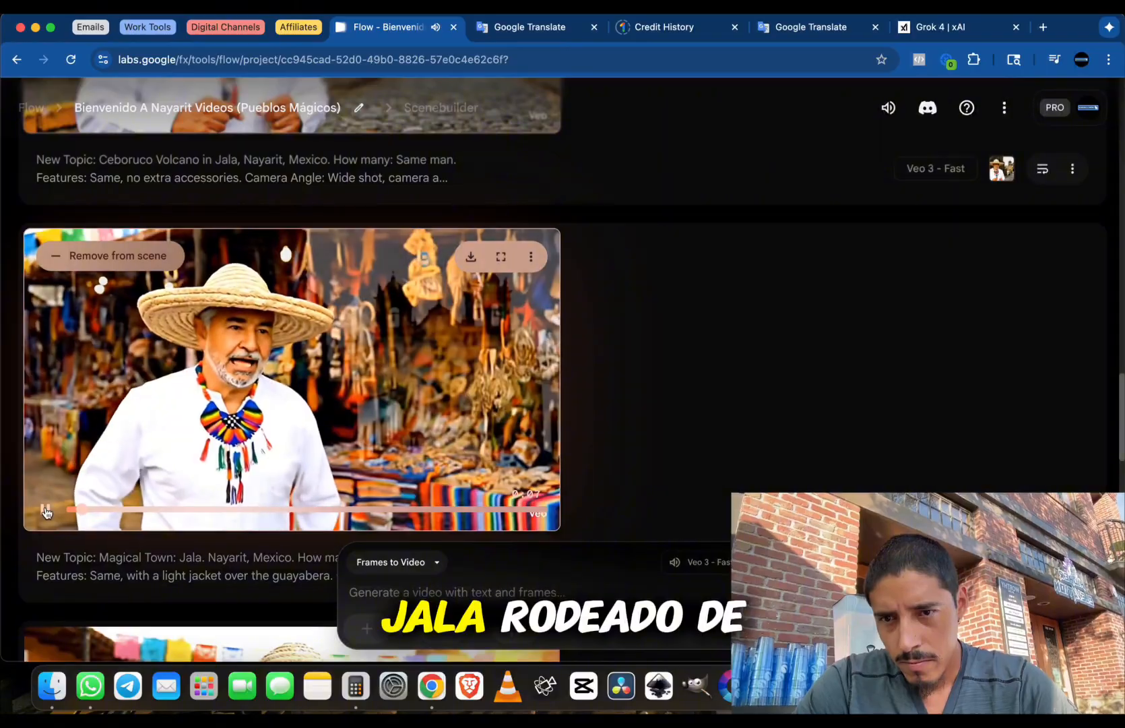
pyautogui.click(46, 513)
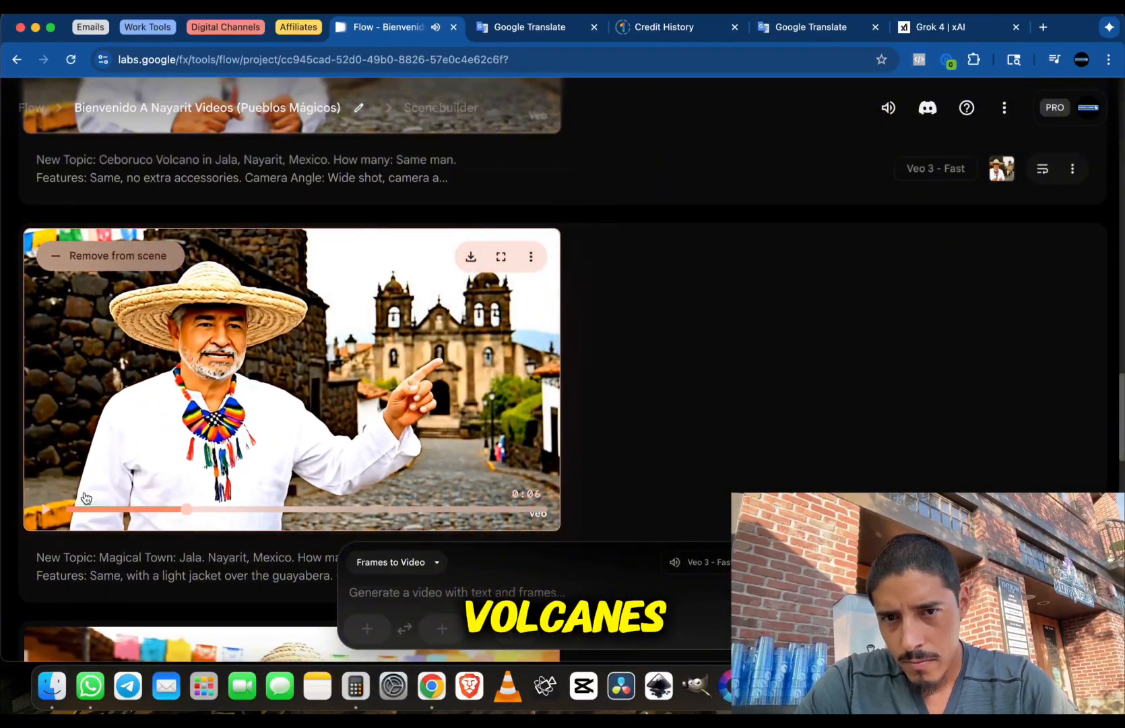
# Play the Sayulita artisan market clip through to its end
pyautogui.scroll(-13, 324, 417)
pyautogui.scroll(4, 327, 418)
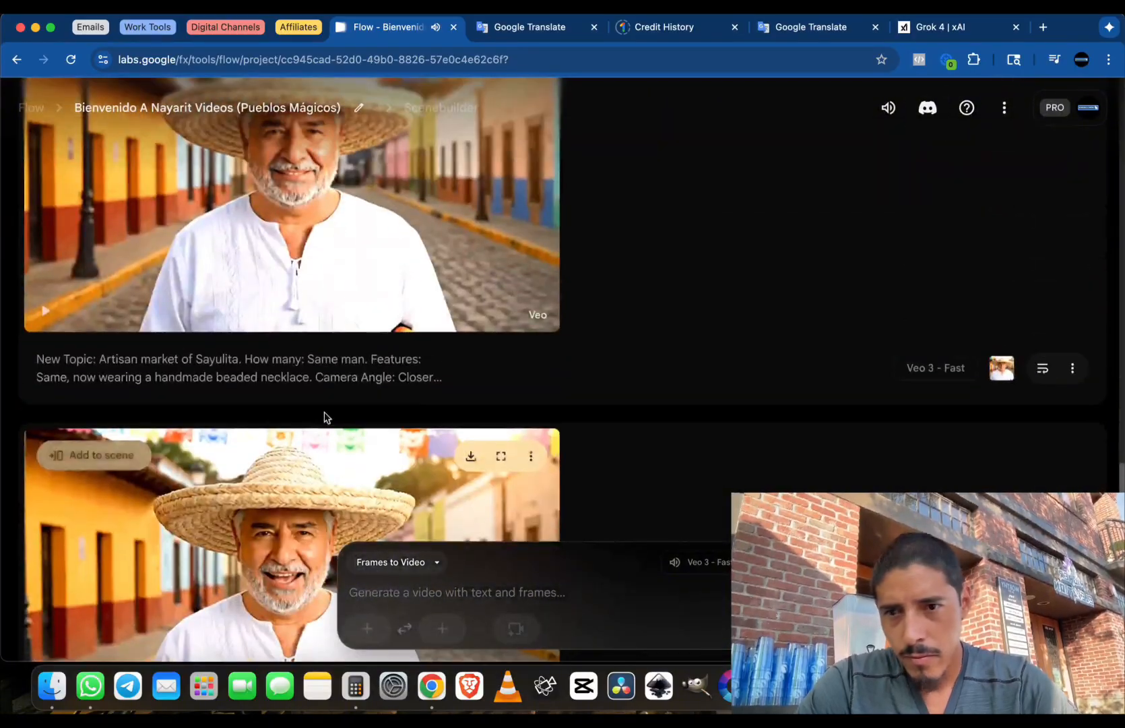
pyautogui.click(45, 311)
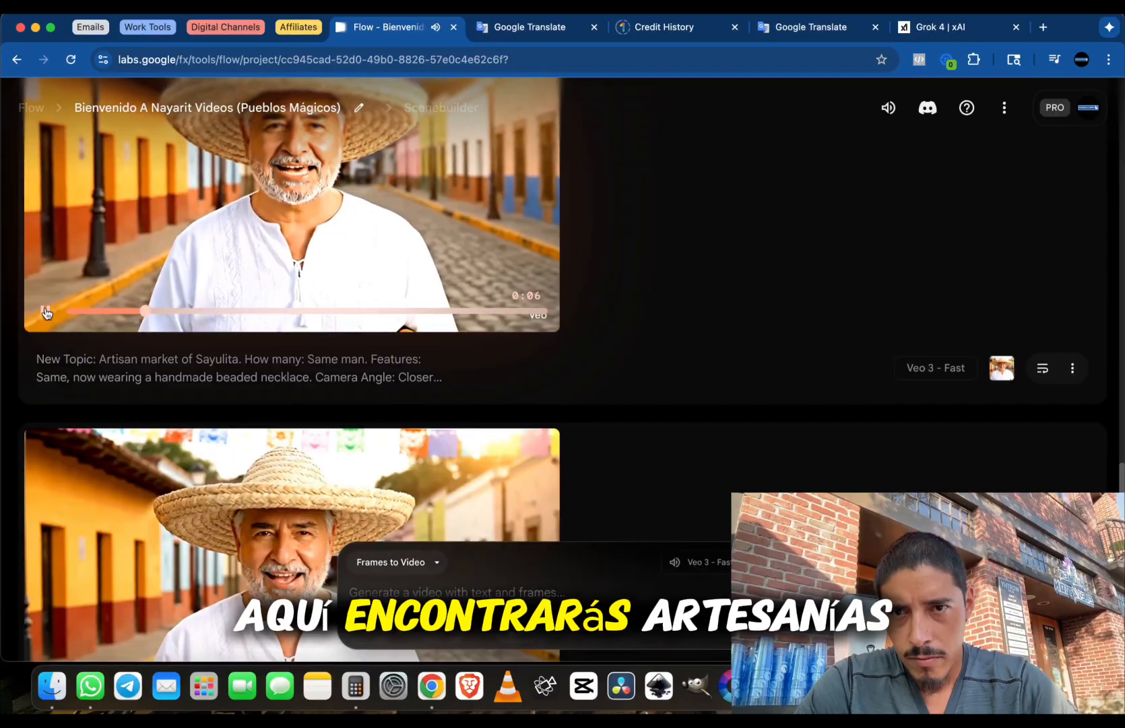
pyautogui.scroll(4, 46, 311)
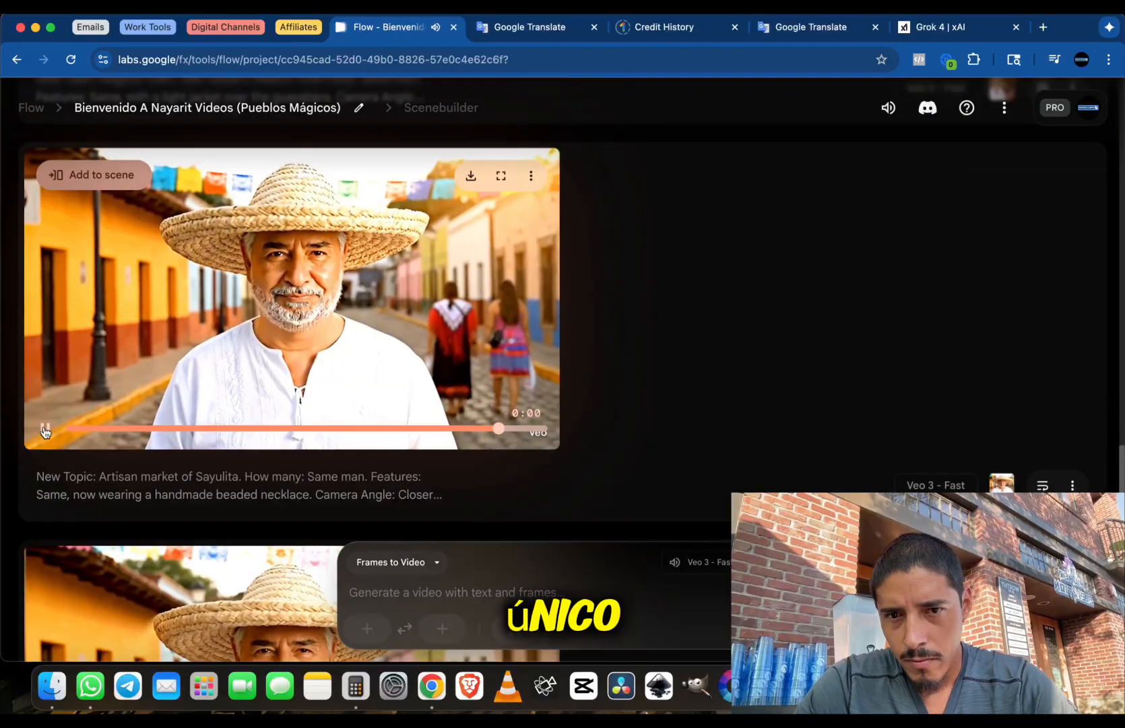
# Play back the Sayulita, Jala and Ceboruco Volcano clips in the project to review them
pyautogui.scroll(-5, 60, 465)
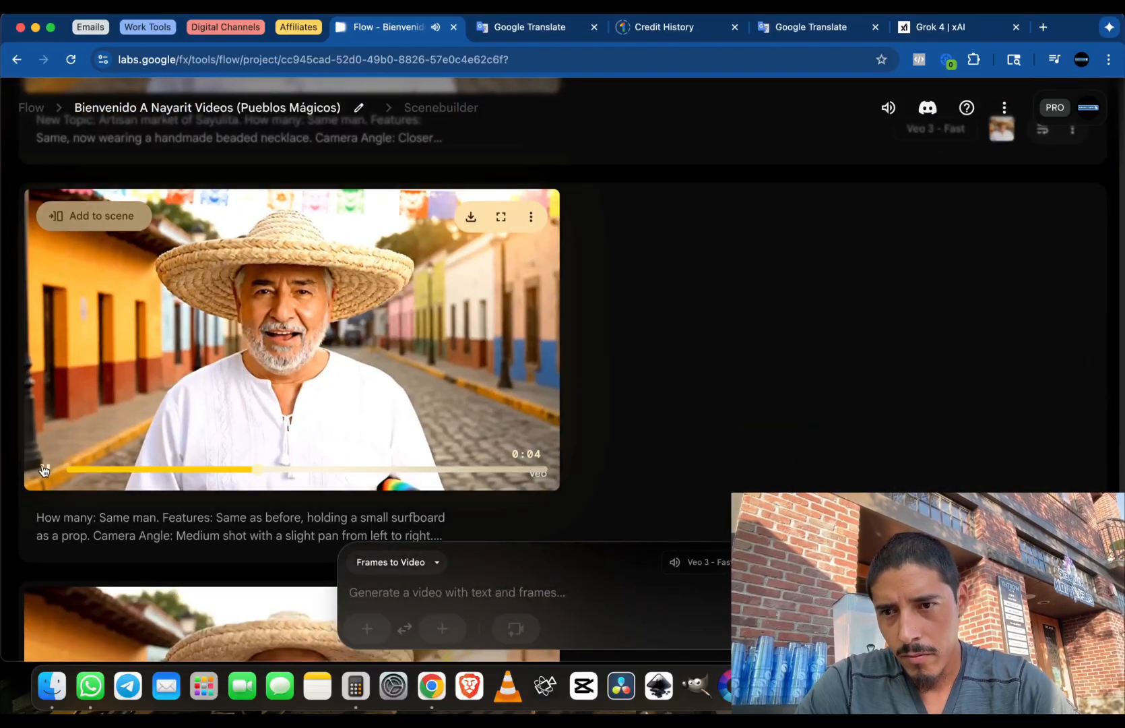
pyautogui.scroll(-5, 44, 470)
pyautogui.scroll(2, 52, 476)
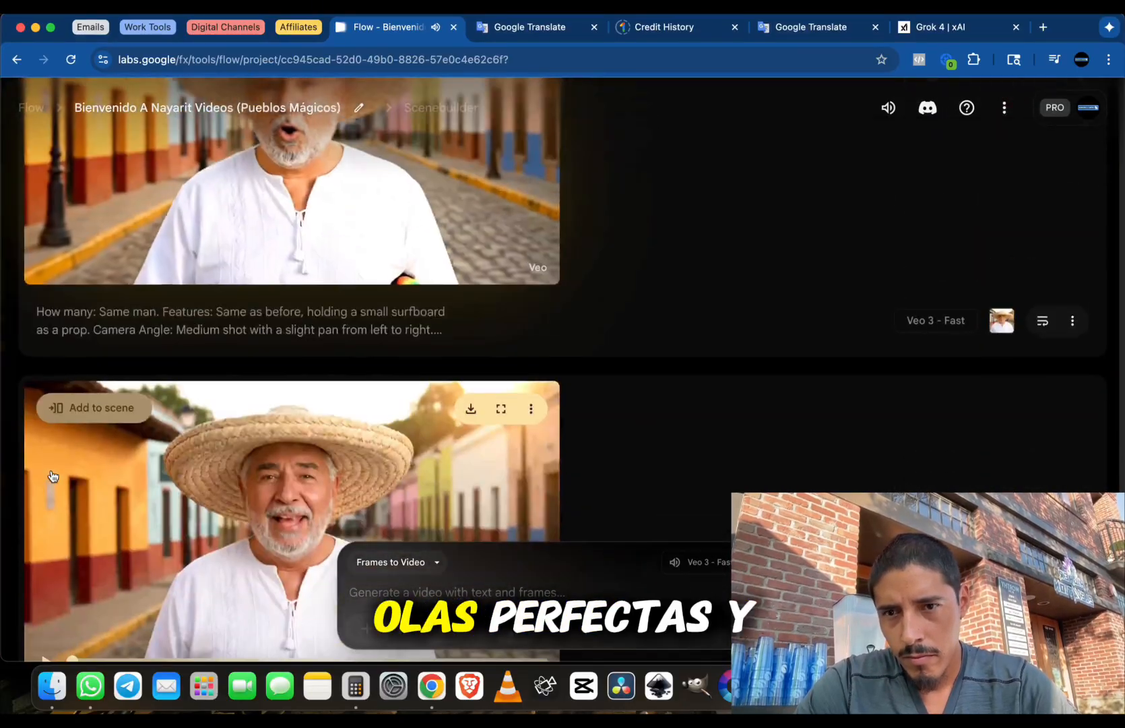
pyautogui.scroll(2, 53, 476)
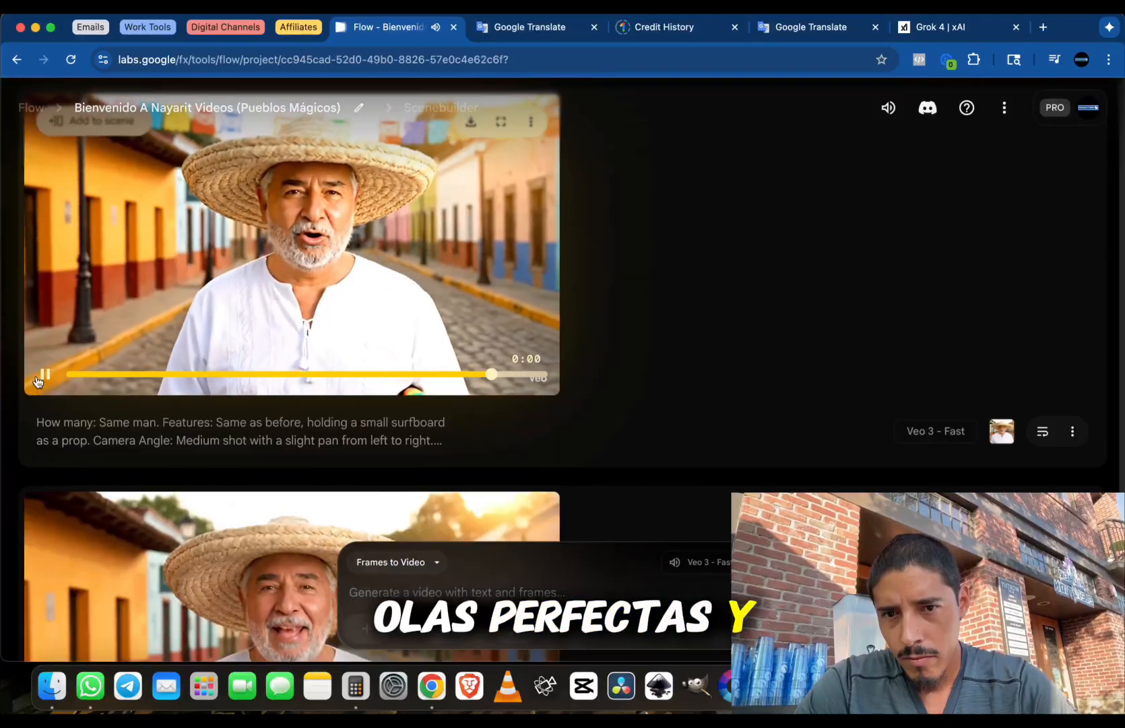
pyautogui.scroll(10, 42, 378)
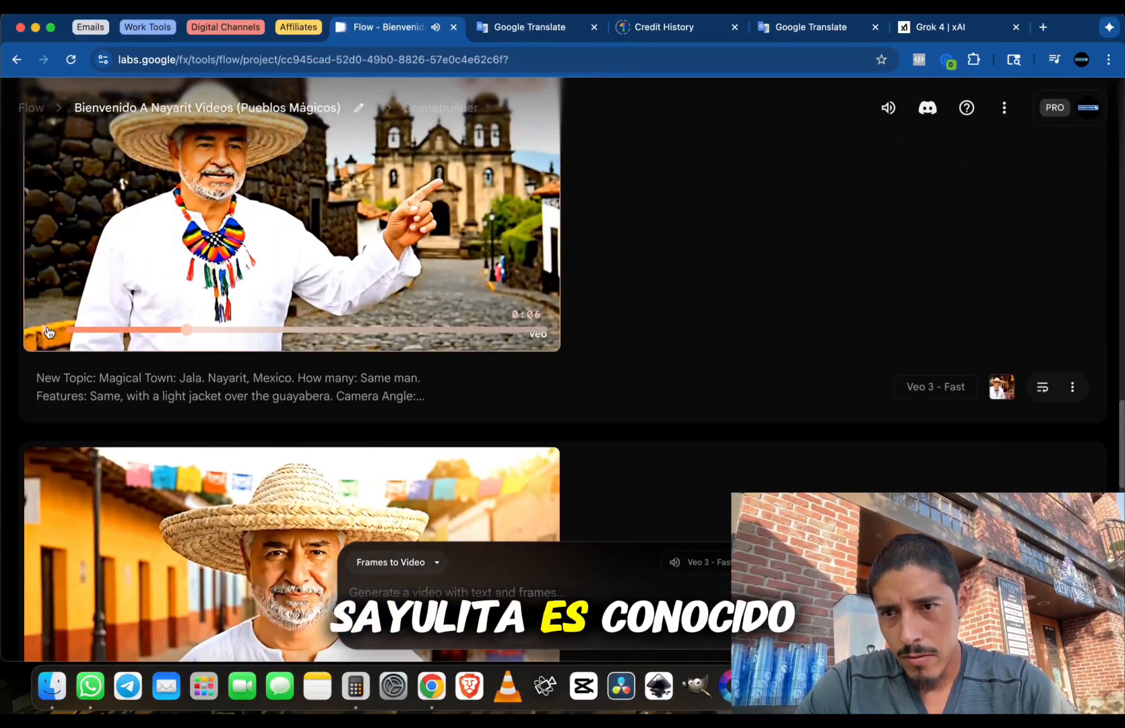
pyautogui.scroll(2, 47, 331)
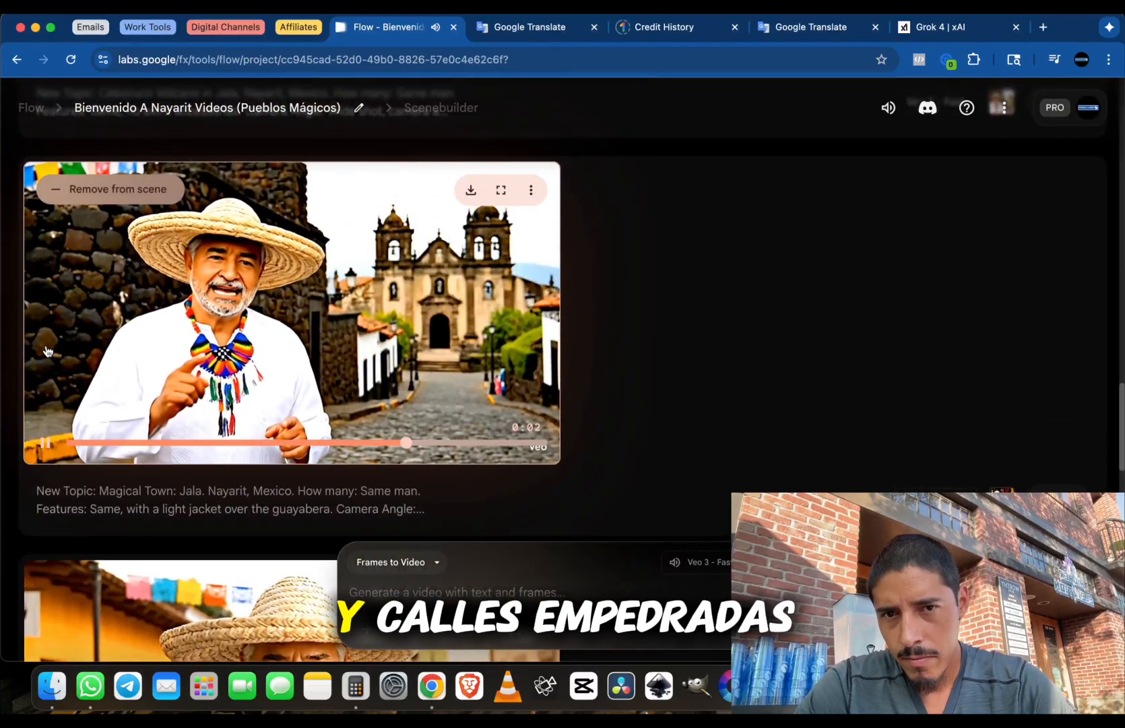
pyautogui.scroll(-2, 47, 350)
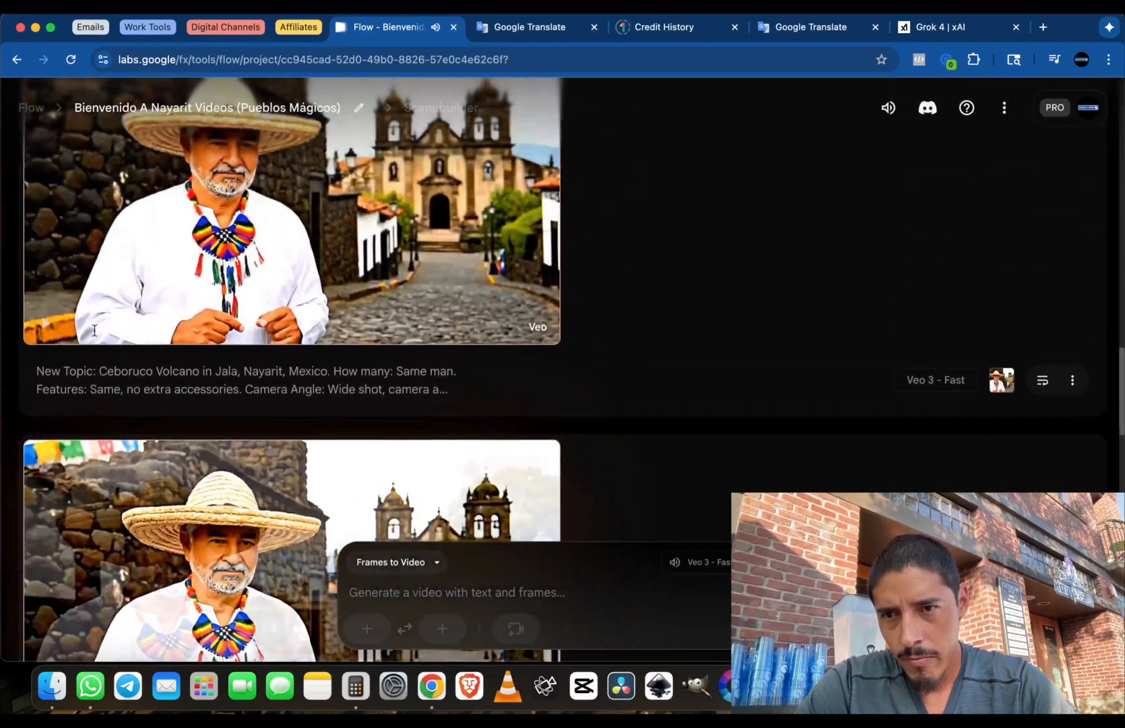
pyautogui.scroll(2, 47, 367)
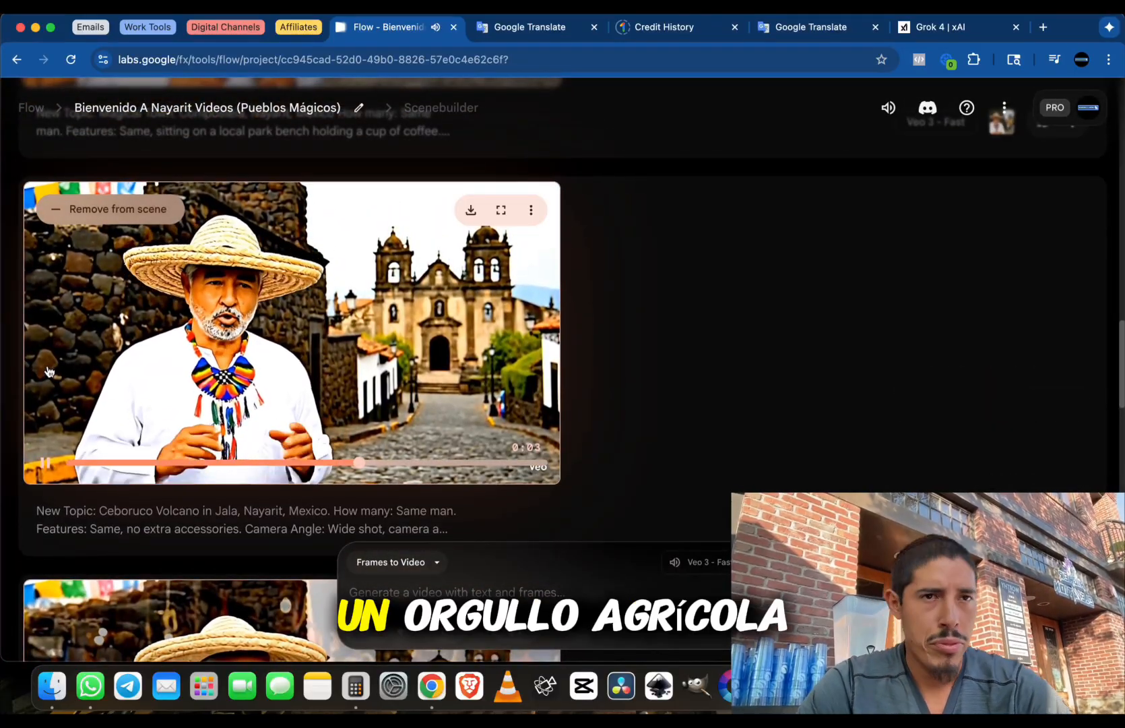
# Review the Compostela, Mexcaltitán and closing-of-the-journey clips by playing them back
pyautogui.scroll(3, 101, 404)
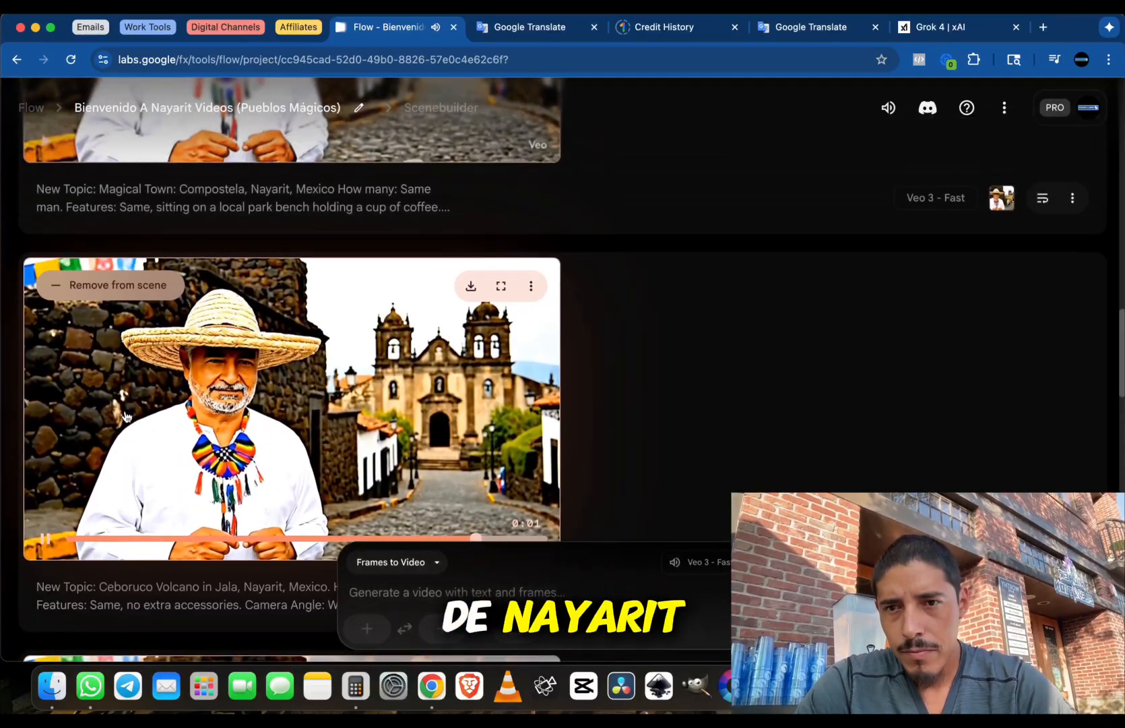
pyautogui.scroll(3, 116, 360)
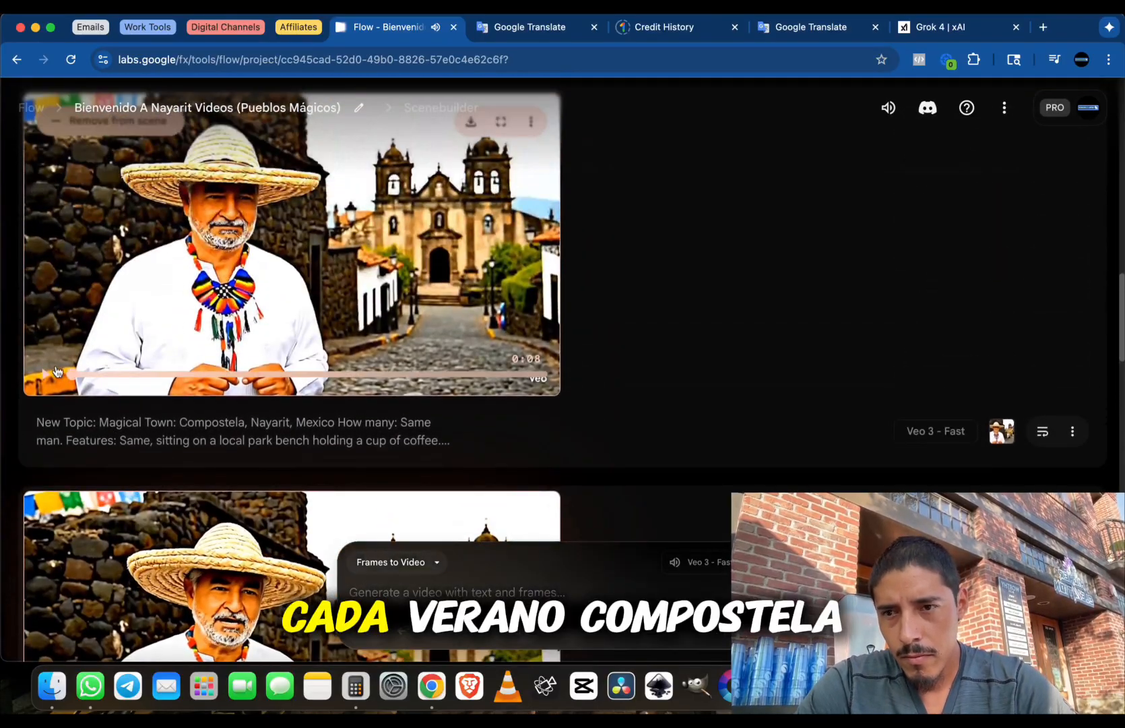
pyautogui.scroll(2, 187, 373)
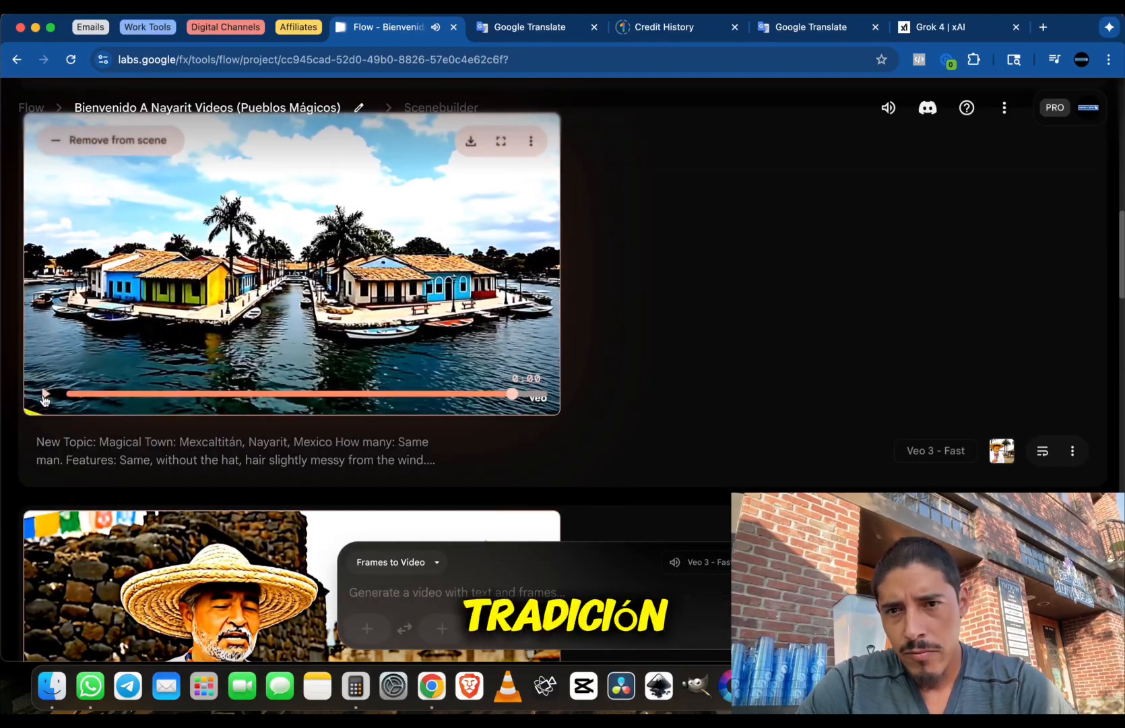
pyautogui.scroll(5, 45, 399)
pyautogui.click(46, 322)
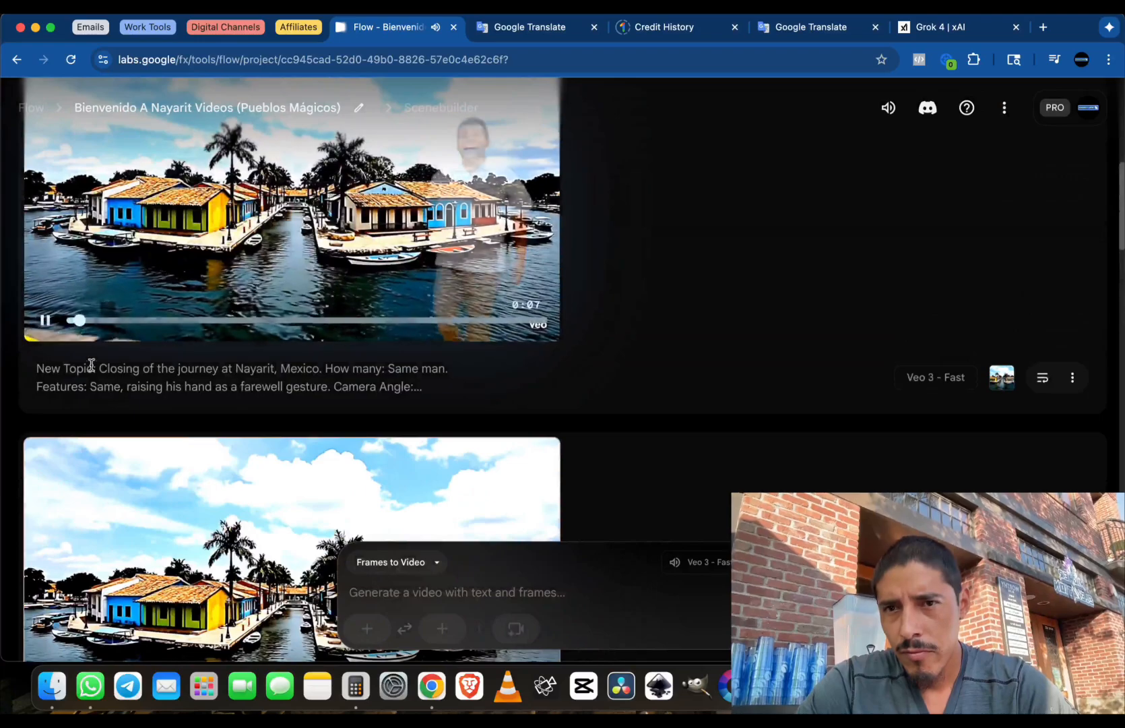
pyautogui.scroll(-3, 90, 367)
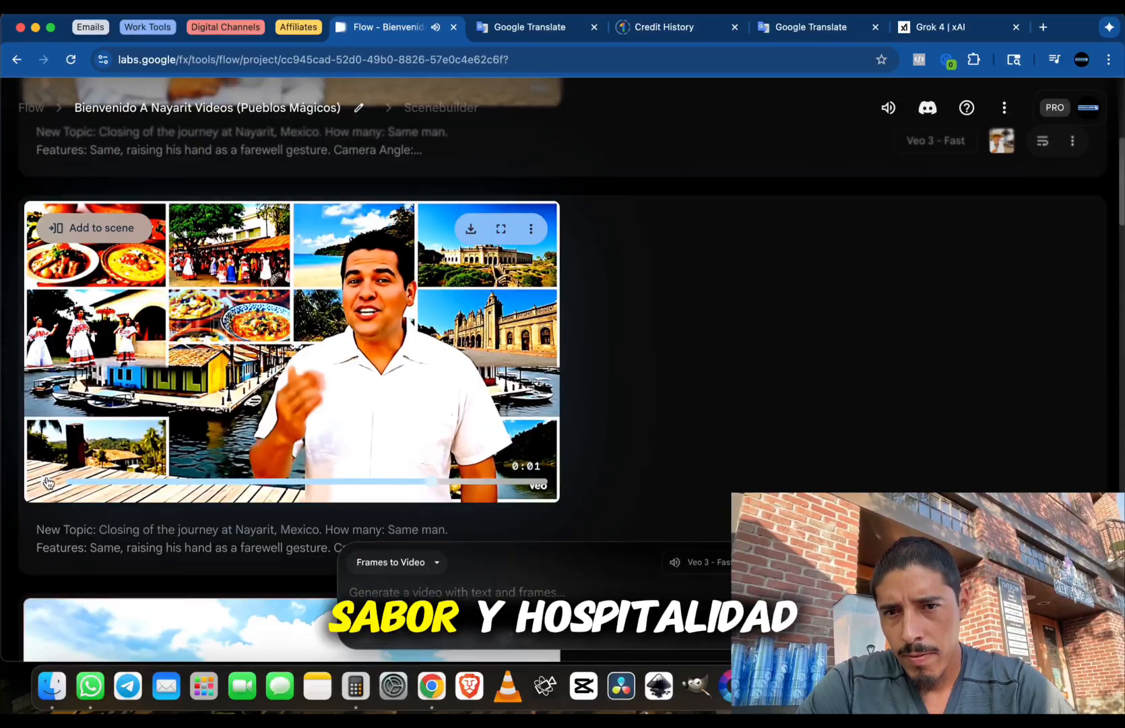
pyautogui.scroll(6, 184, 373)
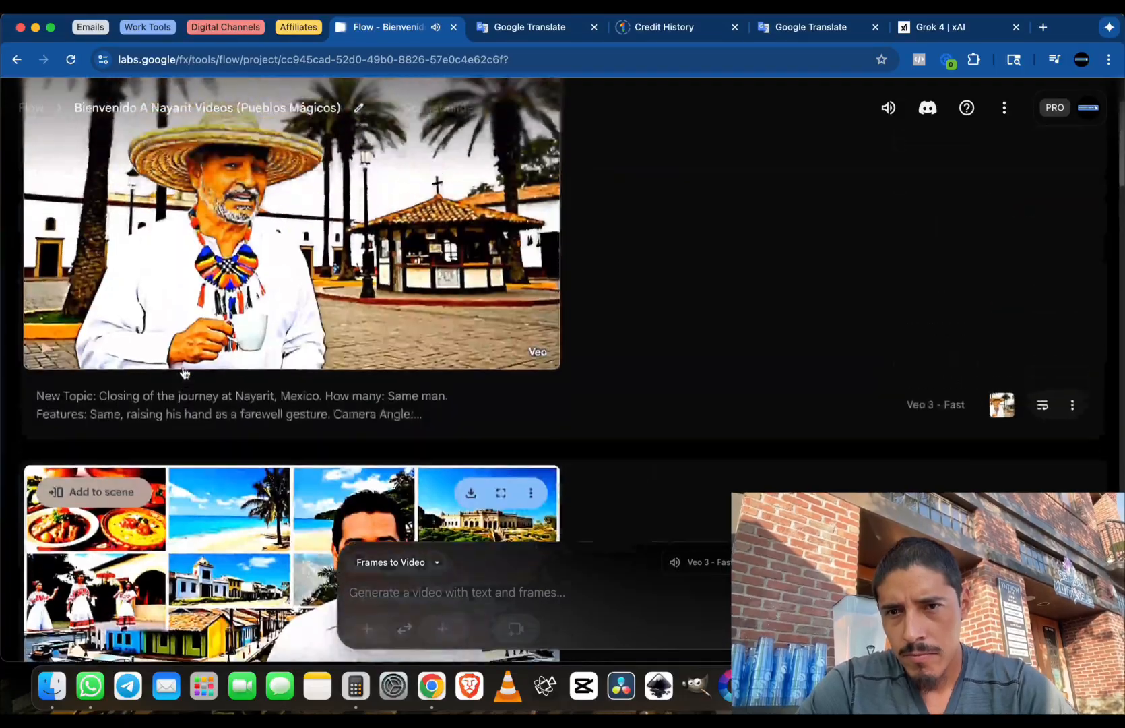
# Download the project's first clip, showing the man about 65 years old, found at the end of the clip list
pyautogui.scroll(-10, 252, 502)
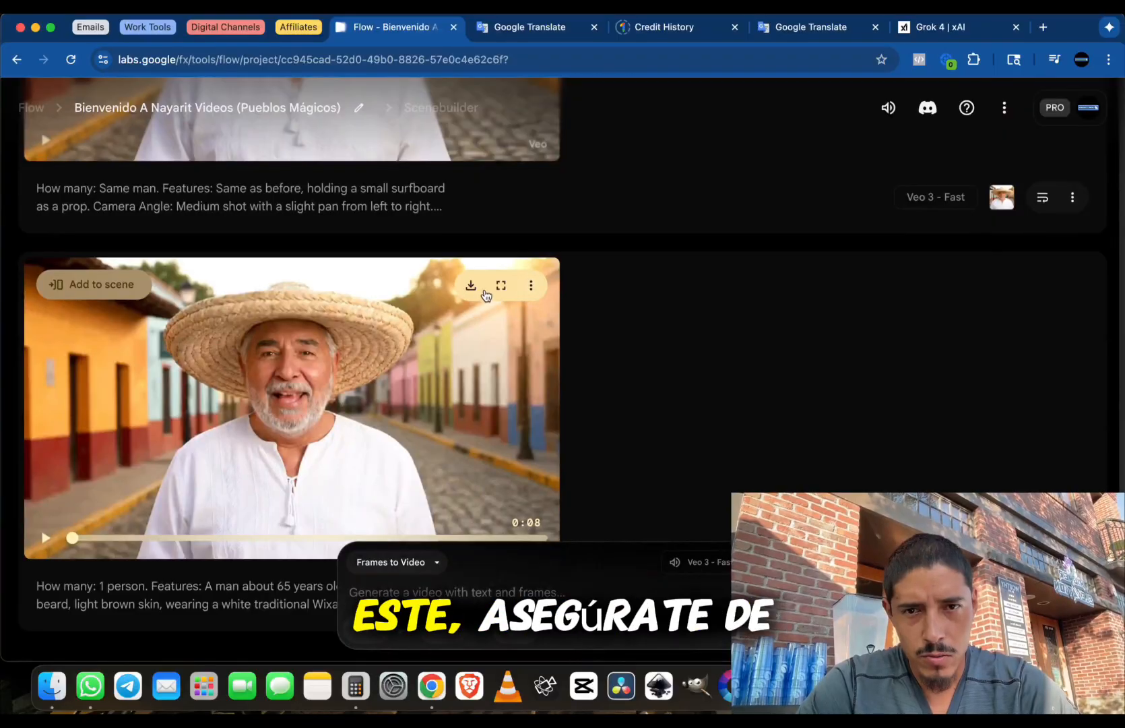
pyautogui.click(471, 285)
pyautogui.click(429, 394)
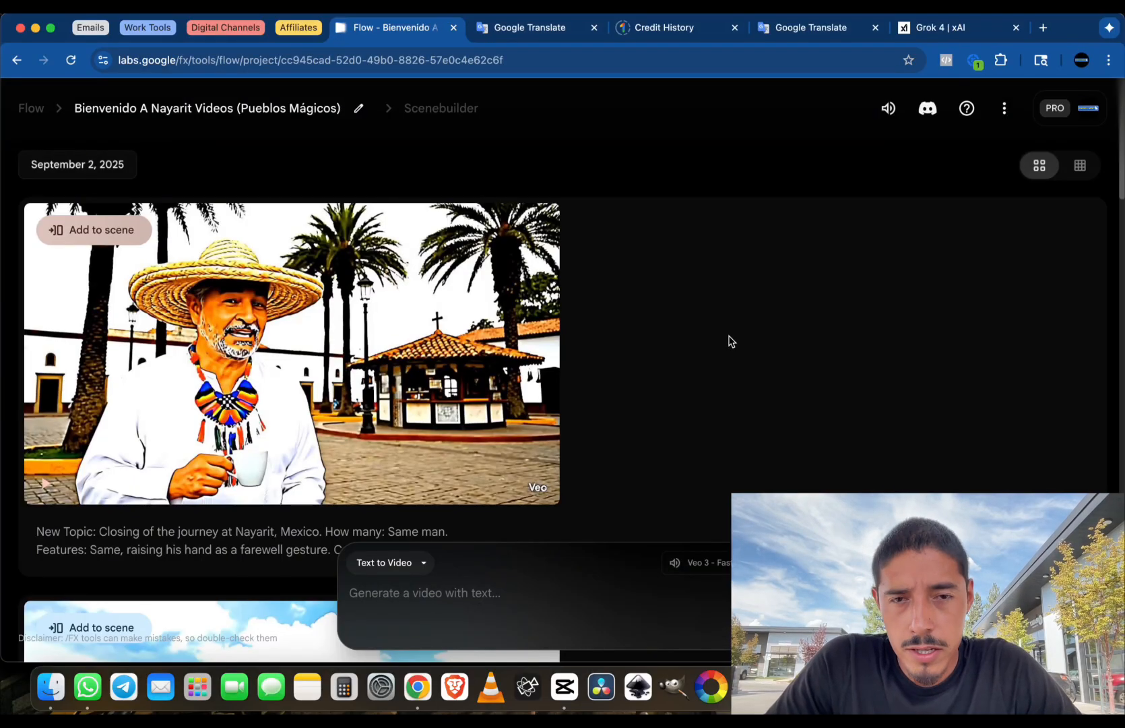
pyautogui.scroll(-2, 663, 296)
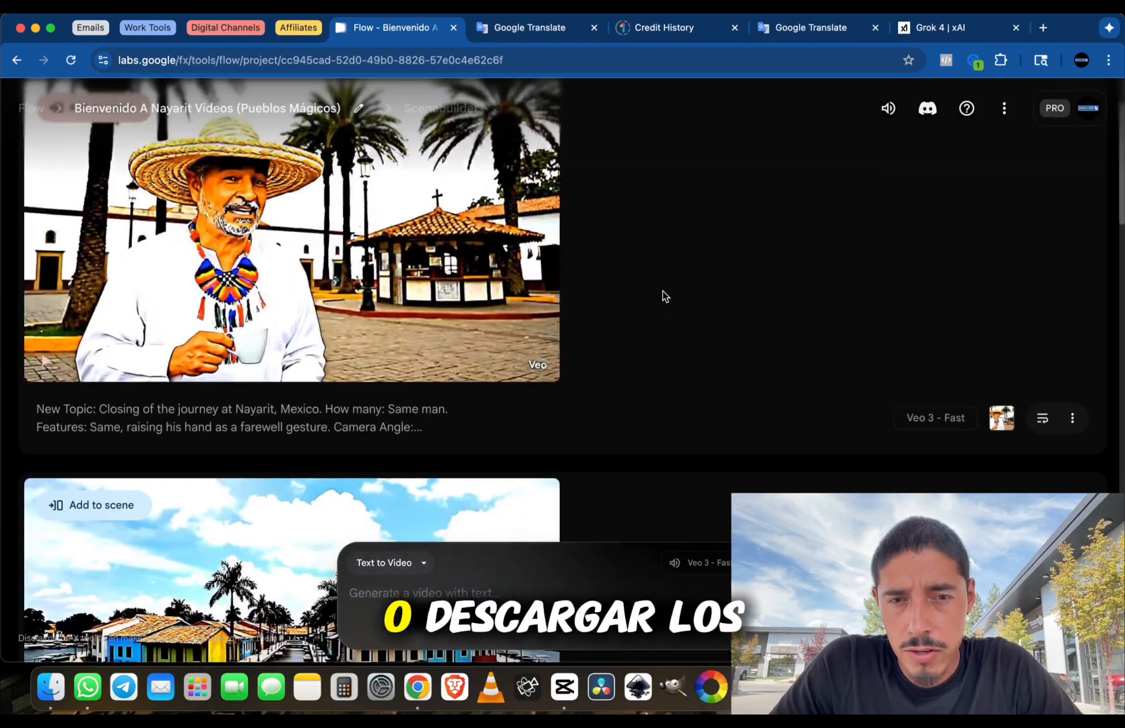
pyautogui.scroll(2, 663, 296)
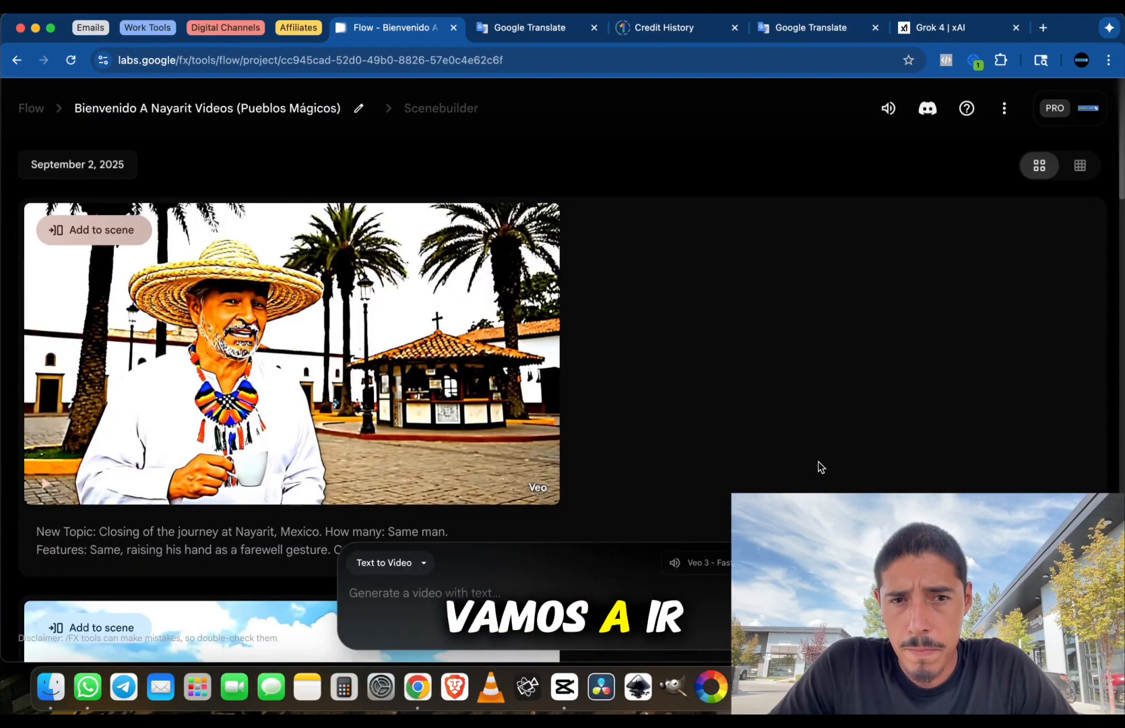
# Switch to CapCut and import the clips 2.mp4 to 8.mp4 from the VEO 3 tutorial sample folder
pyautogui.click(569, 695)
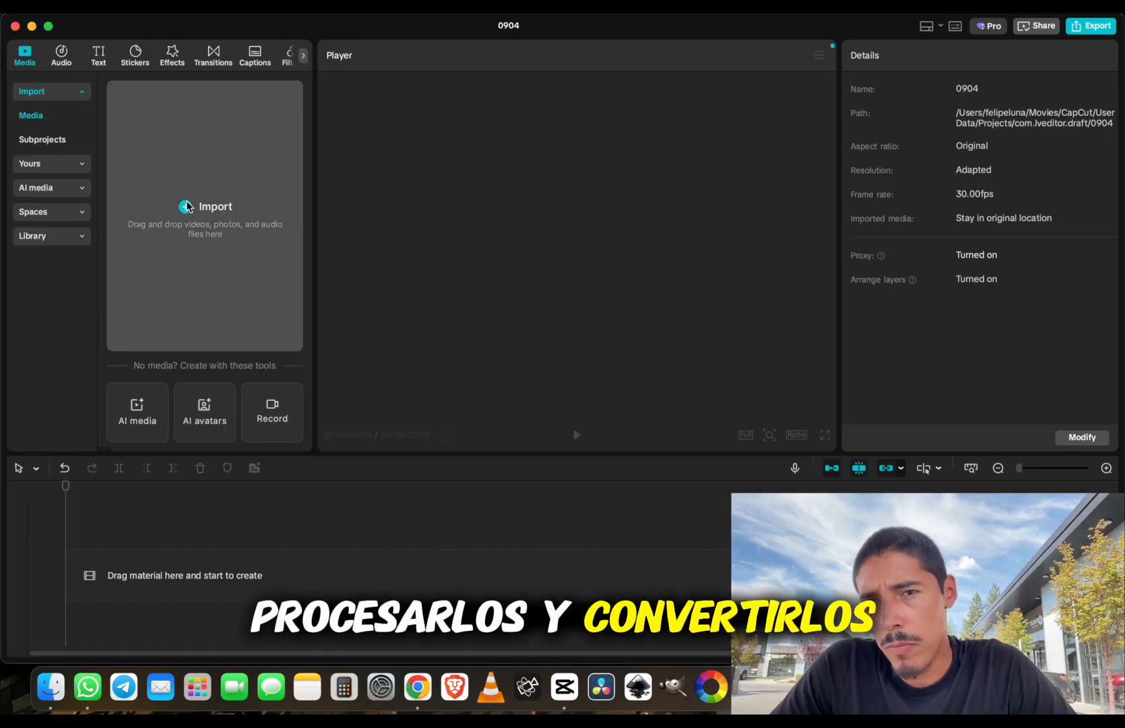
pyautogui.click(187, 207)
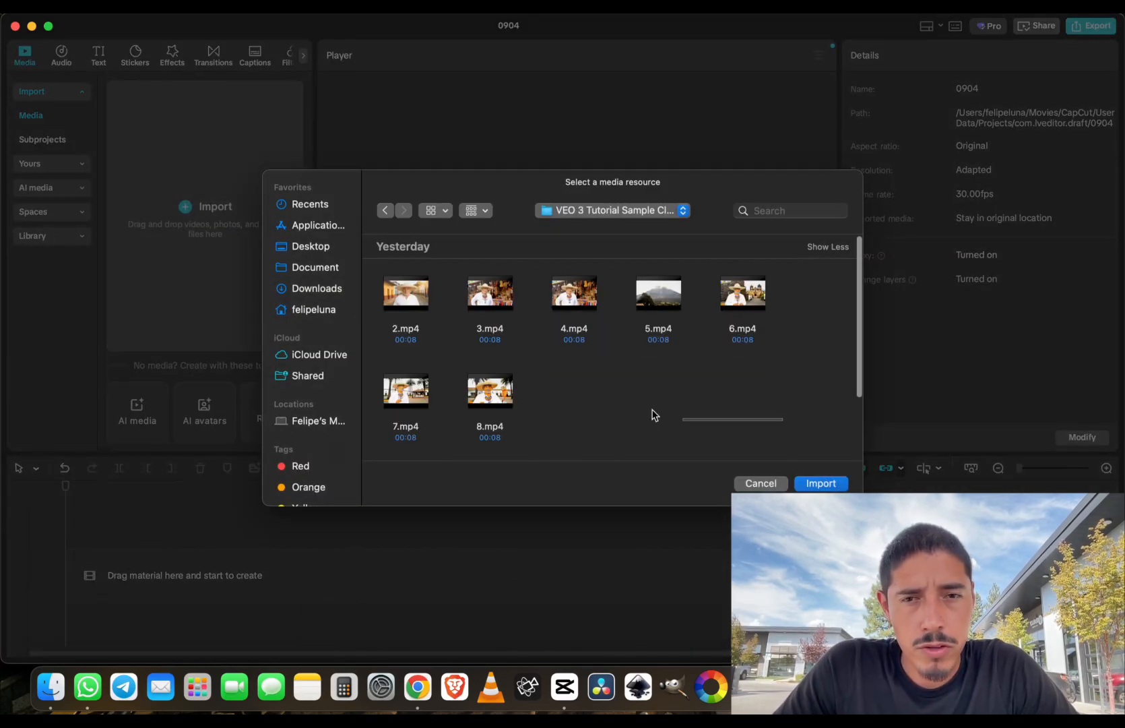
pyautogui.moveTo(652, 415); pyautogui.dragTo(376, 290)
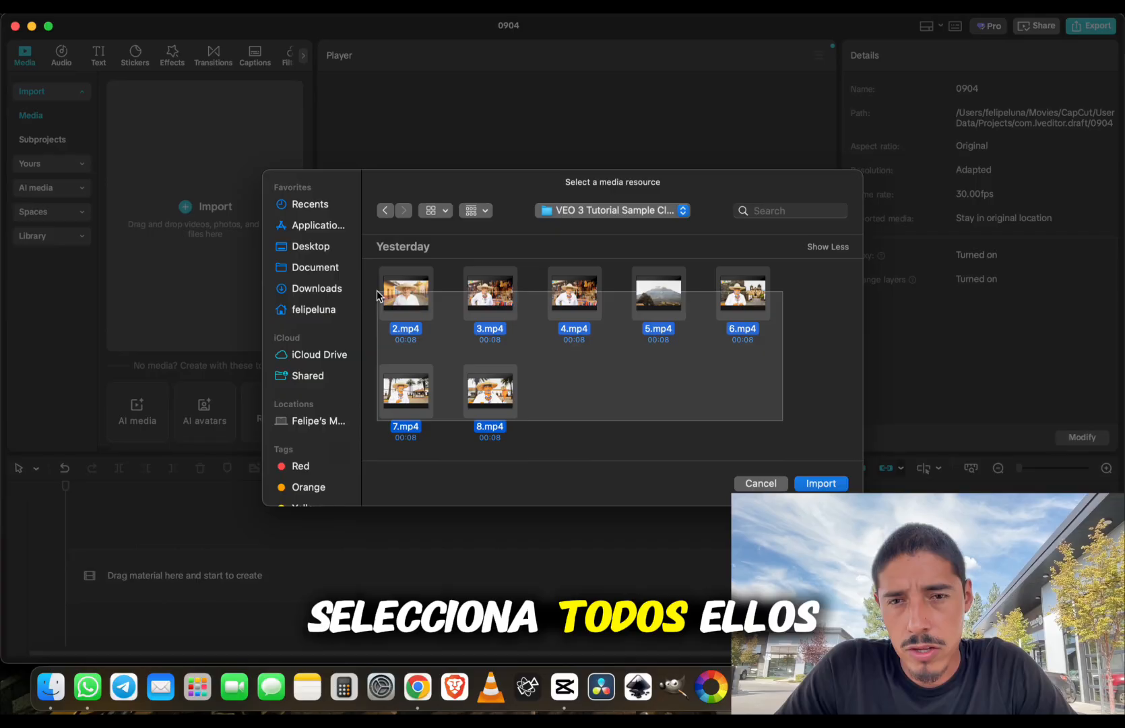
pyautogui.click(696, 378)
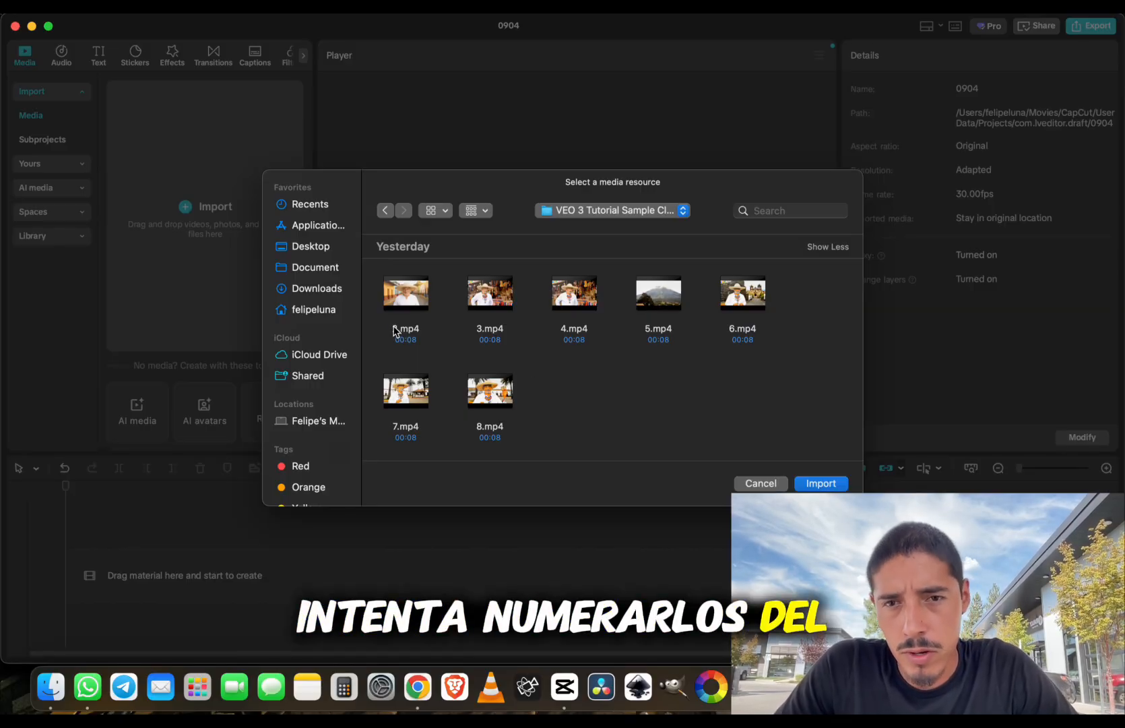
pyautogui.scroll(1, 656, 388)
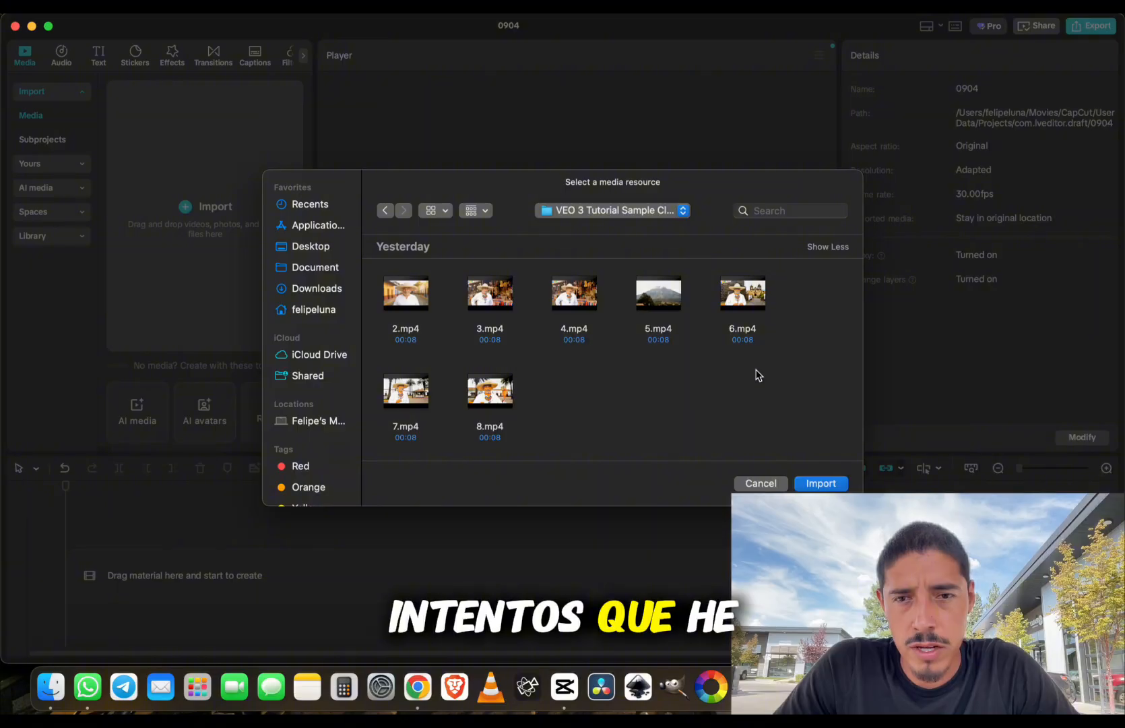
pyautogui.scroll(2, 473, 346)
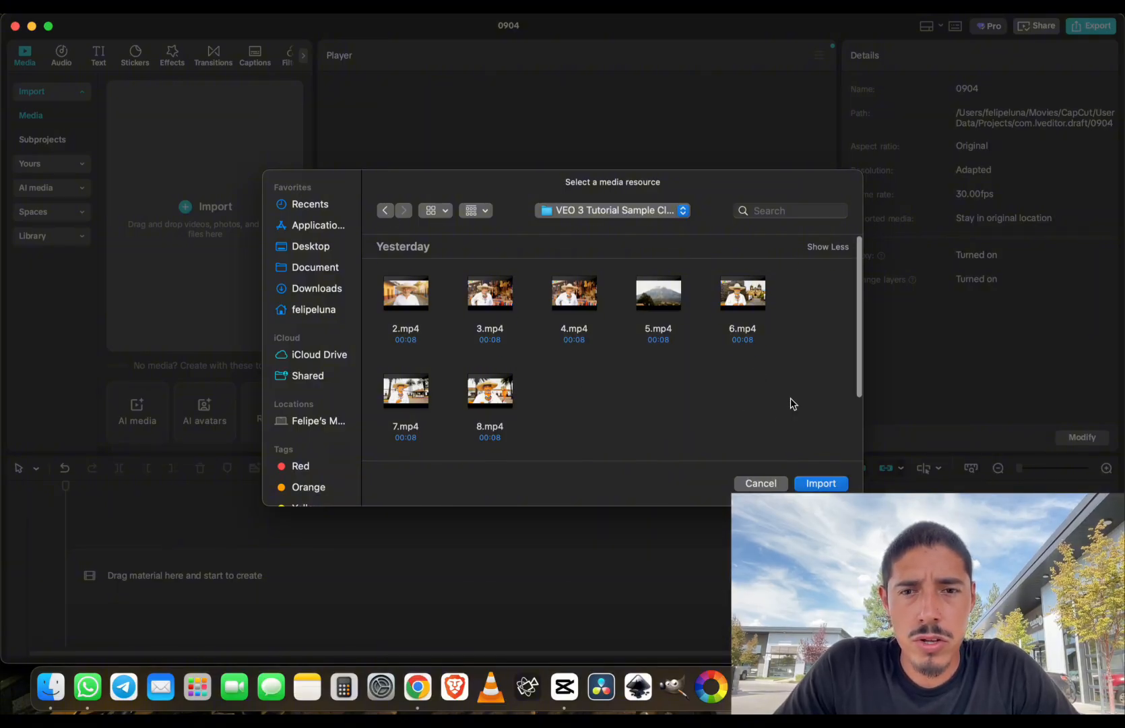
pyautogui.moveTo(791, 402); pyautogui.dragTo(392, 308)
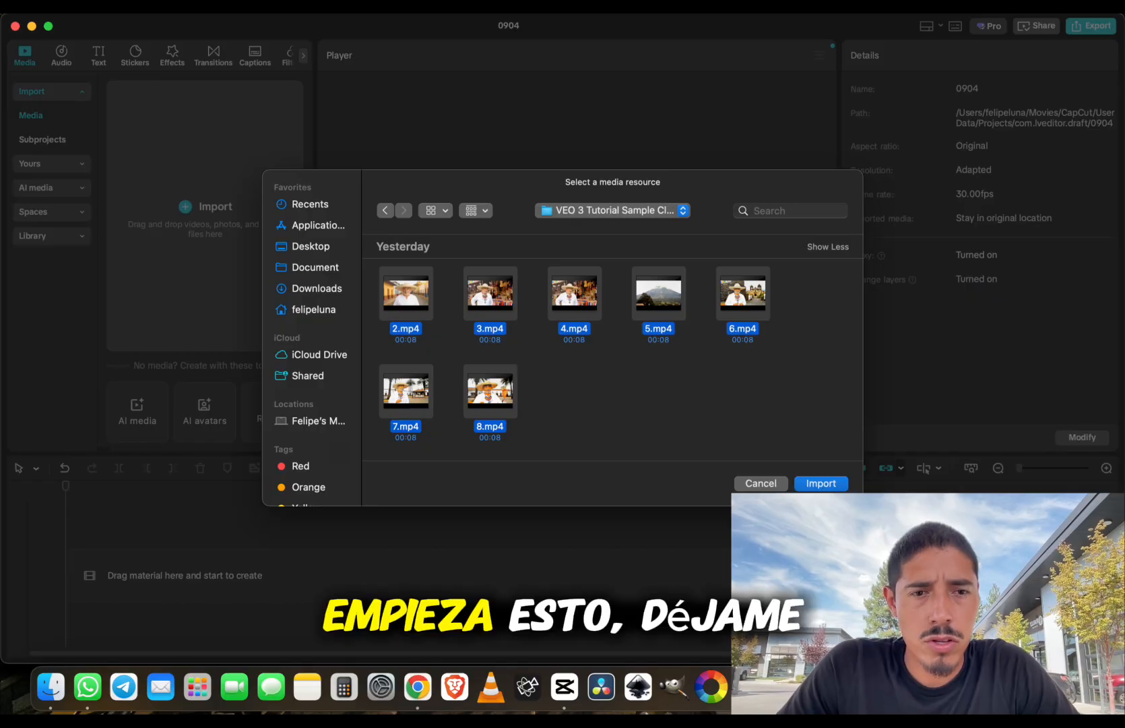
pyautogui.click(814, 482)
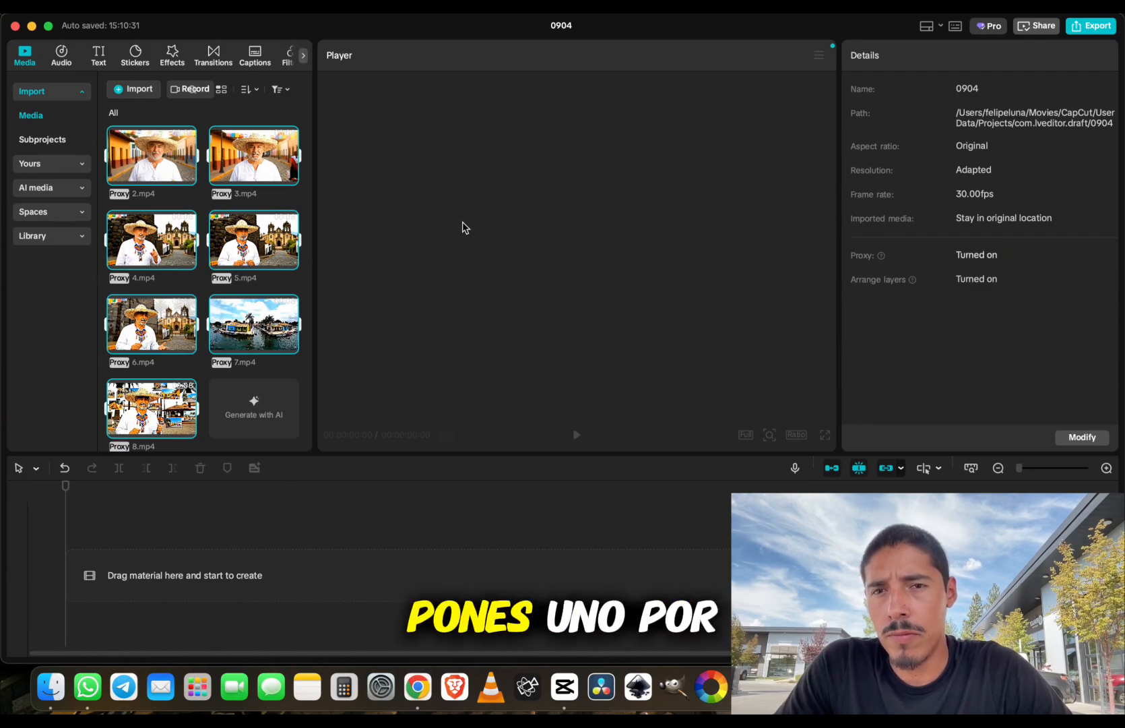
pyautogui.click(204, 384)
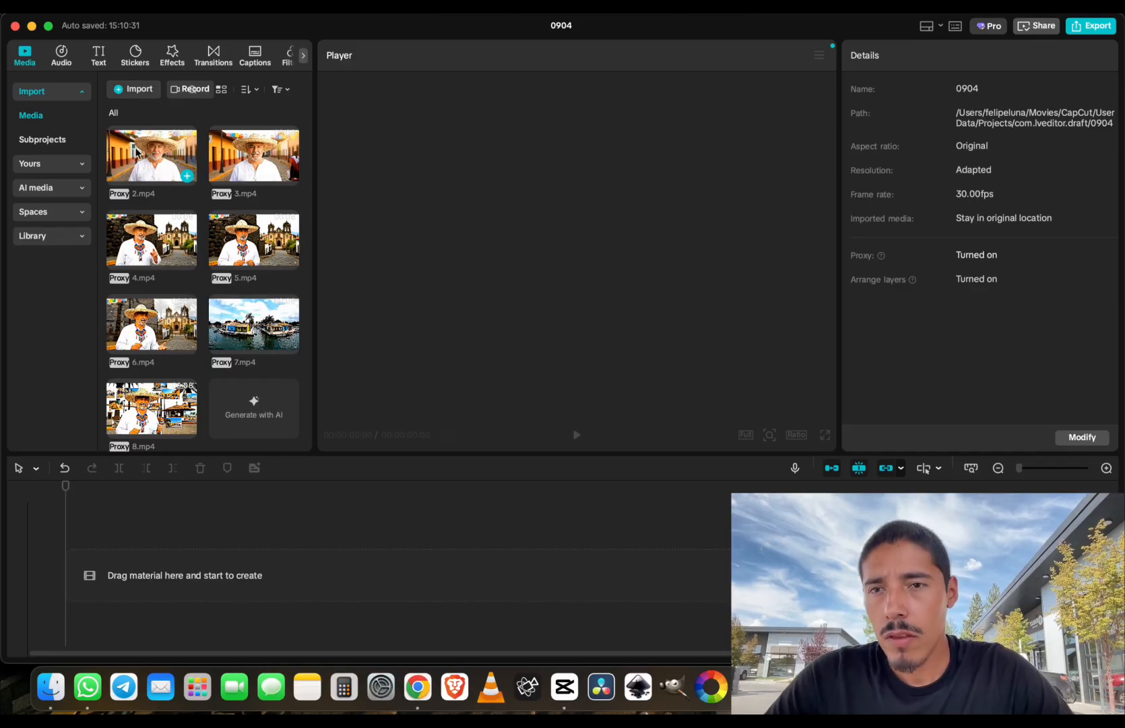
# Place 2.mp4 at the start of the timeline and play back its beginning
pyautogui.moveTo(137, 151); pyautogui.dragTo(159, 578)
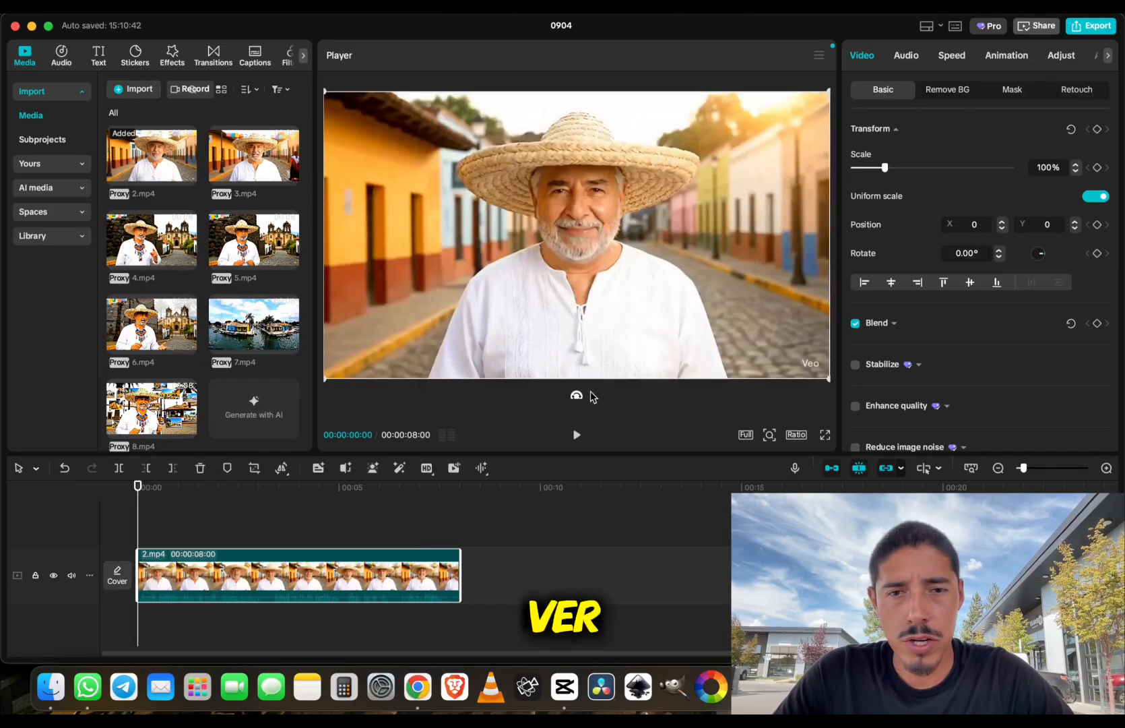
pyautogui.click(577, 436)
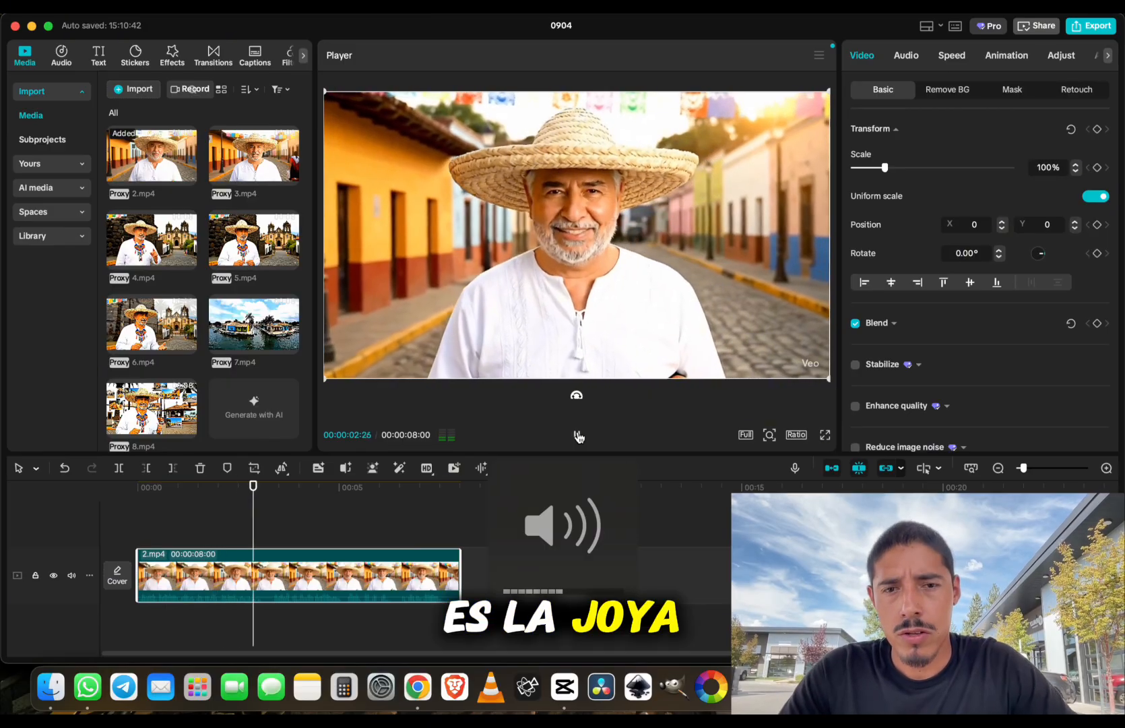
pyautogui.click(578, 436)
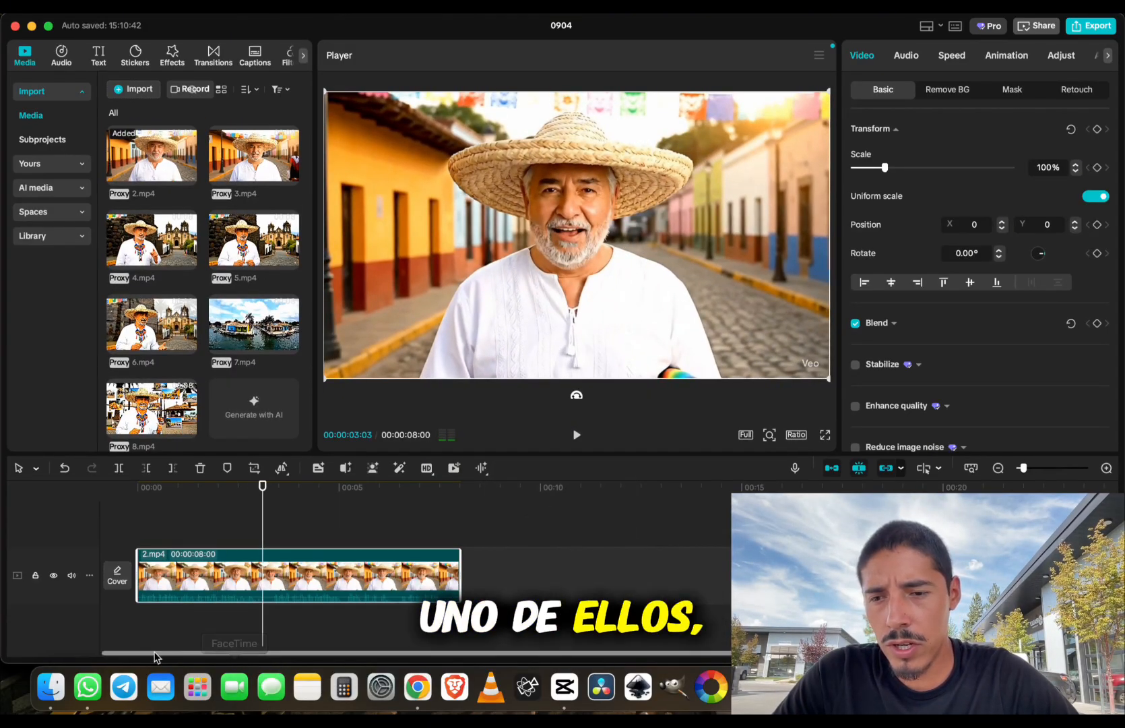
# Bring in the missing clip 1.mp4 from Finder and insert it on the timeline before 2.mp4
pyautogui.click(50, 686)
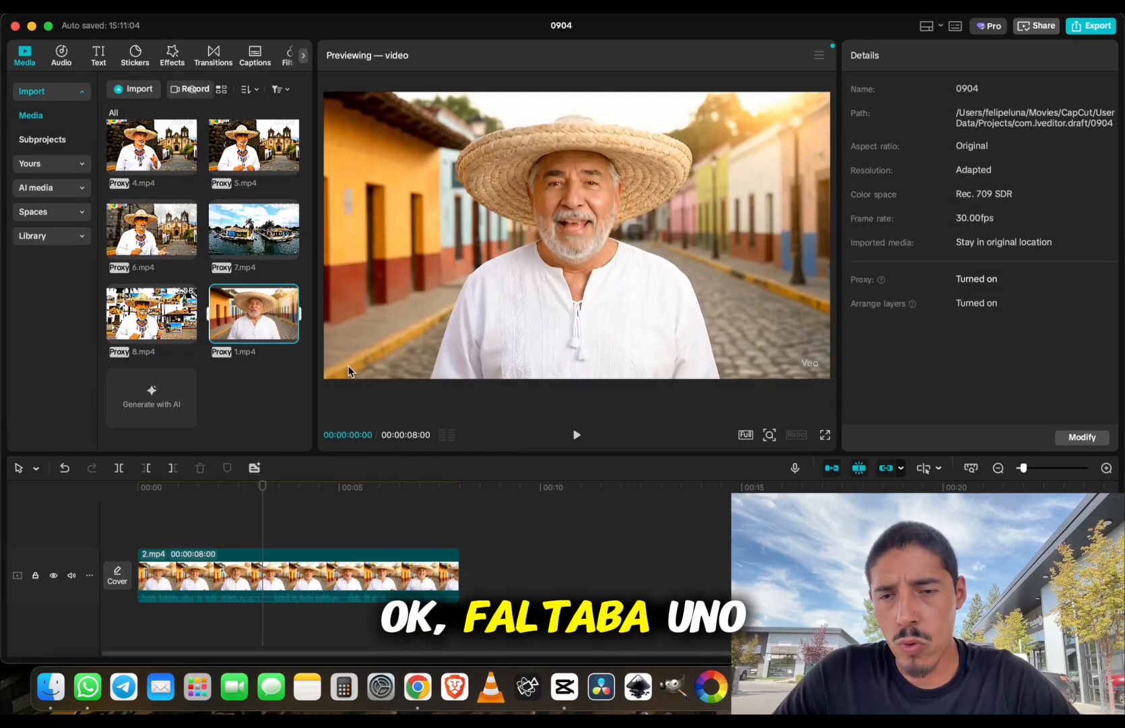
pyautogui.click(274, 570)
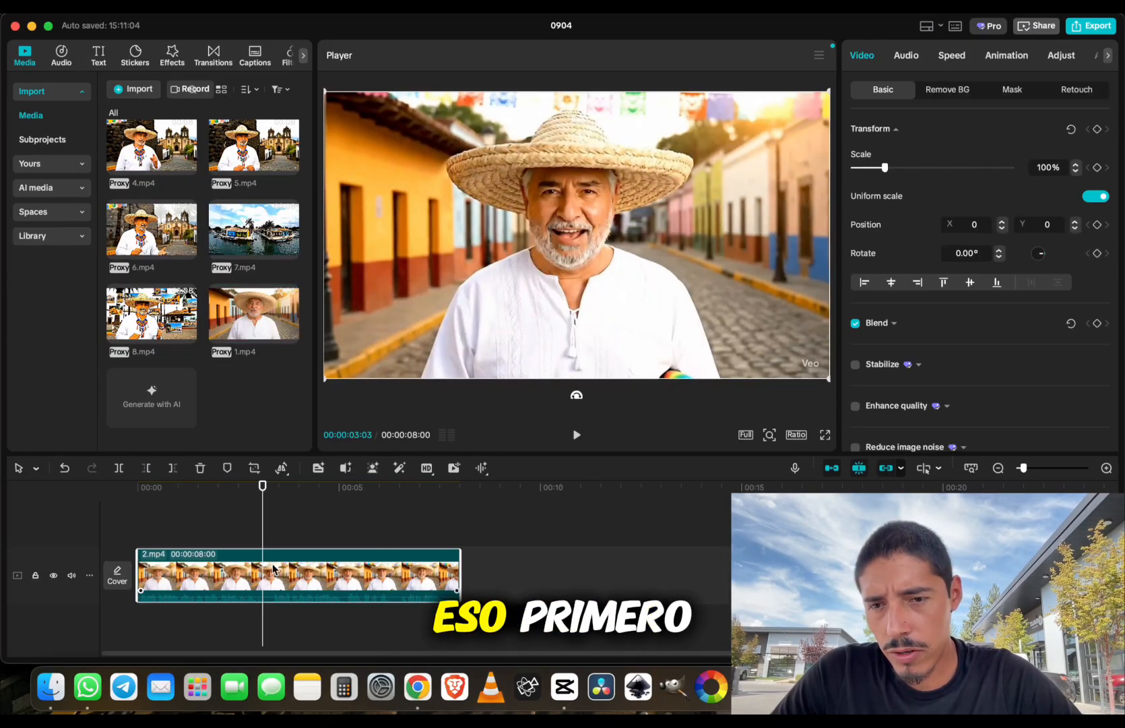
pyautogui.moveTo(254, 313); pyautogui.dragTo(133, 564)
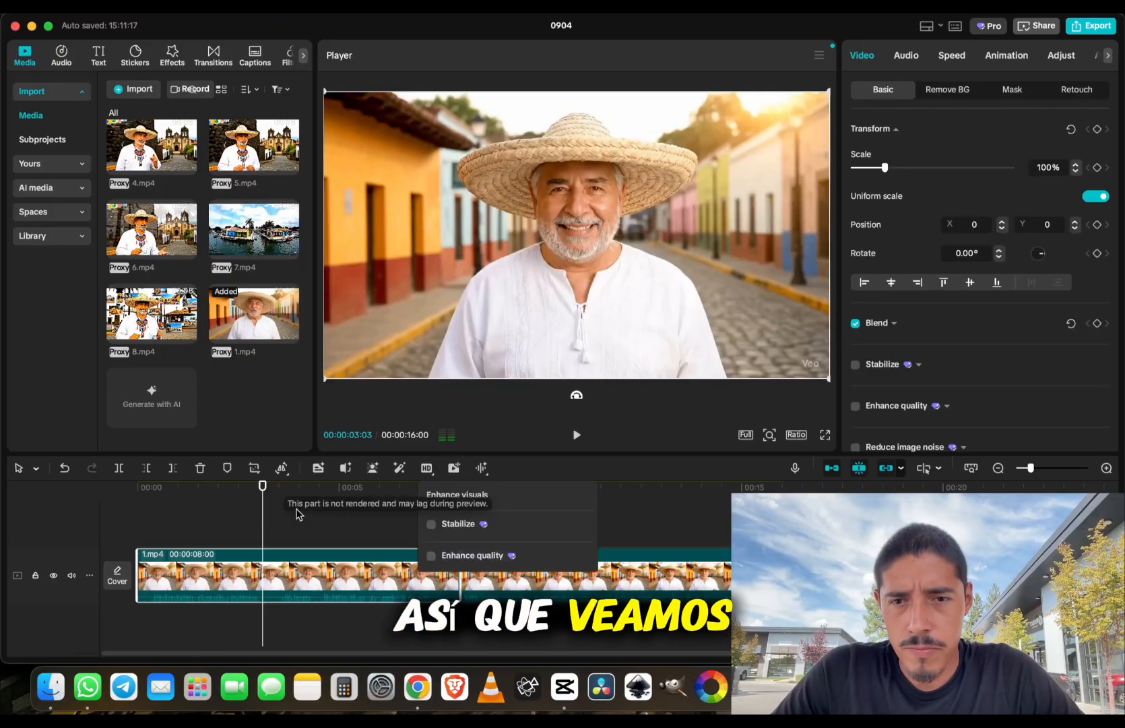
# Set the project's aspect ratio to 9:16 and select the 1.mp4 clip in the preview
pyautogui.click(741, 397)
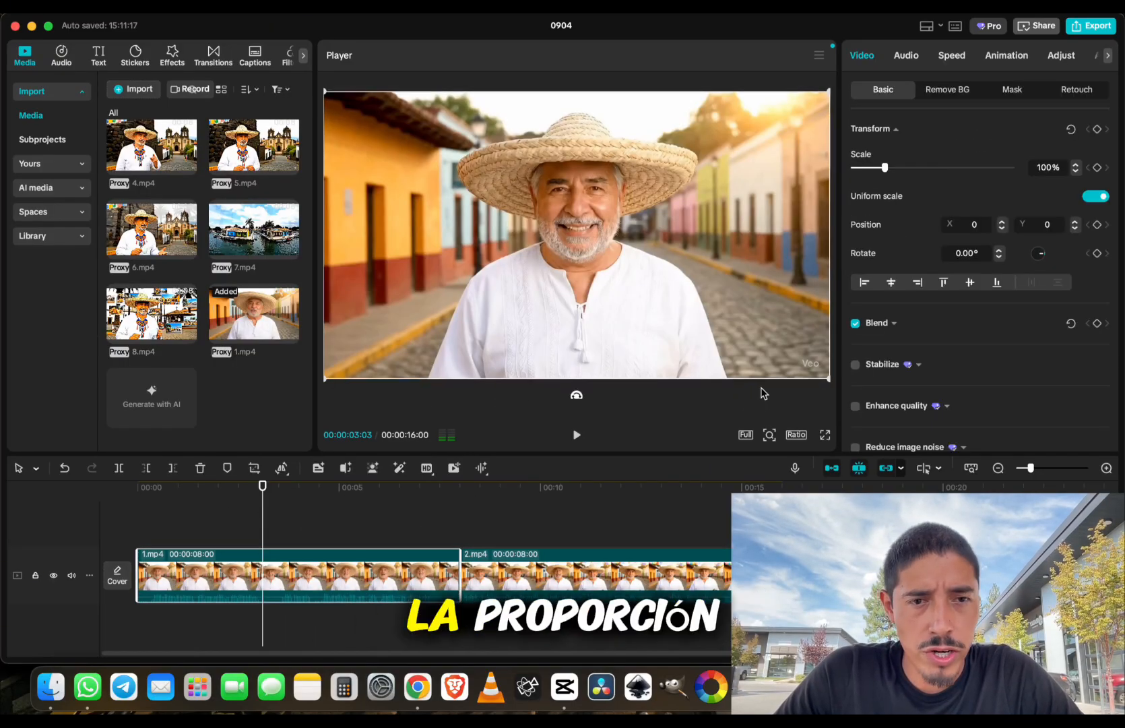
pyautogui.click(795, 435)
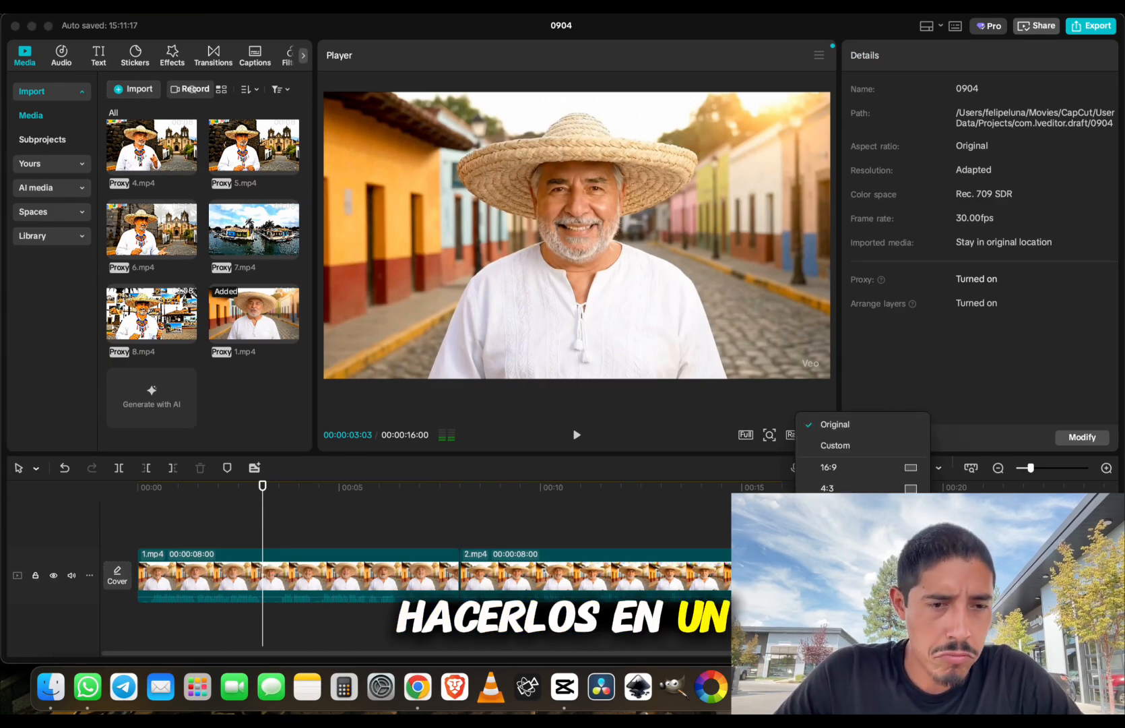
pyautogui.click(835, 572)
pyautogui.click(614, 244)
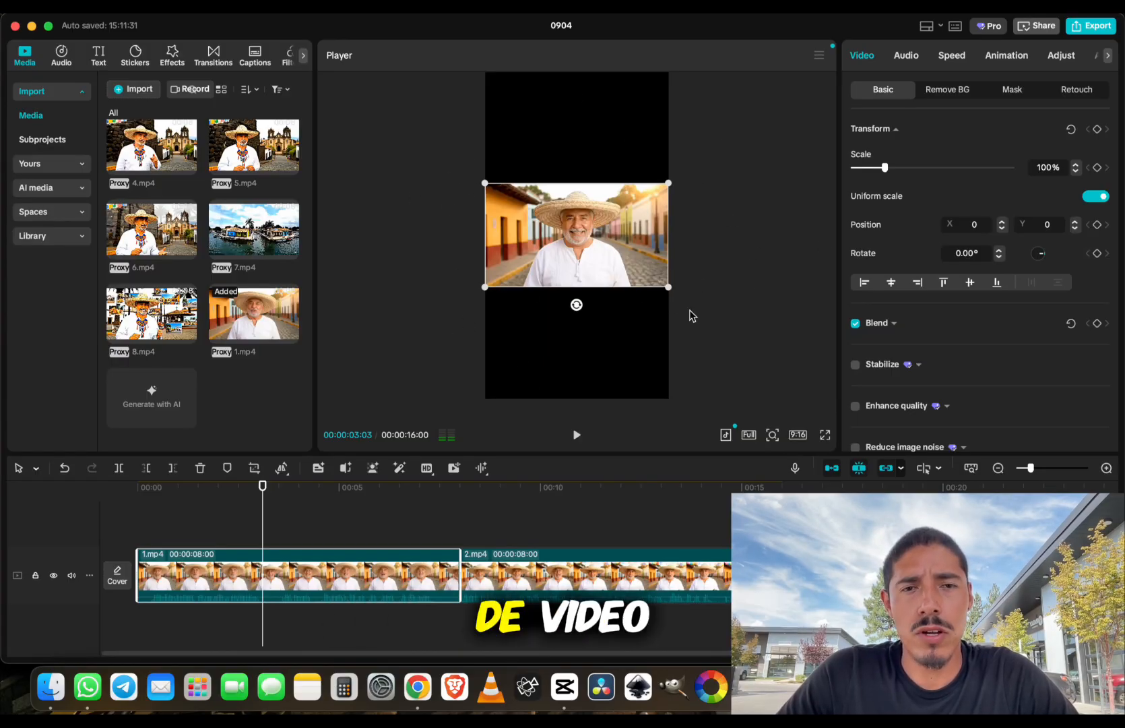
# Remove the 2.mp4 clip from the timeline, leaving only 1.mp4
pyautogui.click(755, 178)
pyautogui.click(601, 280)
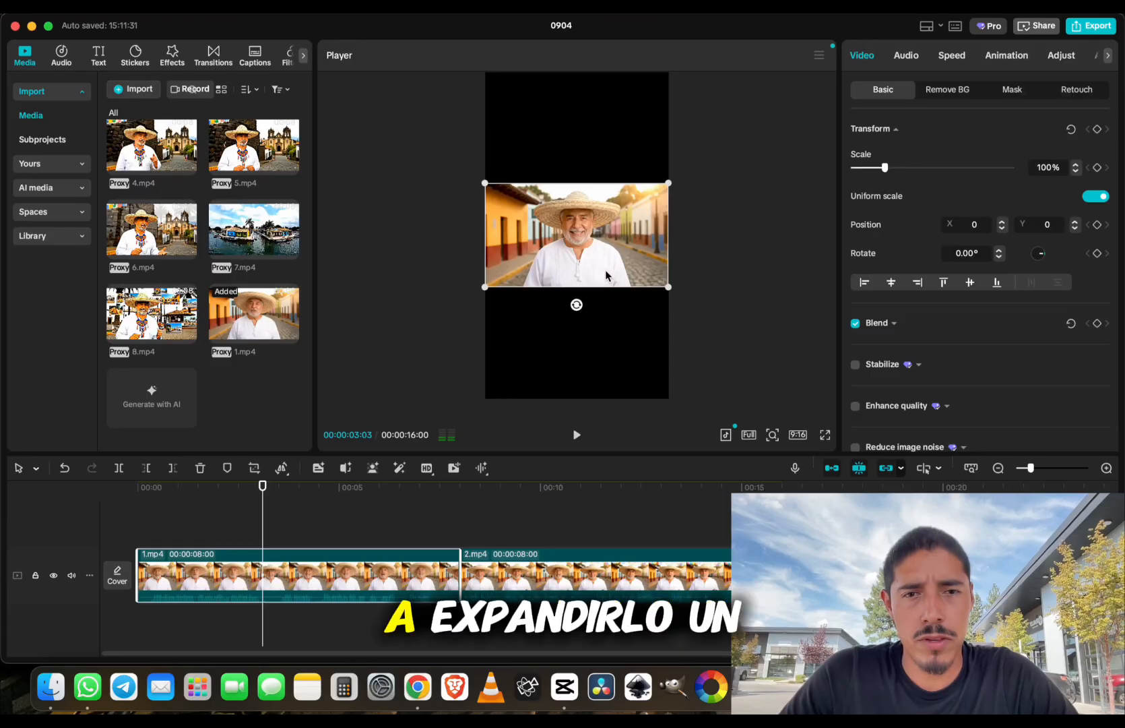
pyautogui.click(675, 588)
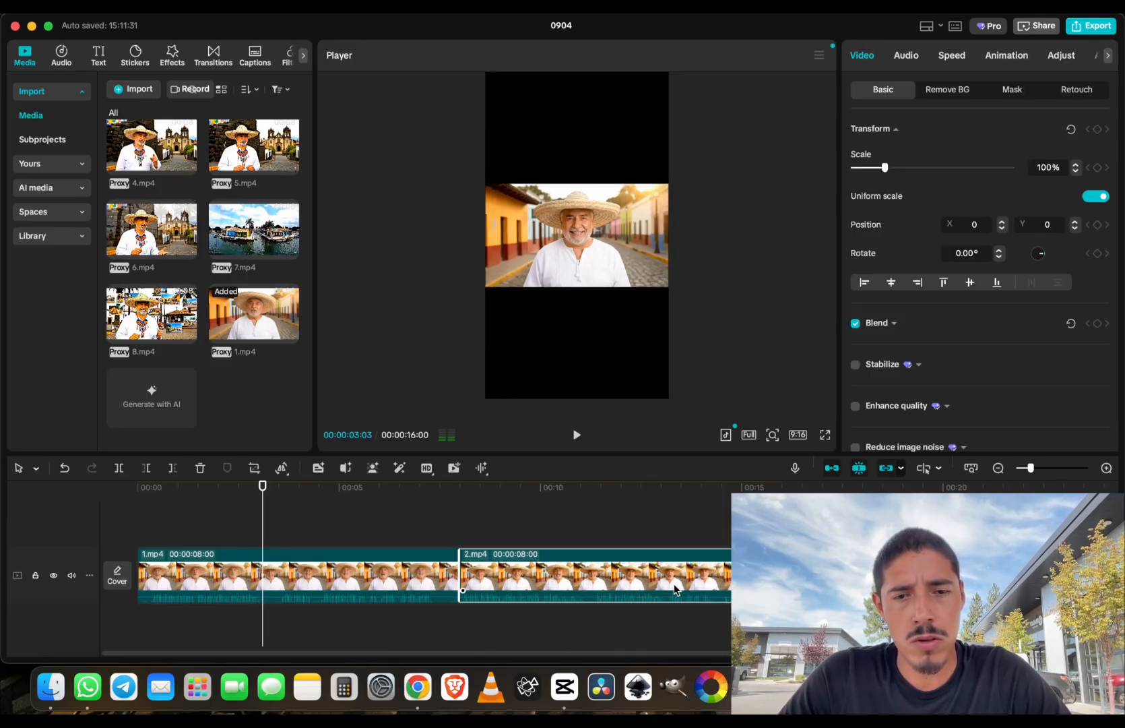
pyautogui.press('Delete')
# Enlarge the 1.mp4 clip uniformly to a scale of 170% in the vertical frame
pyautogui.click(667, 286)
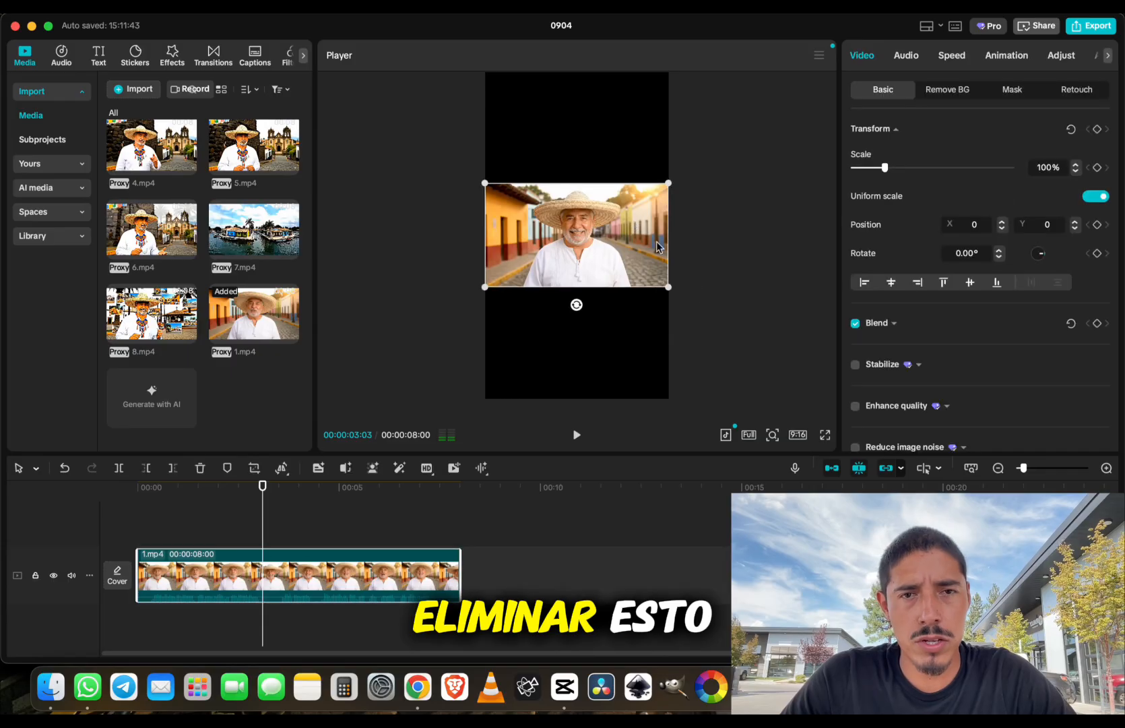
pyautogui.moveTo(668, 288); pyautogui.dragTo(826, 341)
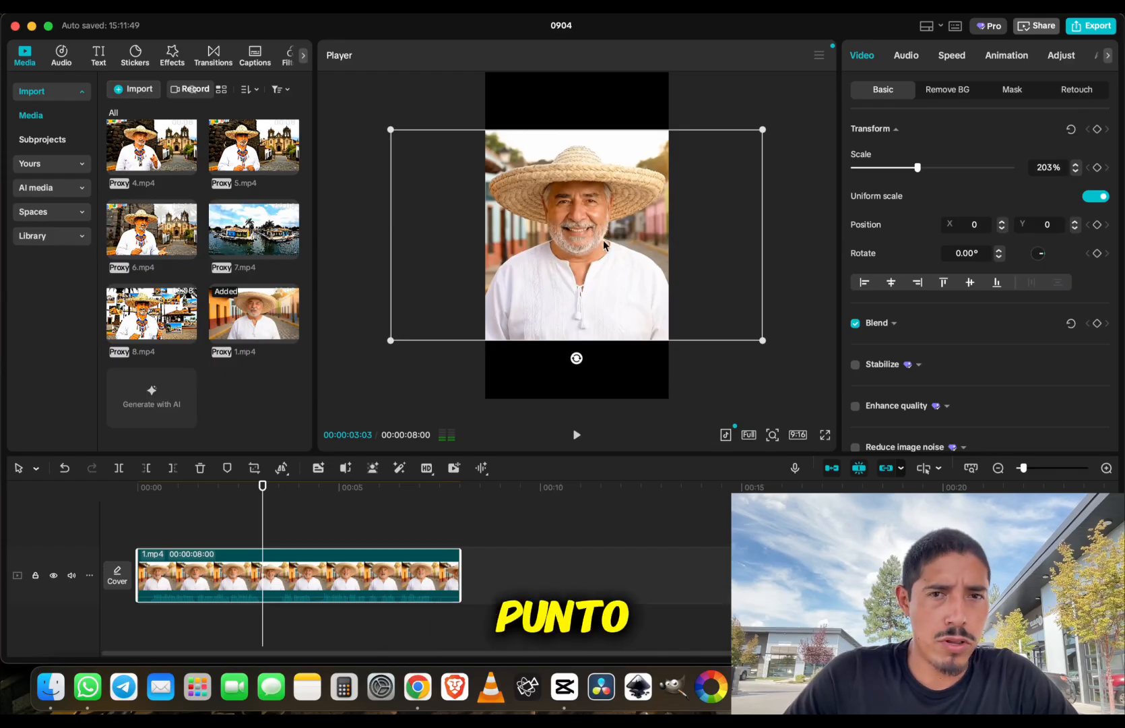
pyautogui.moveTo(602, 246); pyautogui.dragTo(601, 246)
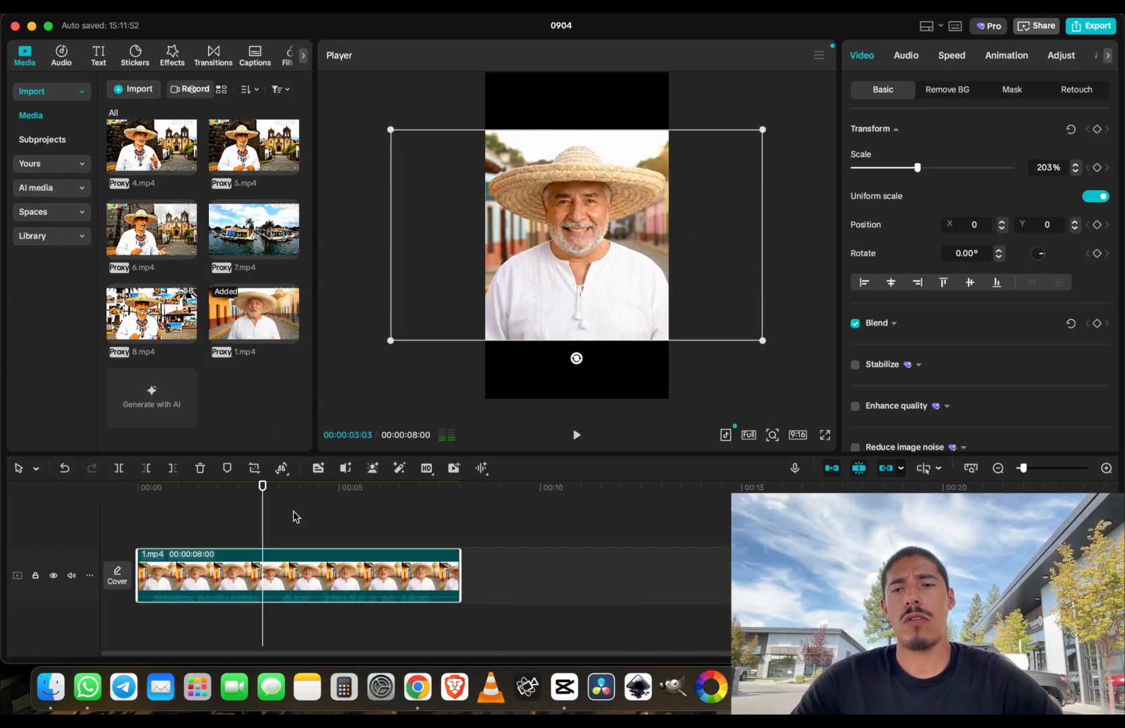
pyautogui.moveTo(262, 502); pyautogui.dragTo(436, 506)
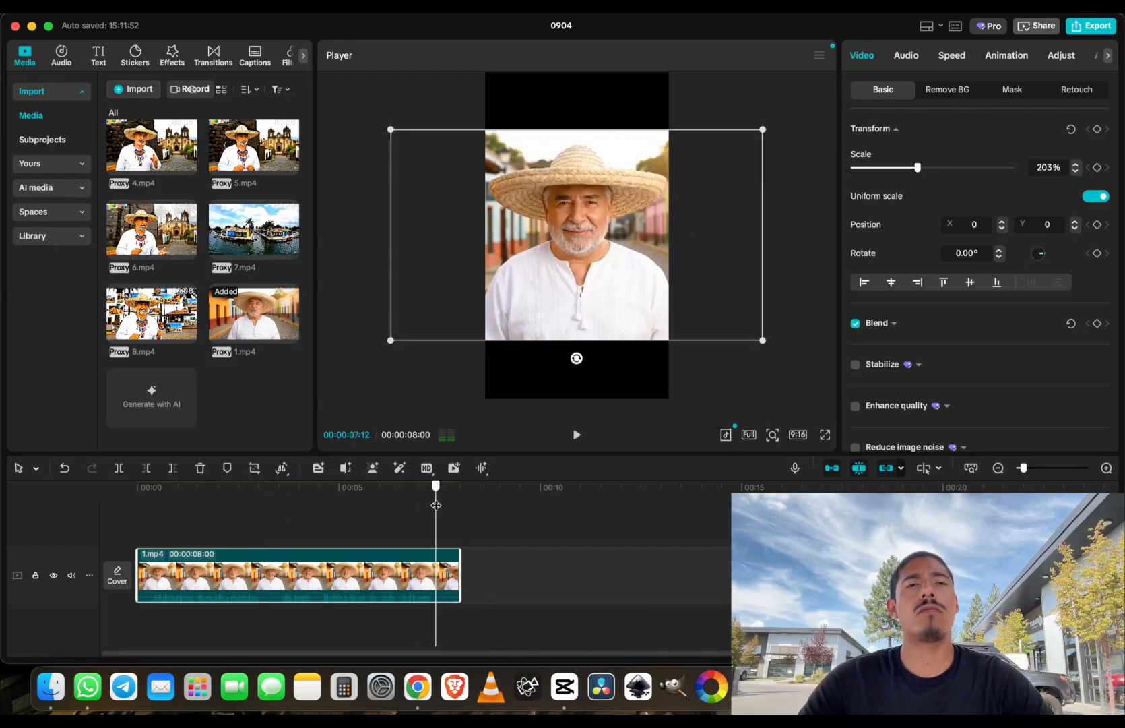
pyautogui.click(1076, 172)
pyautogui.click(1076, 172)
pyautogui.click(1076, 172)
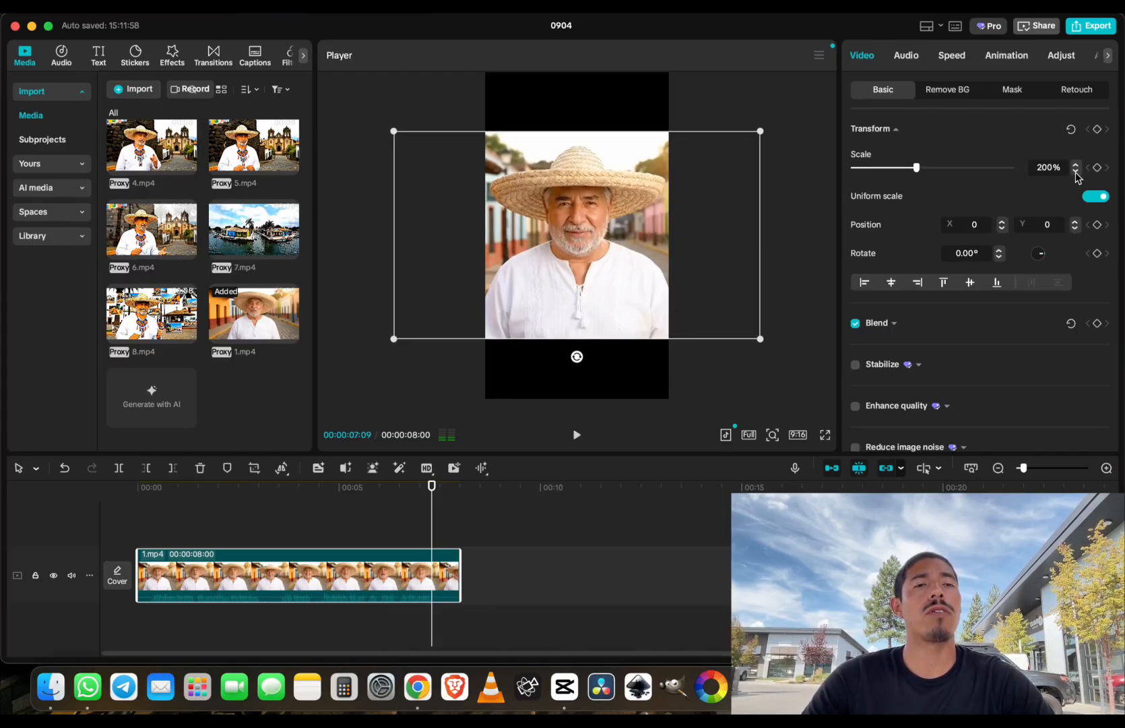
pyautogui.moveTo(761, 338); pyautogui.dragTo(727, 320)
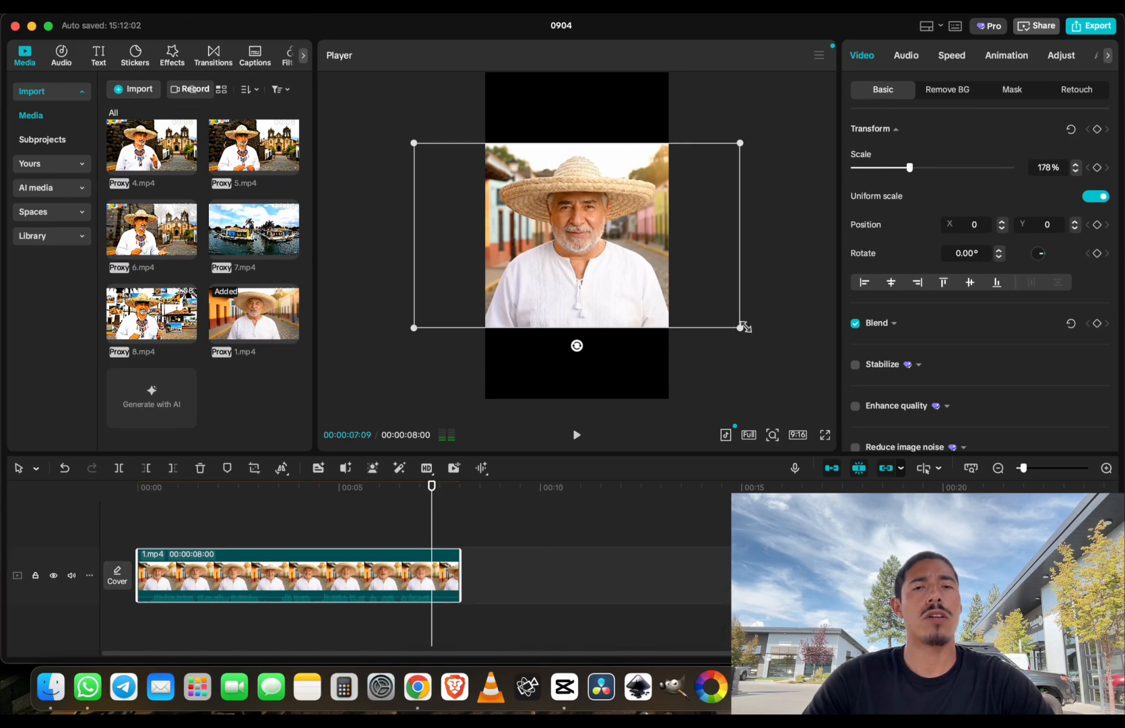
pyautogui.click(1076, 172)
pyautogui.click(1076, 171)
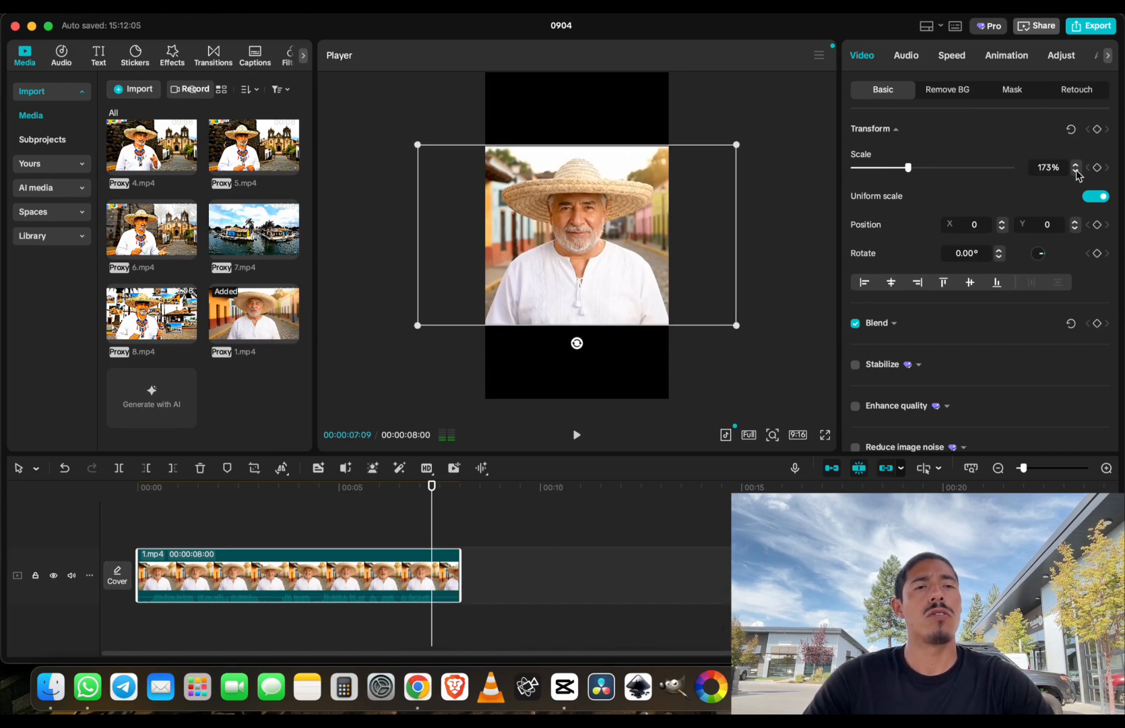
pyautogui.click(1076, 171)
pyautogui.click(1076, 171)
pyautogui.click(801, 293)
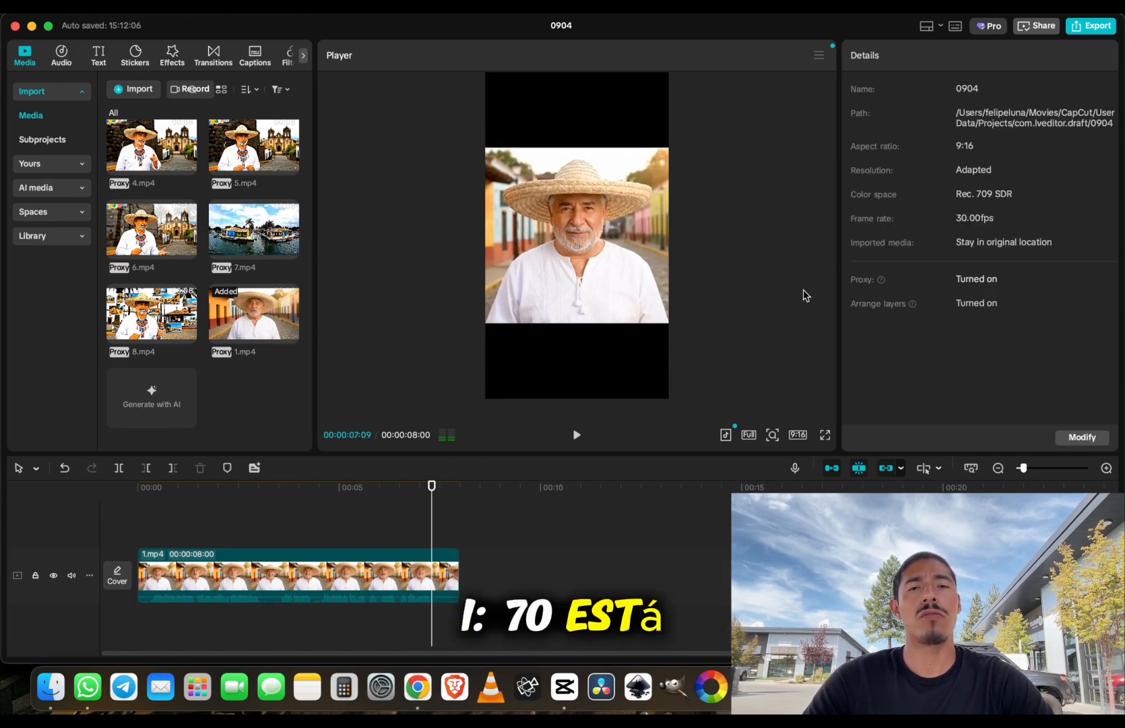
# Shift the 1.mp4 clip down in the frame to a Y position of -190, keeping it horizontally centred
pyautogui.click(646, 254)
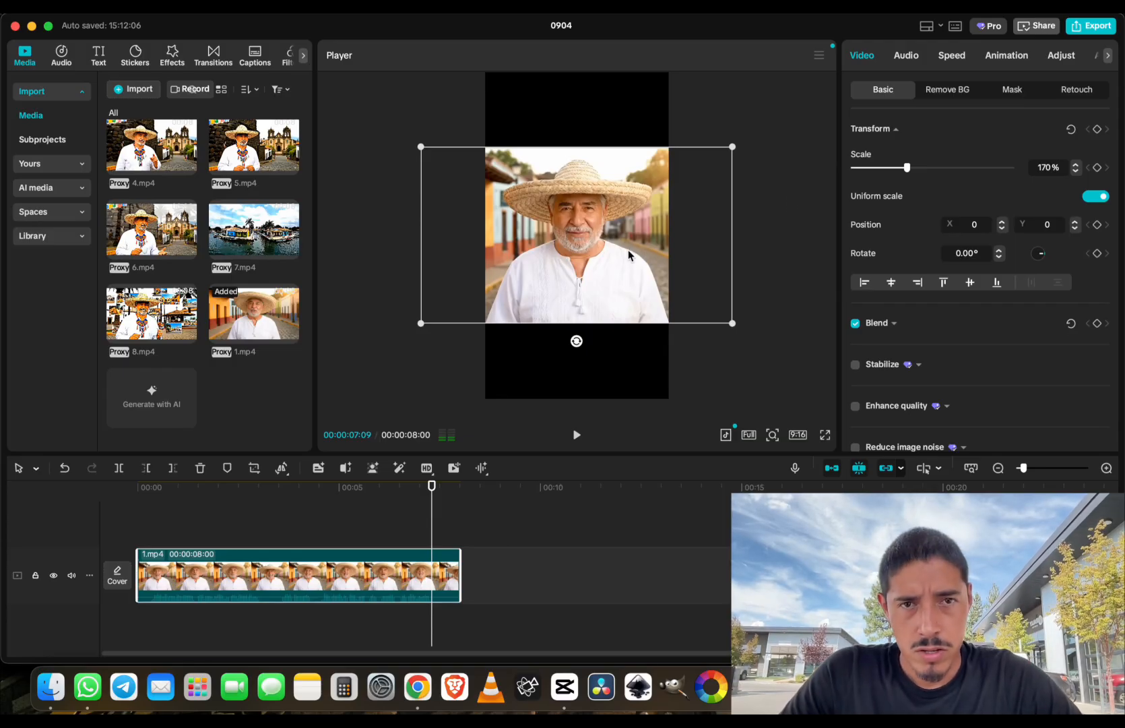
pyautogui.click(737, 196)
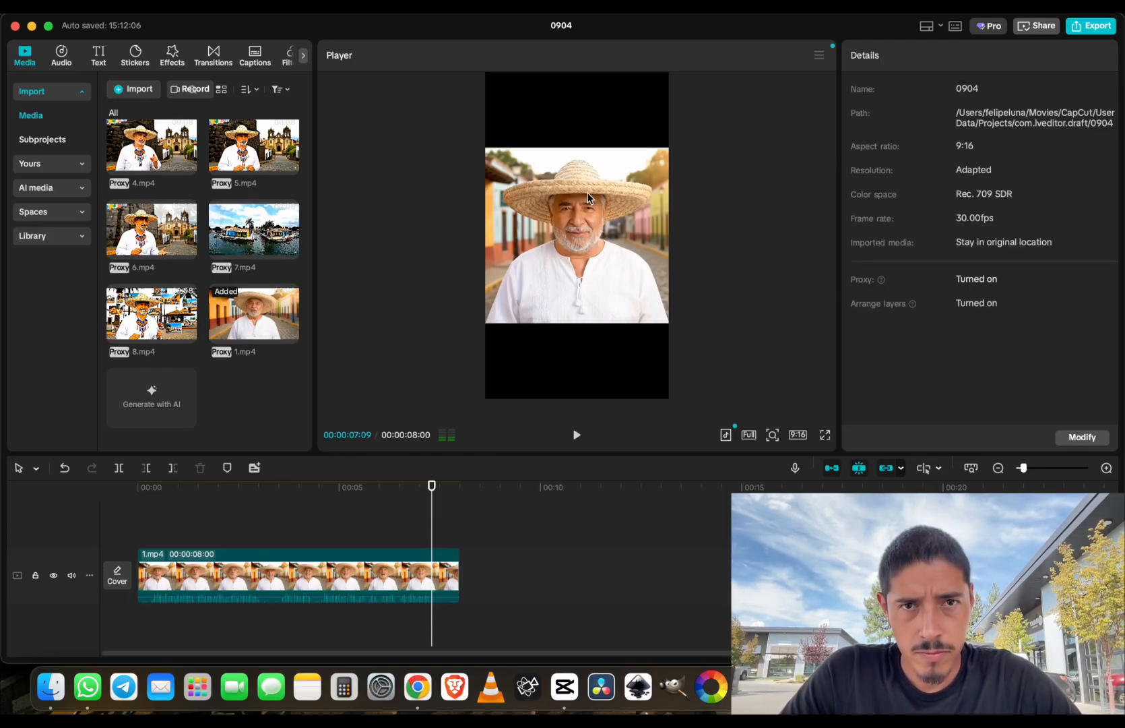
pyautogui.click(605, 251)
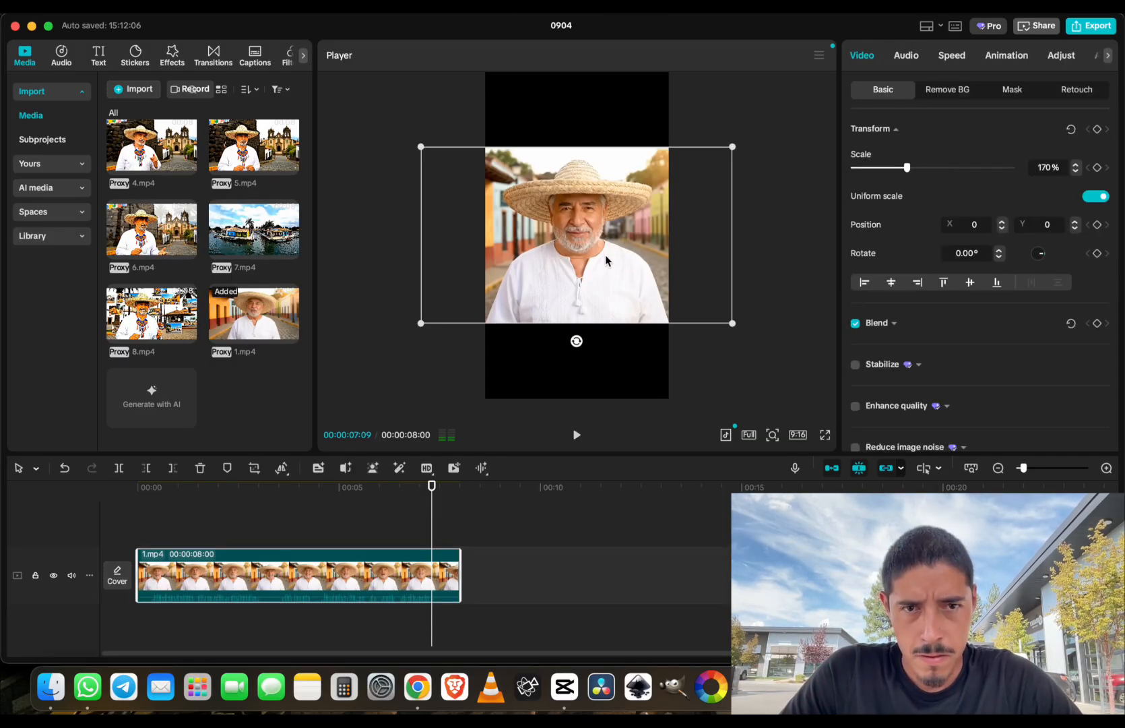
pyautogui.moveTo(605, 292)
pyautogui.mouseDown()
pyautogui.moveTo(610, 354)
pyautogui.moveTo(607, 273)
pyautogui.mouseUp()
pyautogui.click(739, 228)
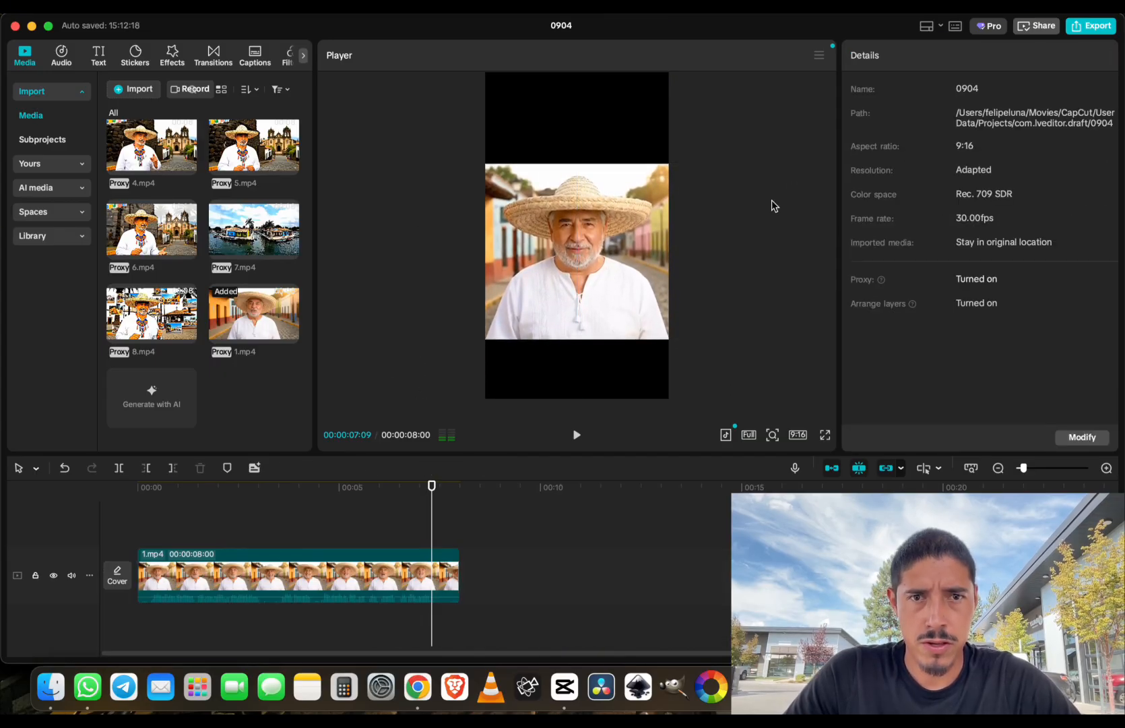
pyautogui.click(605, 246)
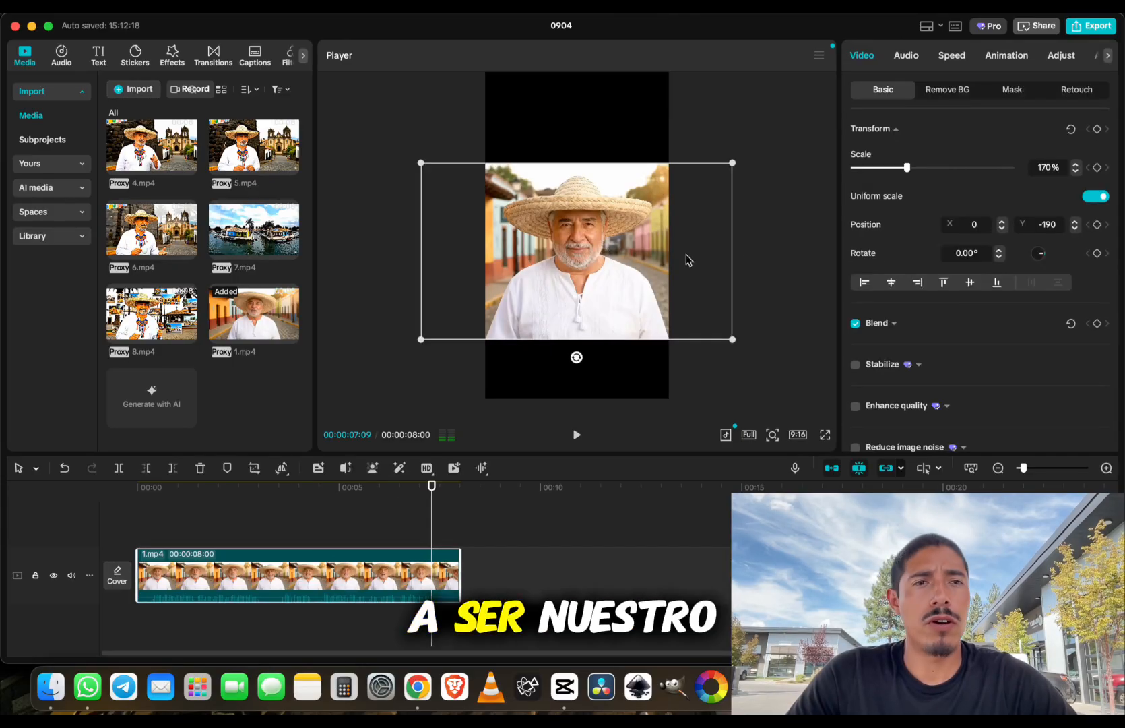
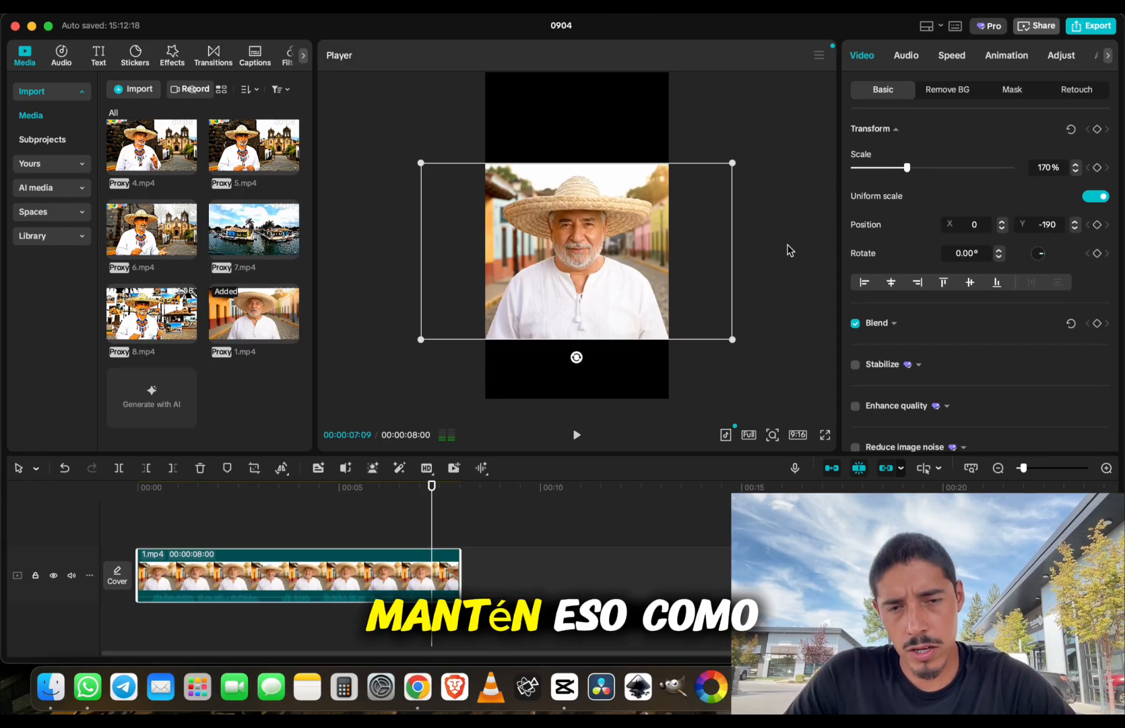
# Place 2.mp4 and 3.mp4 in order after 1.mp4 on the timeline
pyautogui.click(352, 342)
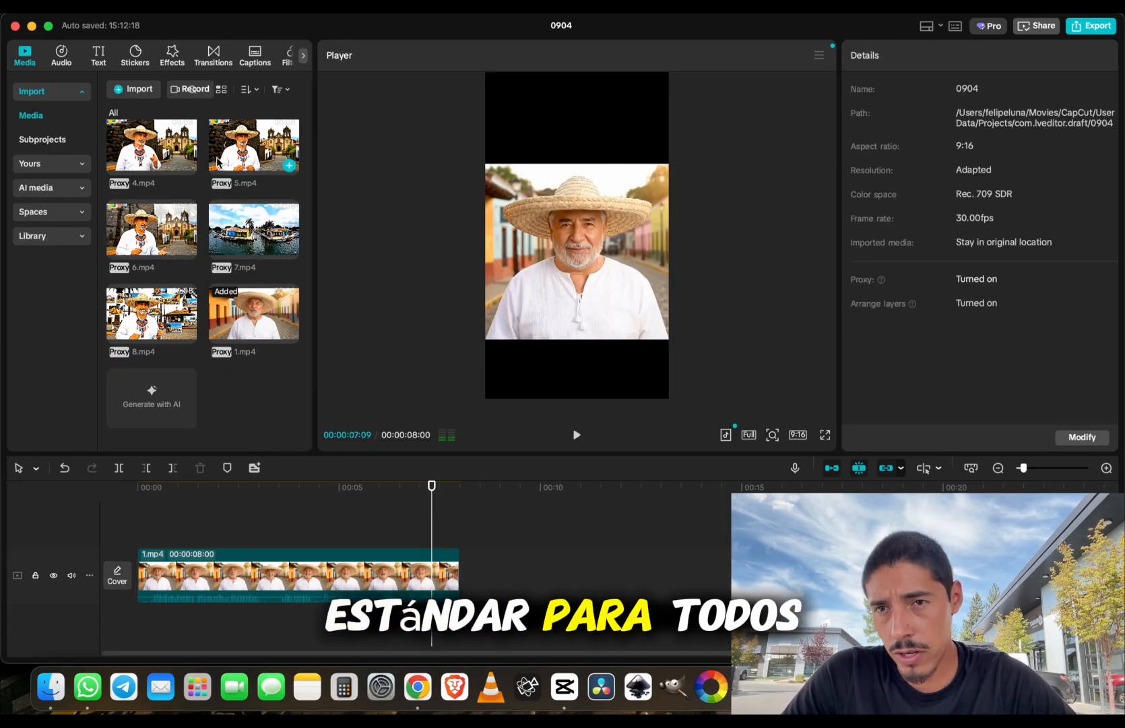
pyautogui.scroll(3, 196, 181)
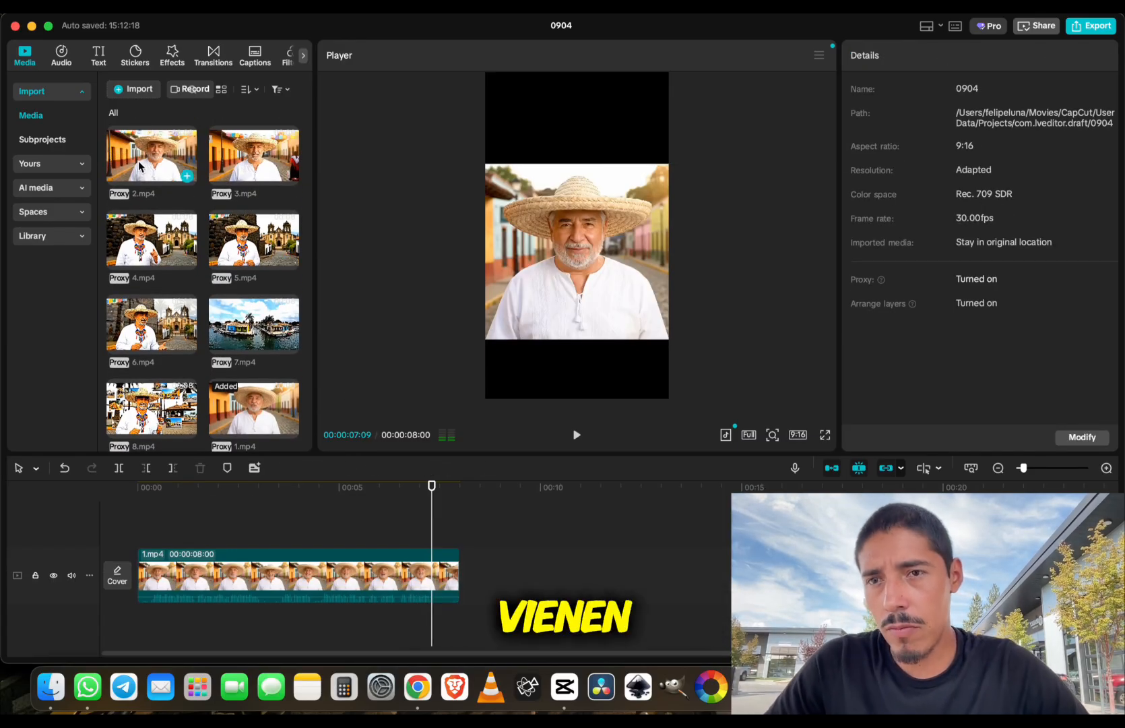
pyautogui.moveTo(139, 165); pyautogui.dragTo(488, 585)
pyautogui.moveTo(256, 158); pyautogui.dragTo(819, 572)
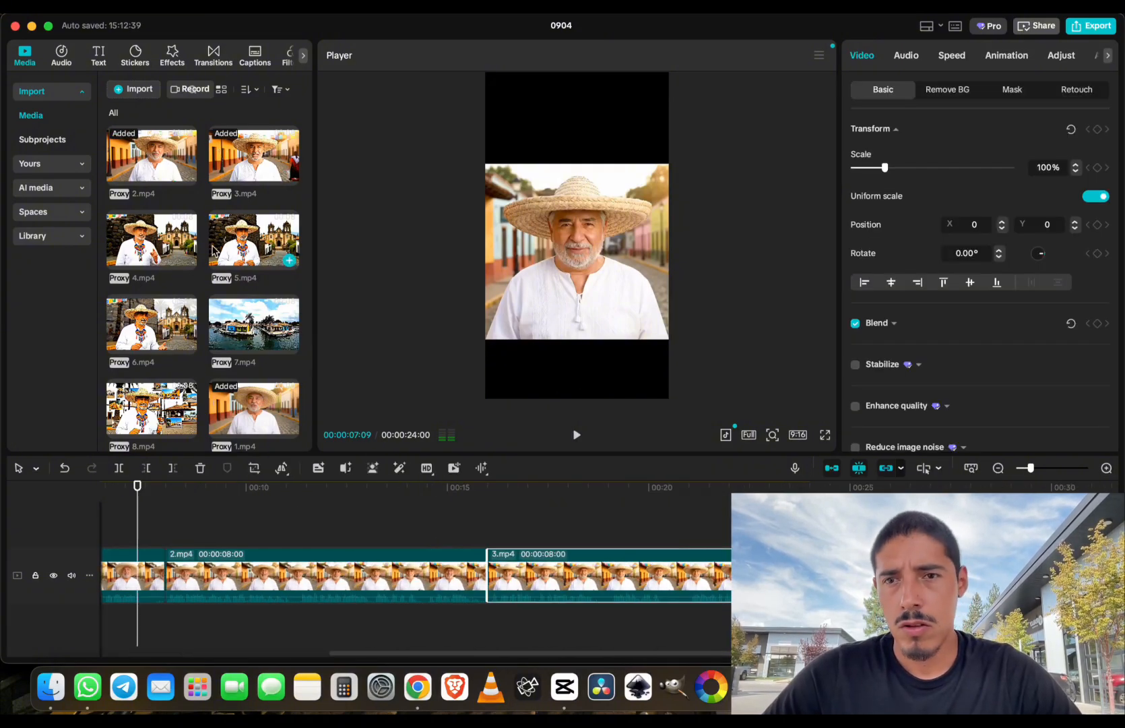
# Select 4.mp4 to 8.mp4 in the media library and add them together after 3.mp4 on the timeline
pyautogui.click(168, 248)
pyautogui.keyDown('super'); pyautogui.click(252, 229); pyautogui.keyUp('super')
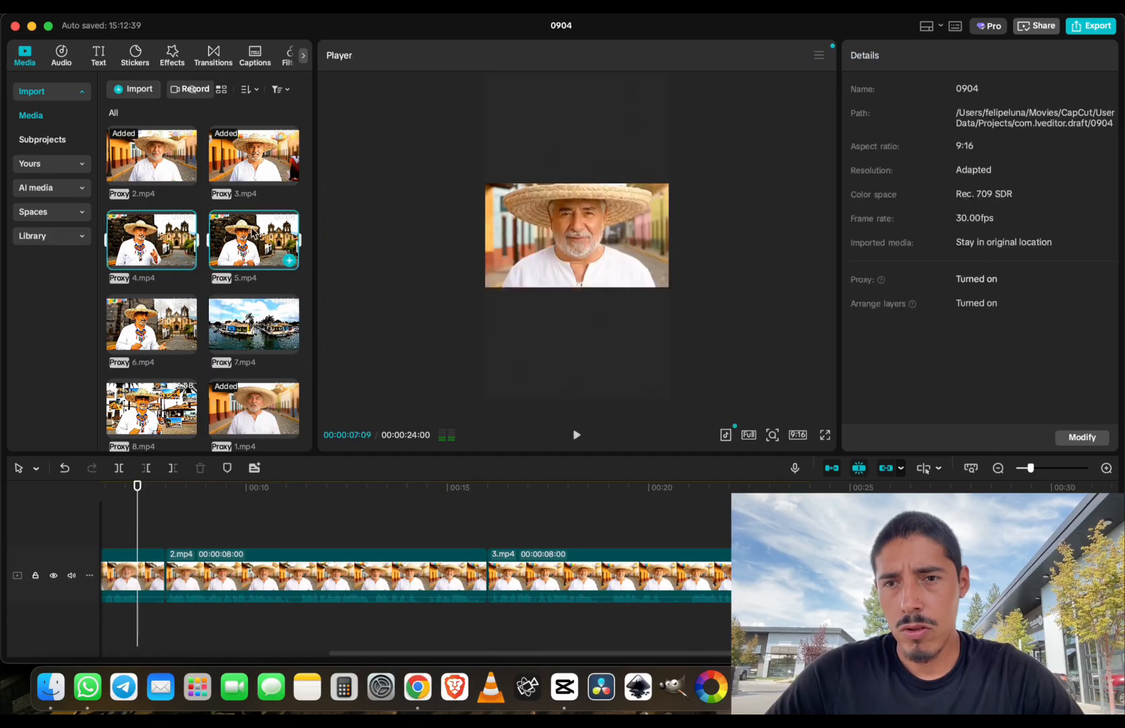
pyautogui.keyDown('super'); pyautogui.click(188, 330); pyautogui.keyUp('super')
pyautogui.keyDown('super'); pyautogui.click(259, 329); pyautogui.keyUp('super')
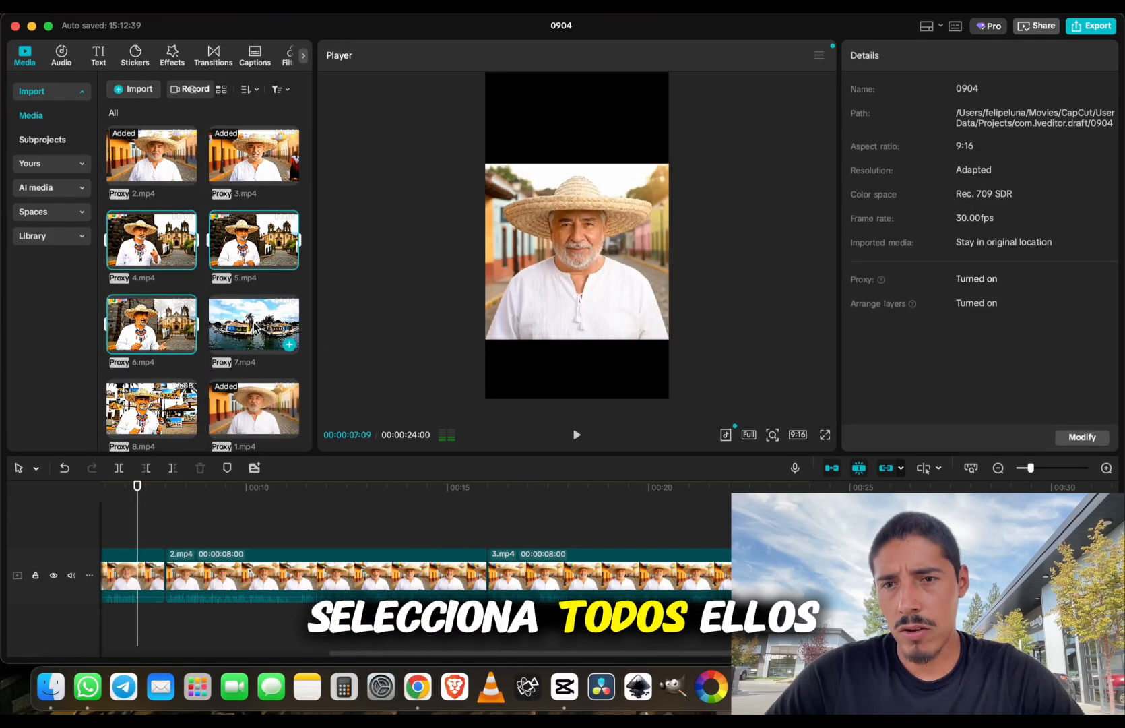
pyautogui.keyDown('super'); pyautogui.click(185, 411); pyautogui.keyUp('super')
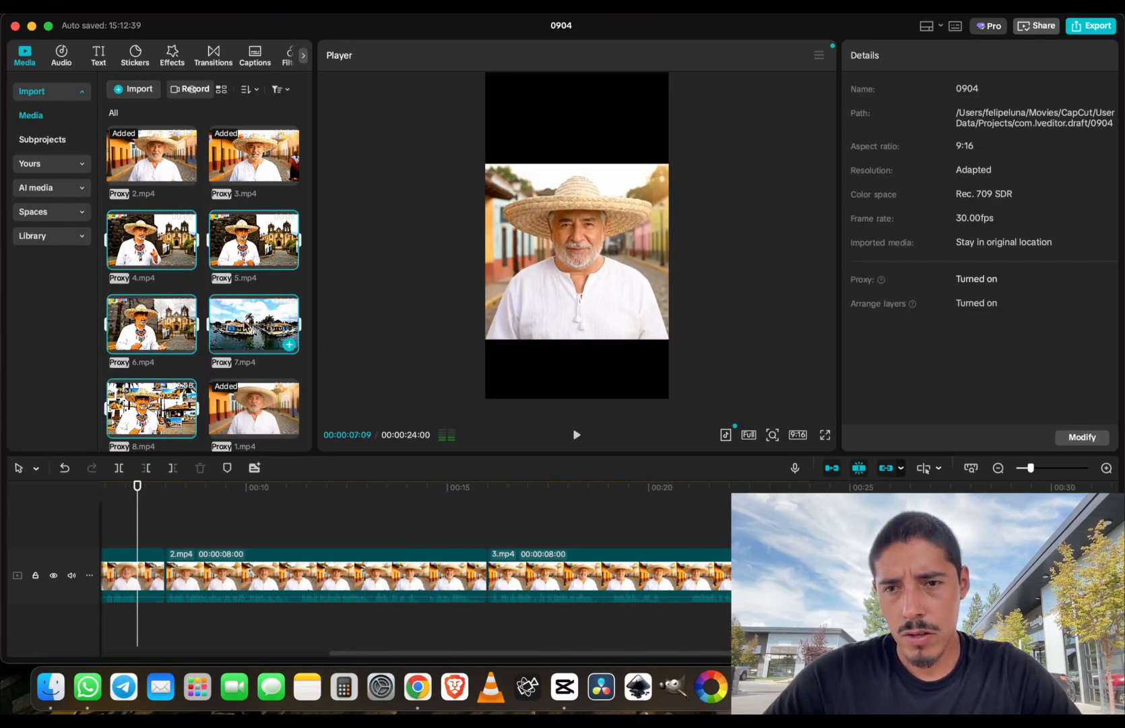
pyautogui.moveTo(246, 325); pyautogui.dragTo(809, 547)
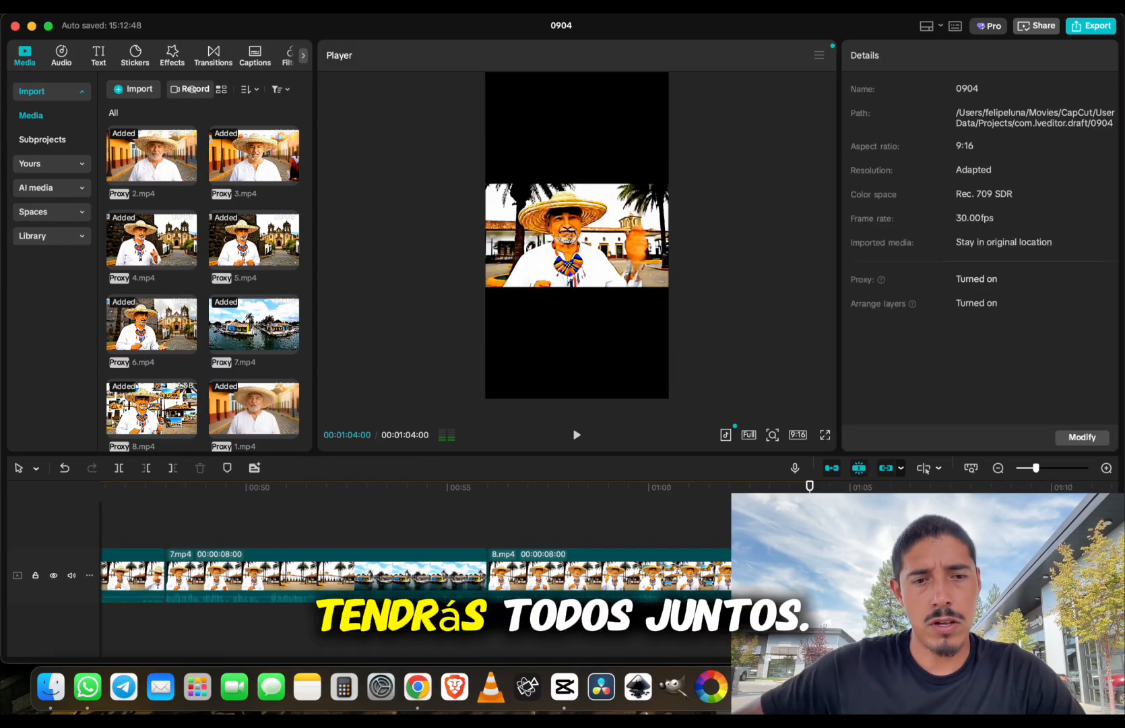
# Compare the framing at the start of 1.mp4 with a frame inside 2.mp4
pyautogui.hscroll(-15, 405, 539)
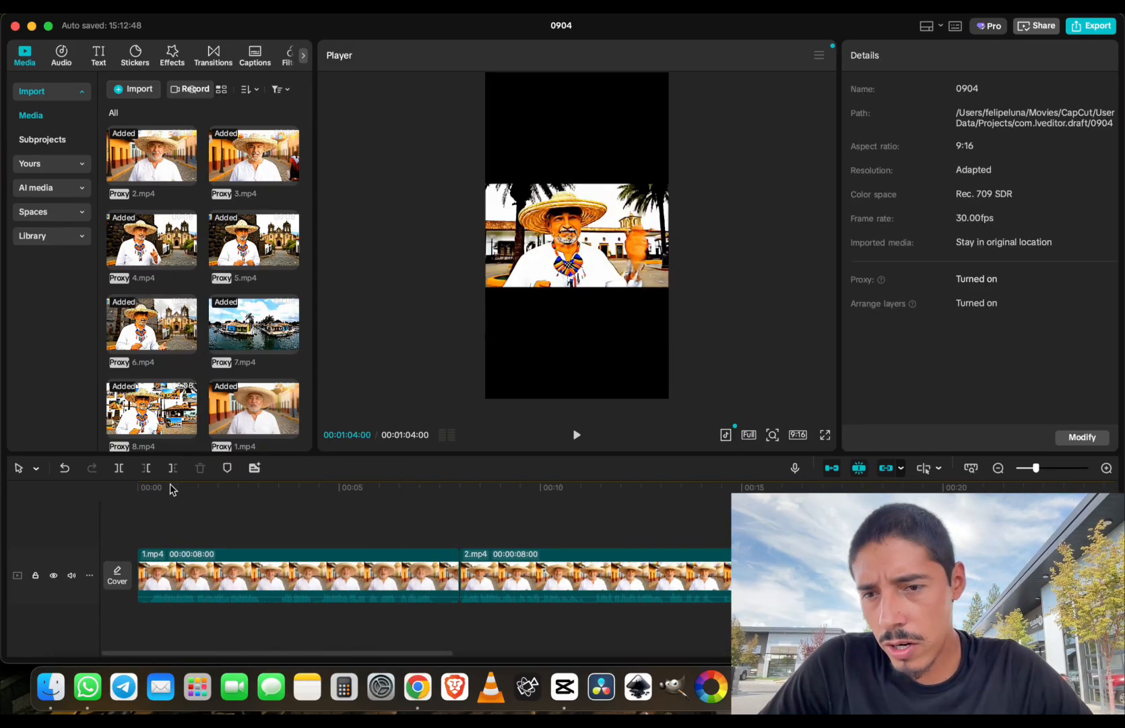
pyautogui.click(136, 488)
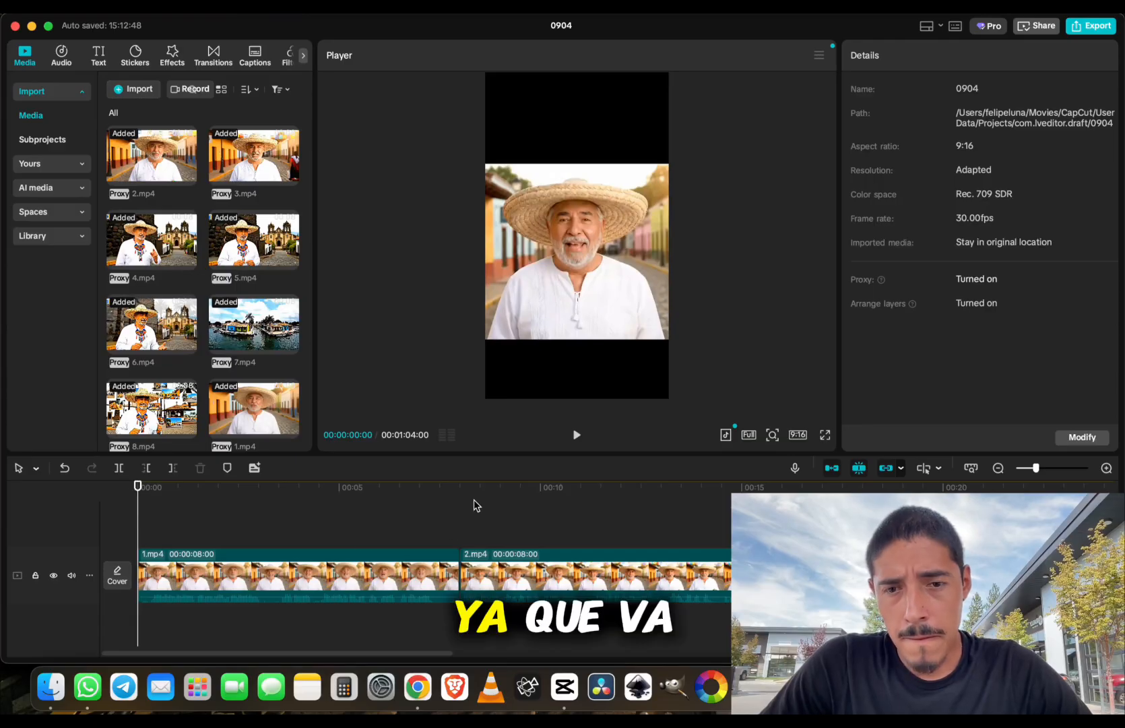
pyautogui.moveTo(465, 488); pyautogui.dragTo(558, 487)
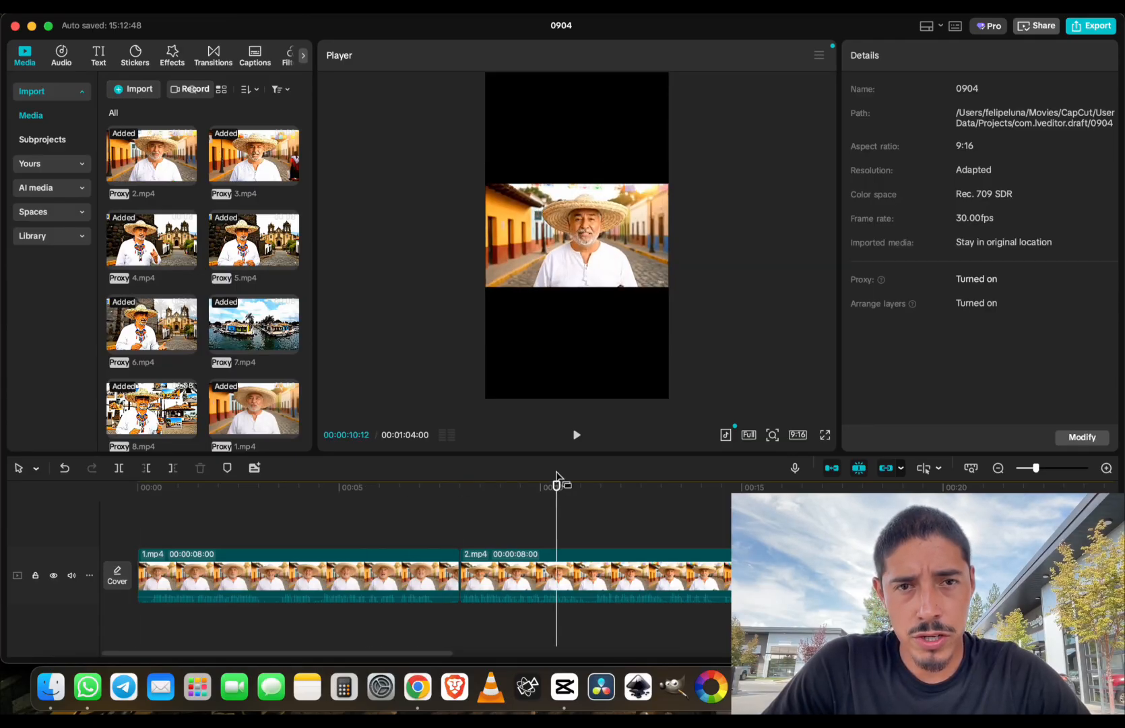
# Select 2.mp4 through 8.mp4 on the timeline and set their scale to 170% and Y position to -190
pyautogui.hscroll(5, 674, 573)
pyautogui.click(431, 596)
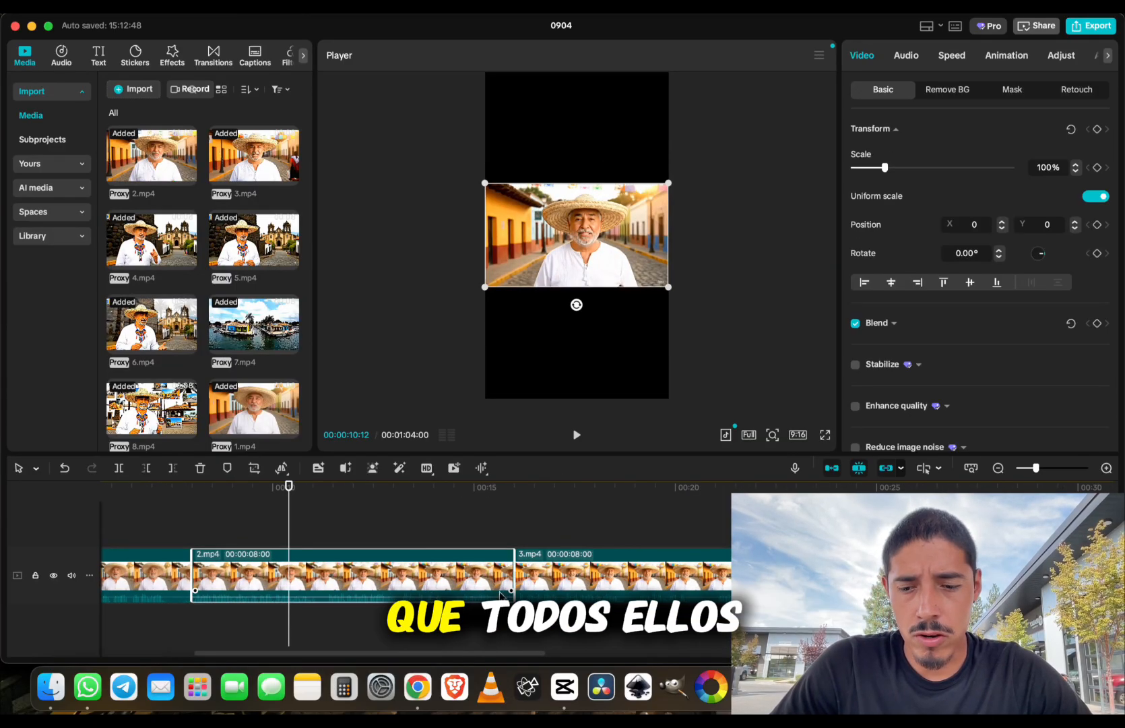
pyautogui.click(691, 557)
pyautogui.hscroll(4, 691, 558)
pyautogui.hscroll(-3, 359, 571)
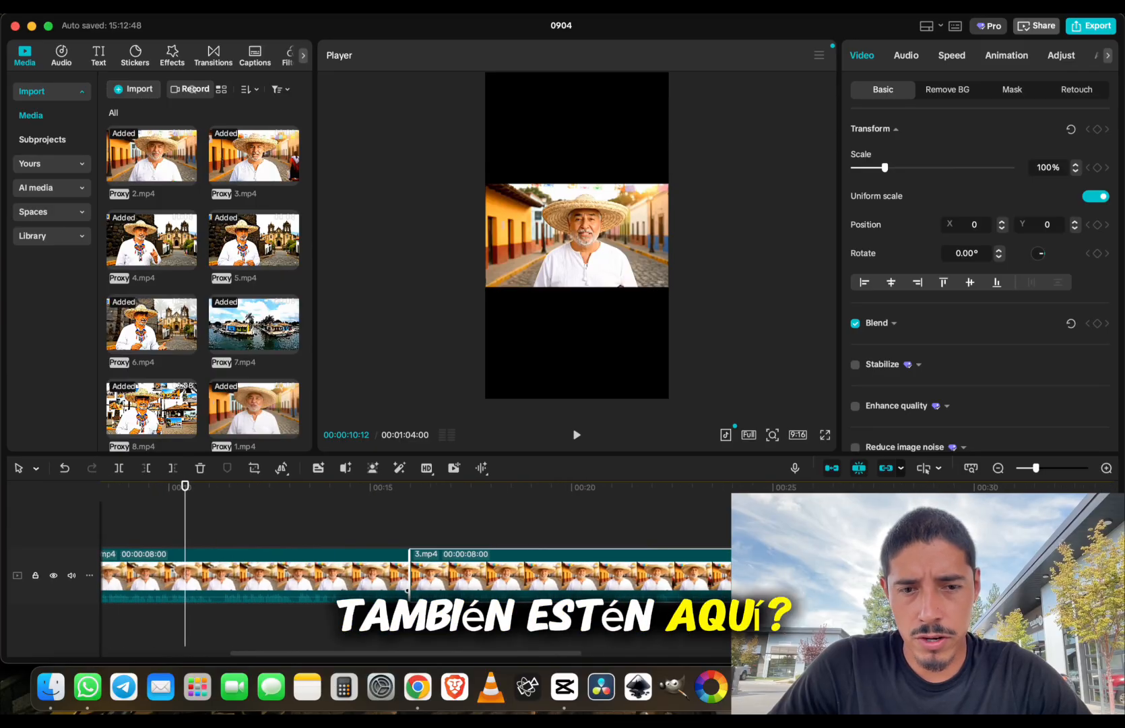
pyautogui.click(343, 574)
pyautogui.hscroll(10, 343, 574)
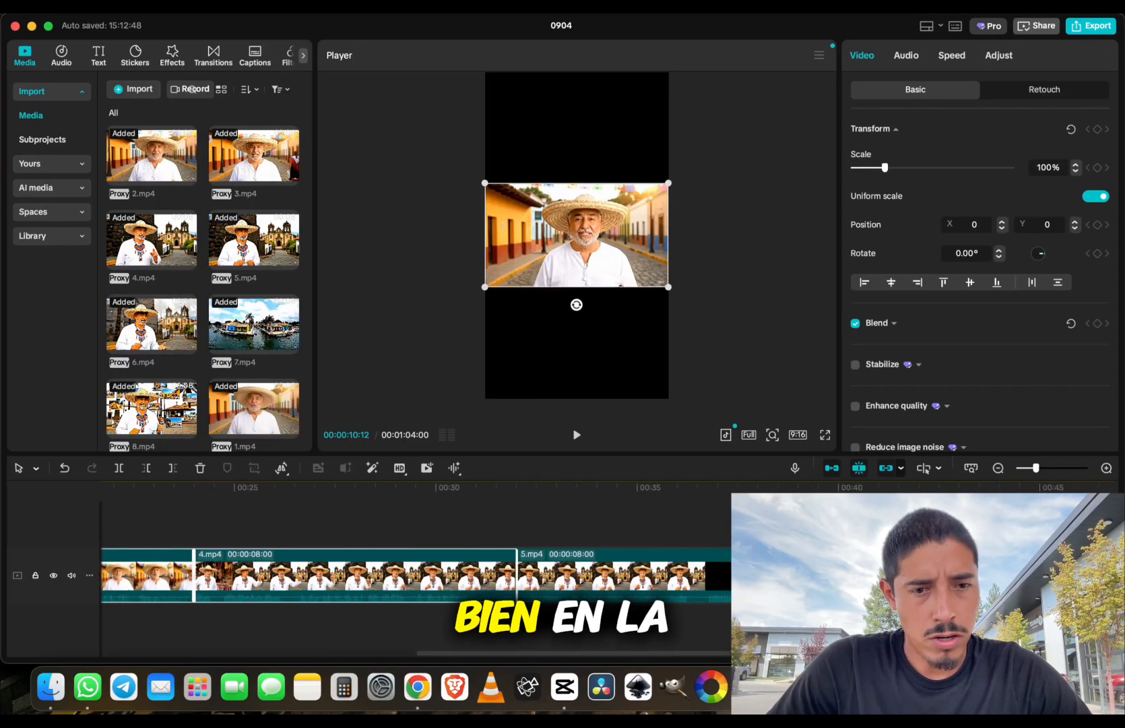
pyautogui.hscroll(10, 681, 579)
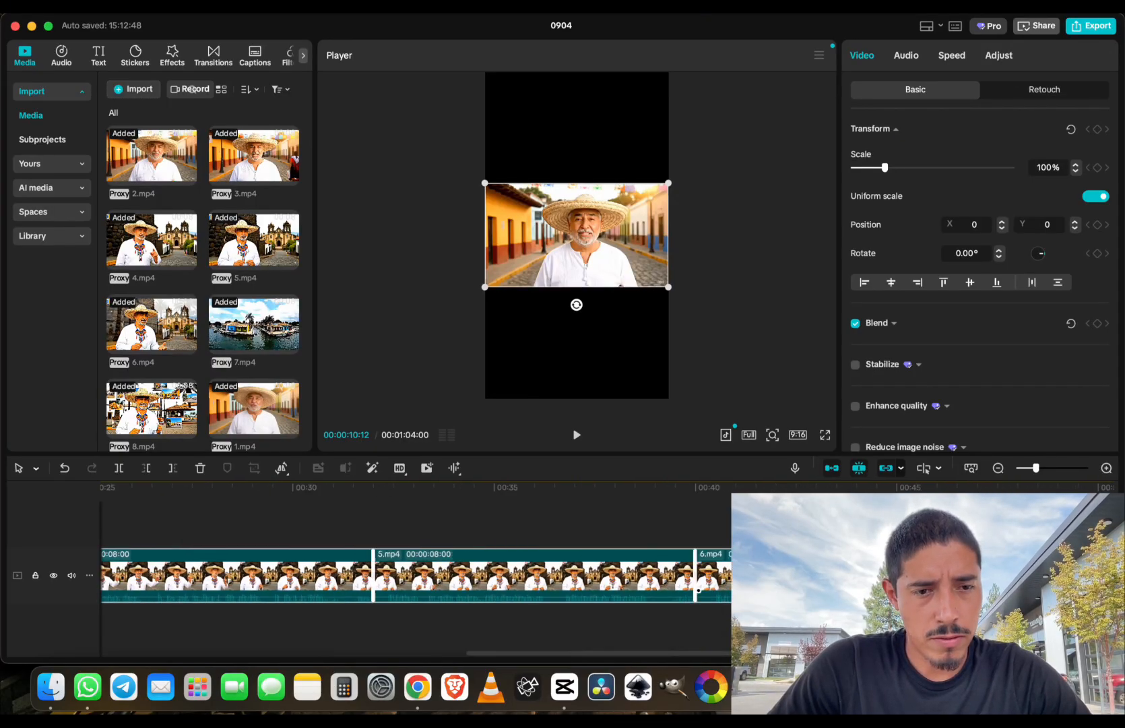
pyautogui.hscroll(8, 416, 574)
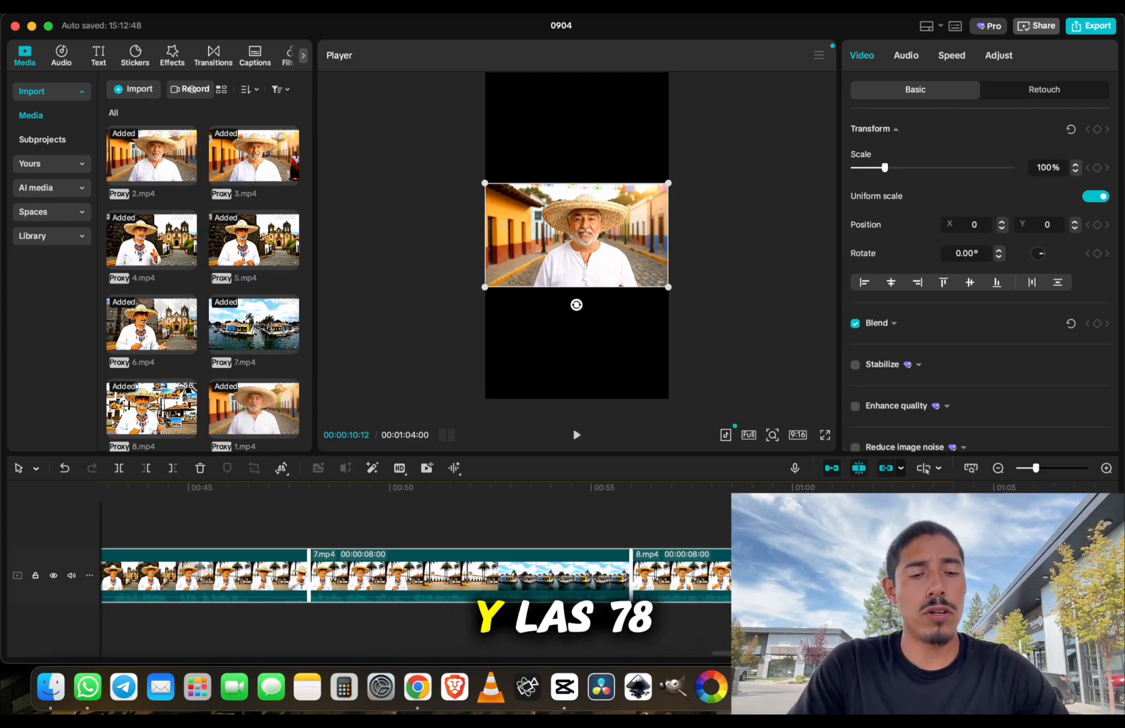
pyautogui.press('BackSpace')
pyautogui.press('BackSpace')
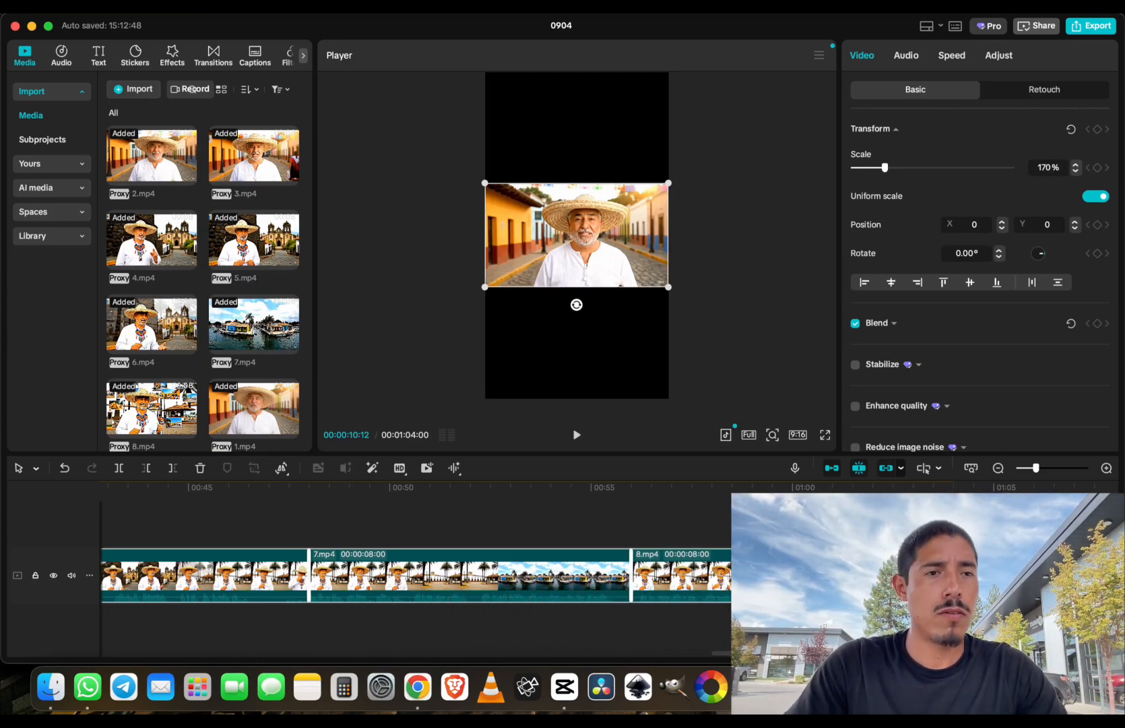
pyautogui.write('70')
pyautogui.press('Return')
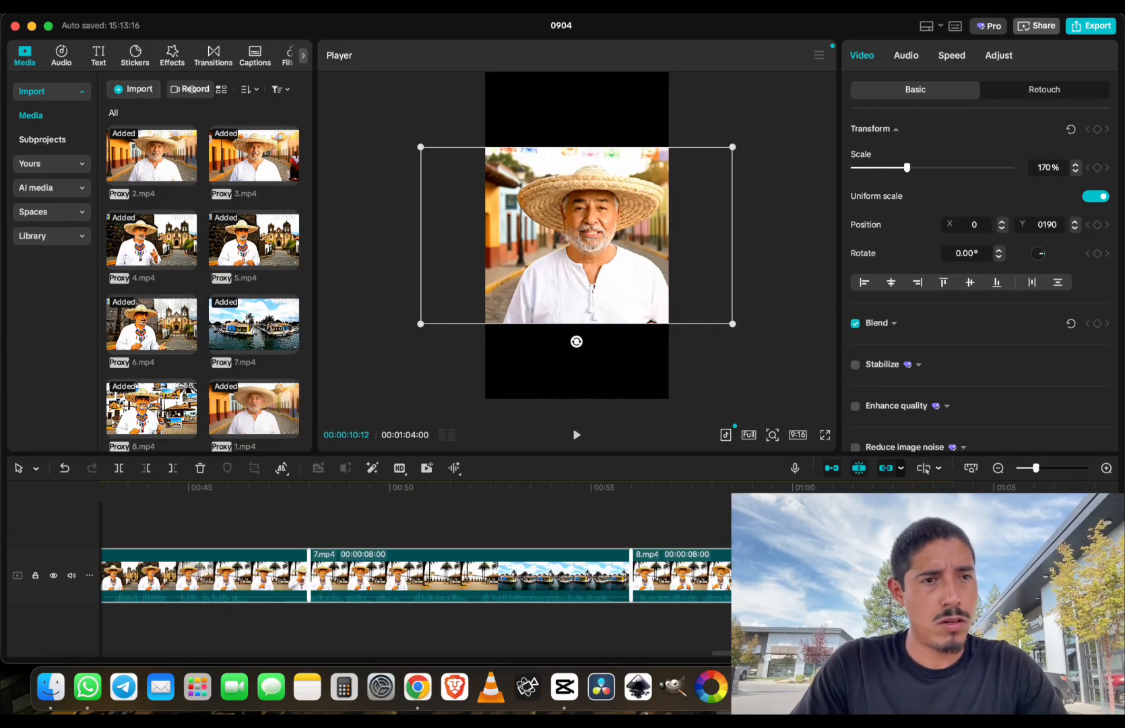
pyautogui.press('BackSpace')
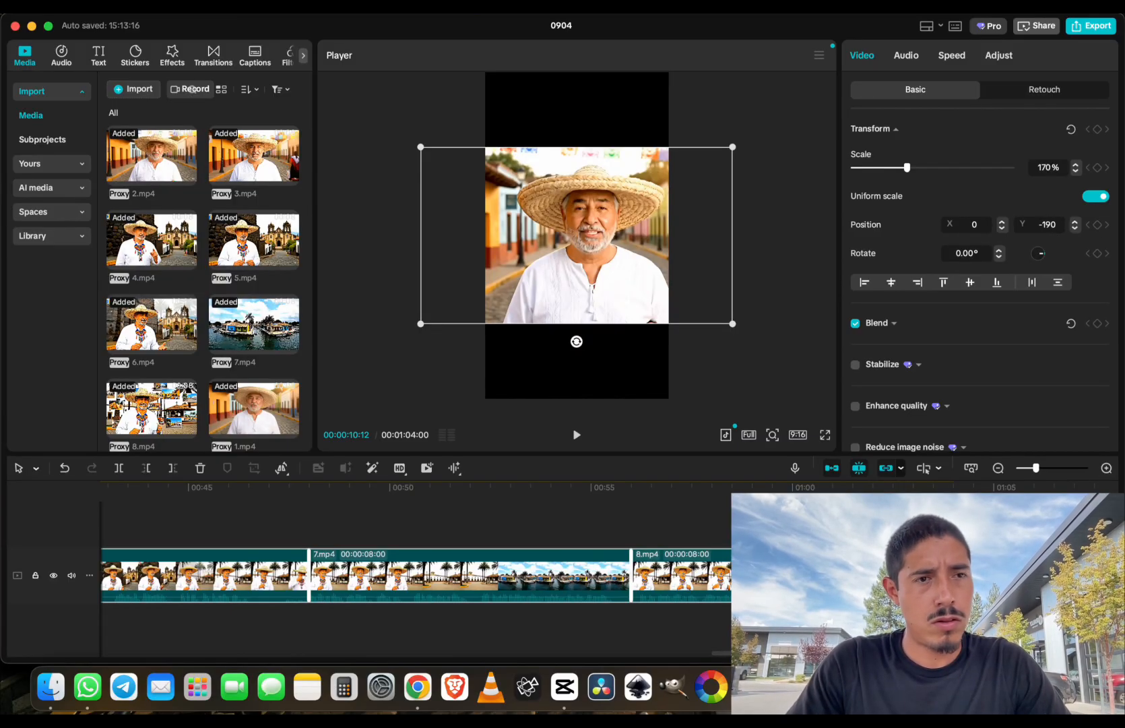
pyautogui.press('Return')
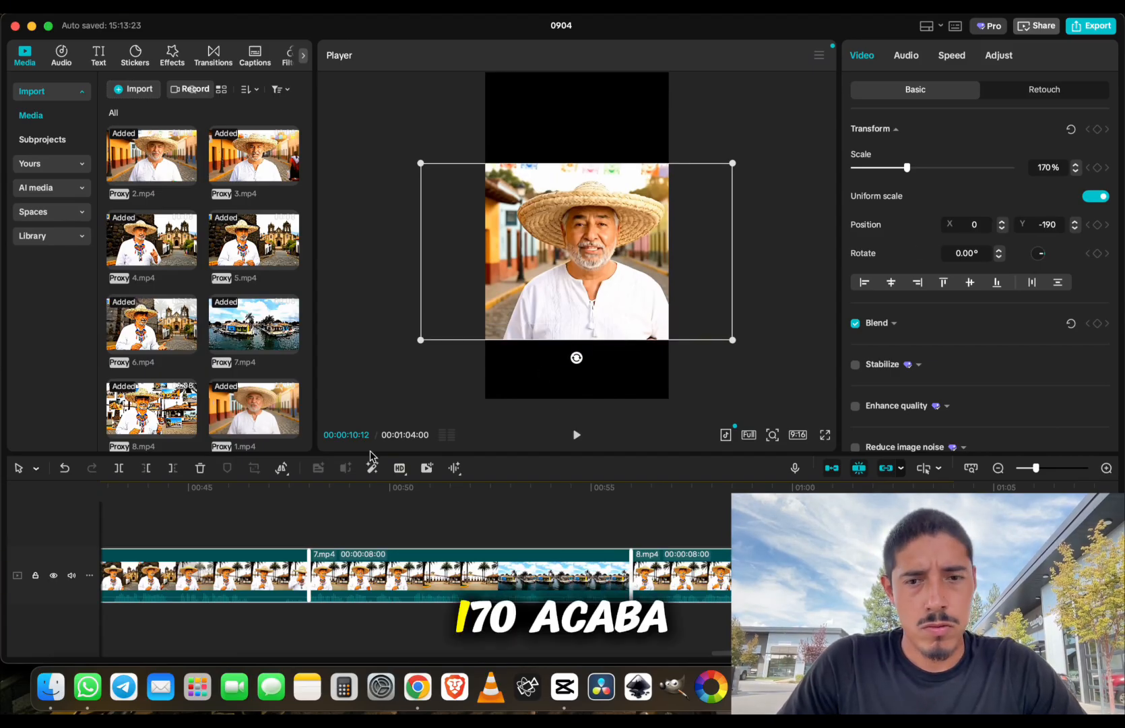
# Check the scale, position and framing of 1.mp4 against the other clips
pyautogui.hscroll(-15, 429, 567)
pyautogui.click(429, 569)
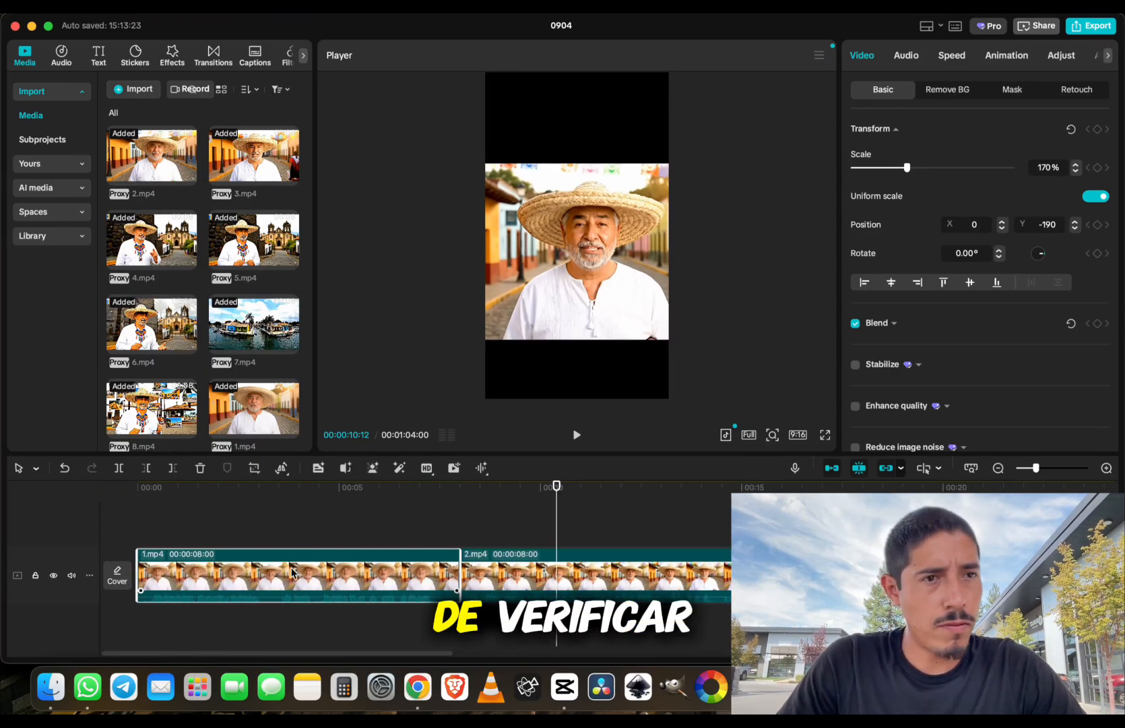
pyautogui.moveTo(403, 488); pyautogui.dragTo(424, 498)
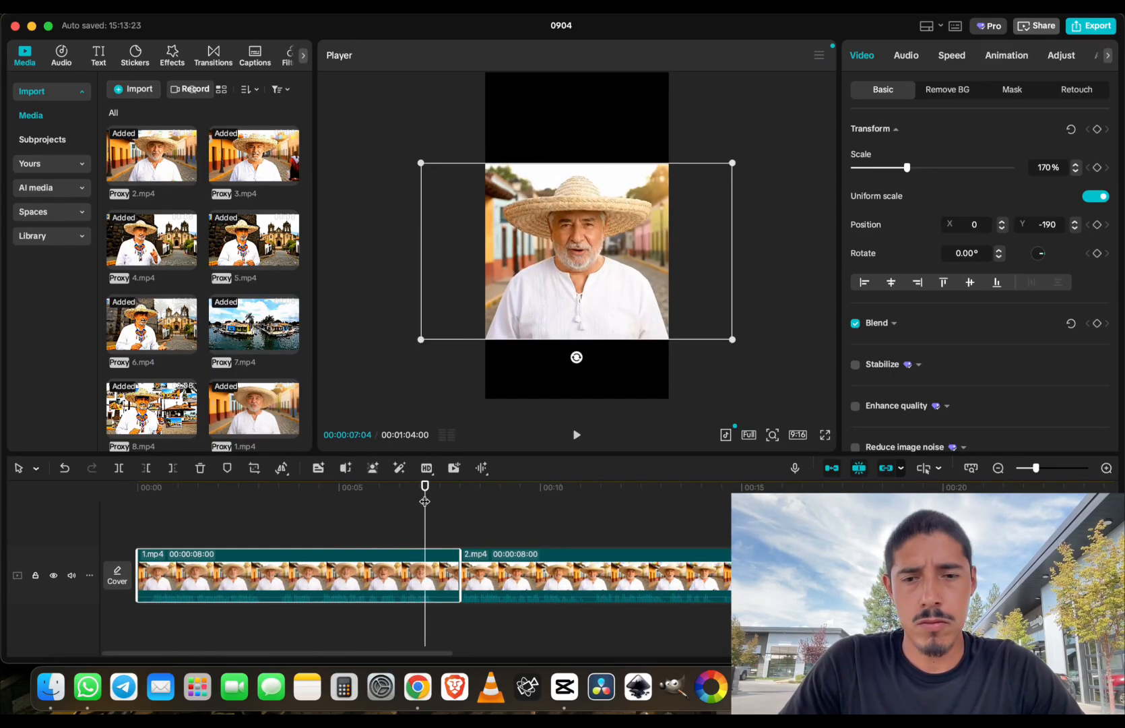
pyautogui.click(274, 513)
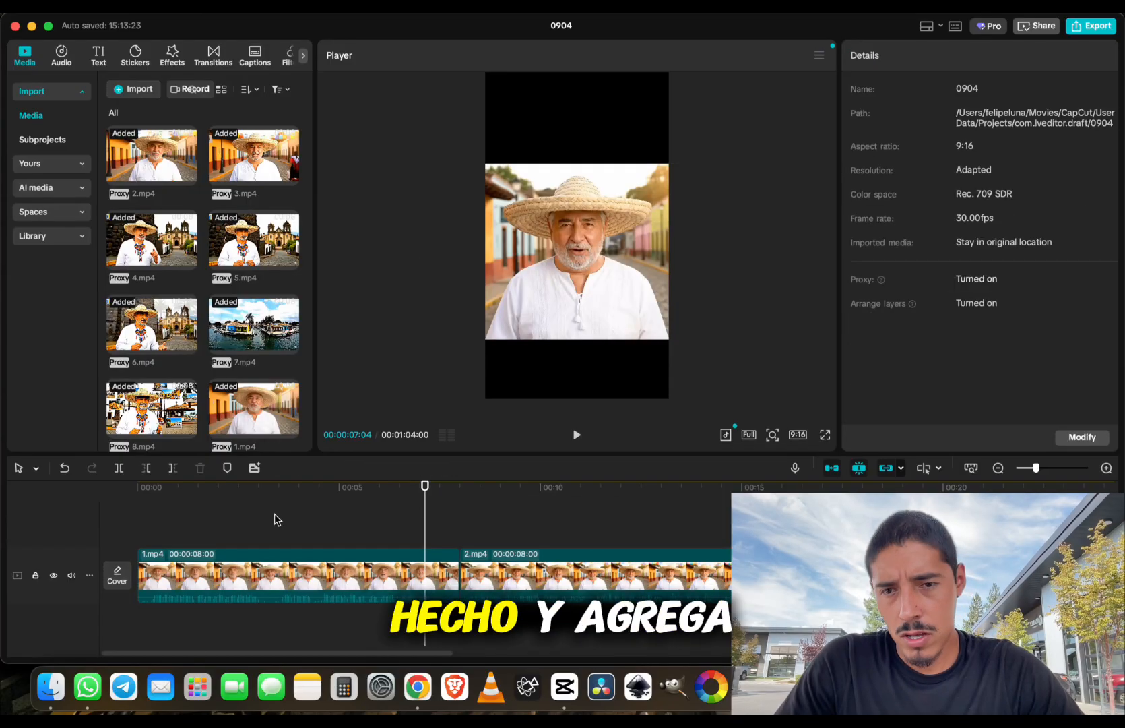
# Add a default text at the start of the timeline and place it in the black area just above the video image
pyautogui.click(248, 489)
pyautogui.moveTo(248, 493); pyautogui.dragTo(137, 490)
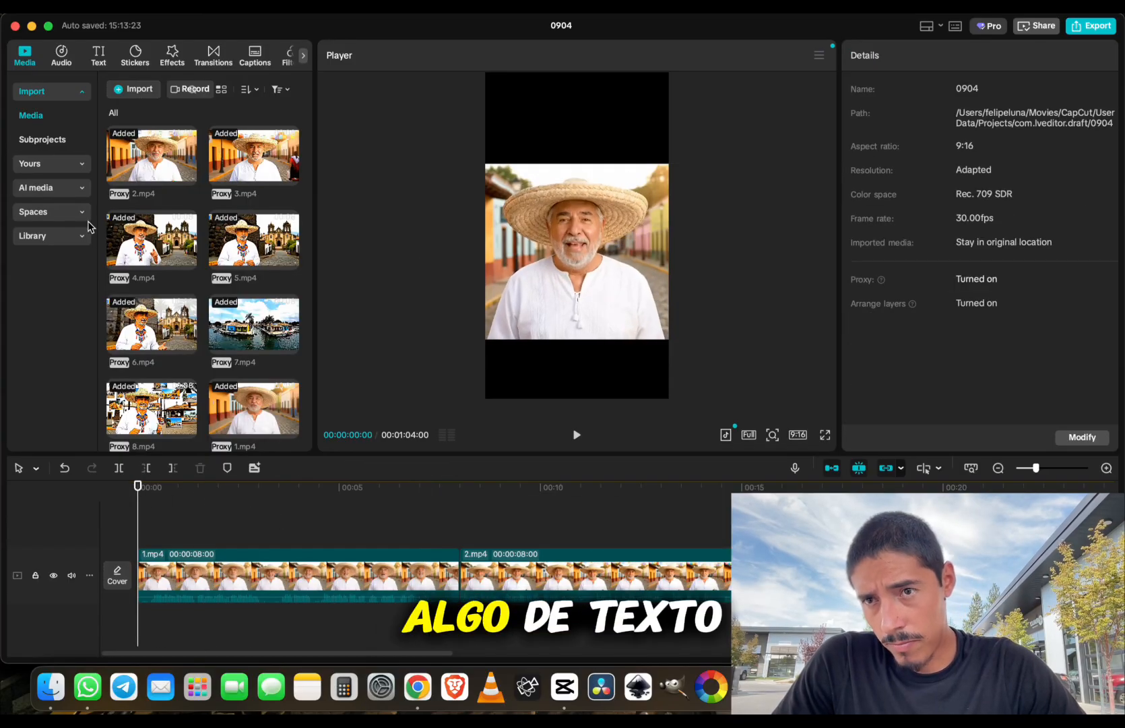
pyautogui.click(99, 54)
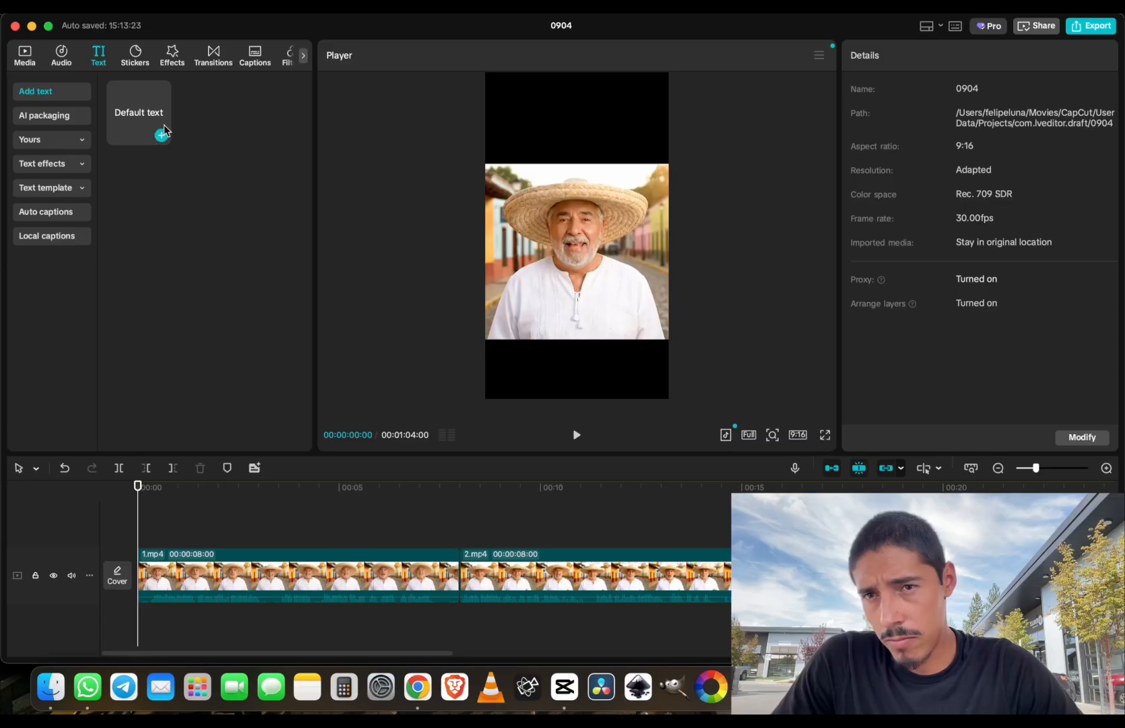
pyautogui.click(161, 136)
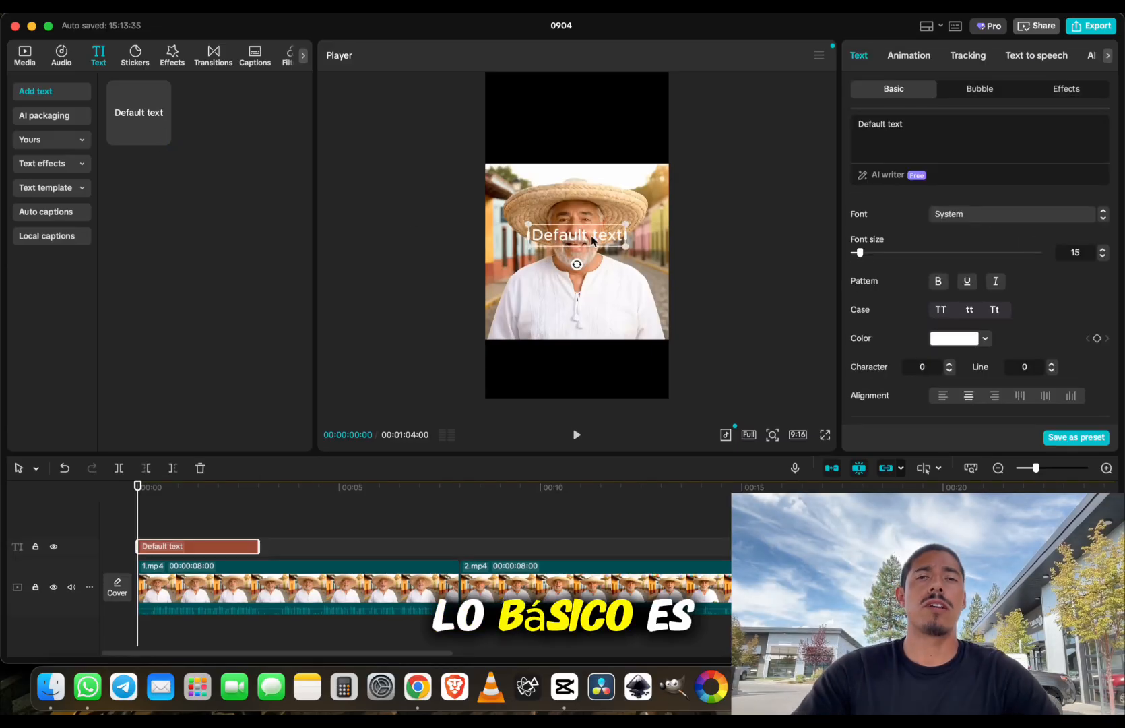
pyautogui.moveTo(592, 241); pyautogui.dragTo(593, 152)
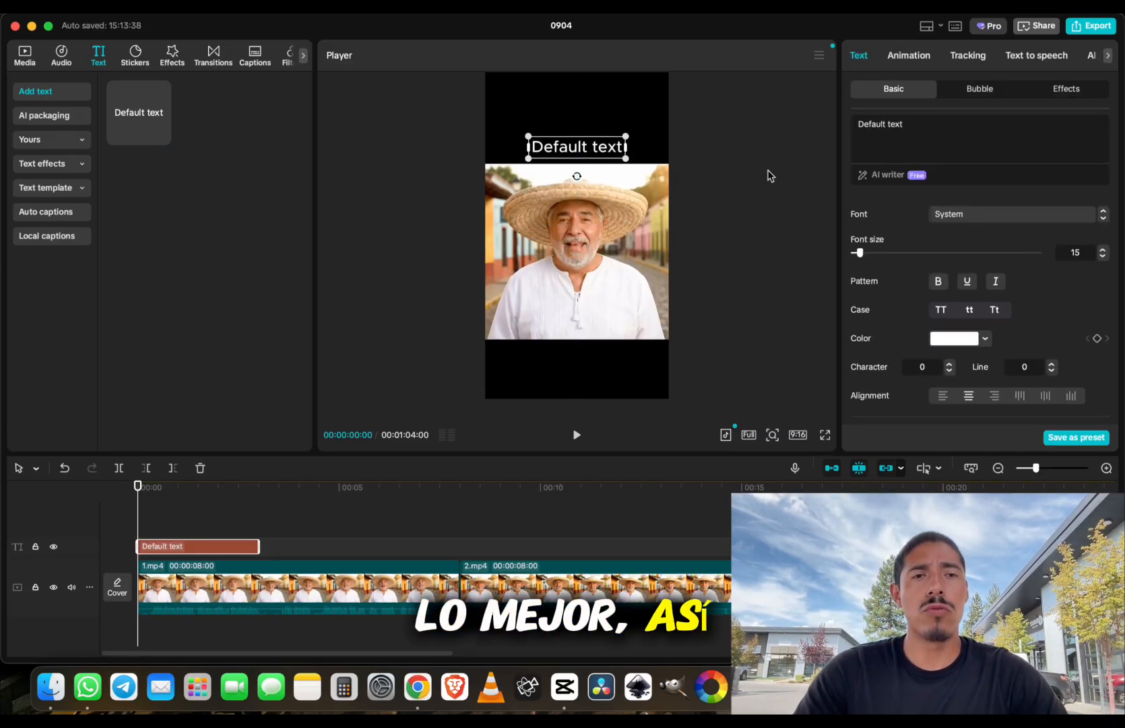
# Replace the default text with the two-line title "Los Pueblos Mágicos" / "De Nayarit"
pyautogui.tripleClick(918, 131)
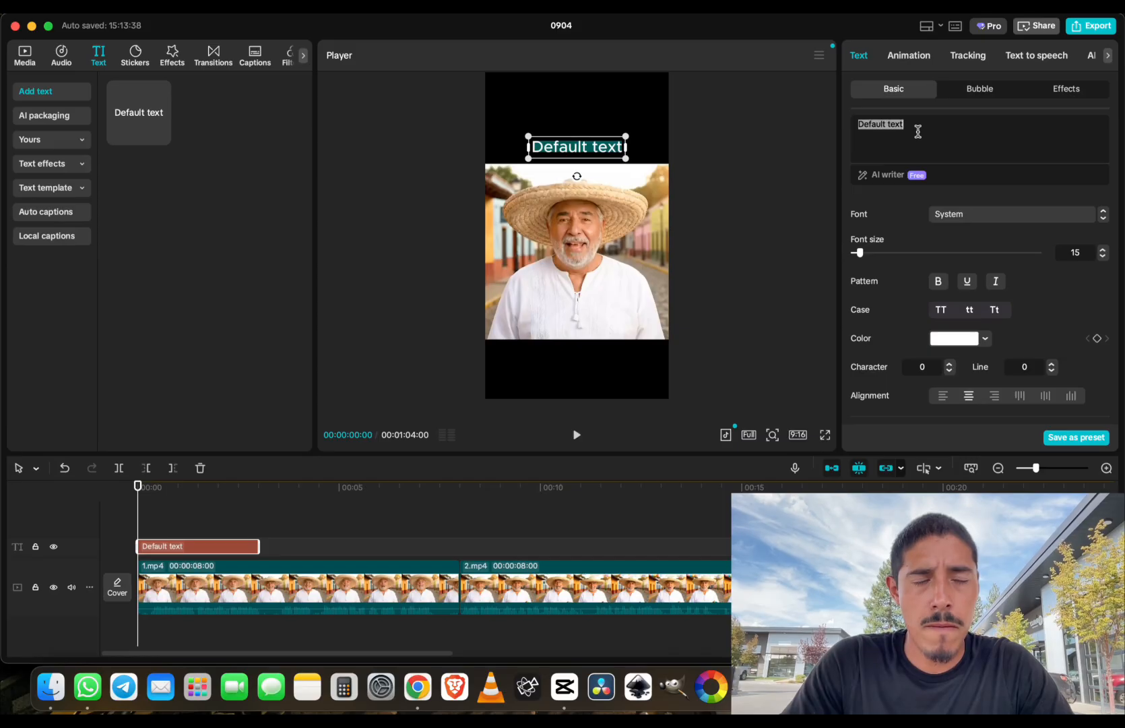
pyautogui.write('Los P')
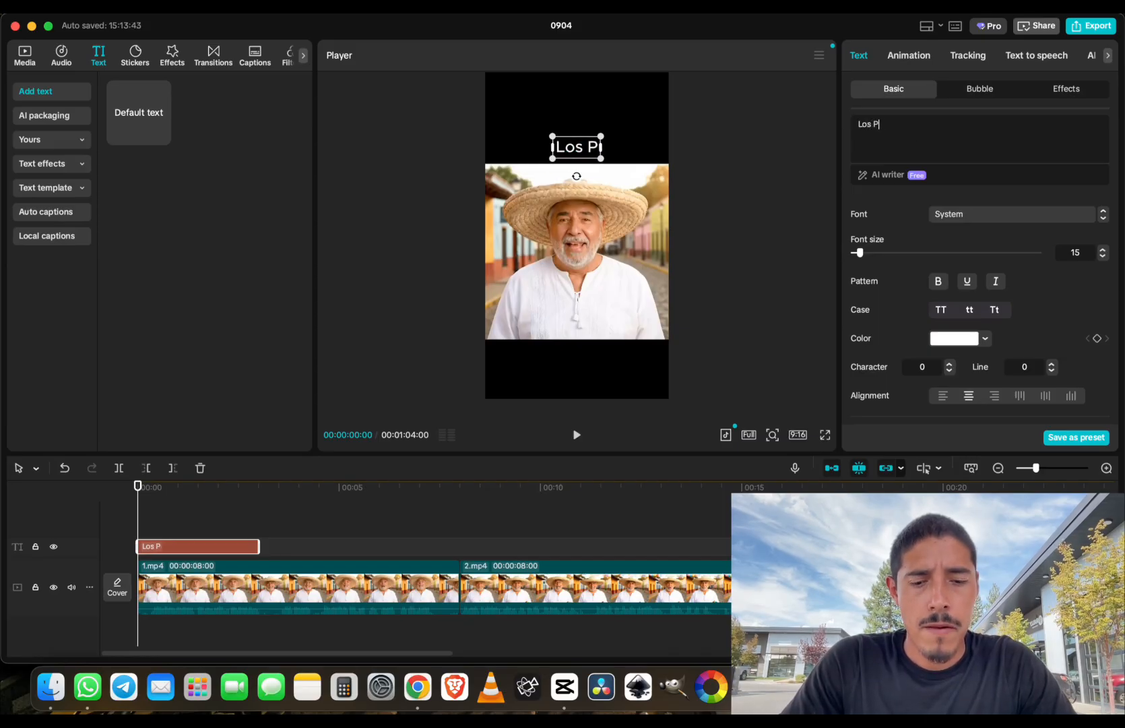
pyautogui.write('ueblos Mág')
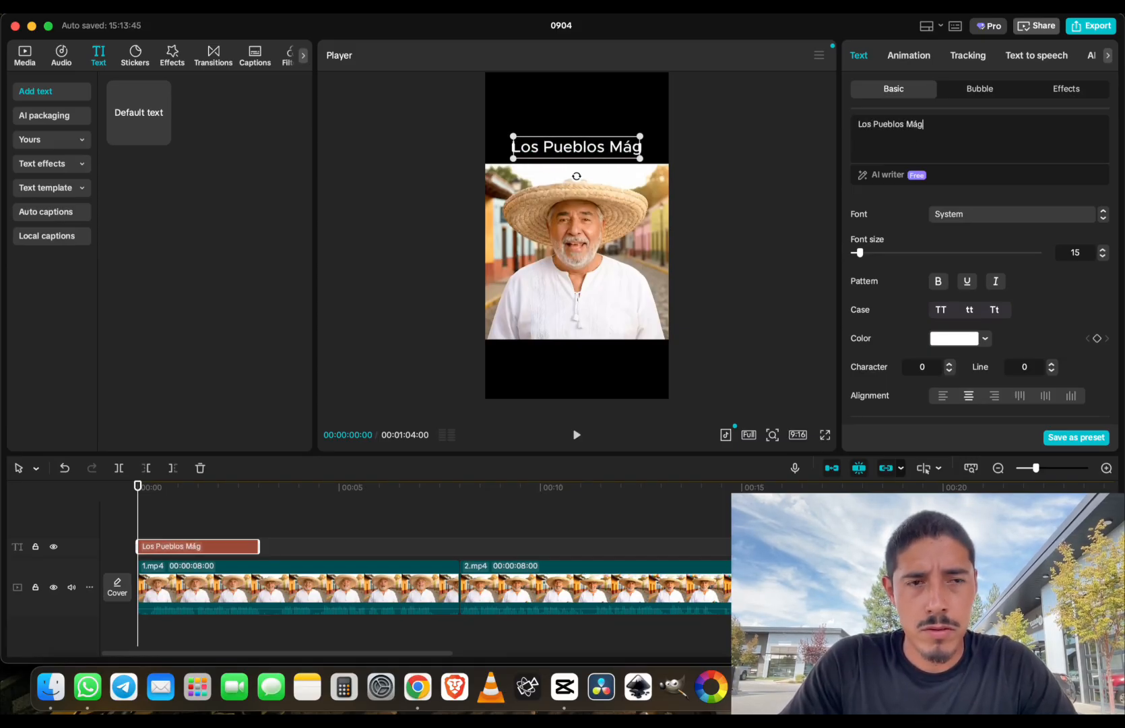
pyautogui.write('icos')
pyautogui.press('Return')
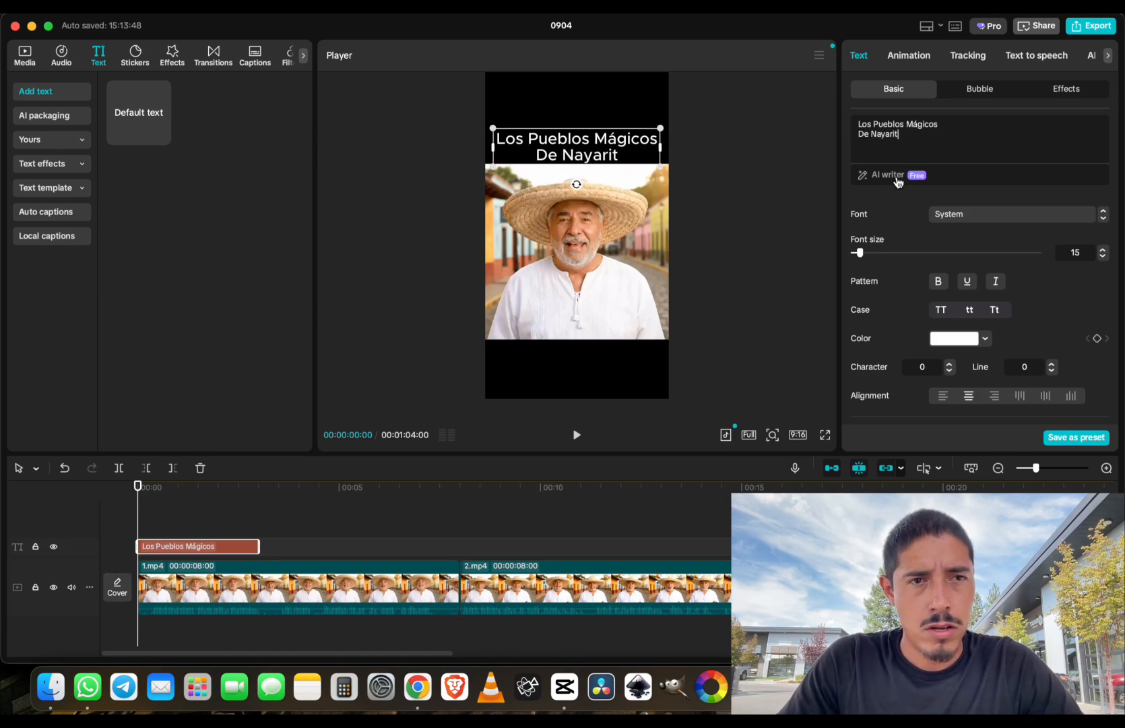
# Move the title up slightly to Y 1115 so both lines sit clear of the video image
pyautogui.click(708, 141)
pyautogui.click(627, 144)
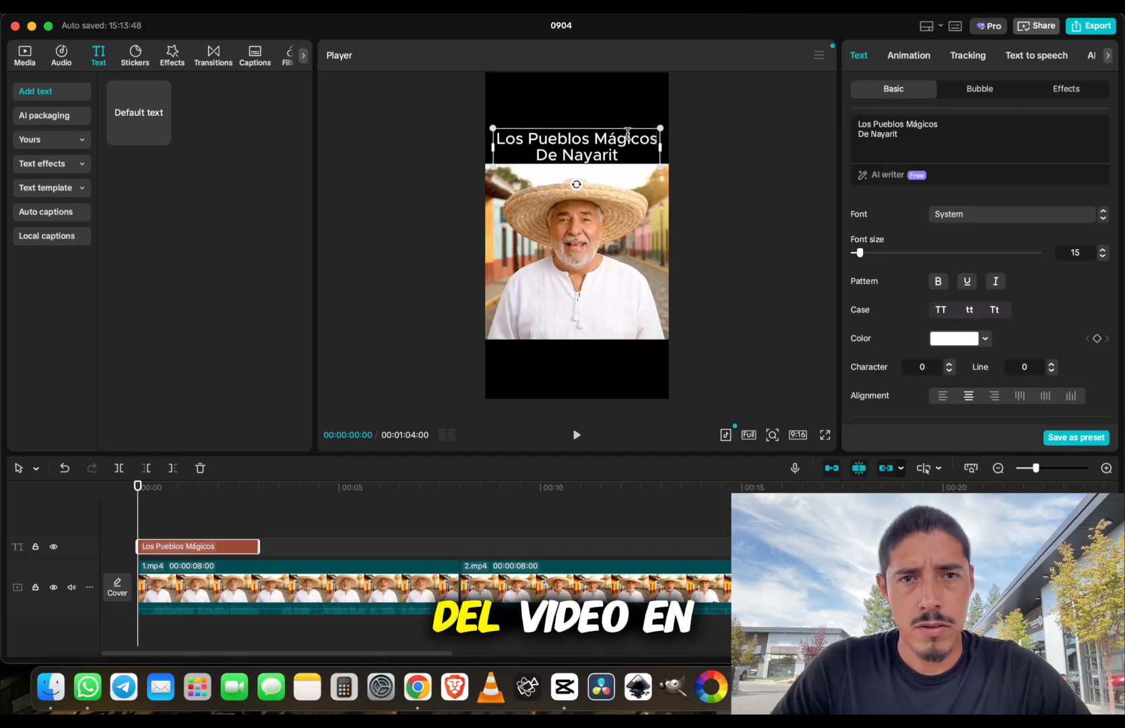
pyautogui.click(674, 269)
pyautogui.click(619, 139)
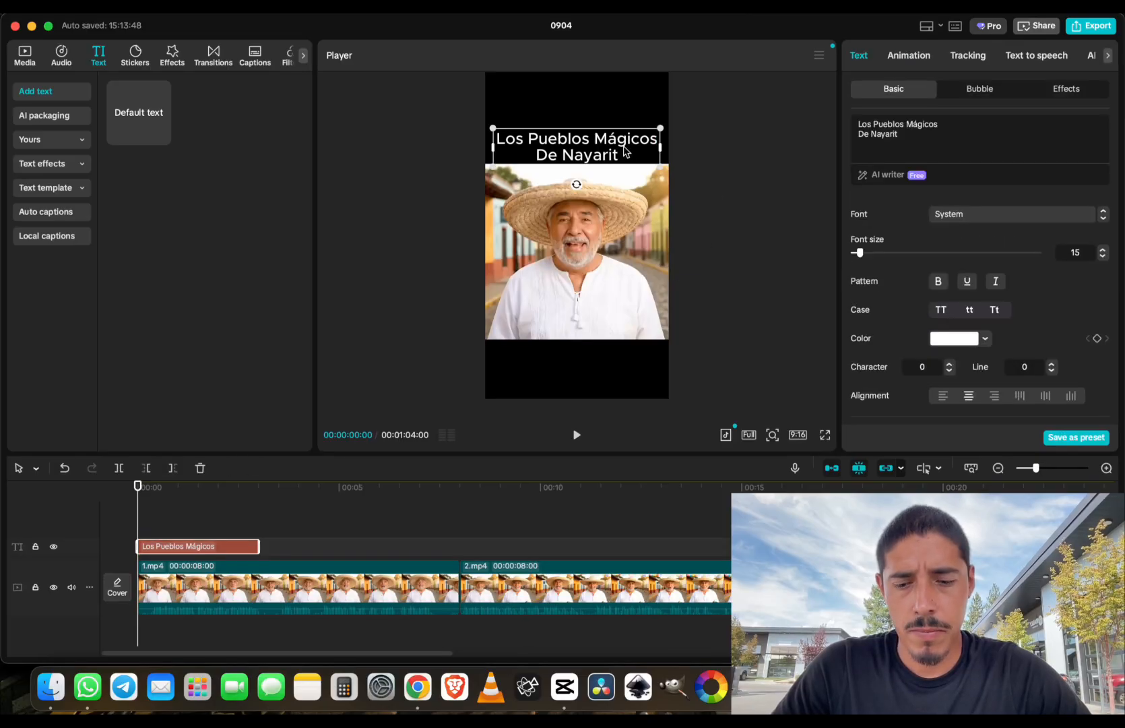
pyautogui.moveTo(626, 147); pyautogui.dragTo(628, 144)
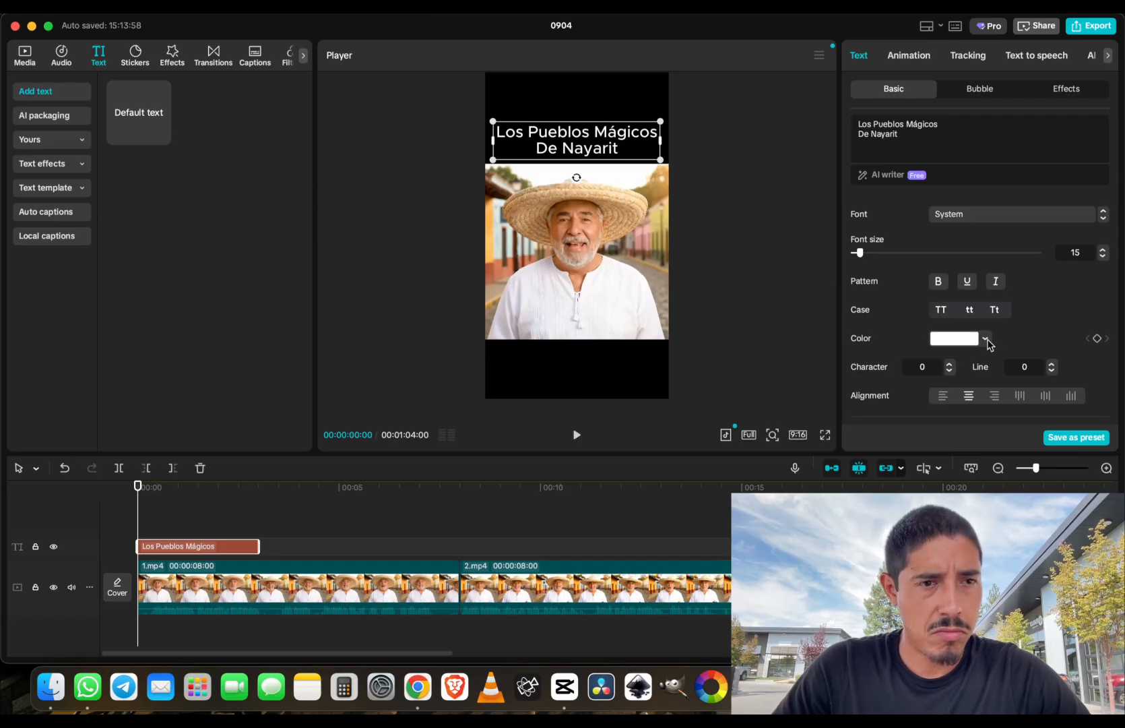
# Set the title's text color to black (000000)
pyautogui.click(986, 339)
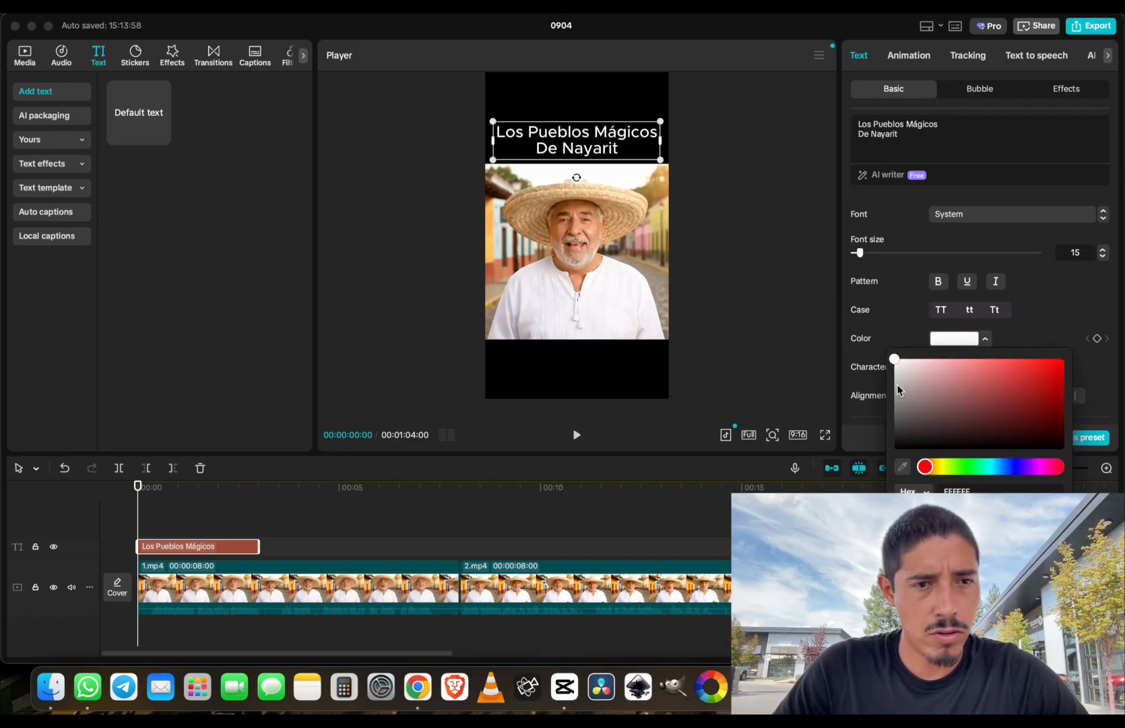
pyautogui.moveTo(897, 389); pyautogui.dragTo(895, 450)
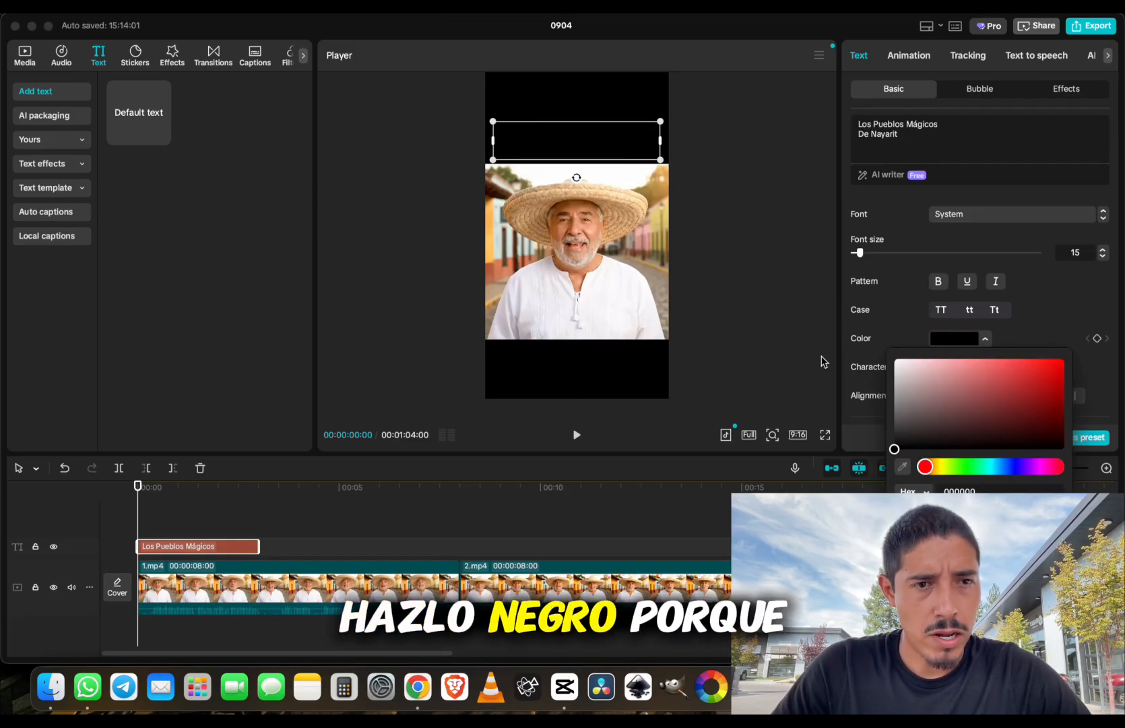
pyautogui.click(985, 341)
# Enable a background behind the title and make it white
pyautogui.scroll(-6, 972, 303)
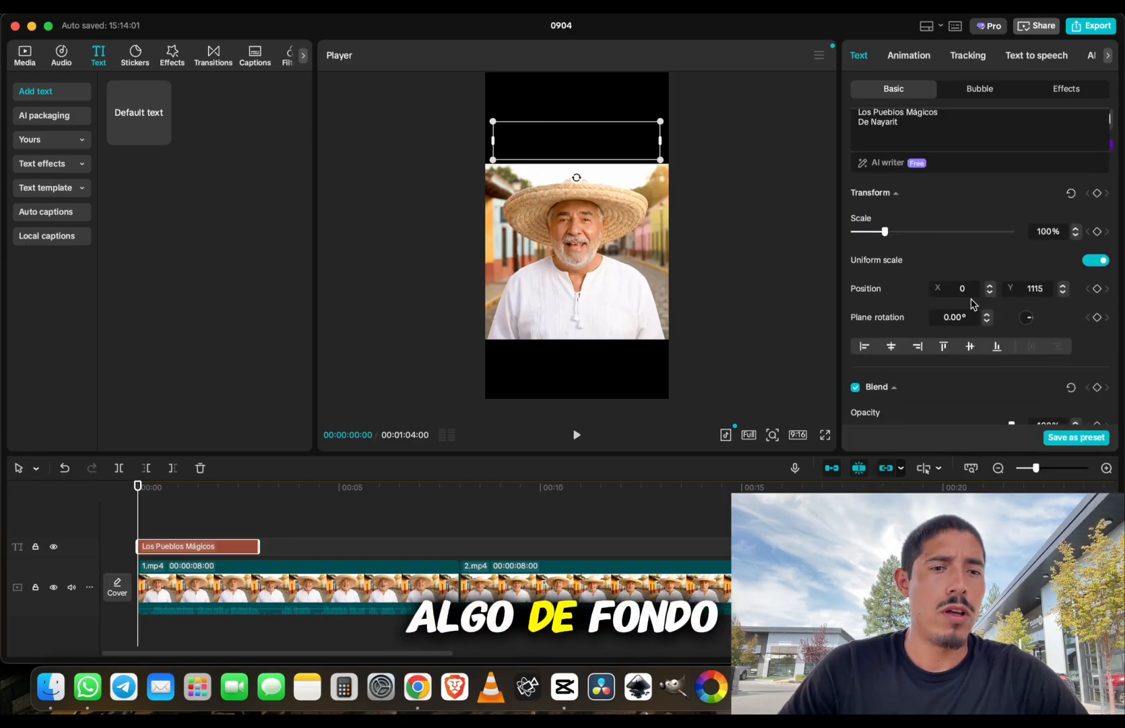
pyautogui.scroll(-5, 971, 303)
pyautogui.click(856, 333)
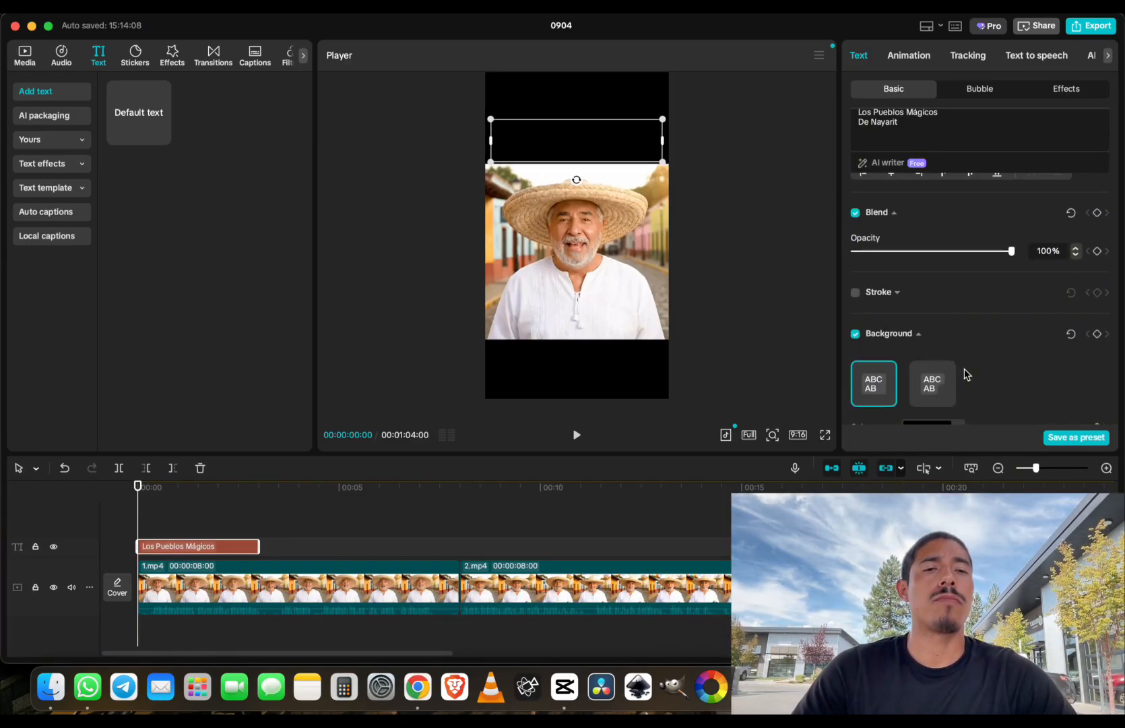
pyautogui.scroll(-3, 967, 374)
pyautogui.click(957, 345)
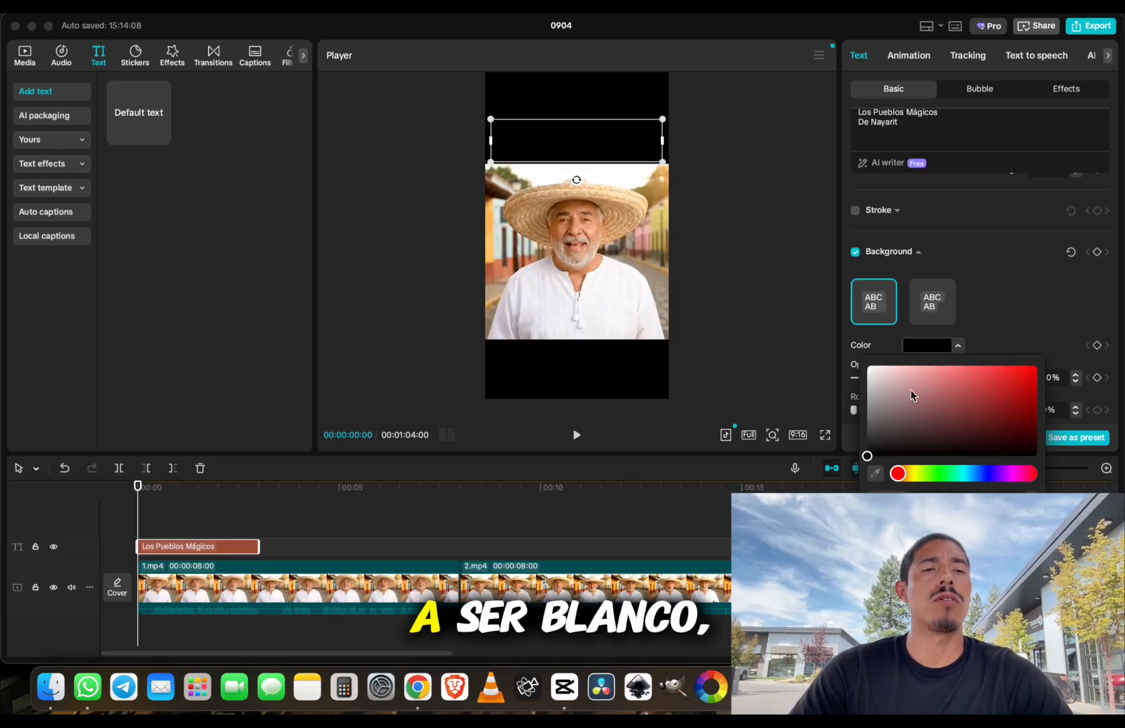
pyautogui.click(867, 365)
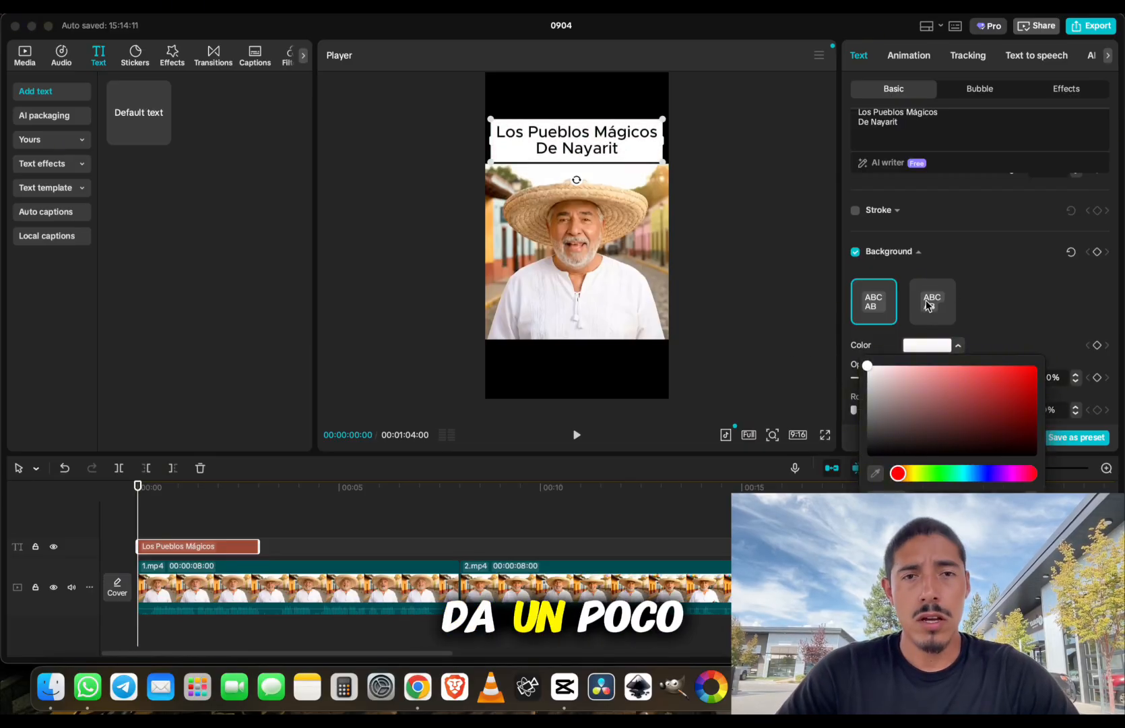
# Switch the title background to the style that follows each line, with 23% height and 33% width
pyautogui.click(927, 305)
pyautogui.scroll(-1, 1024, 293)
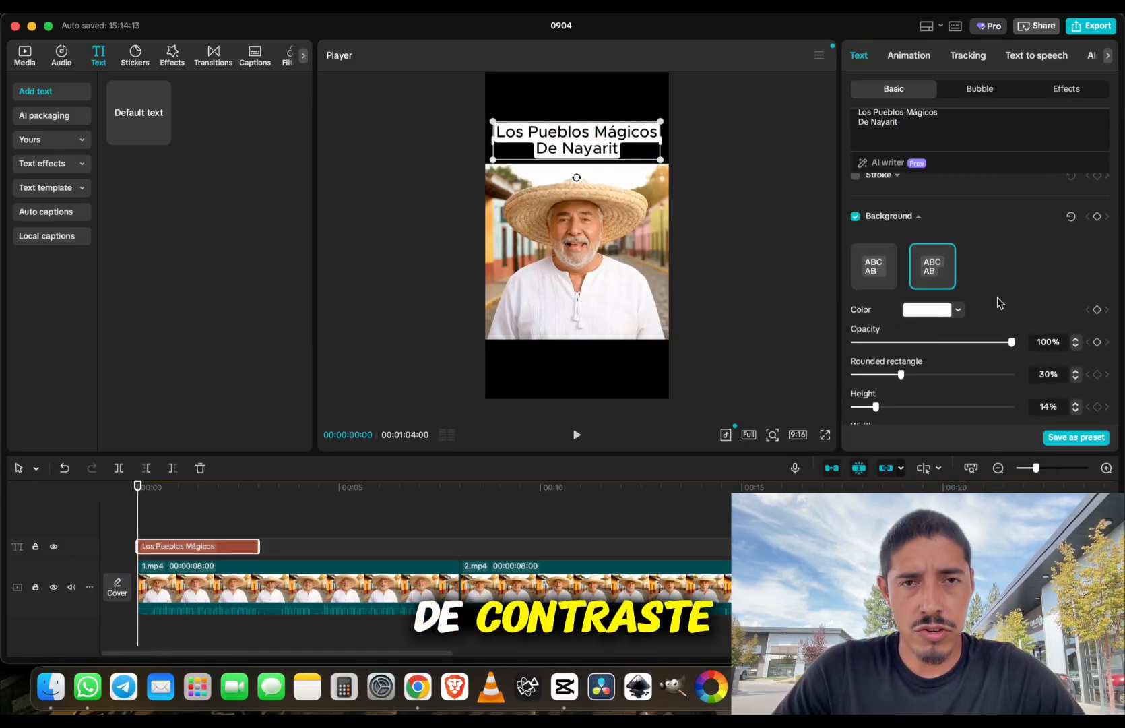
pyautogui.scroll(-1, 899, 381)
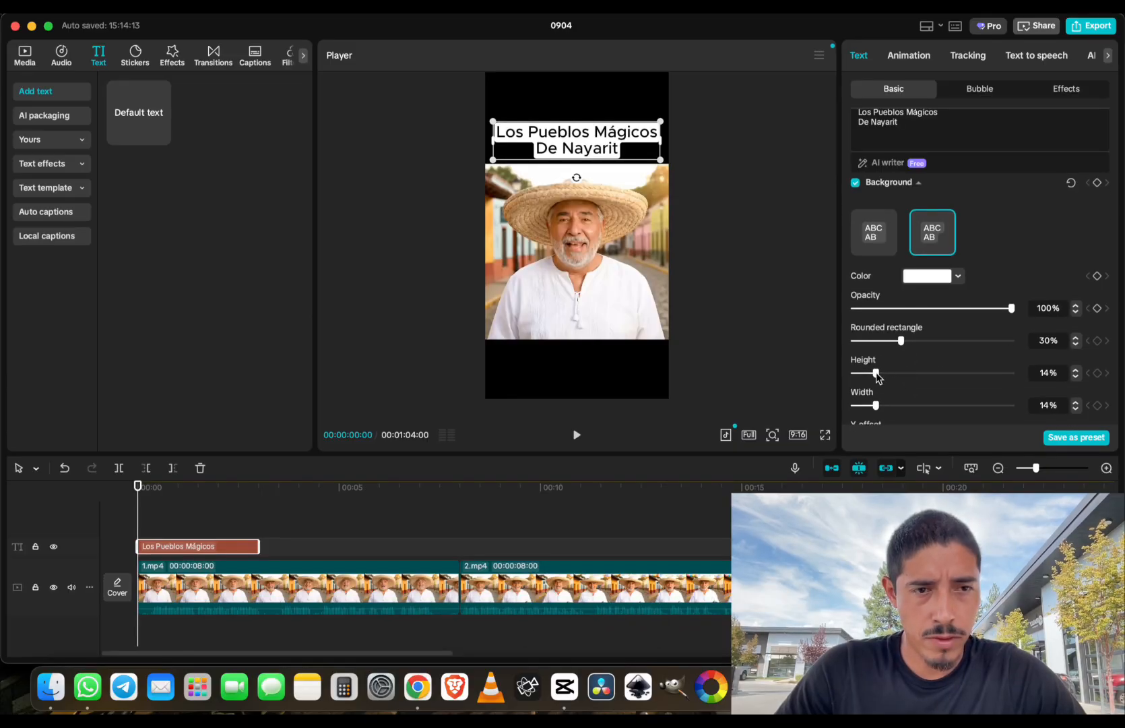
pyautogui.moveTo(876, 374); pyautogui.dragTo(904, 408)
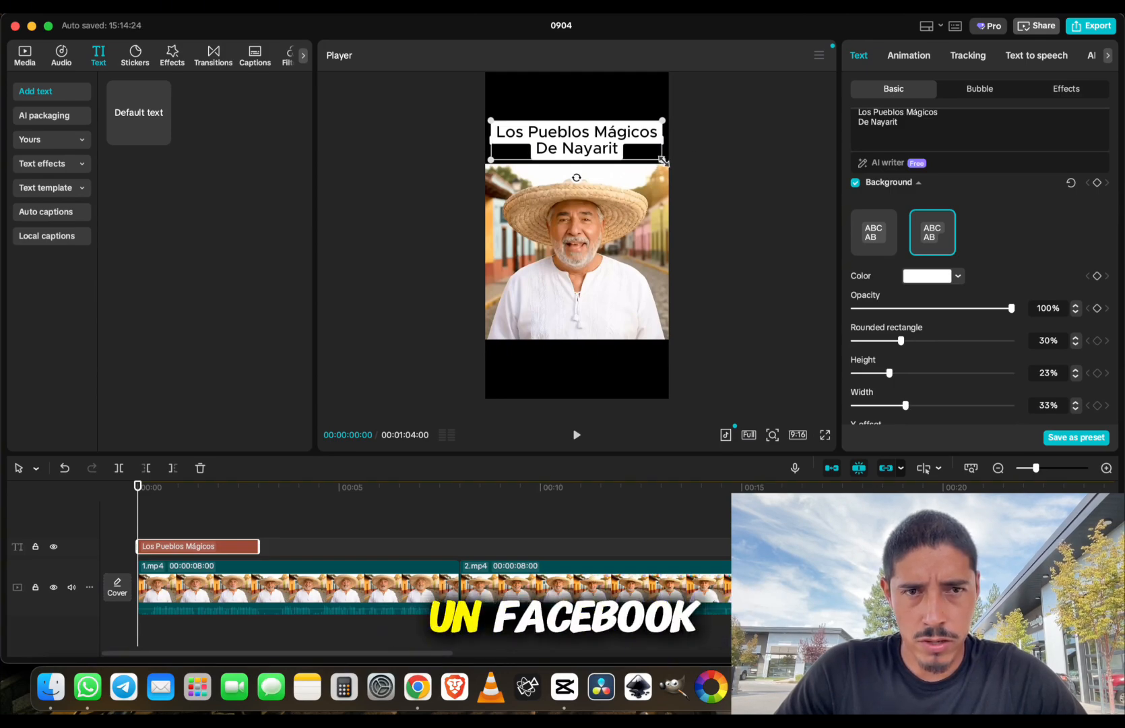
# Shrink the title slightly and extend its duration to the end of the last clip
pyautogui.moveTo(663, 160); pyautogui.dragTo(651, 157)
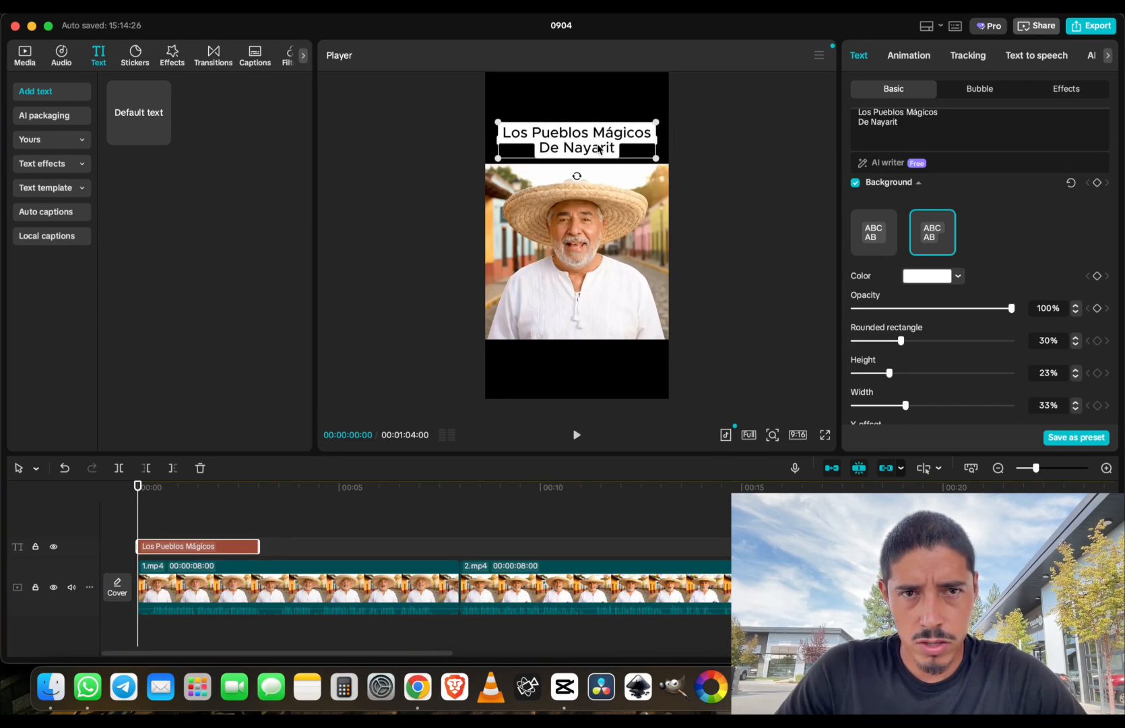
pyautogui.click(723, 241)
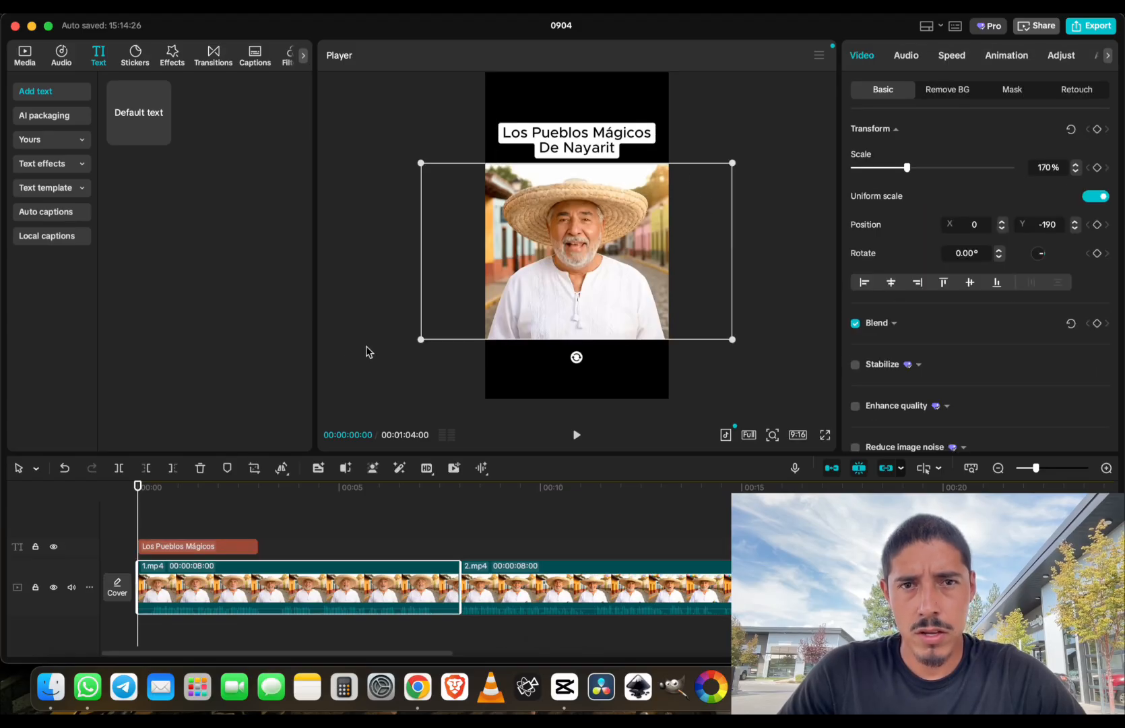
pyautogui.click(214, 547)
pyautogui.moveTo(257, 546); pyautogui.dragTo(551, 553)
pyautogui.hscroll(-20, 417, 548)
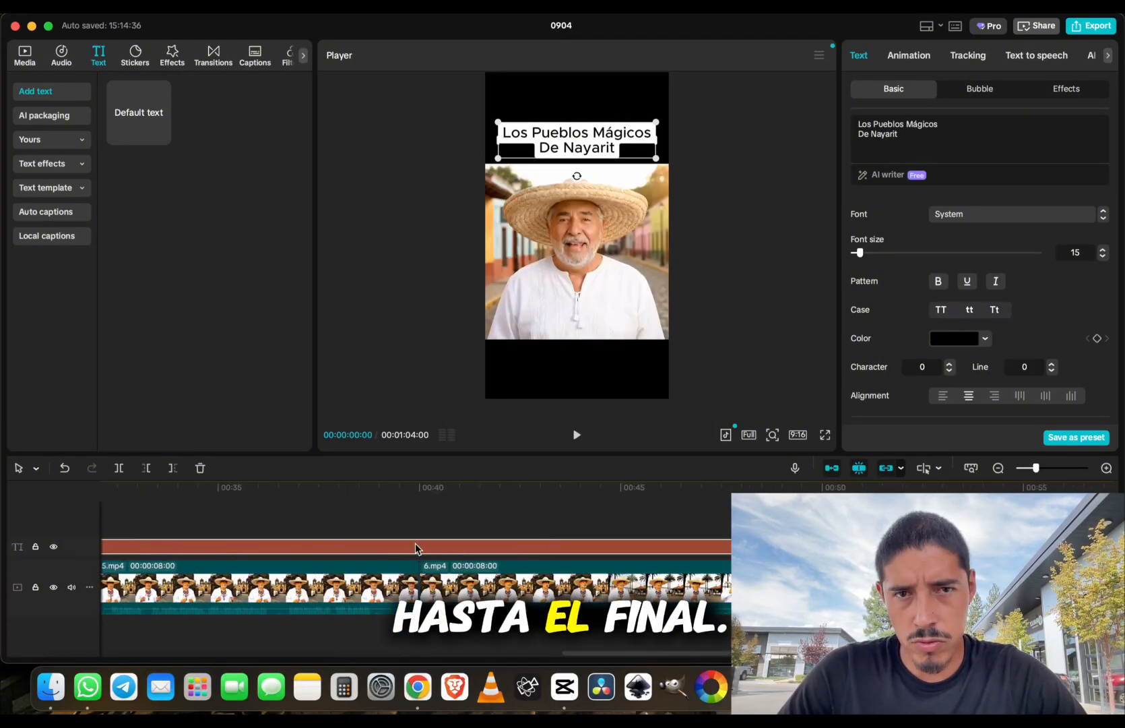
# Apply the Fade In entrance animation to 1.mp4
pyautogui.click(576, 434)
pyautogui.click(240, 595)
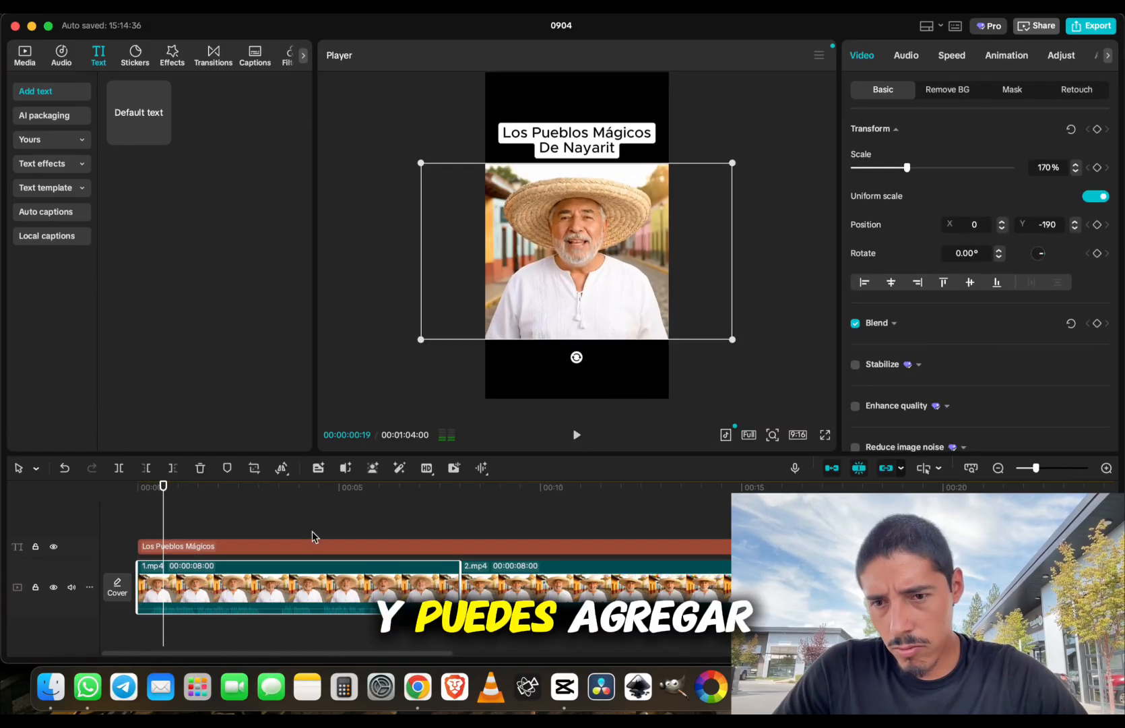
pyautogui.click(1006, 55)
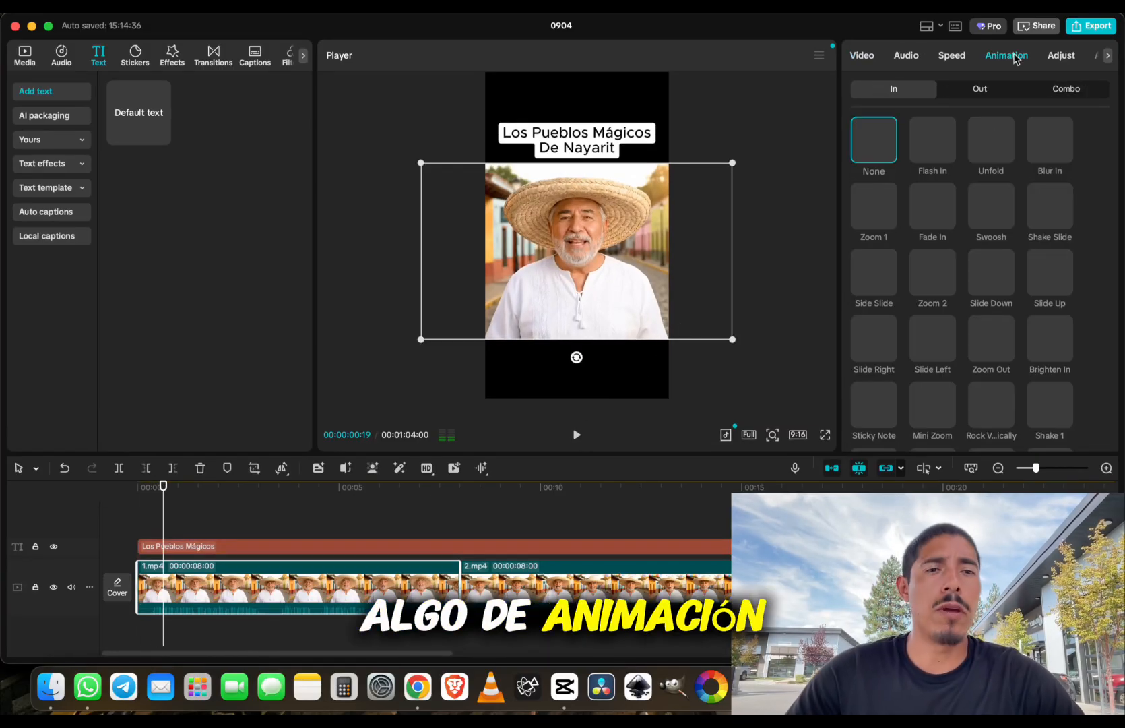
pyautogui.click(934, 213)
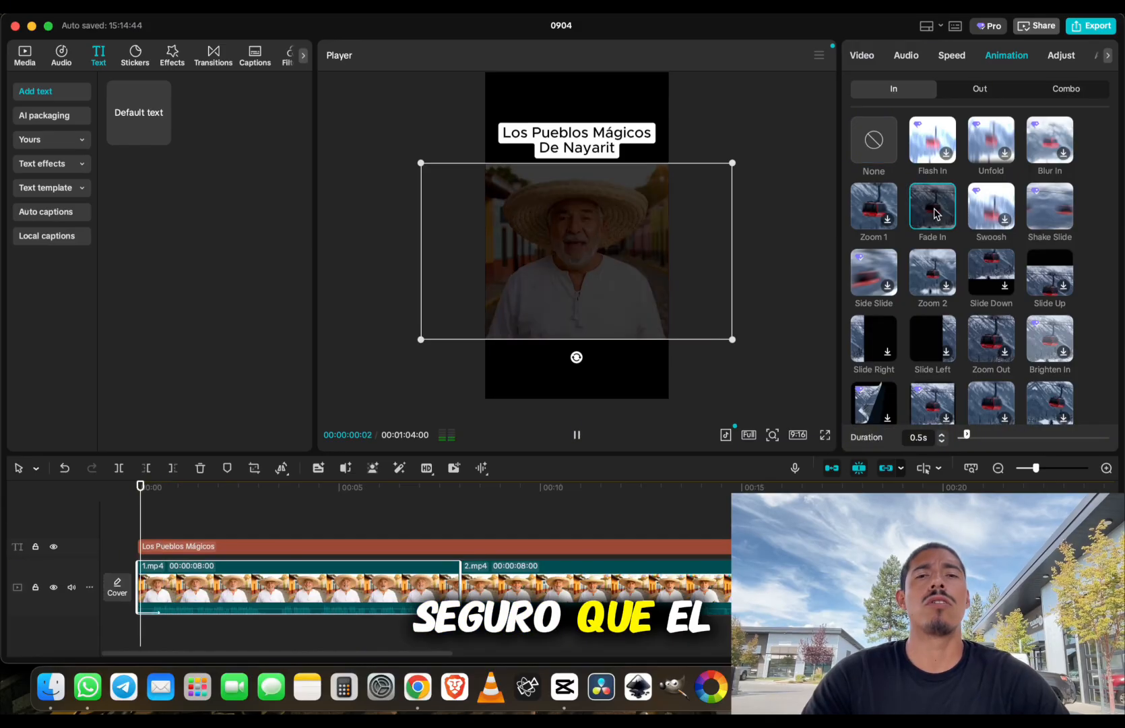
# Apply the Fade Out exit animation to 8.mp4, the final clip
pyautogui.hscroll(20, 741, 556)
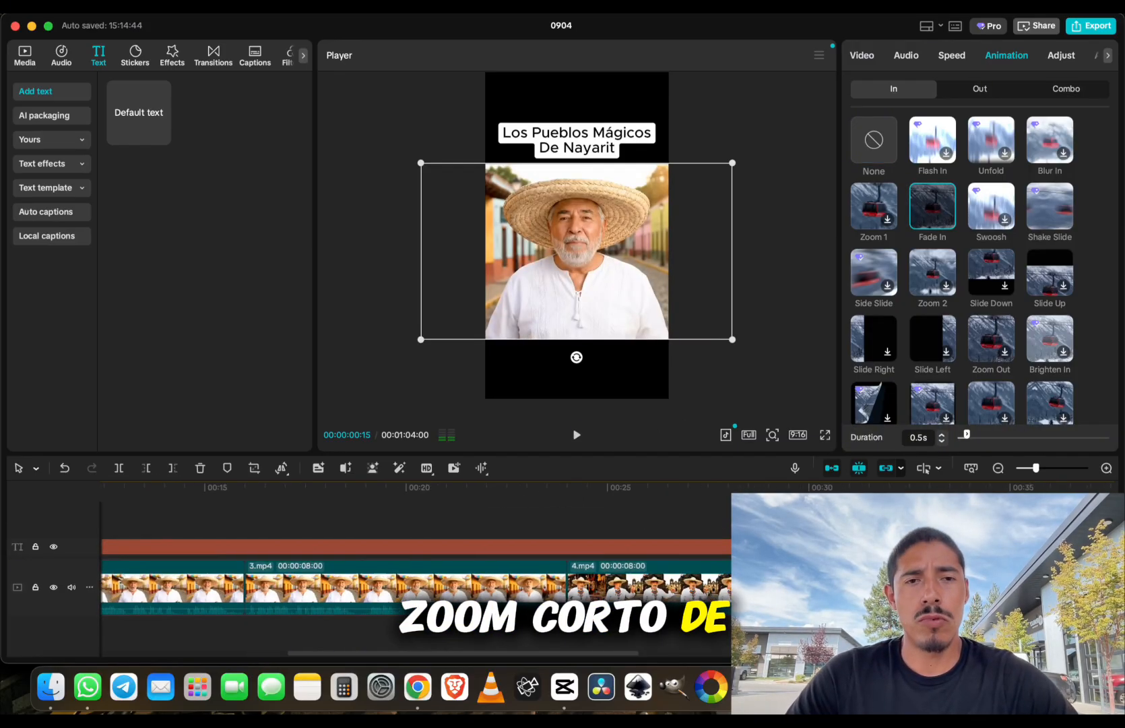
pyautogui.click(765, 584)
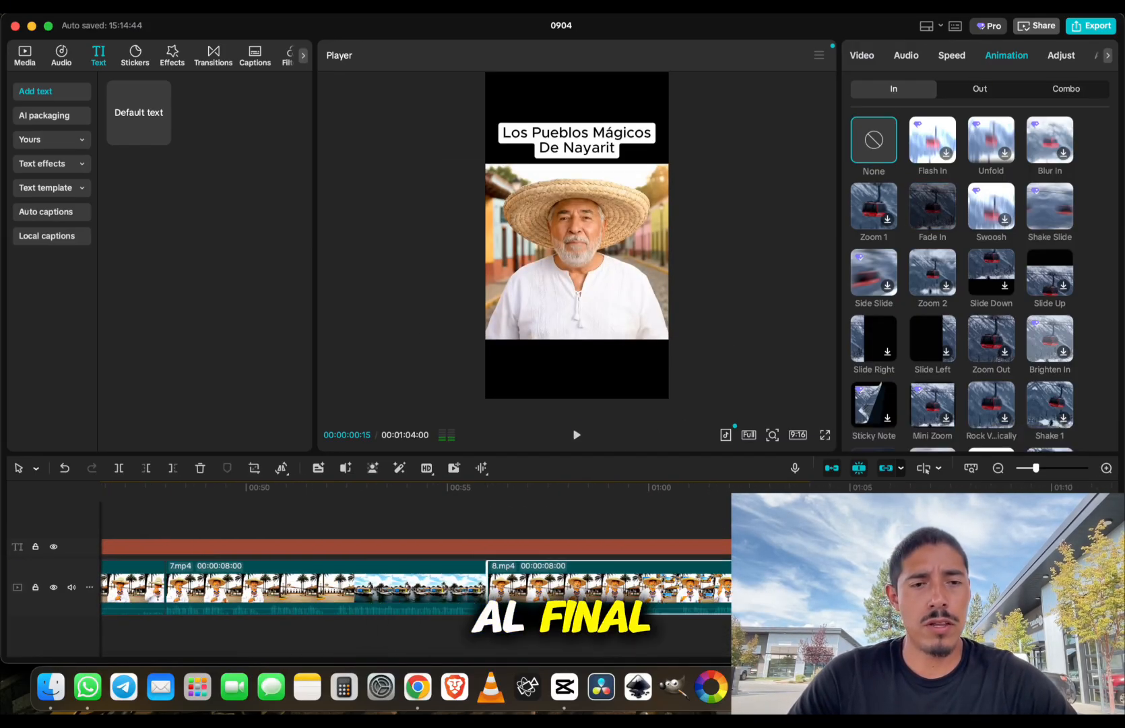
pyautogui.moveTo(798, 488); pyautogui.dragTo(810, 488)
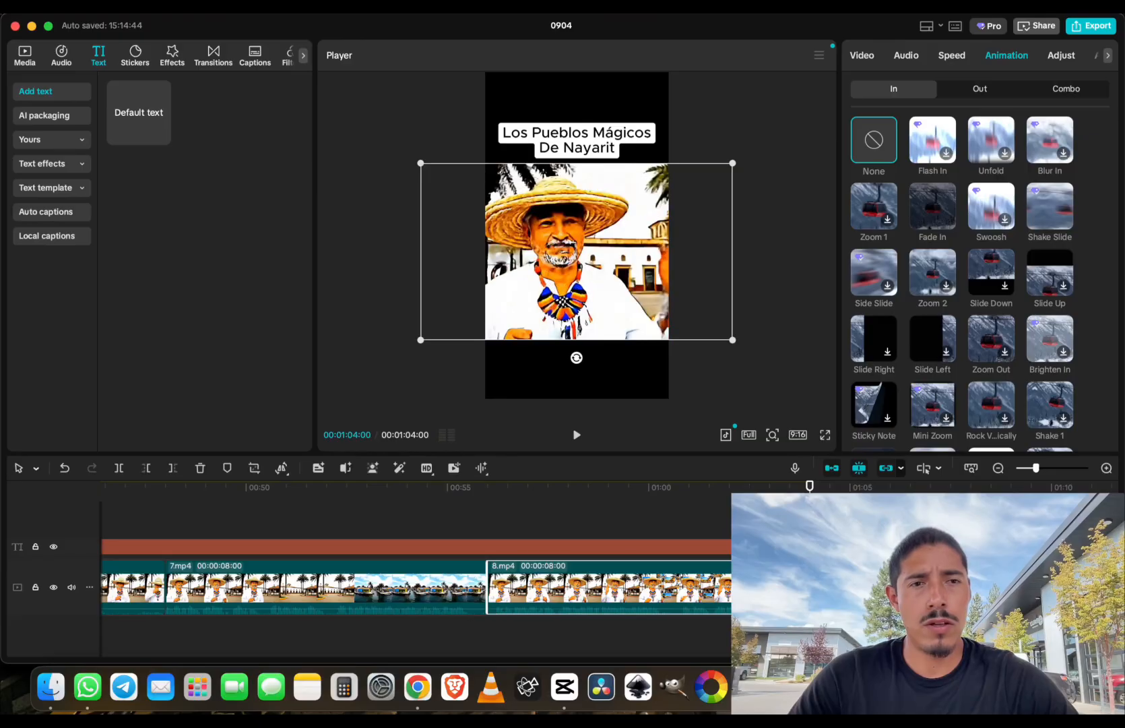
pyautogui.click(975, 93)
pyautogui.click(863, 218)
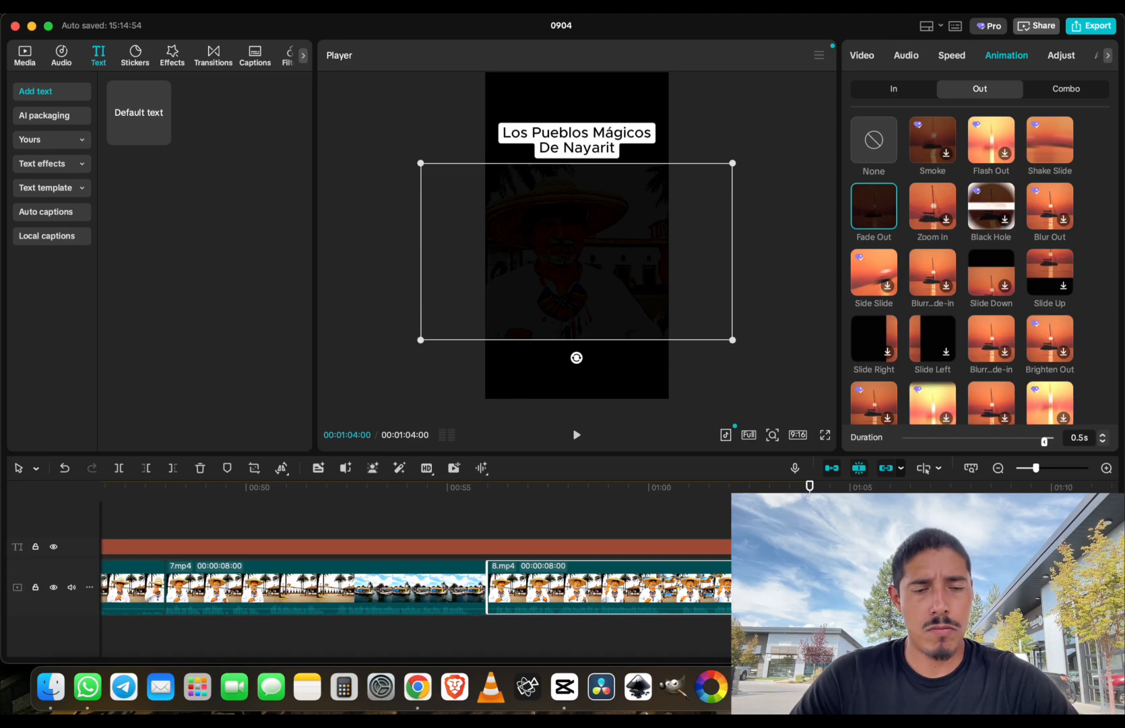
pyautogui.hscroll(-15, 504, 593)
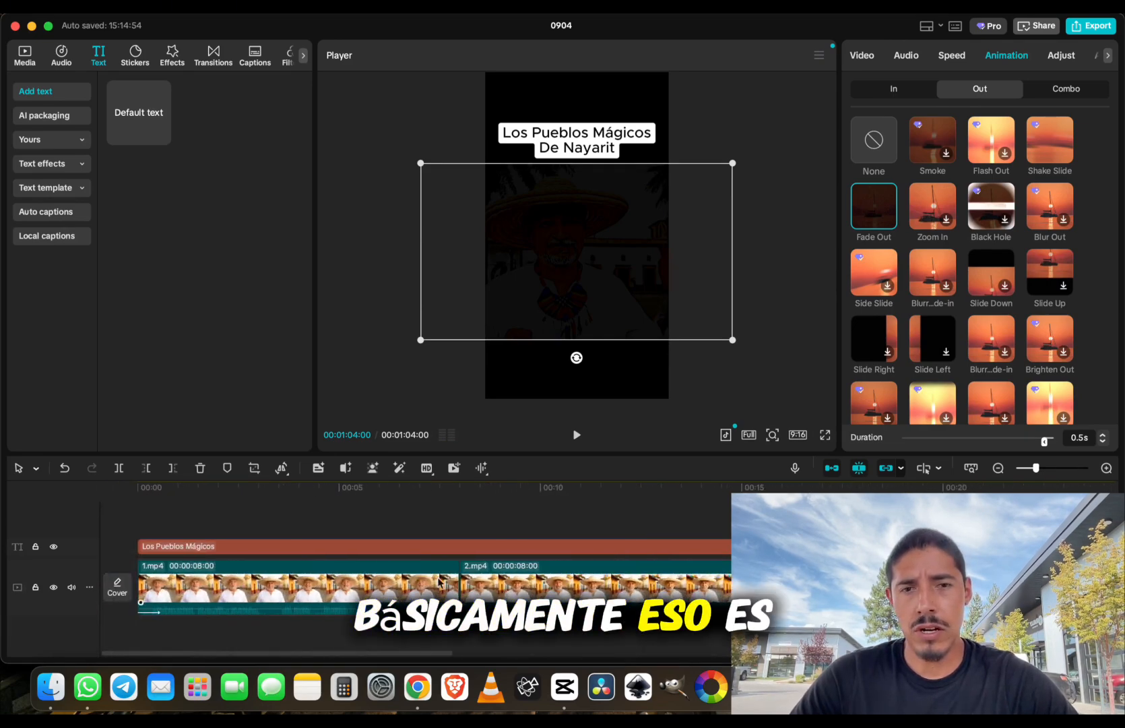
pyautogui.click(754, 249)
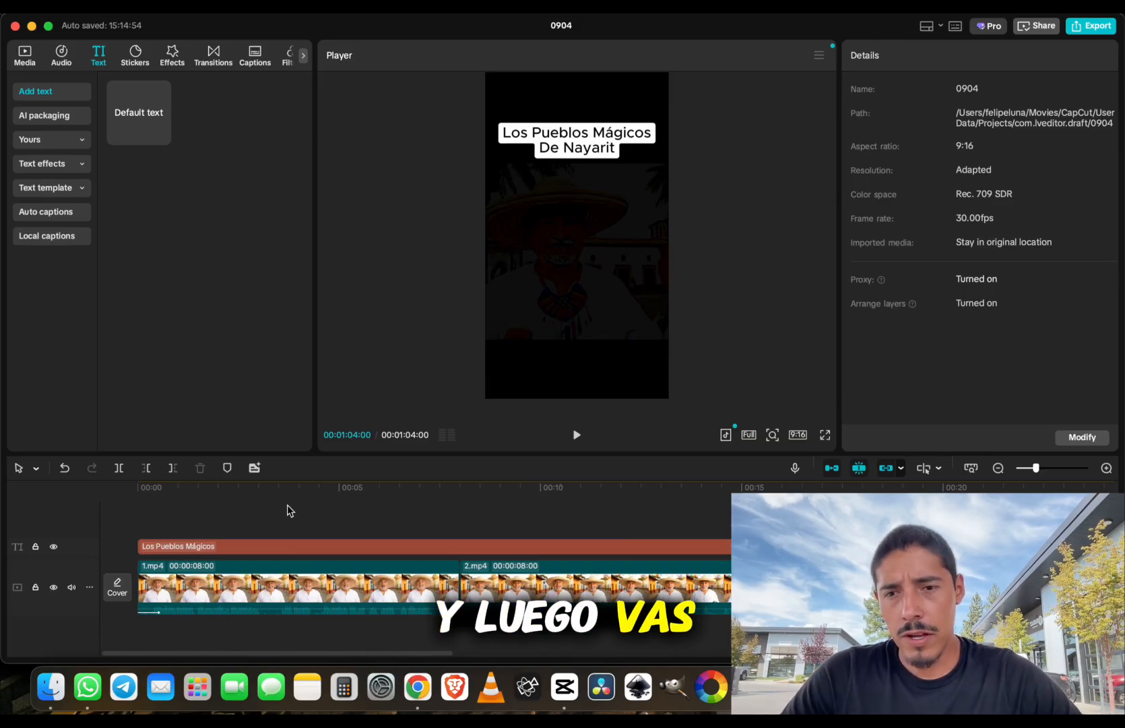
# Import the transparent Bienvenido A Nayarit logo PNG from the Logos folder and place it above the title at the timeline's start
pyautogui.click(27, 56)
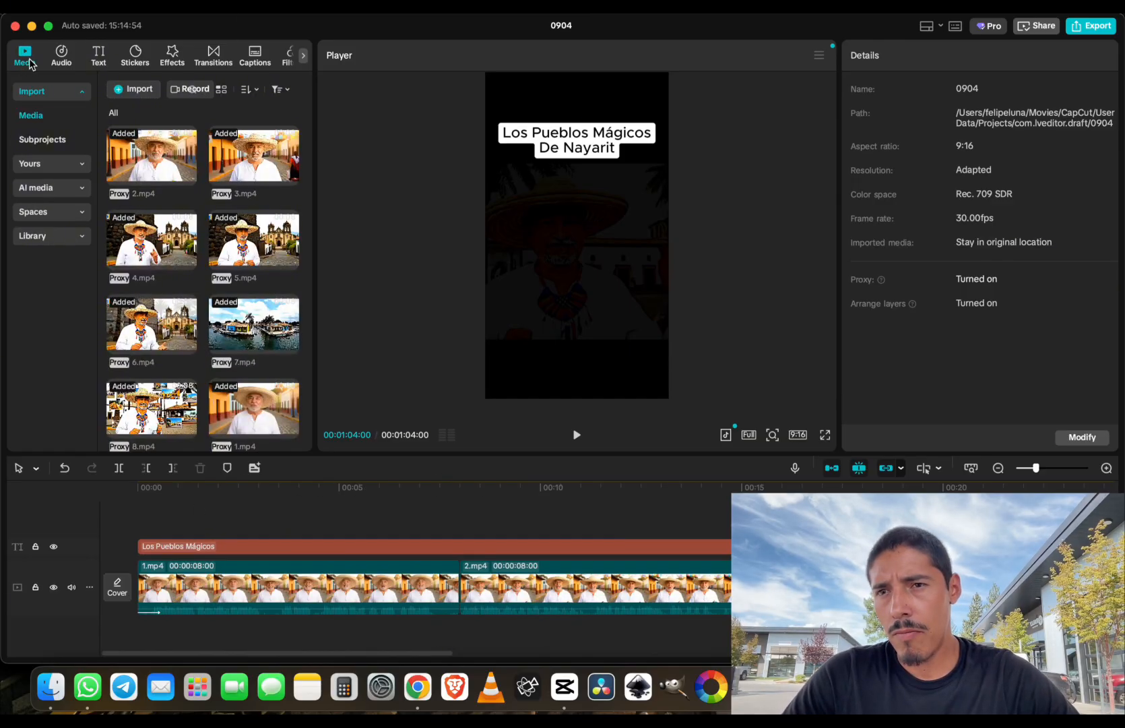
pyautogui.click(133, 90)
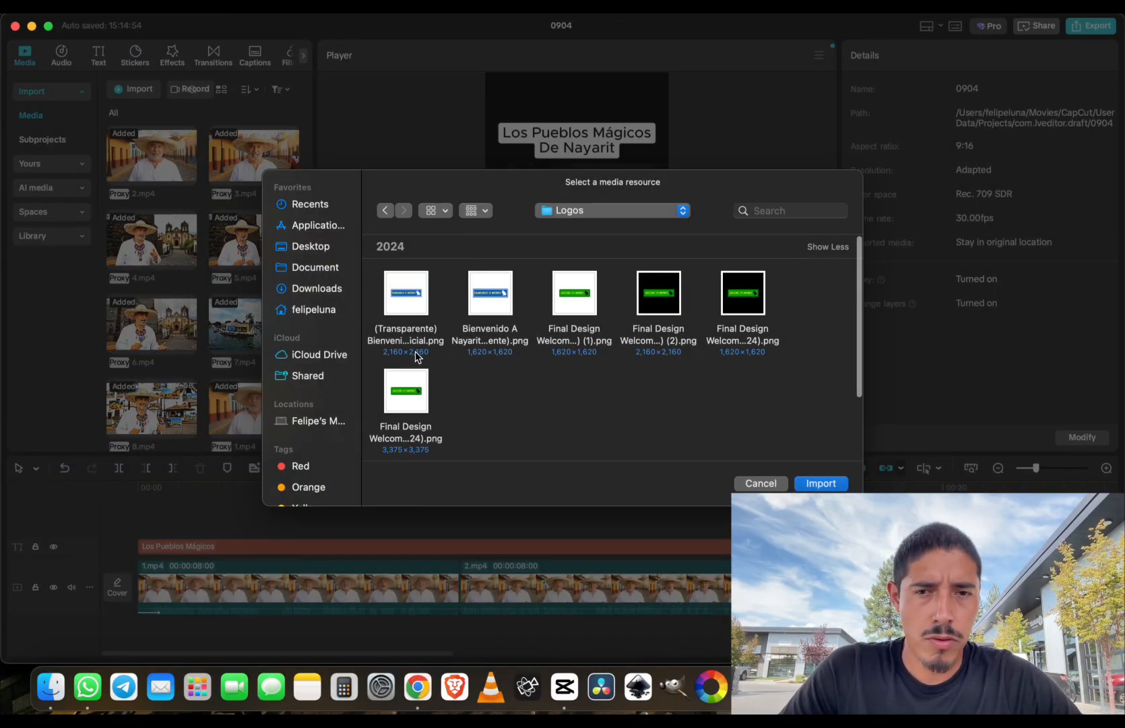
pyautogui.doubleClick(404, 293)
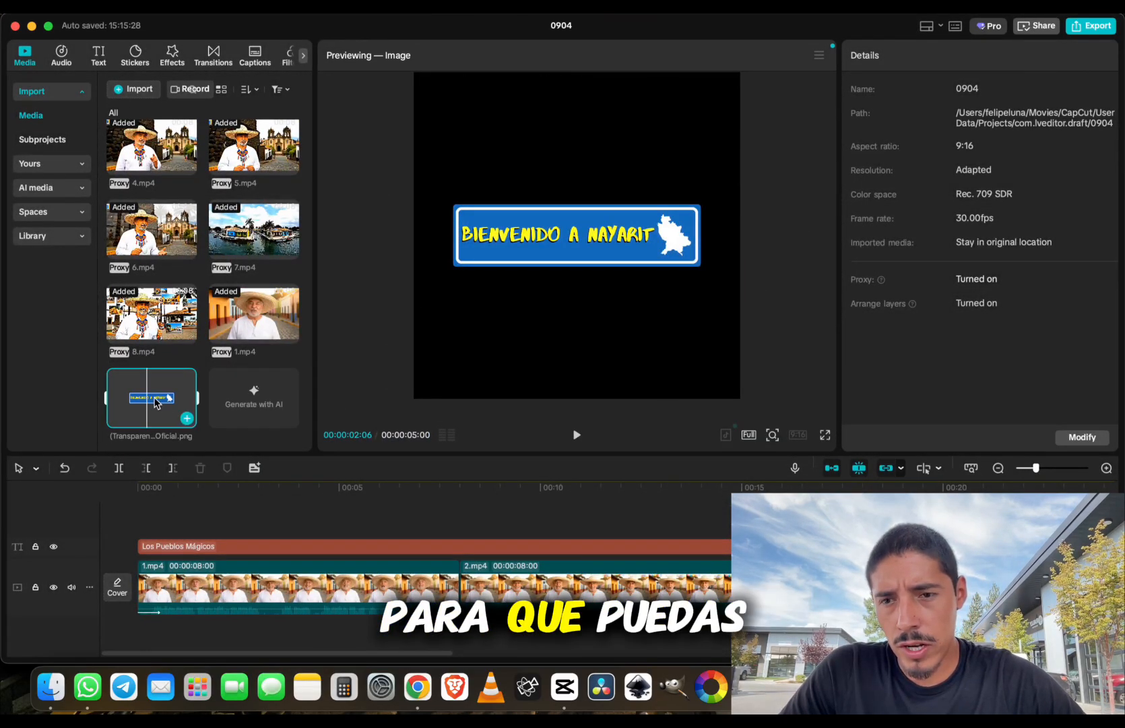
pyautogui.moveTo(174, 419); pyautogui.dragTo(160, 520)
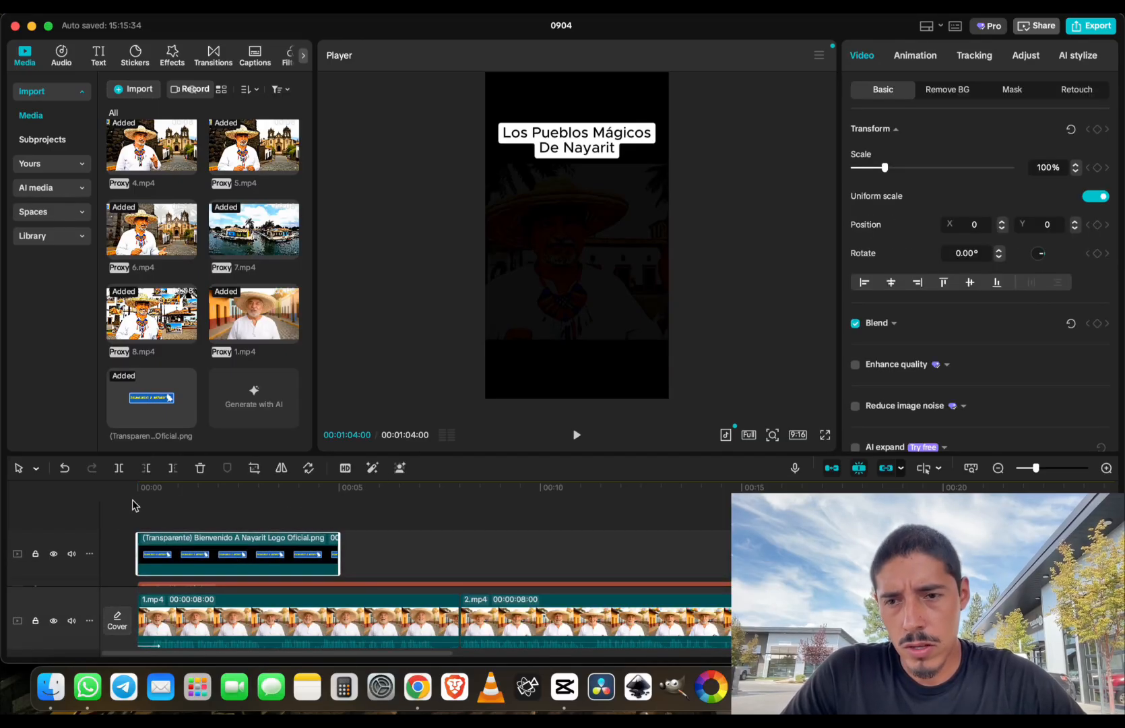
# Scale the logo down to 46% and centre it over the lower edge of the video picture, at X 0, Y -1057
pyautogui.moveTo(147, 495); pyautogui.dragTo(161, 495)
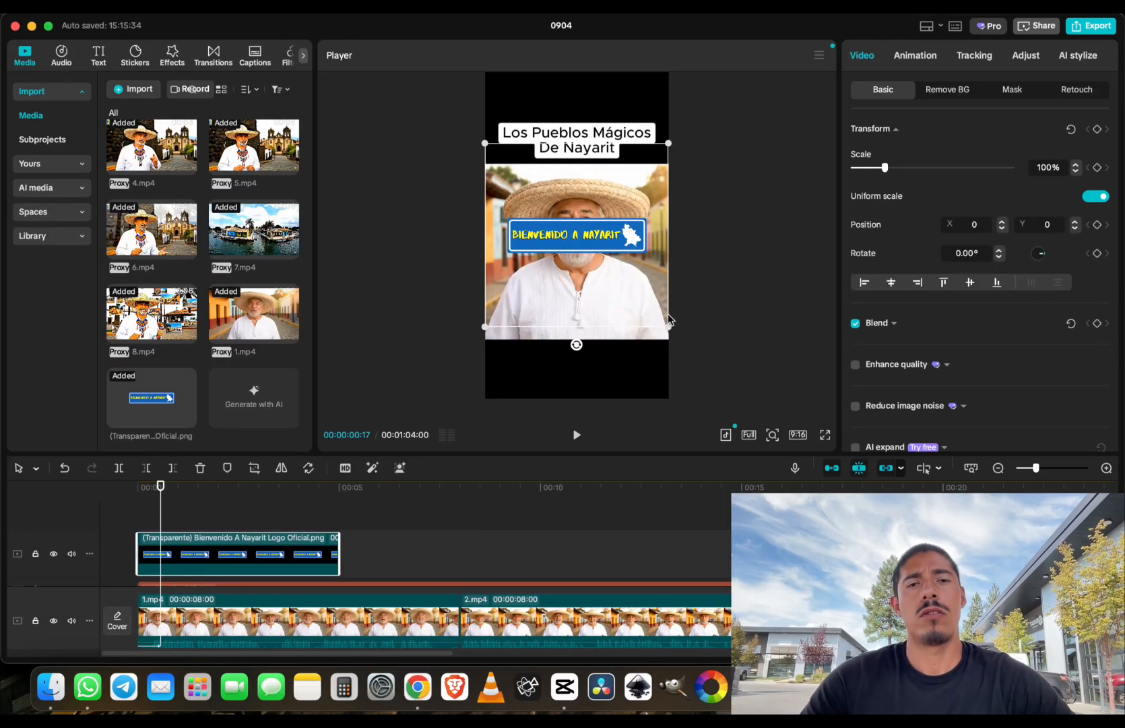
pyautogui.moveTo(668, 326)
pyautogui.mouseDown()
pyautogui.moveTo(610, 268)
pyautogui.moveTo(584, 295)
pyautogui.moveTo(585, 323)
pyautogui.moveTo(637, 371)
pyautogui.moveTo(622, 372)
pyautogui.mouseUp()
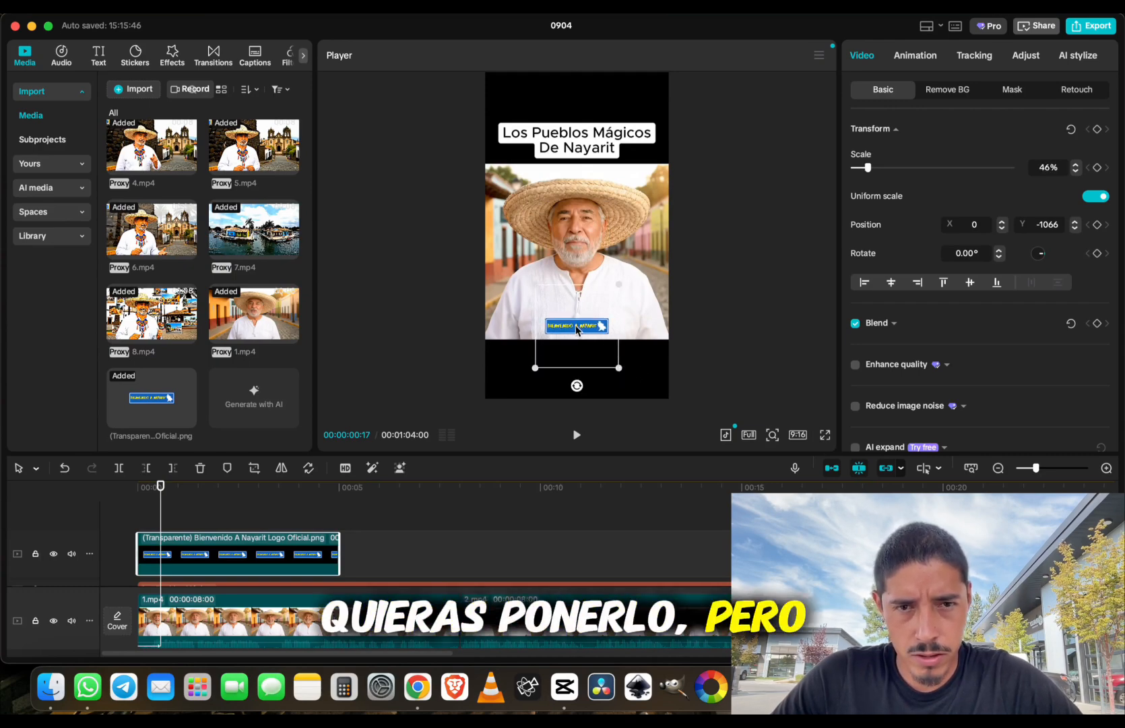
pyautogui.moveTo(576, 330); pyautogui.dragTo(584, 329)
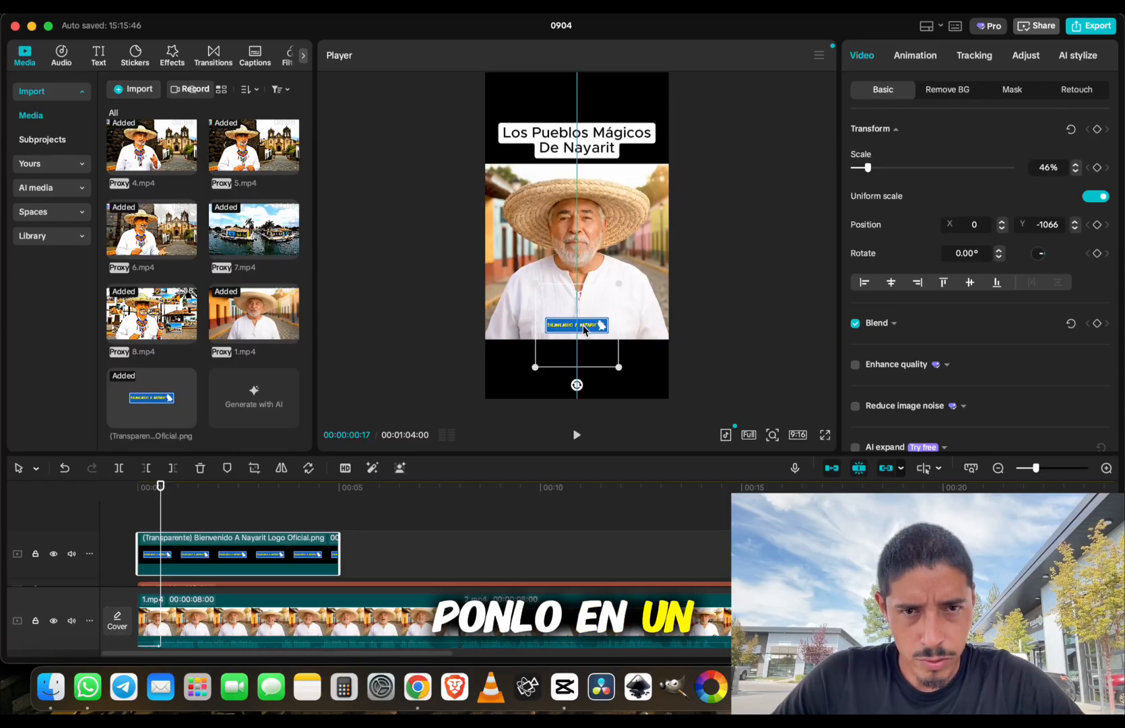
pyautogui.click(785, 284)
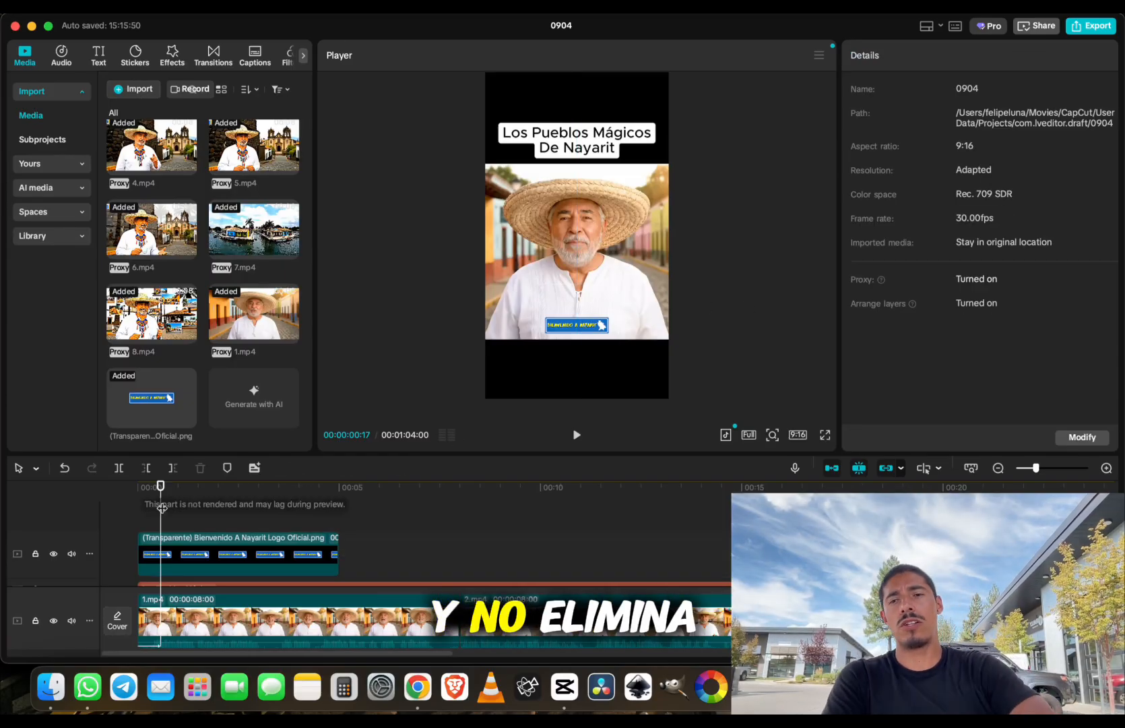
# Extend the logo's duration to 00:01:04:00 so it spans all the clips
pyautogui.scroll(-3, 279, 565)
pyautogui.click(211, 553)
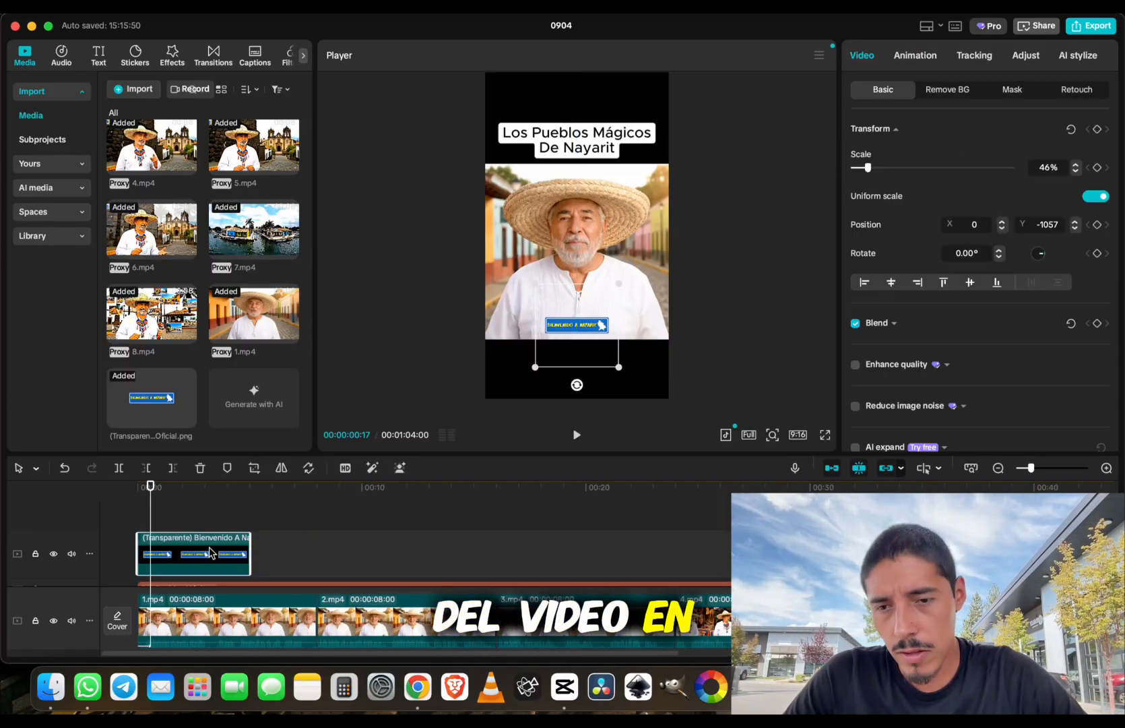
pyautogui.moveTo(251, 556); pyautogui.dragTo(714, 584)
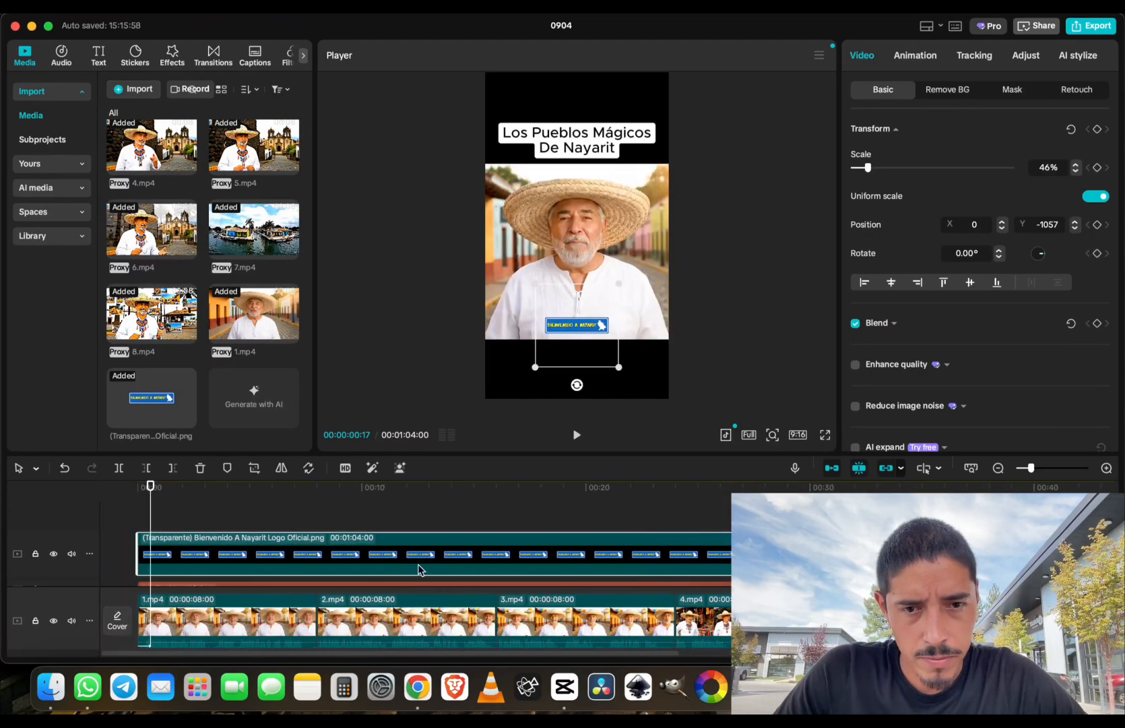
# Apply the Fade In entrance animation and the Fade Out exit animation to the logo
pyautogui.click(911, 56)
pyautogui.click(906, 92)
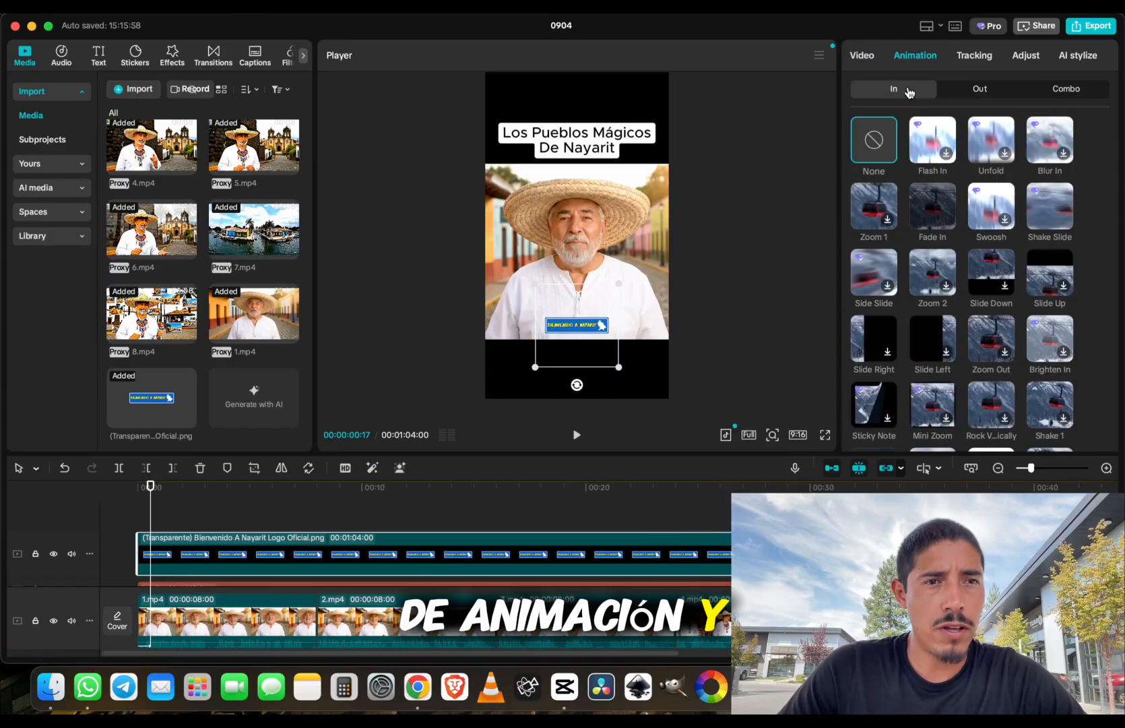
pyautogui.click(933, 202)
pyautogui.click(990, 89)
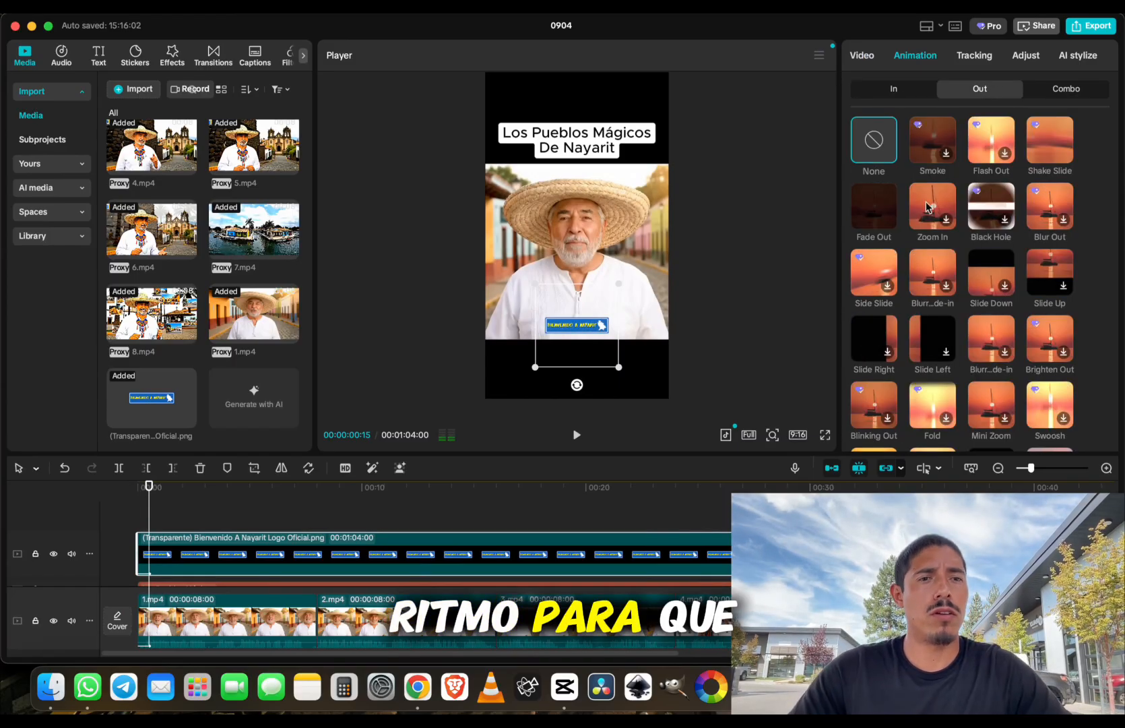
pyautogui.click(874, 207)
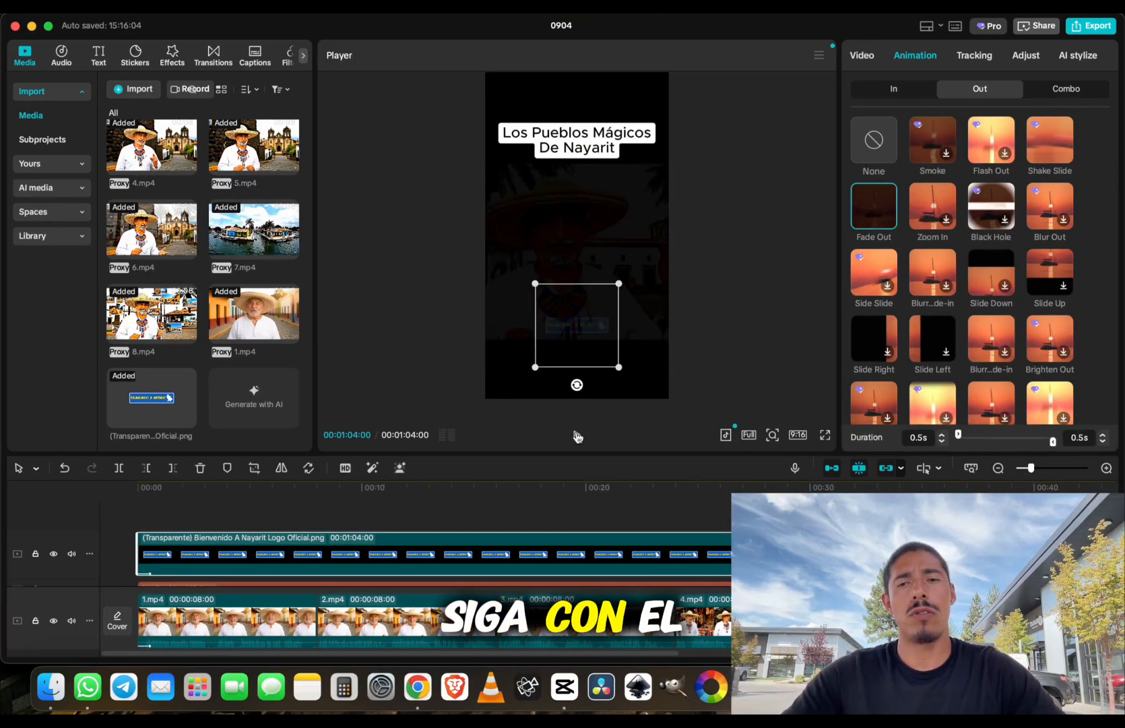
# Play the video from the beginning through the first clip to check the logo and fade-in
pyautogui.click(117, 494)
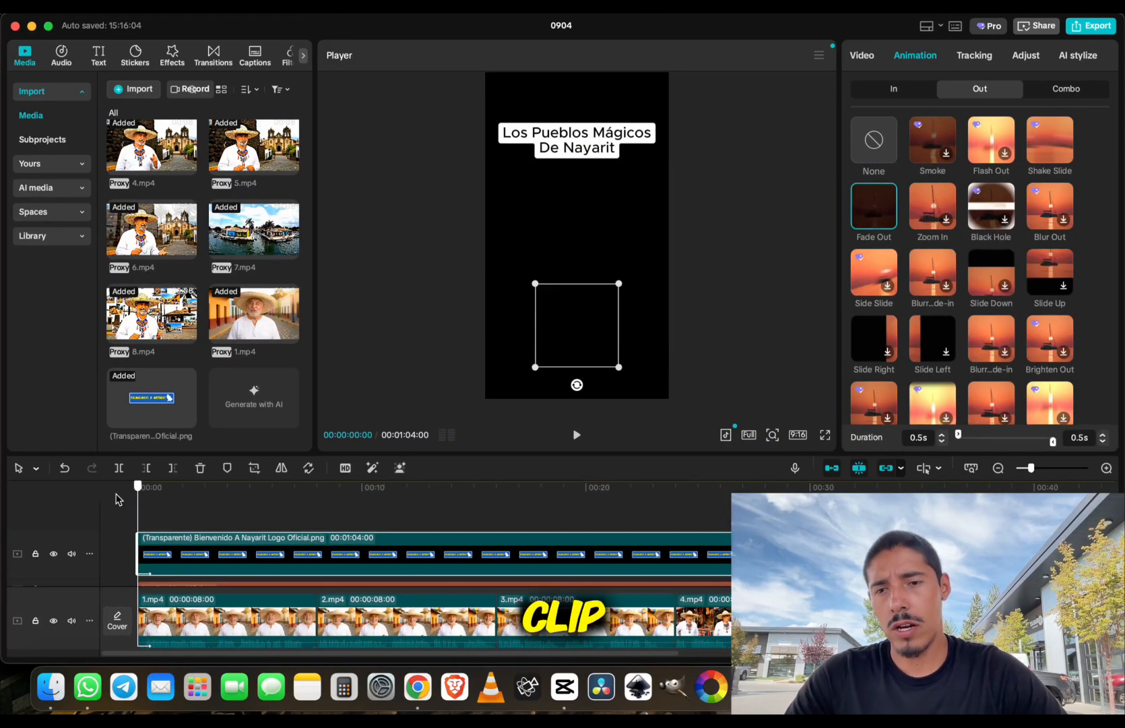
pyautogui.click(576, 434)
pyautogui.click(752, 294)
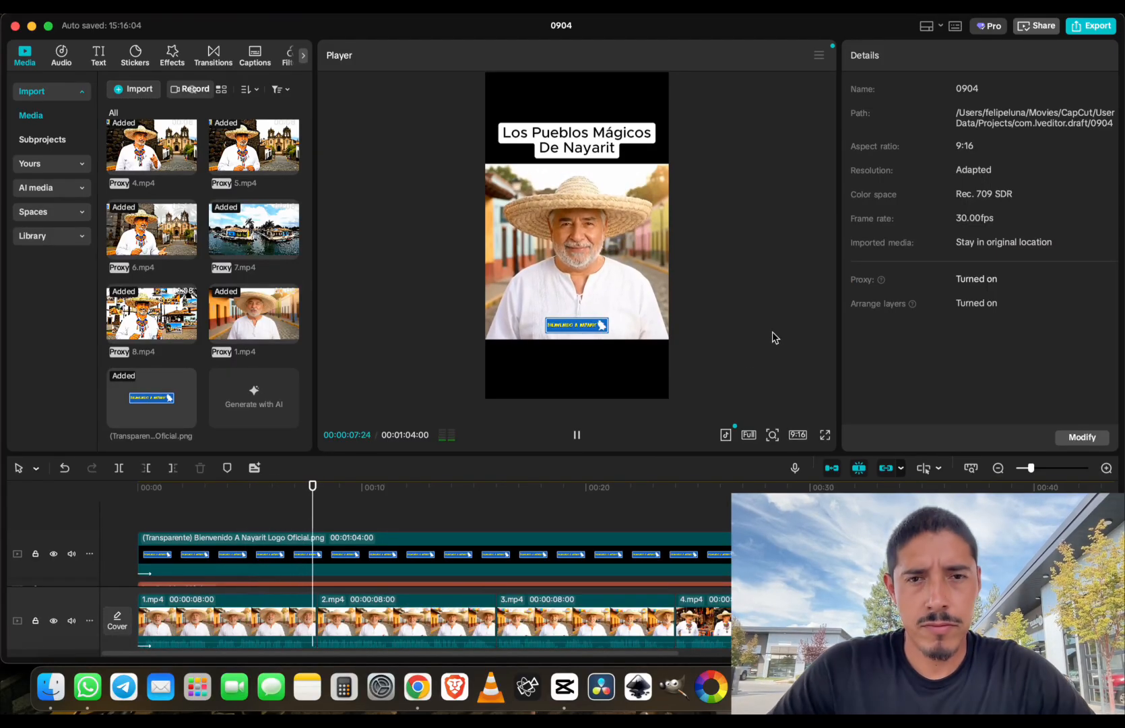
pyautogui.click(578, 436)
# Trim a little off the end of 1.mp4 and play back the cut into 2.mp4
pyautogui.scroll(4, 324, 602)
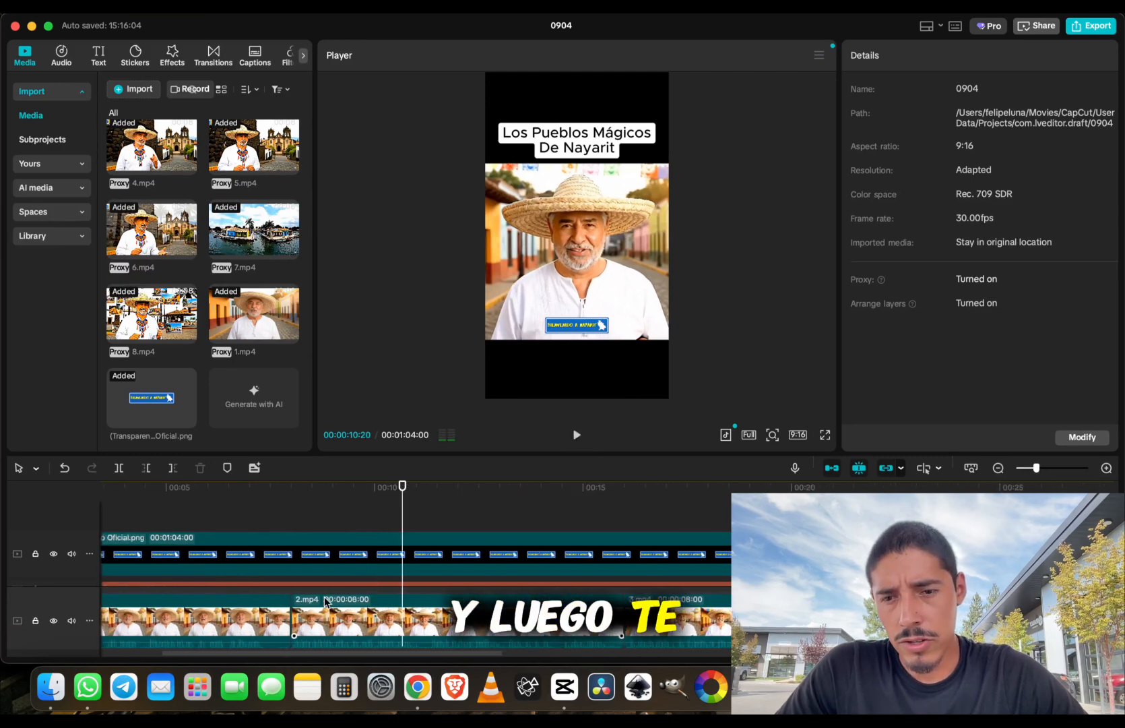
pyautogui.hscroll(-4, 324, 602)
pyautogui.moveTo(468, 495); pyautogui.dragTo(408, 491)
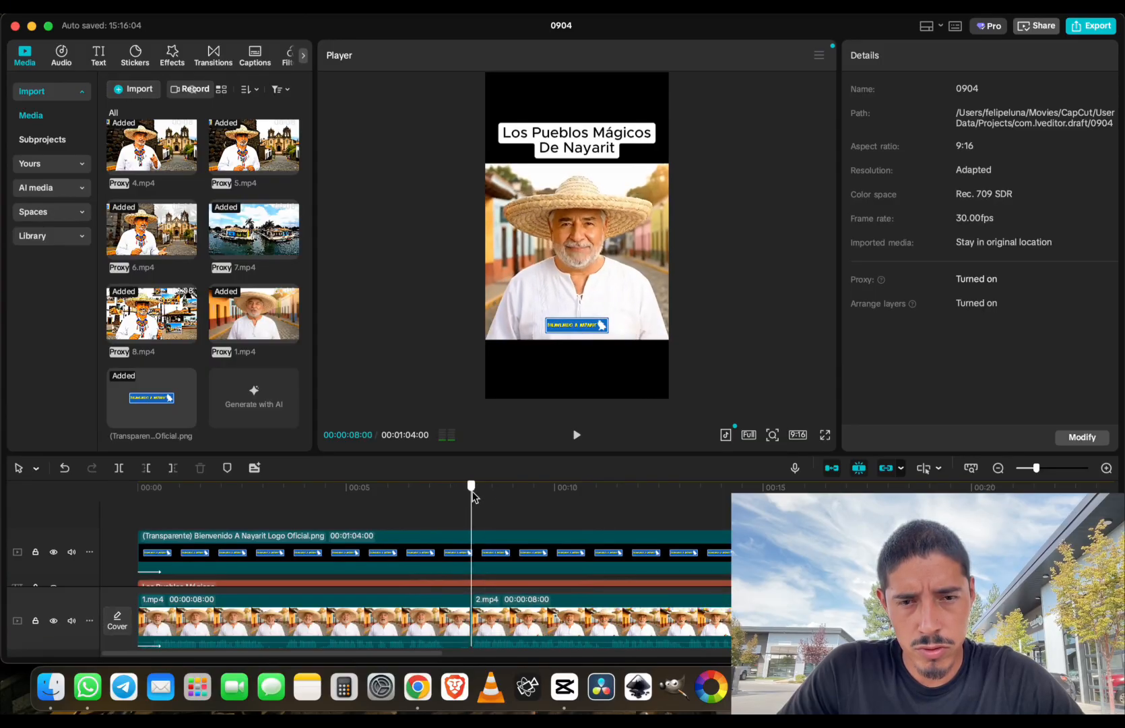
pyautogui.scroll(2, 473, 595)
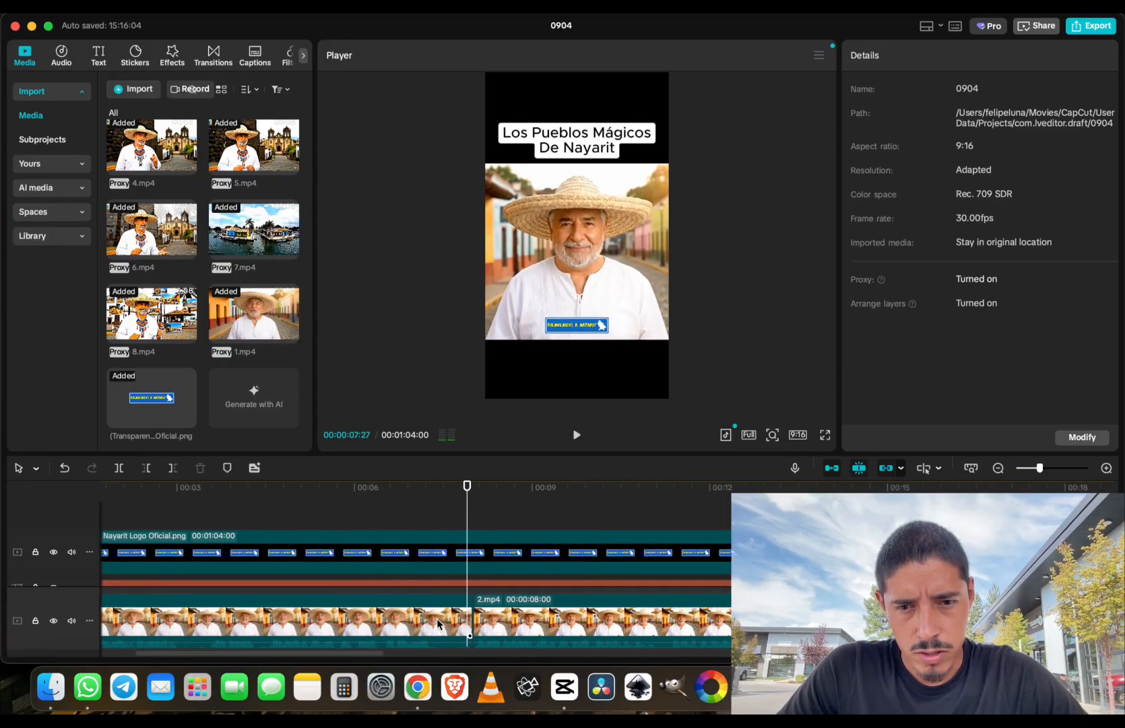
pyautogui.click(471, 617)
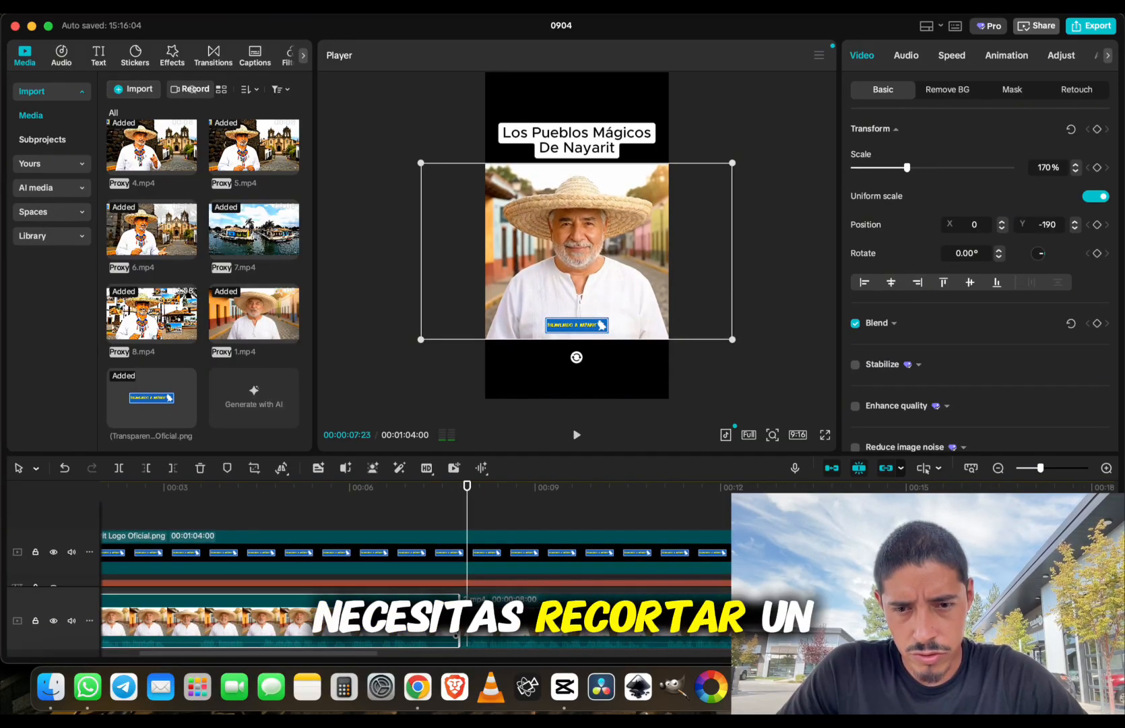
pyautogui.click(366, 487)
pyautogui.press('space')
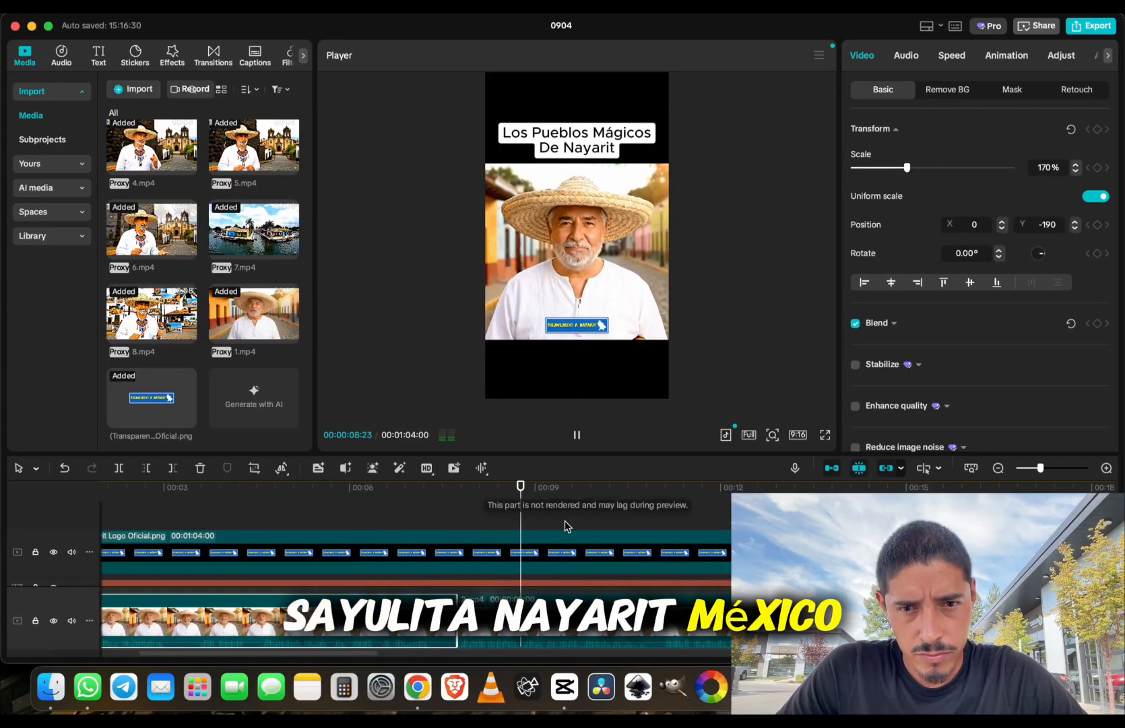
# Trim the end of 2.mp4 to a duration of 00:00:07:16 and play back the cut into 3.mp4
pyautogui.scroll(-2, 459, 635)
pyautogui.hscroll(3, 464, 579)
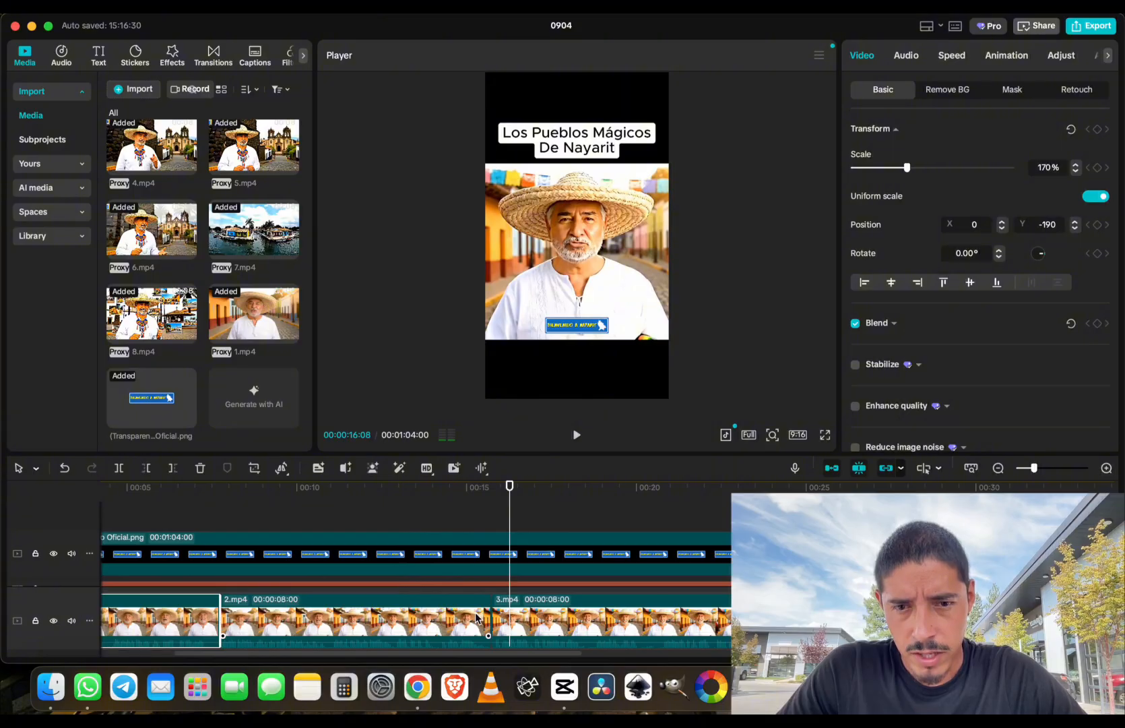
pyautogui.press('super+=')
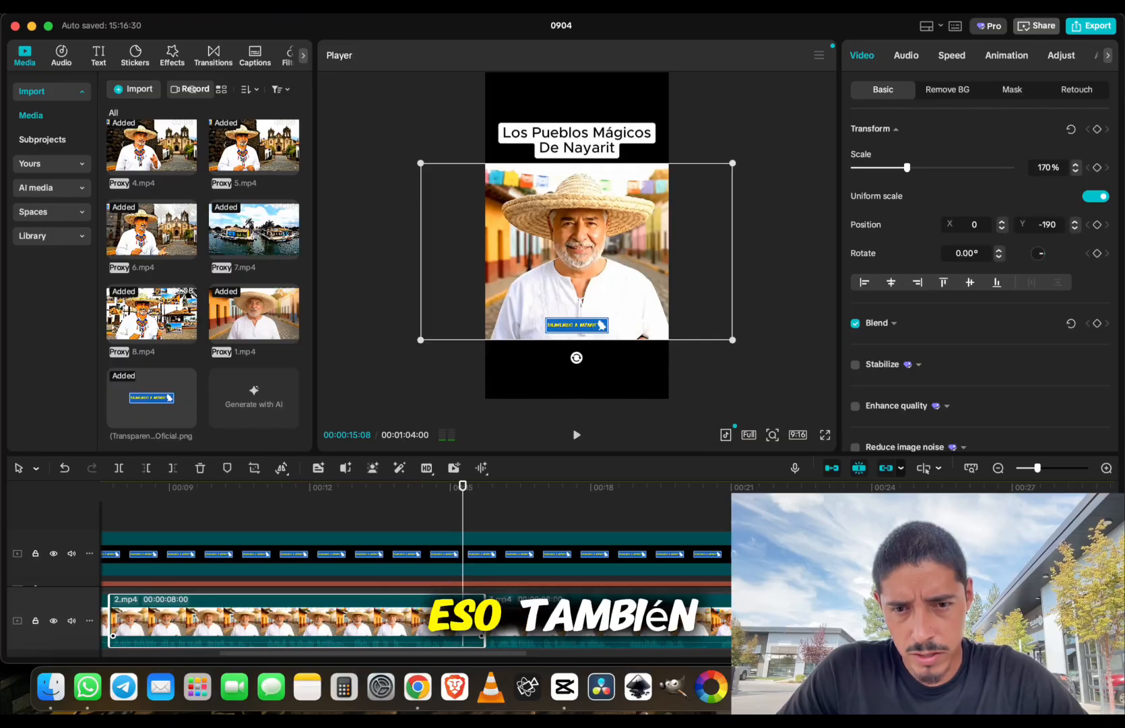
pyautogui.moveTo(469, 616); pyautogui.dragTo(460, 616)
pyautogui.click(428, 499)
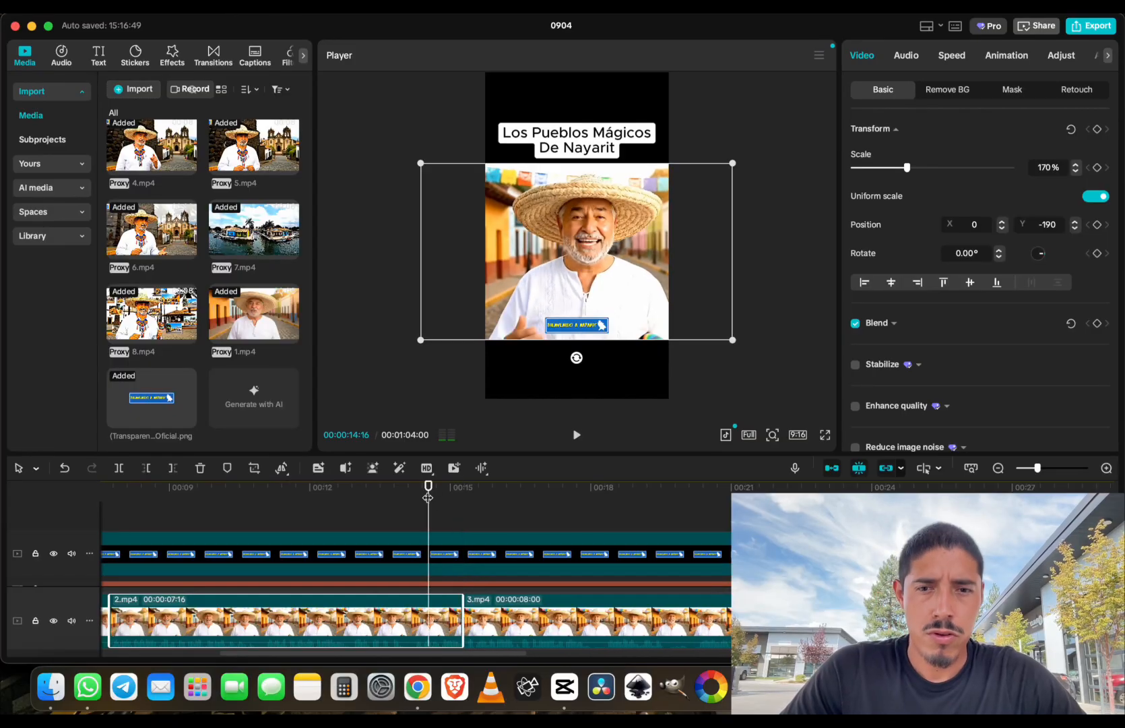
pyautogui.press('space')
pyautogui.press('space')
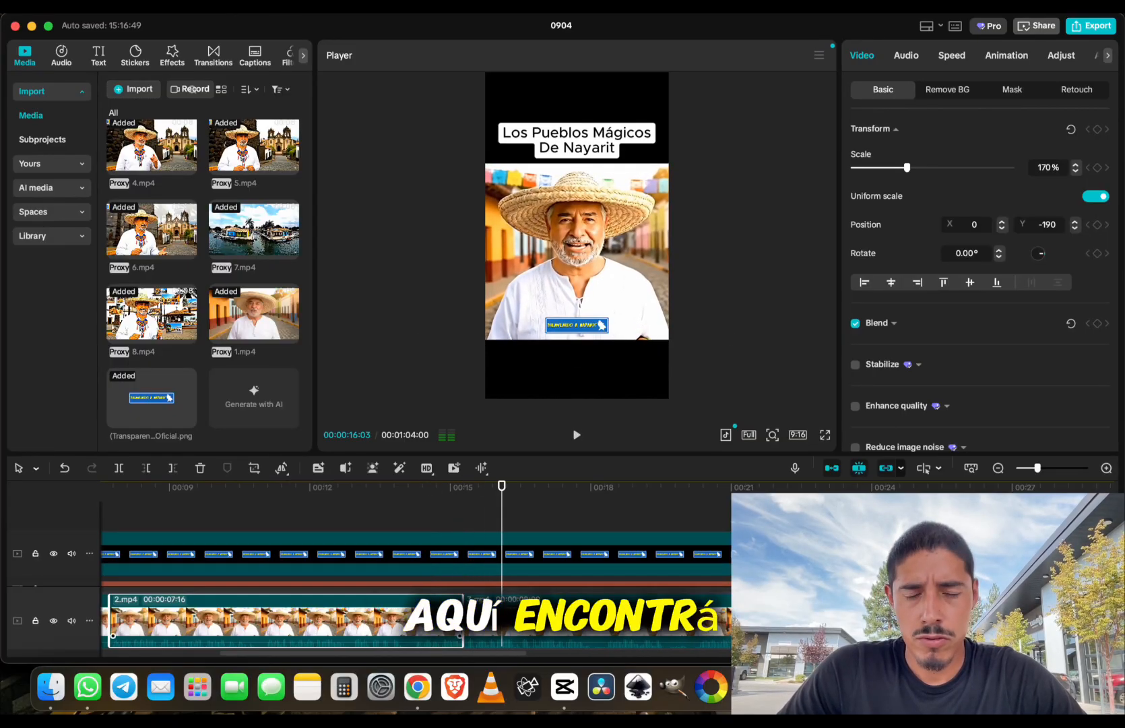
# Extend the end of 2.mp4 in small increments to 00:00:07:20, playing back the transition after each adjustment
pyautogui.scroll(4, 498, 616)
pyautogui.hscroll(-3, 529, 620)
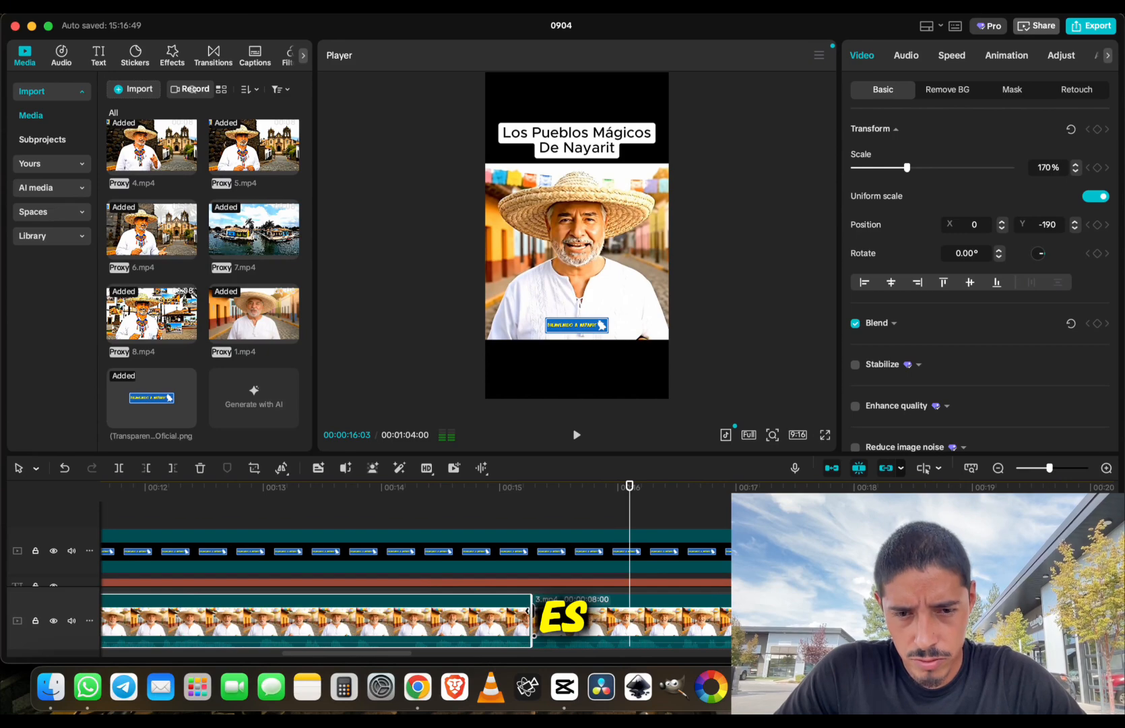
pyautogui.moveTo(529, 611); pyautogui.dragTo(539, 611)
pyautogui.press('space')
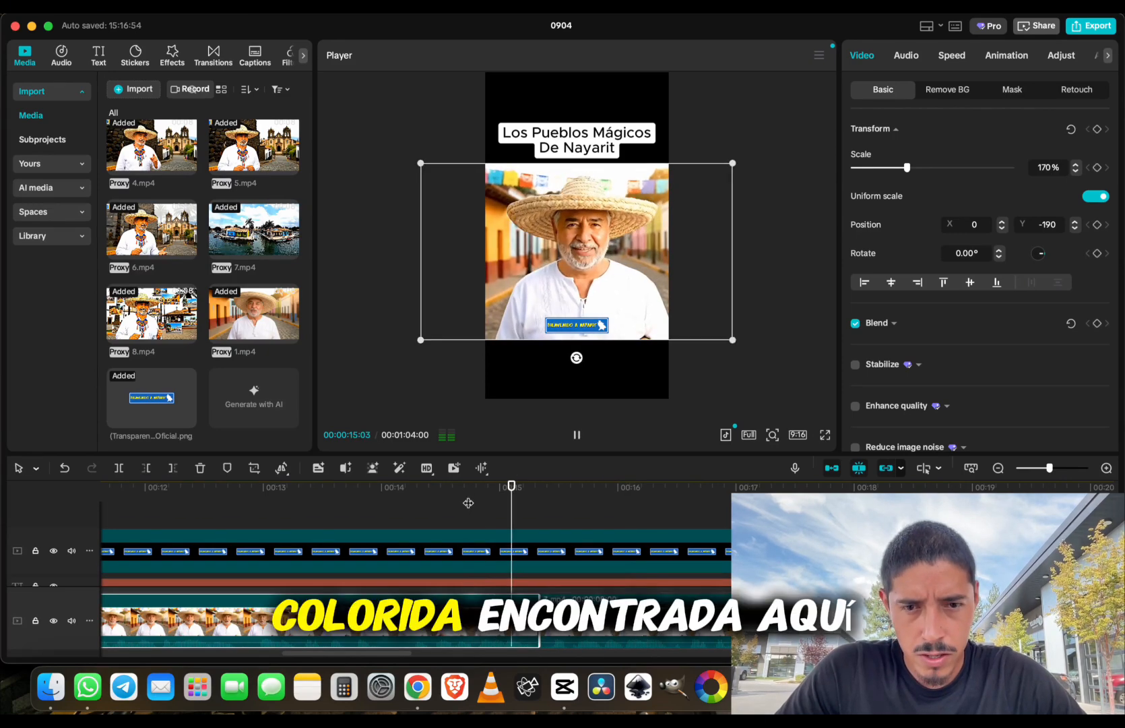
pyautogui.press('space')
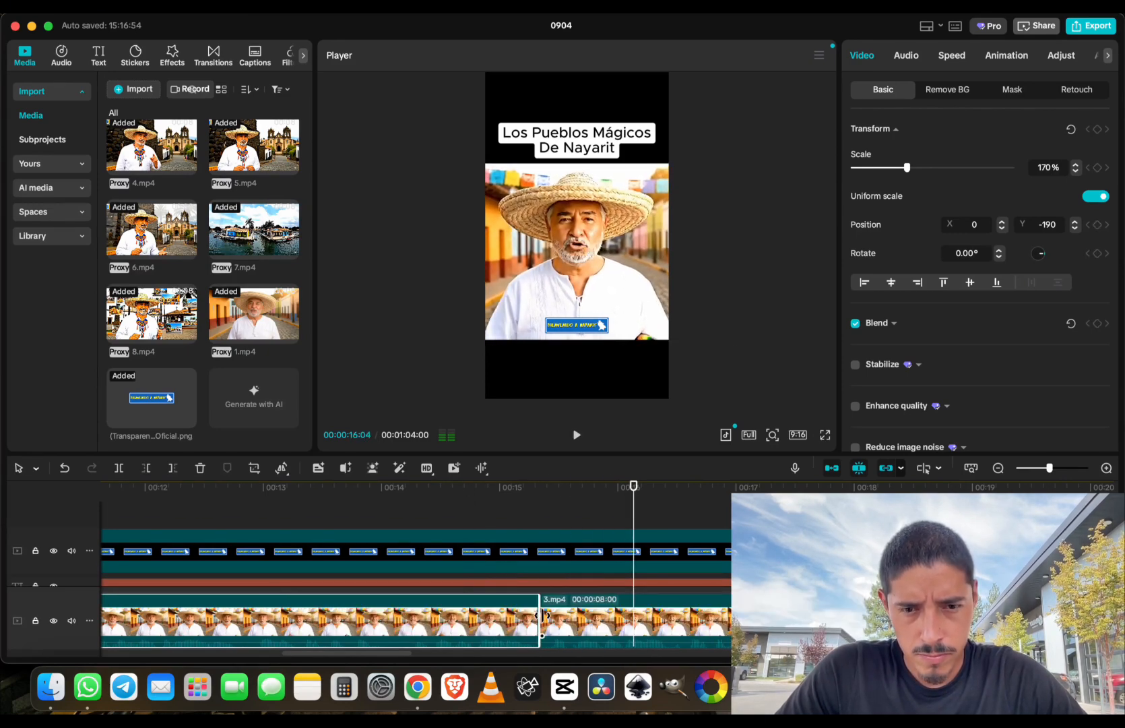
pyautogui.moveTo(542, 615); pyautogui.dragTo(549, 615)
pyautogui.click(478, 498)
pyautogui.press('space')
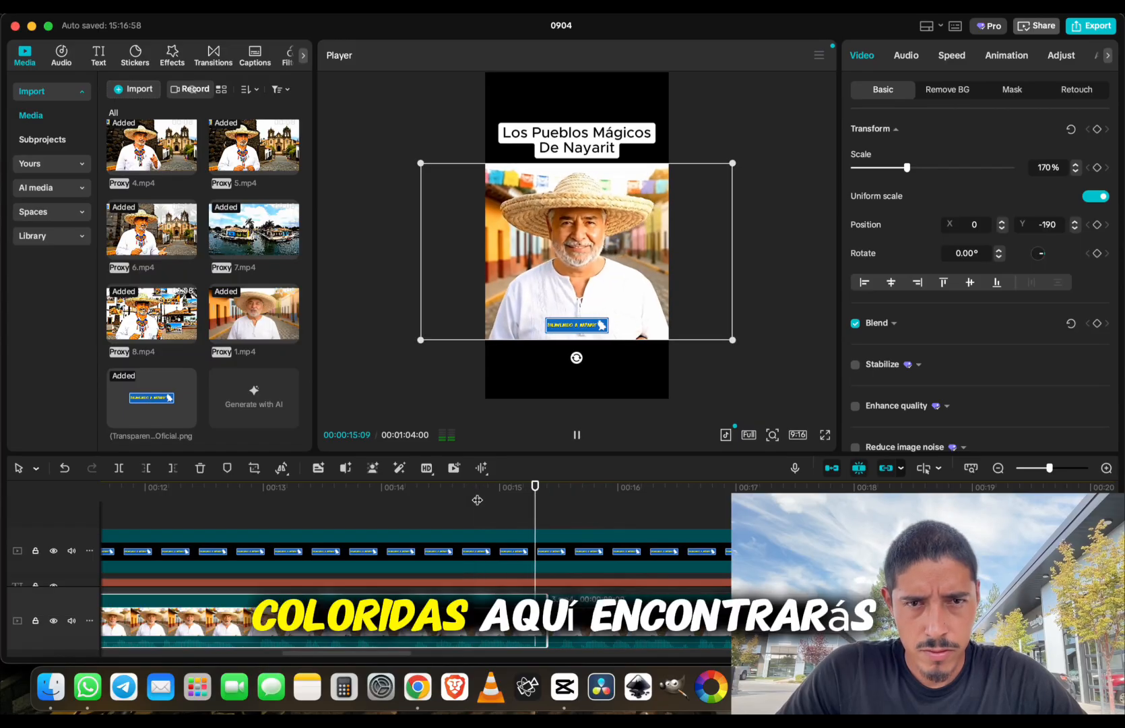
# Play through 3.mp4, trim a few frames off its end, and replay the cut into 4.mp4
pyautogui.hscroll(2, 614, 591)
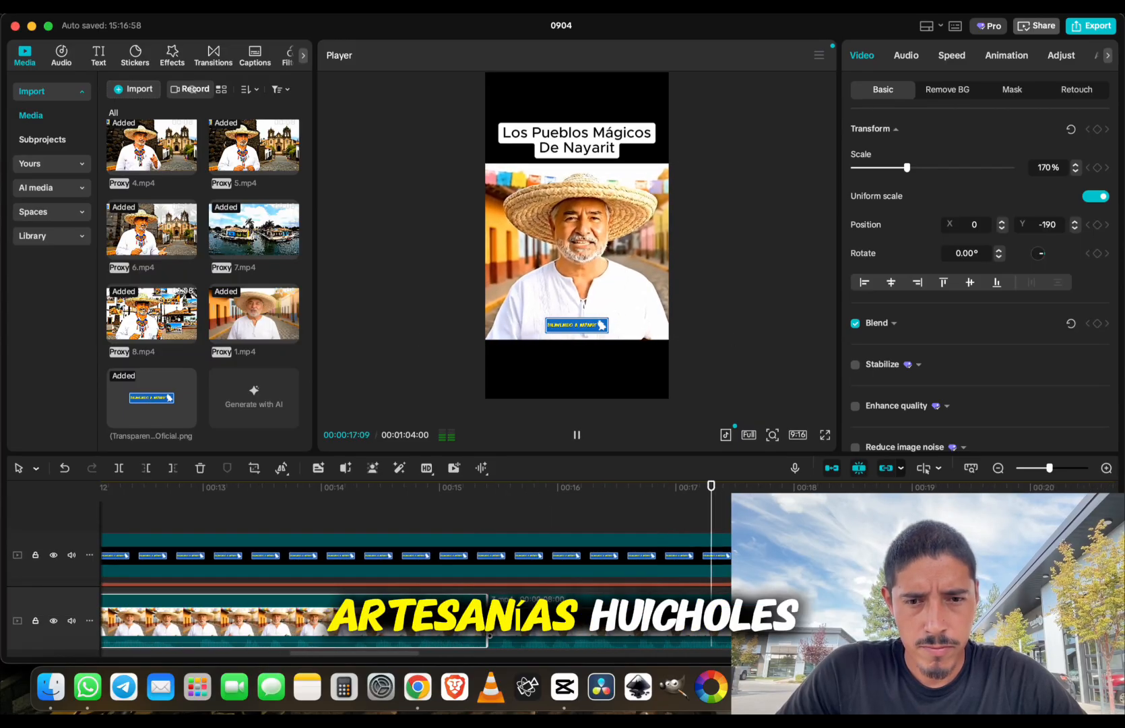
pyautogui.hscroll(4, 619, 604)
pyautogui.scroll(-2, 619, 605)
pyautogui.scroll(-3, 619, 605)
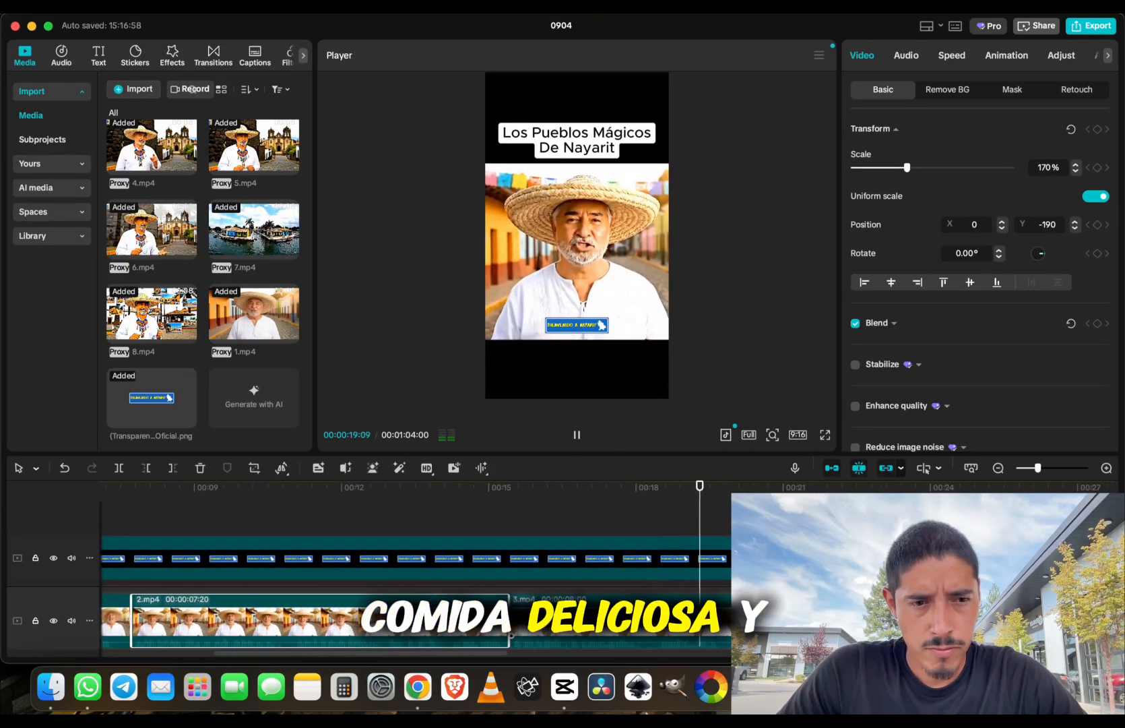
pyautogui.hscroll(3, 620, 604)
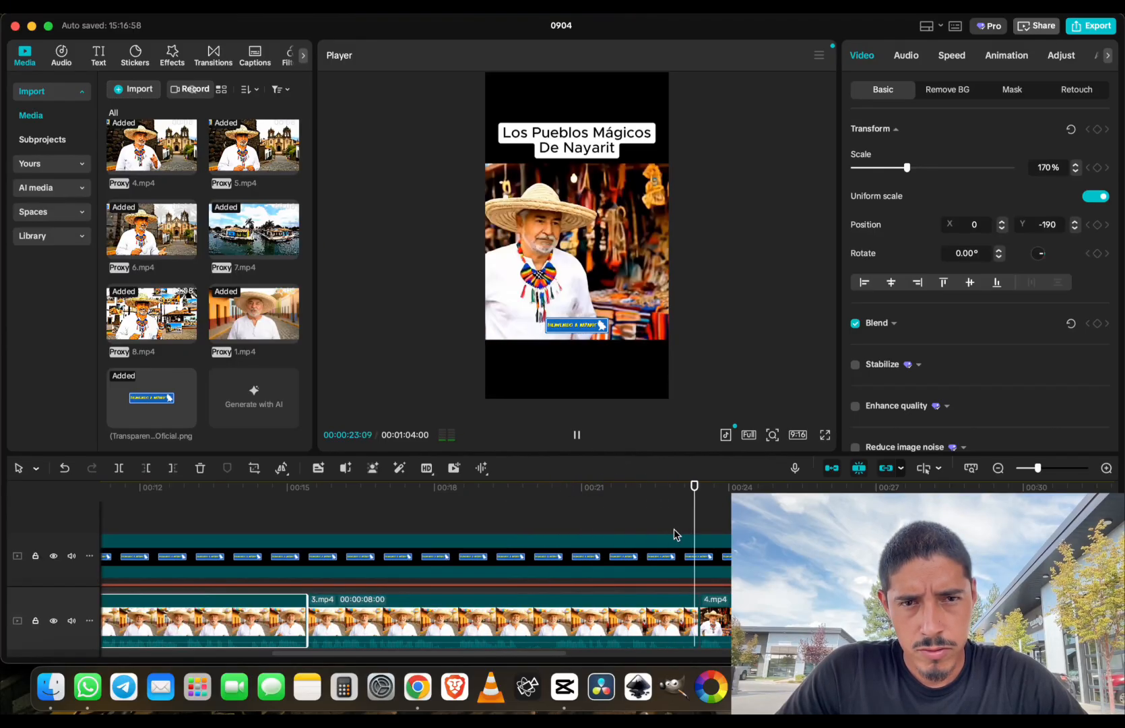
pyautogui.press('space')
pyautogui.scroll(3, 706, 610)
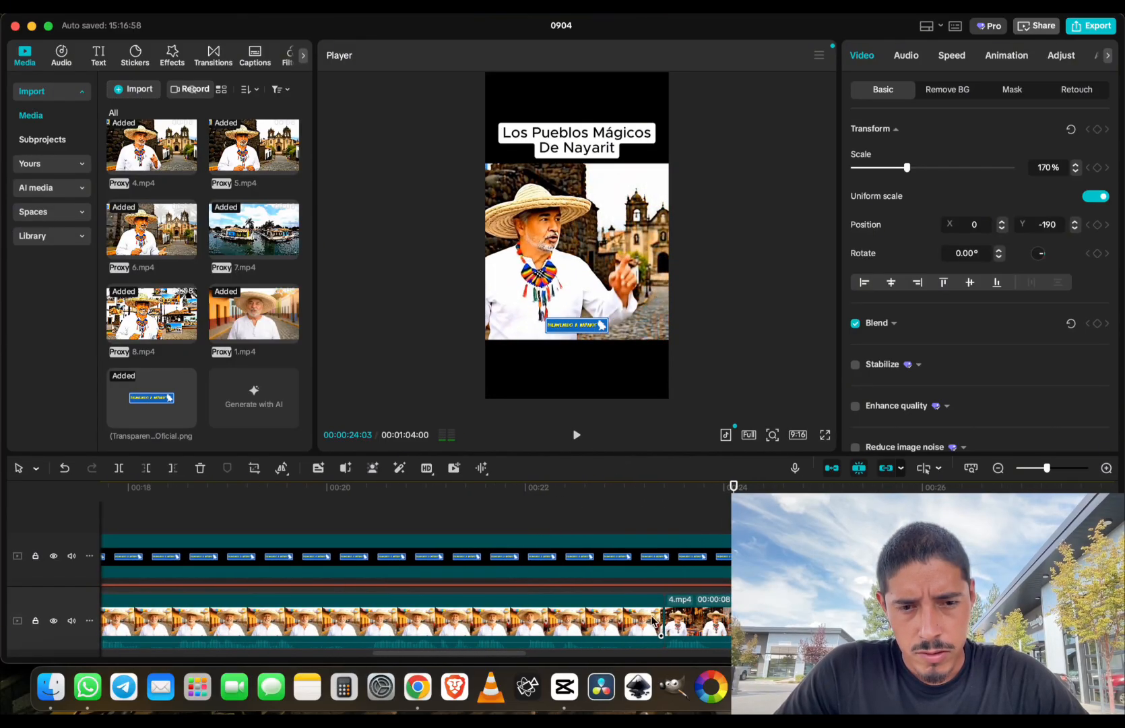
pyautogui.click(661, 634)
pyautogui.moveTo(661, 634); pyautogui.dragTo(648, 634)
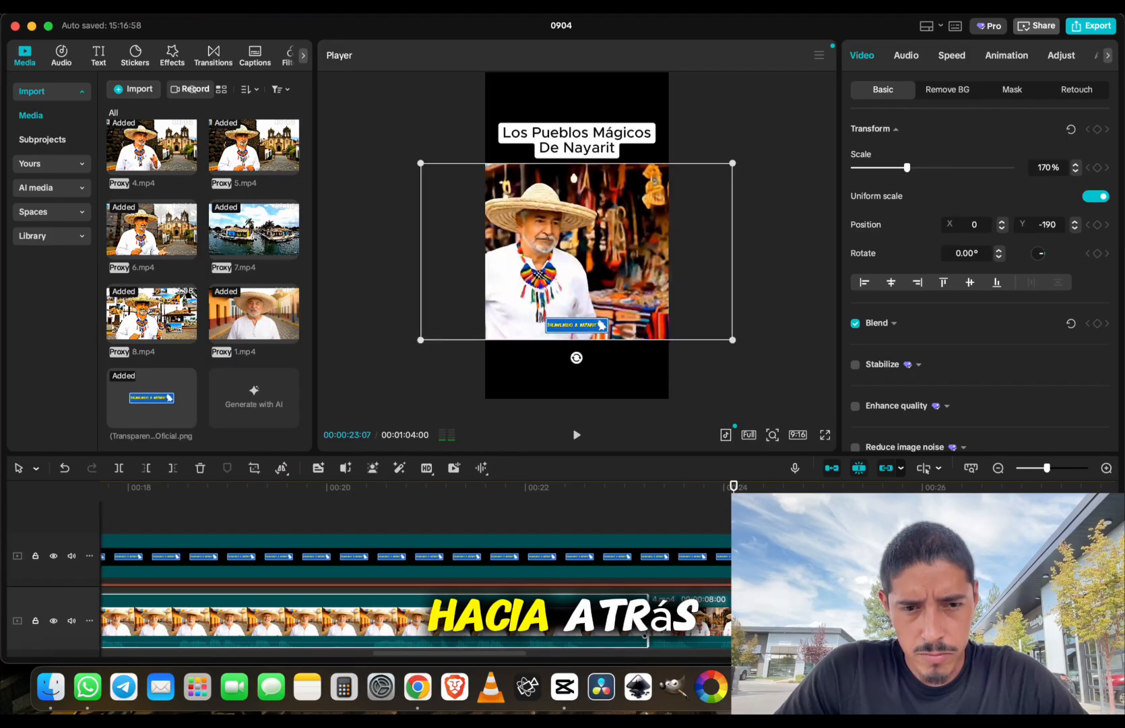
pyautogui.click(611, 505)
pyautogui.press('space')
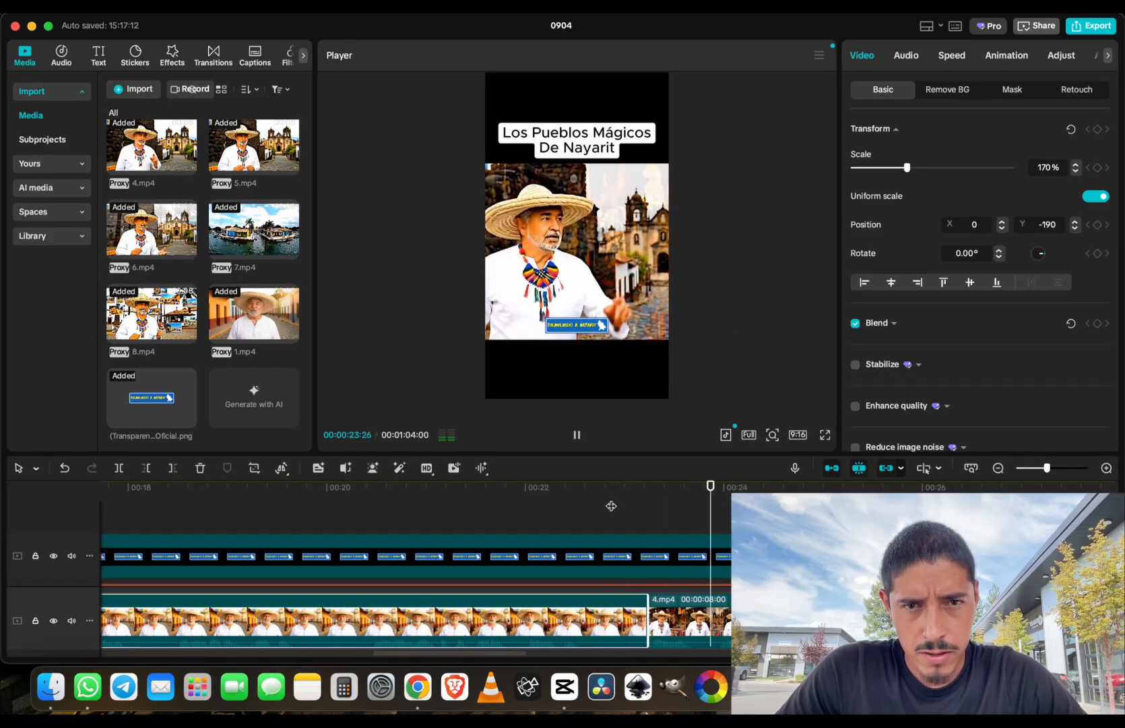
pyautogui.moveTo(610, 489); pyautogui.dragTo(570, 491)
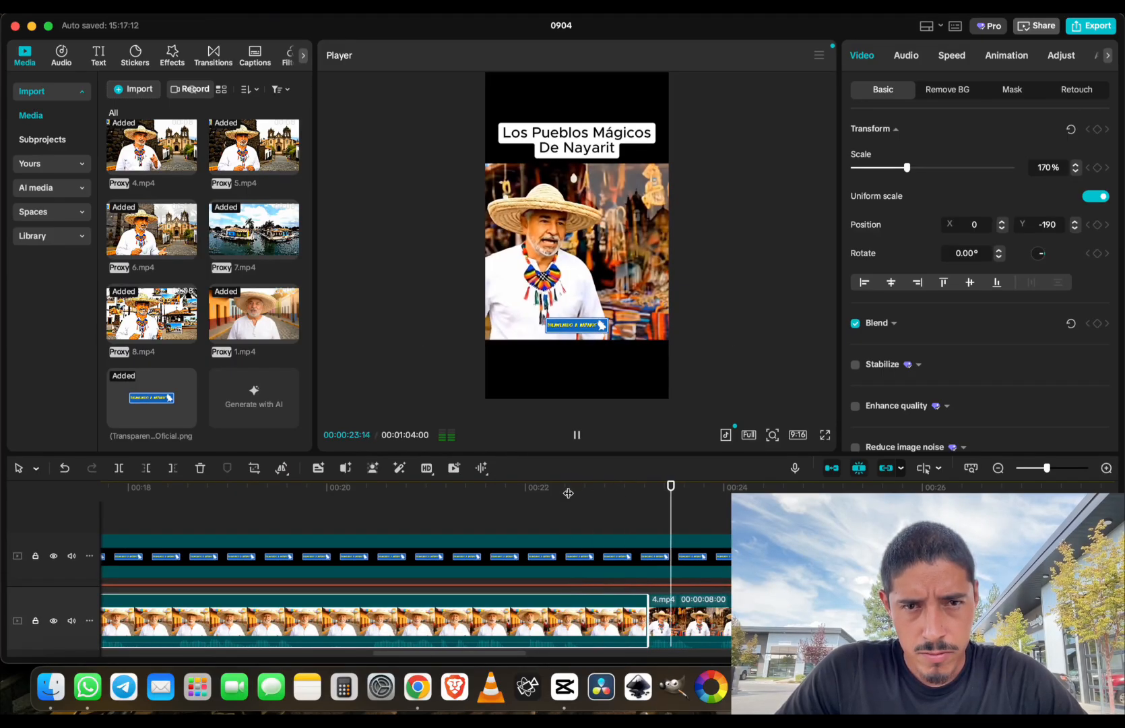
# Add the Mix transition to the cut between 3.mp4 and 4.mp4, allowing duplicate frames to be created for it
pyautogui.click(687, 623)
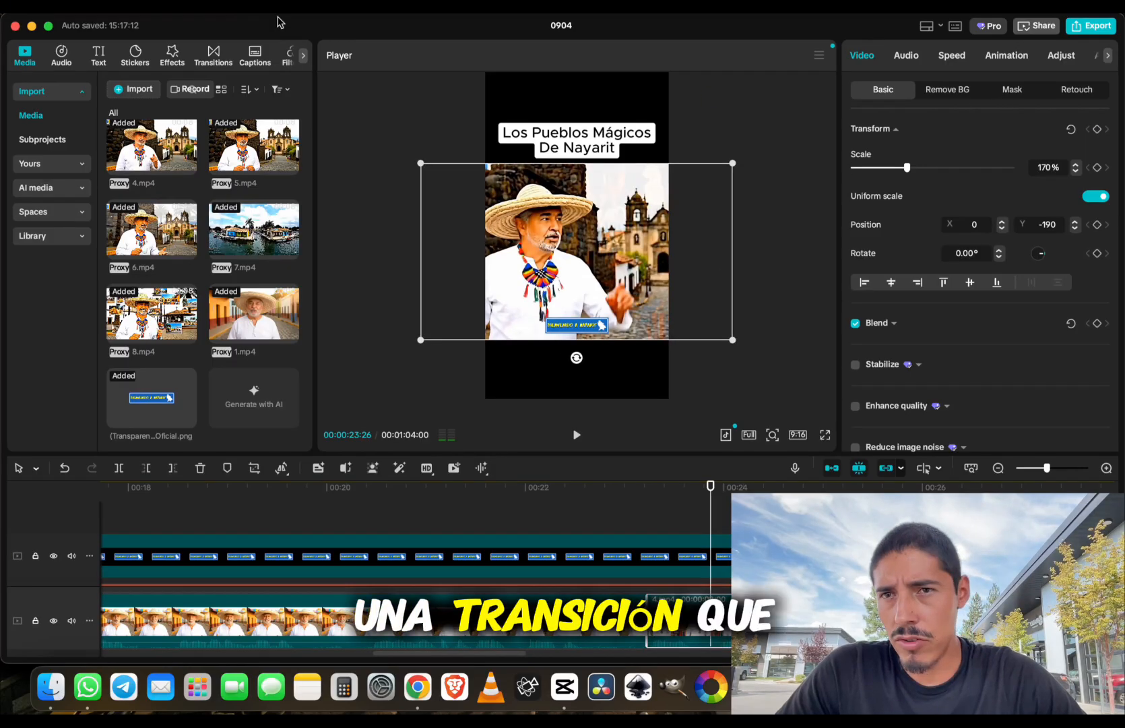
pyautogui.click(209, 62)
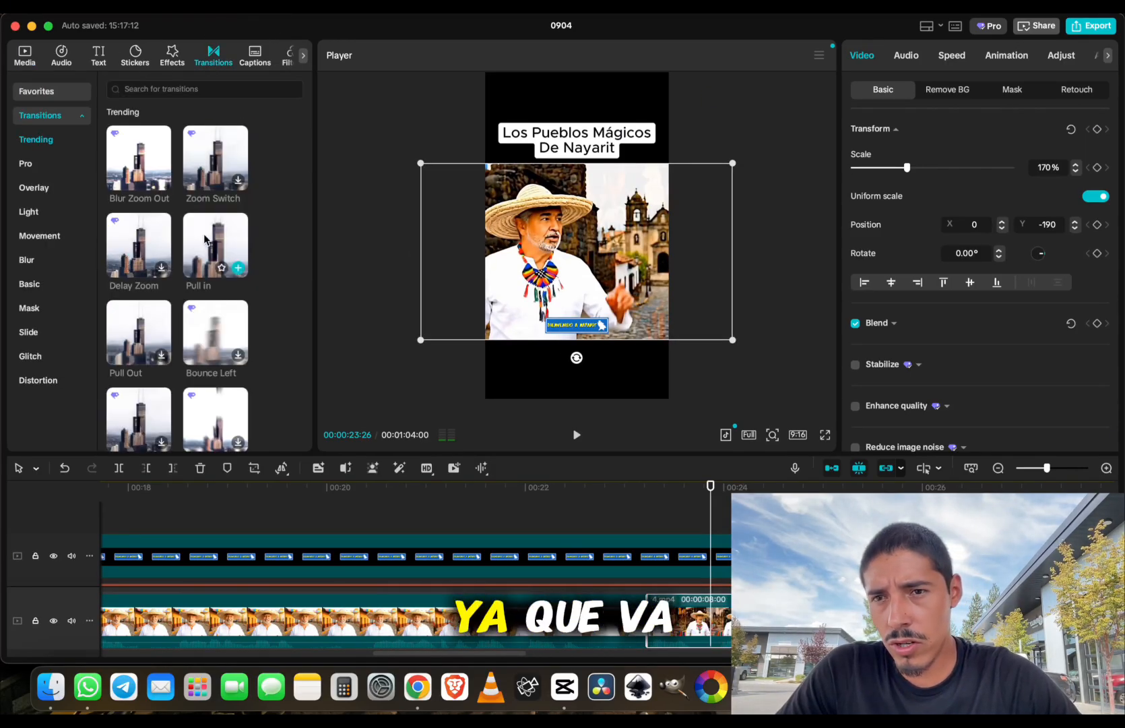
pyautogui.scroll(-2, 186, 347)
pyautogui.scroll(-6, 186, 350)
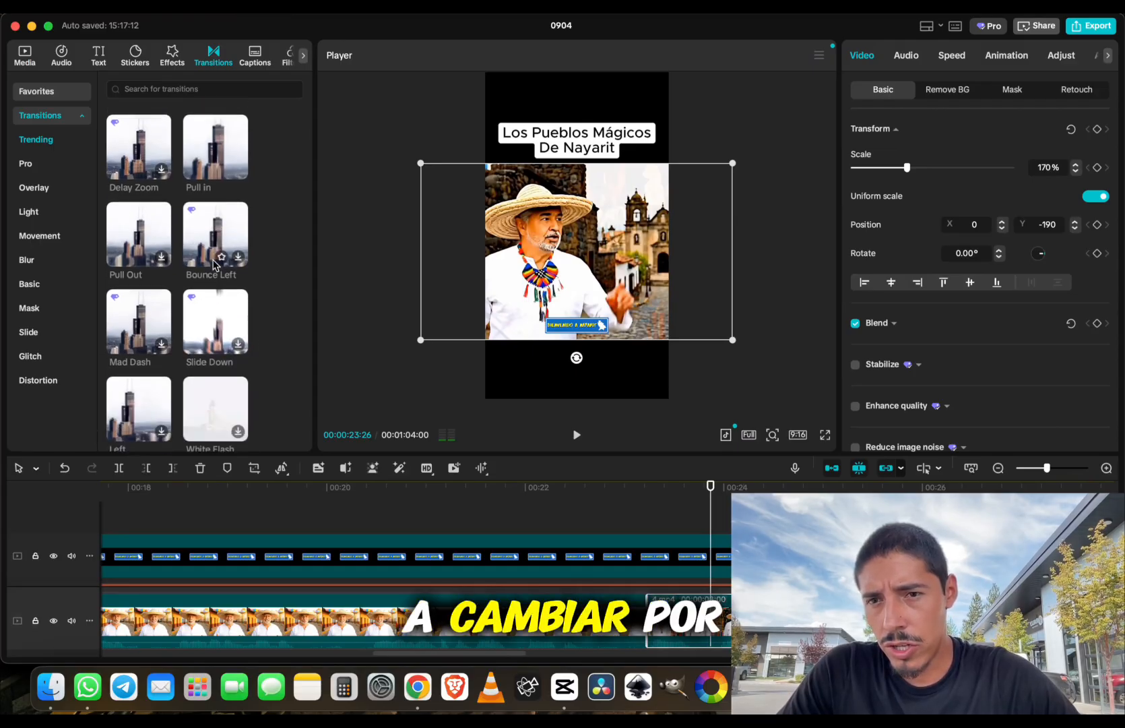
pyautogui.scroll(-8, 195, 385)
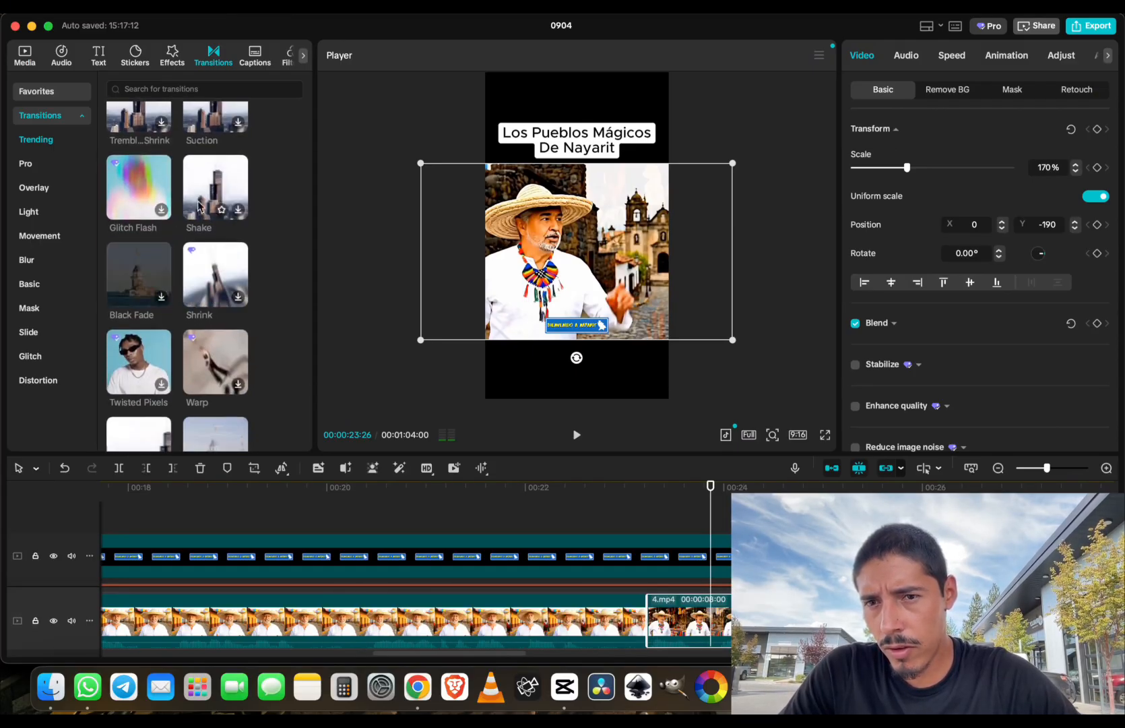
pyautogui.scroll(15, 202, 269)
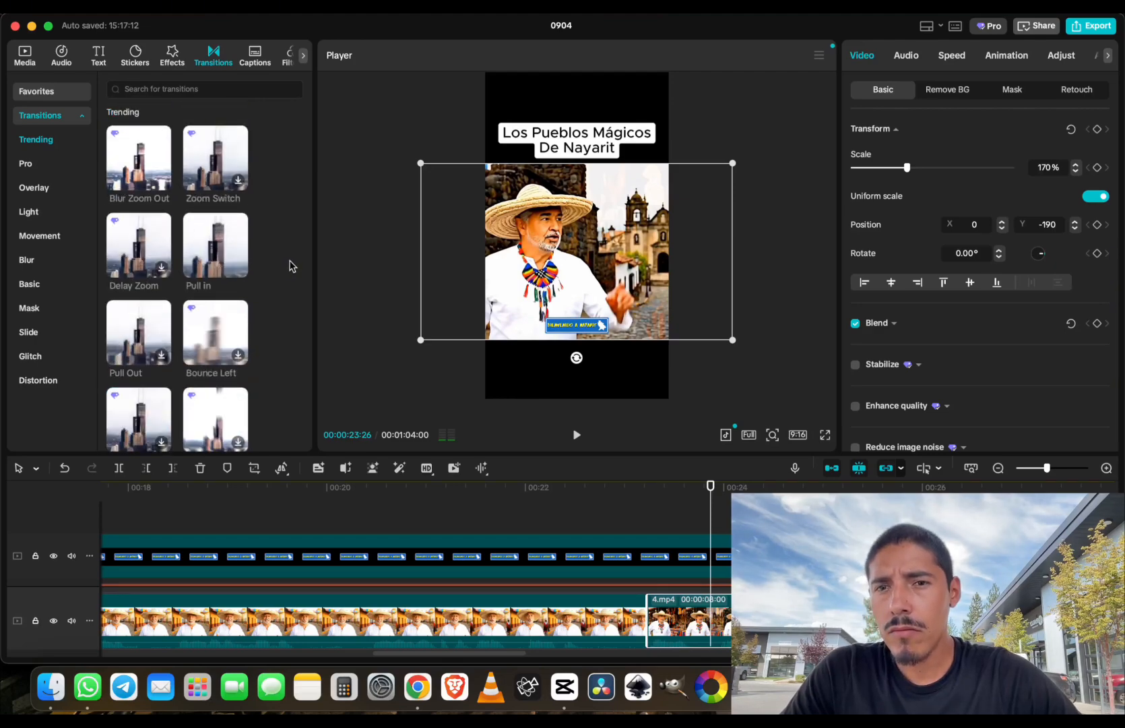
pyautogui.moveTo(314, 260); pyautogui.dragTo(352, 260)
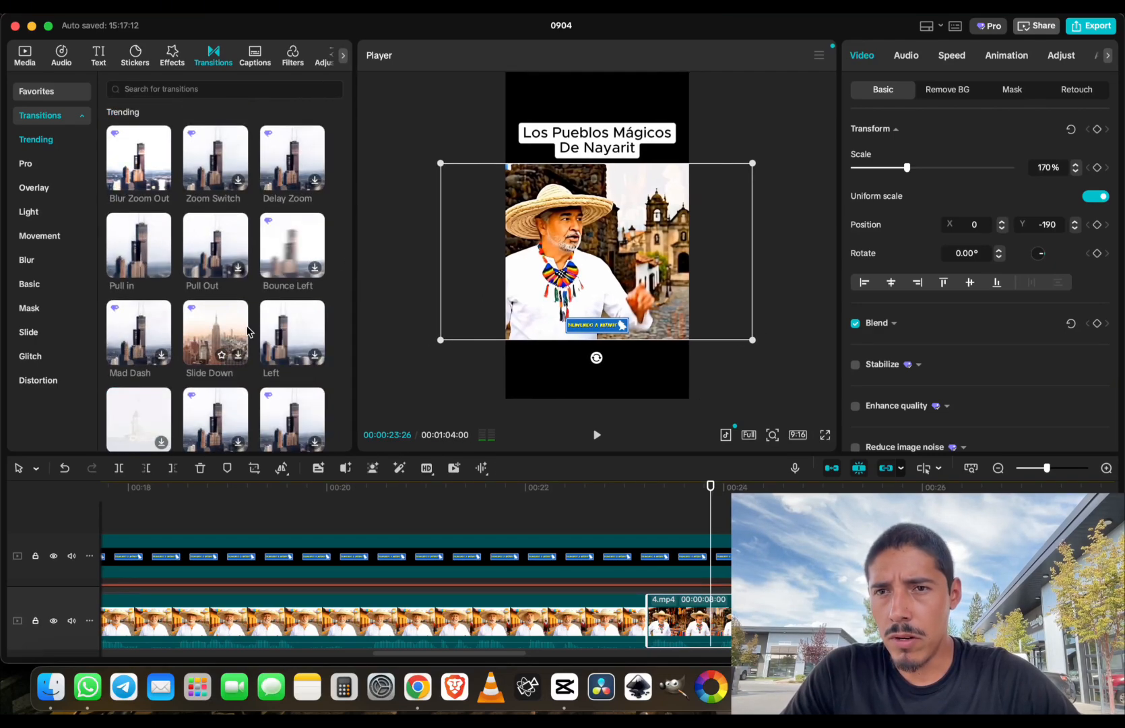
pyautogui.scroll(-10, 247, 330)
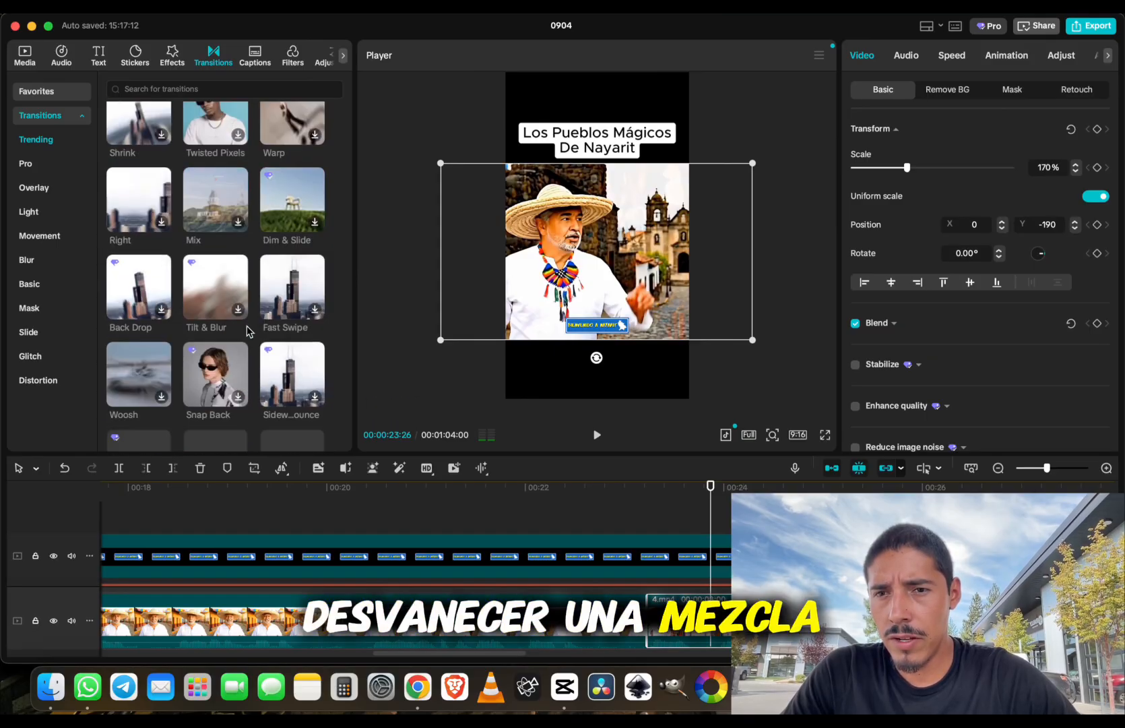
pyautogui.scroll(1, 247, 326)
pyautogui.click(218, 199)
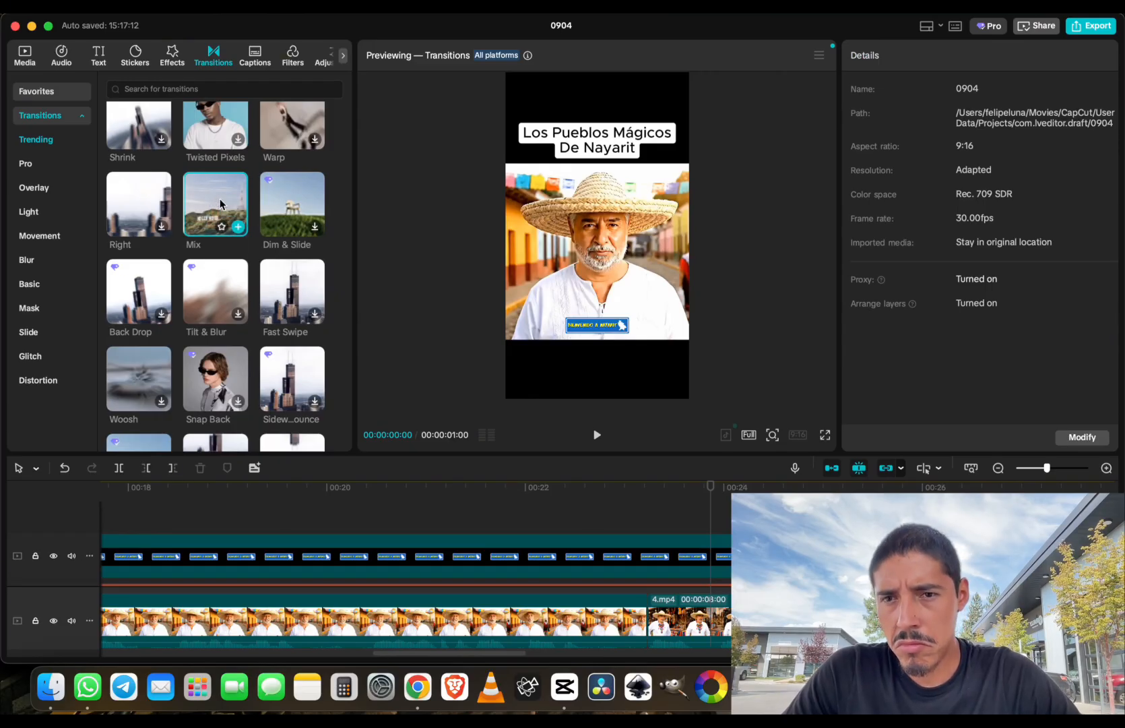
pyautogui.moveTo(220, 198); pyautogui.dragTo(637, 613)
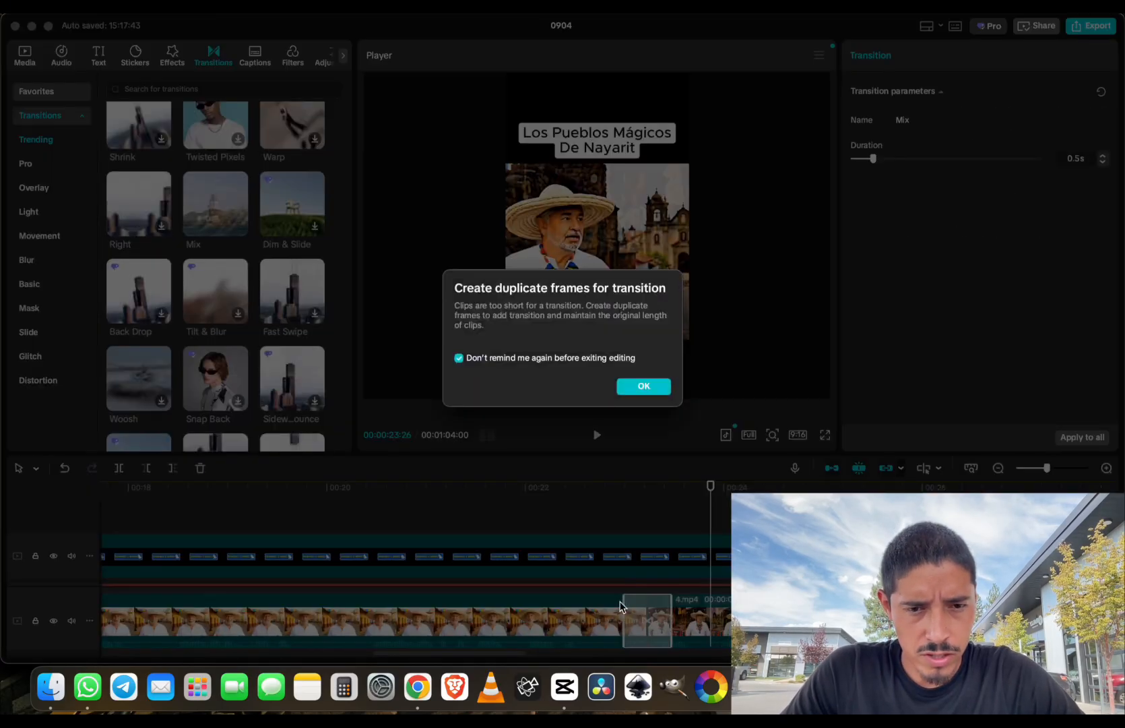
pyautogui.click(643, 386)
# Play back the Mix transition between 3.mp4 and 4.mp4 several times, starting from the end of 3.mp4
pyautogui.press('space')
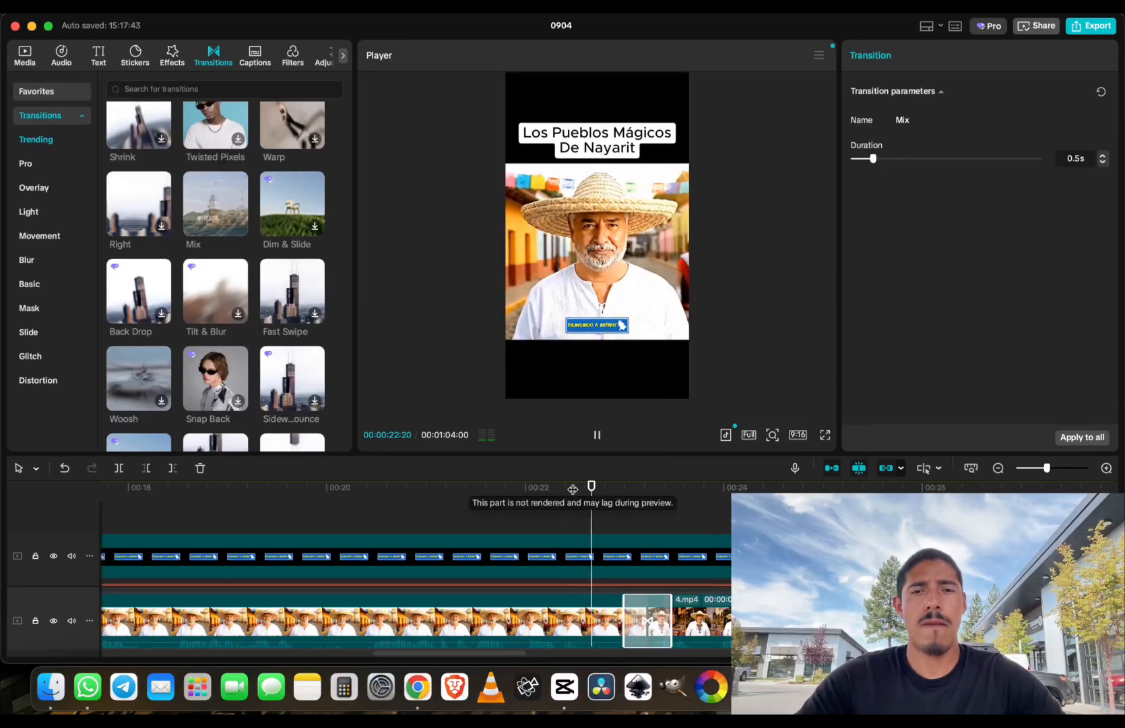
pyautogui.click(516, 486)
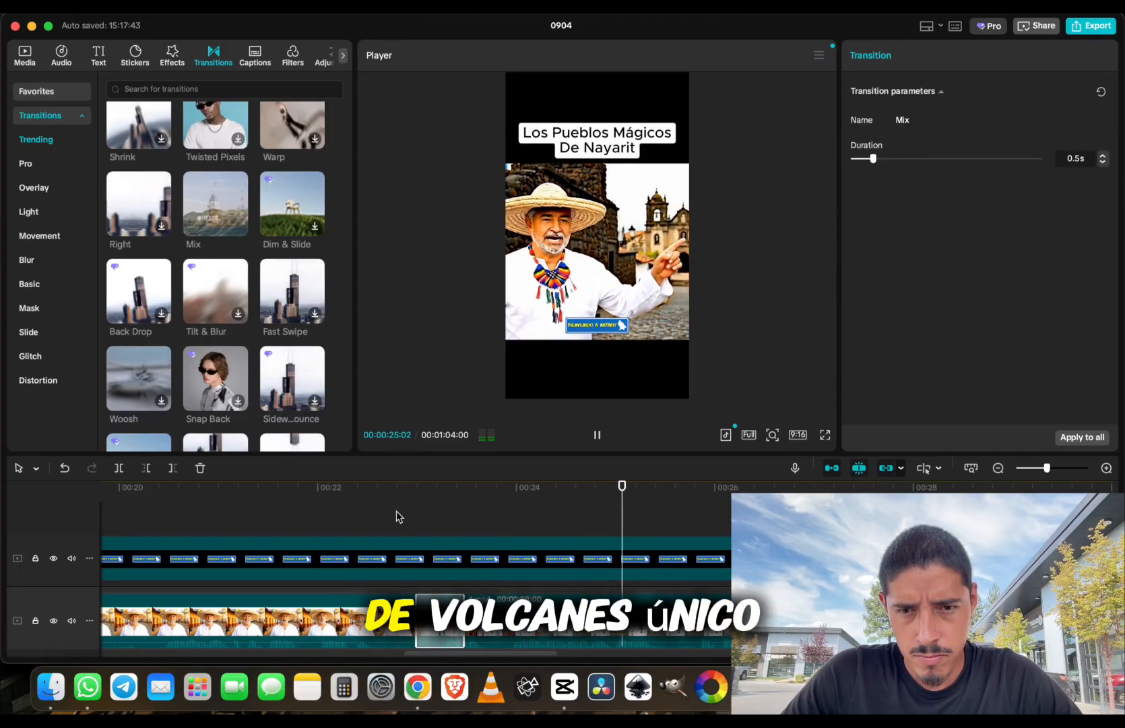
pyautogui.click(372, 502)
pyautogui.click(320, 505)
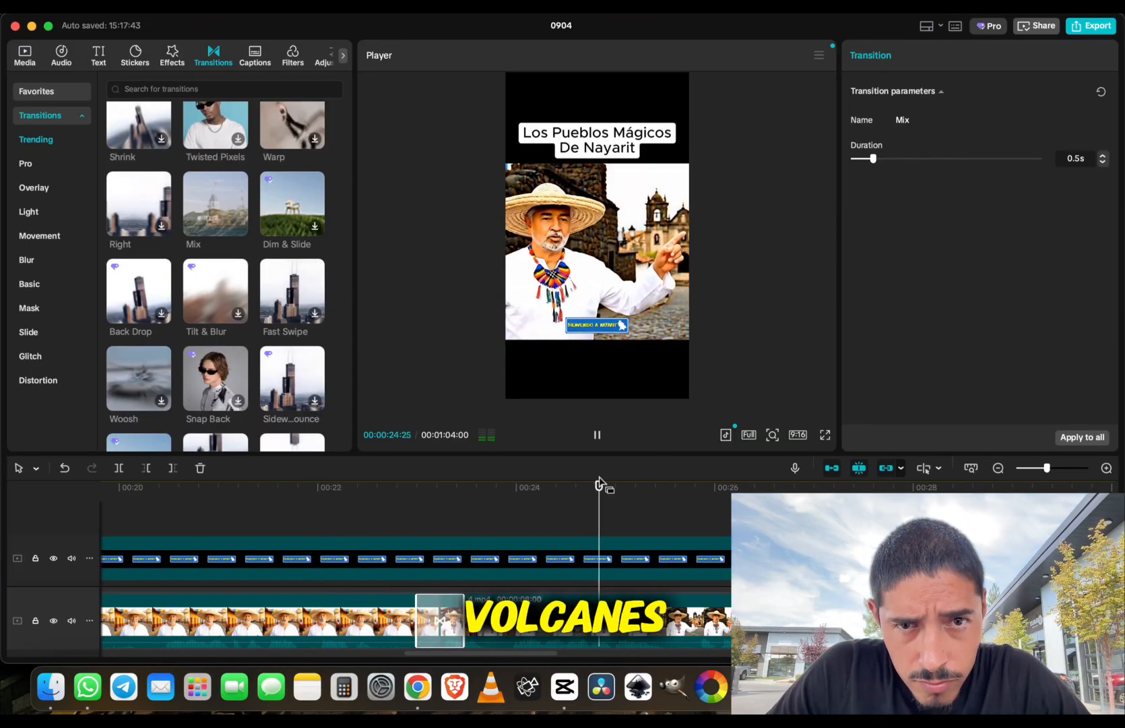
# Play through 4.mp4 and past its cut into 5.mp4 to review where the clip should end
pyautogui.press('super+minus')
pyautogui.press('super+minus')
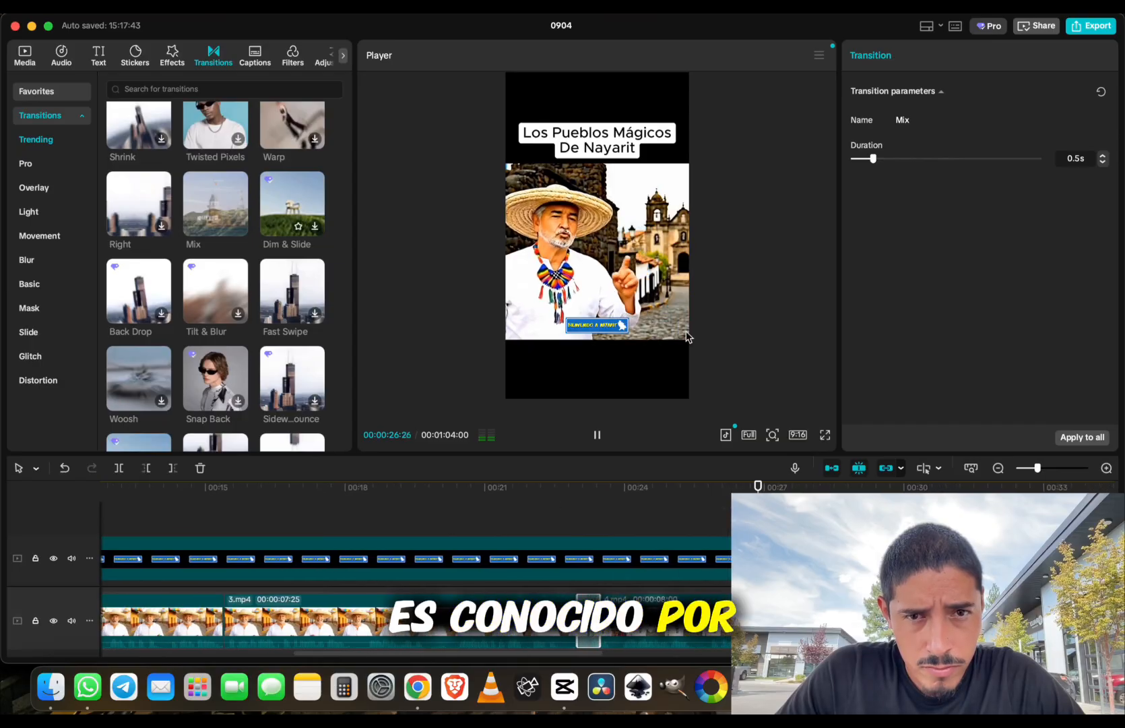
pyautogui.press('space')
pyautogui.click(637, 288)
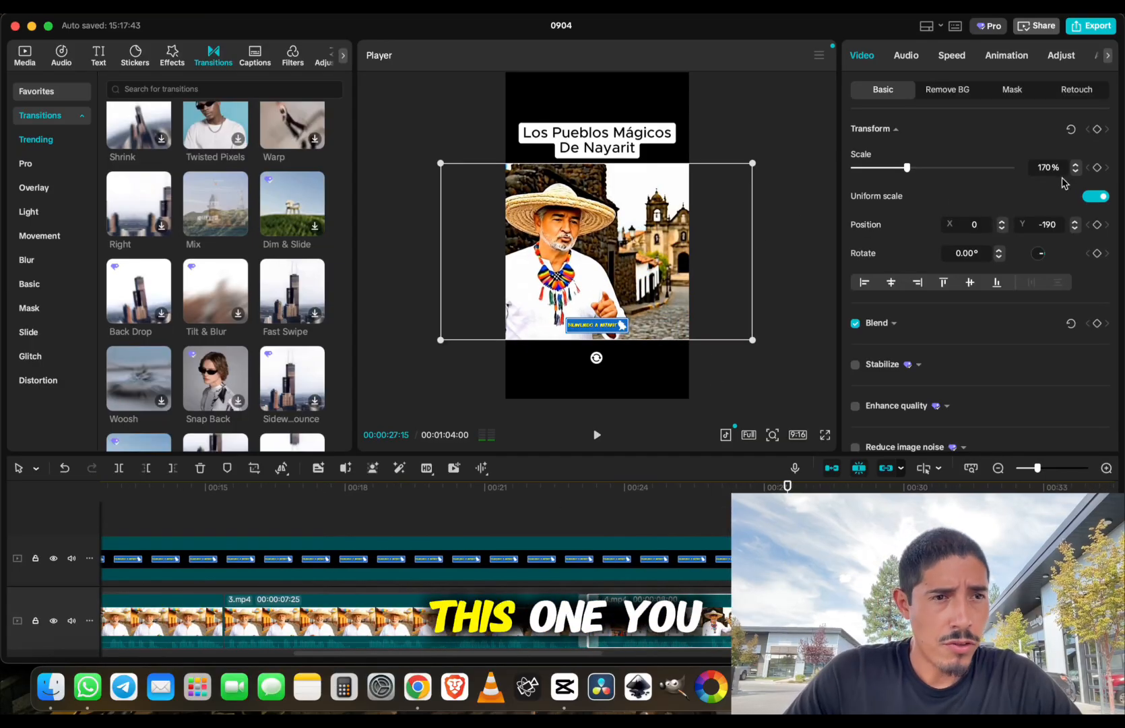
pyautogui.hscroll(3, 711, 582)
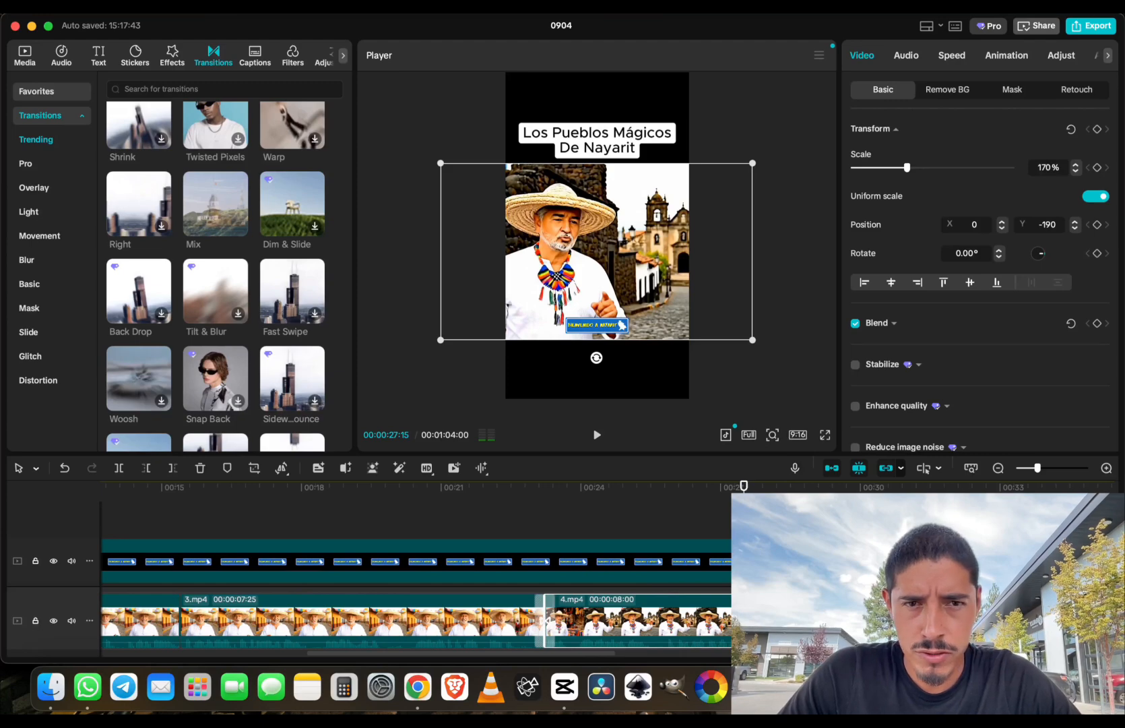
pyautogui.press('super+minus')
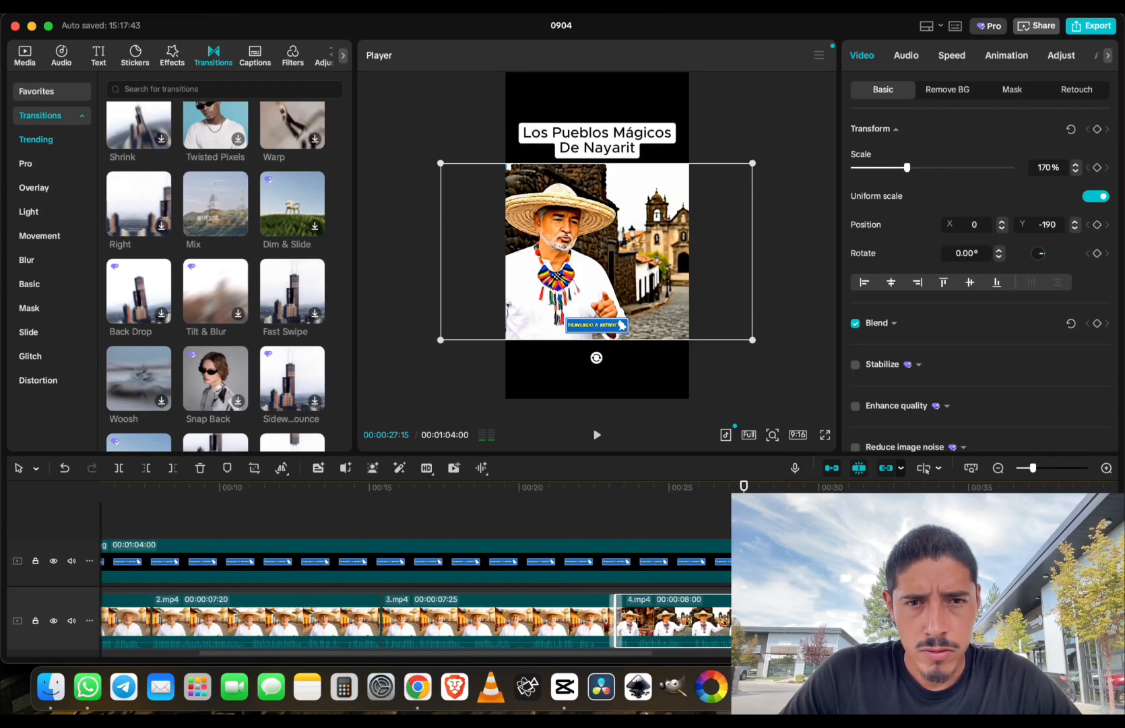
pyautogui.press('space')
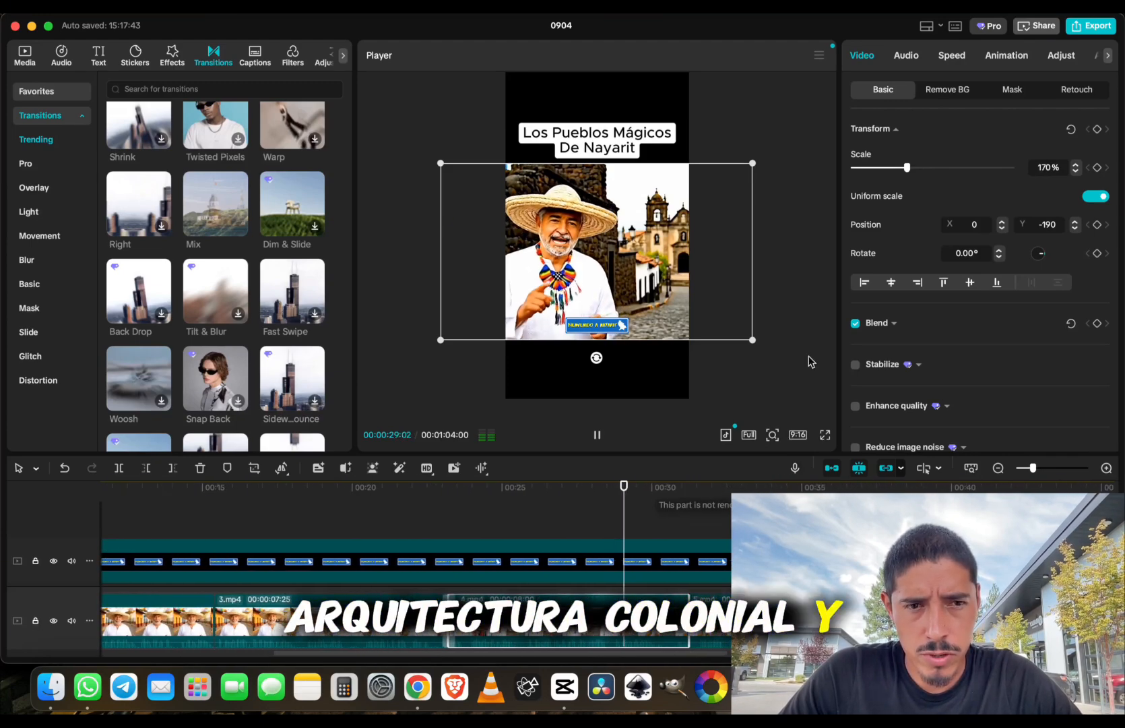
pyautogui.click(789, 348)
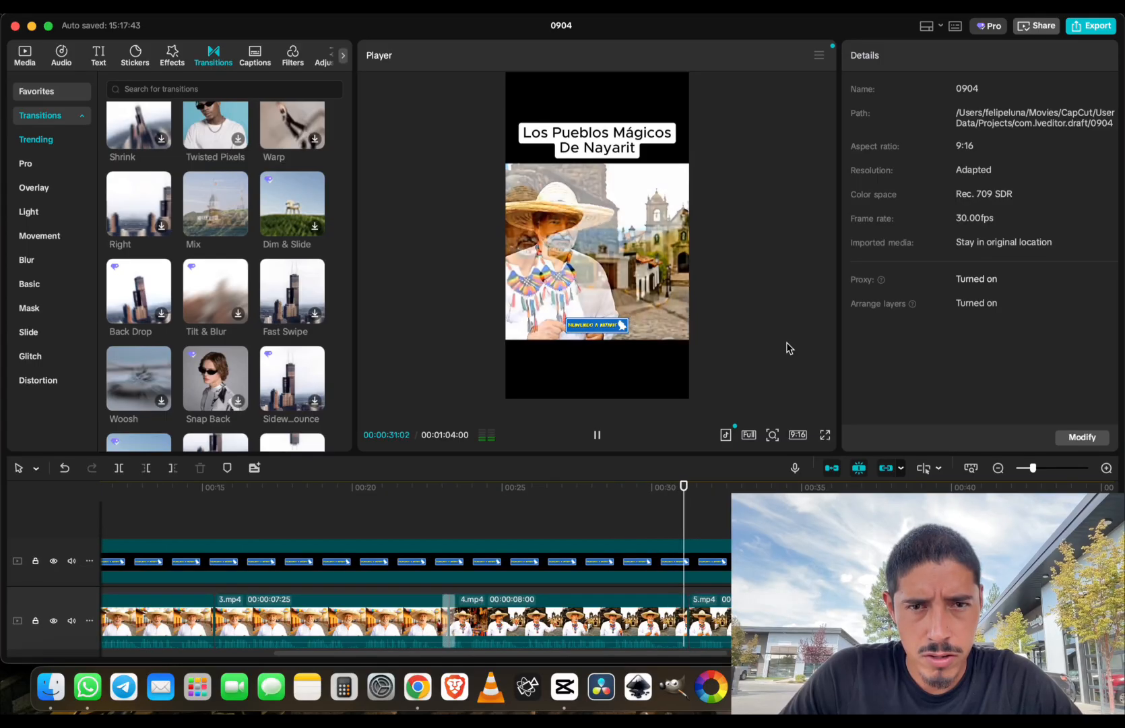
pyautogui.press('space')
# Trim the end of 4.mp4 to a duration of 00:00:07:17 and replay the cut into 5.mp4
pyautogui.press('super+equal')
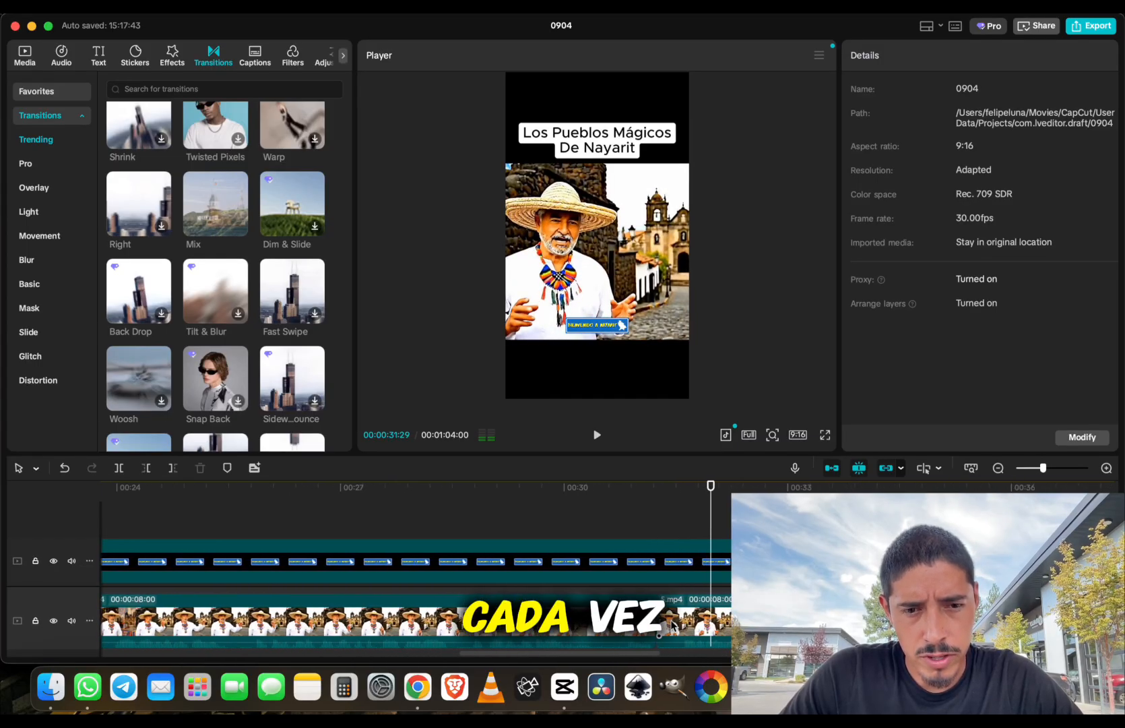
pyautogui.moveTo(610, 486)
pyautogui.mouseDown()
pyautogui.moveTo(694, 496)
pyautogui.moveTo(620, 497)
pyautogui.mouseUp()
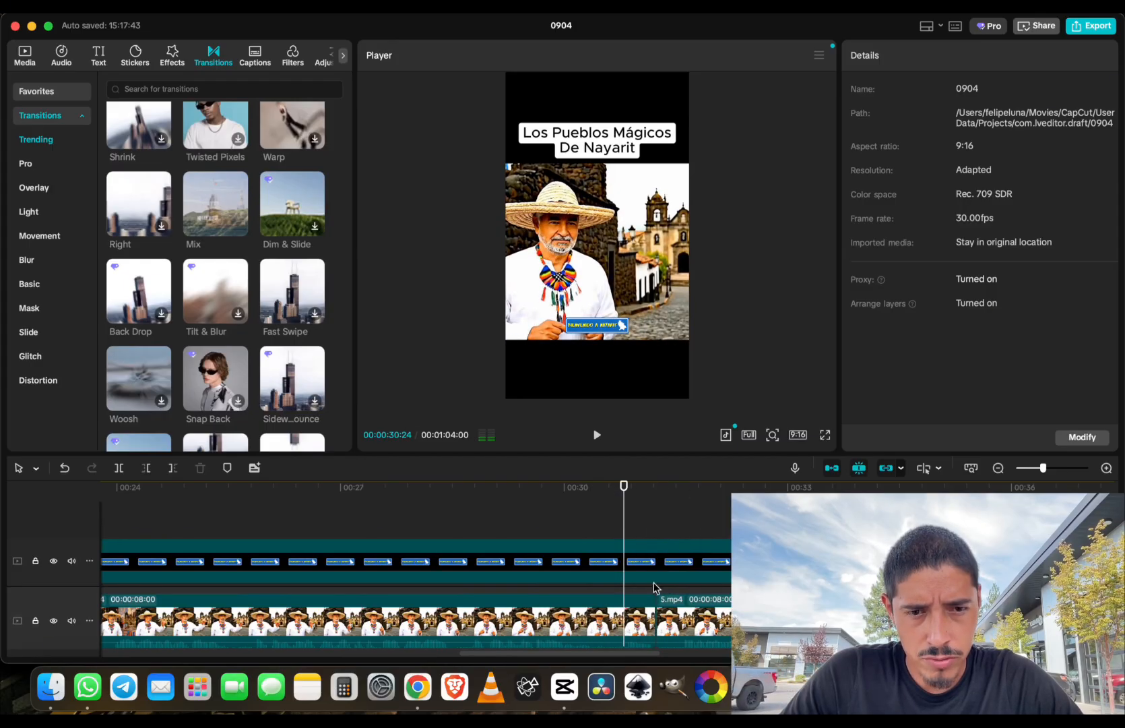
pyautogui.click(642, 621)
pyautogui.press('w')
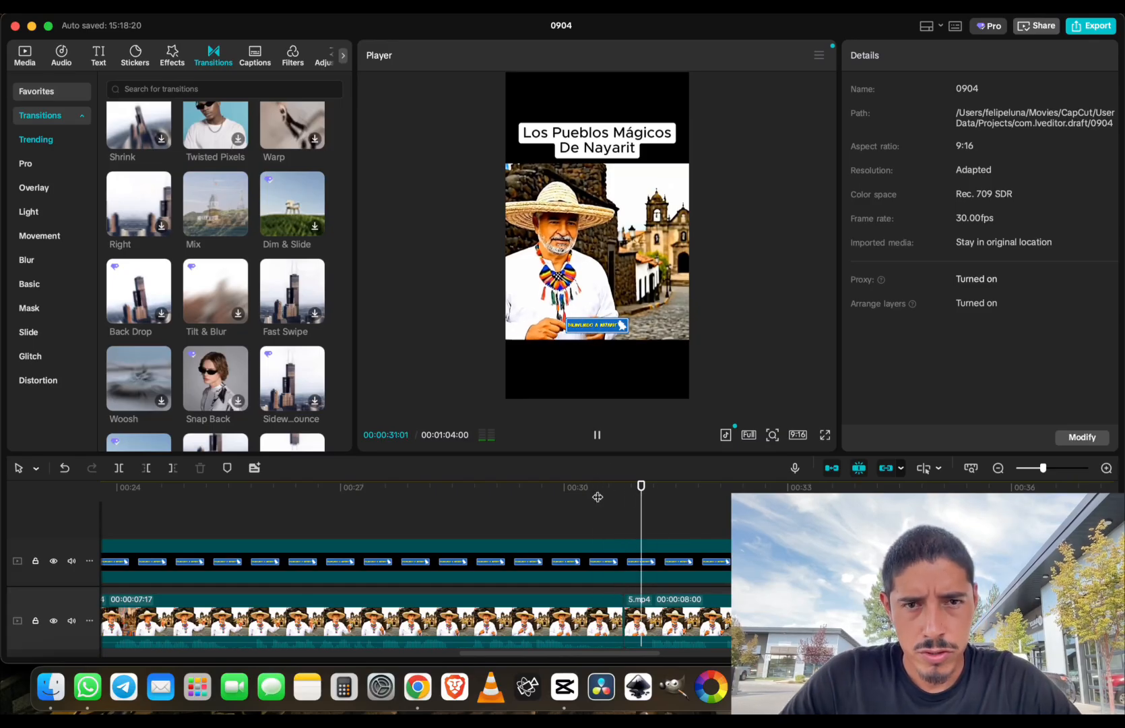
pyautogui.click(553, 498)
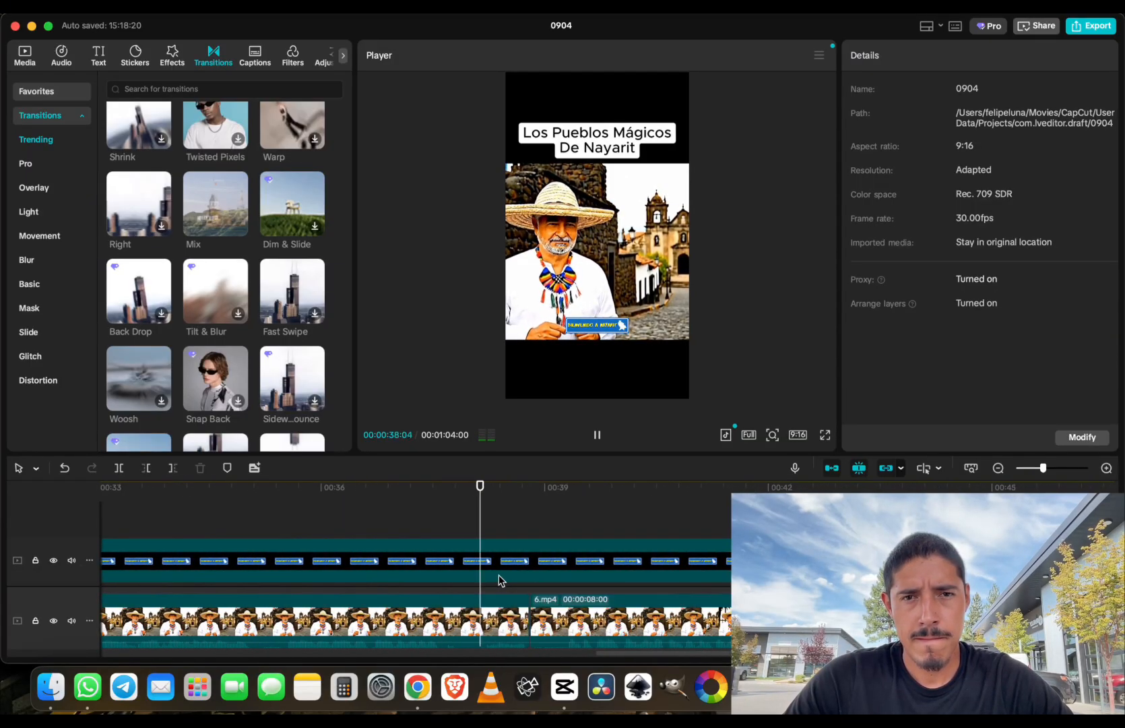
# Split 5.mp4 at 00:00:38:03, separating its short ending before 6.mp4
pyautogui.press('space')
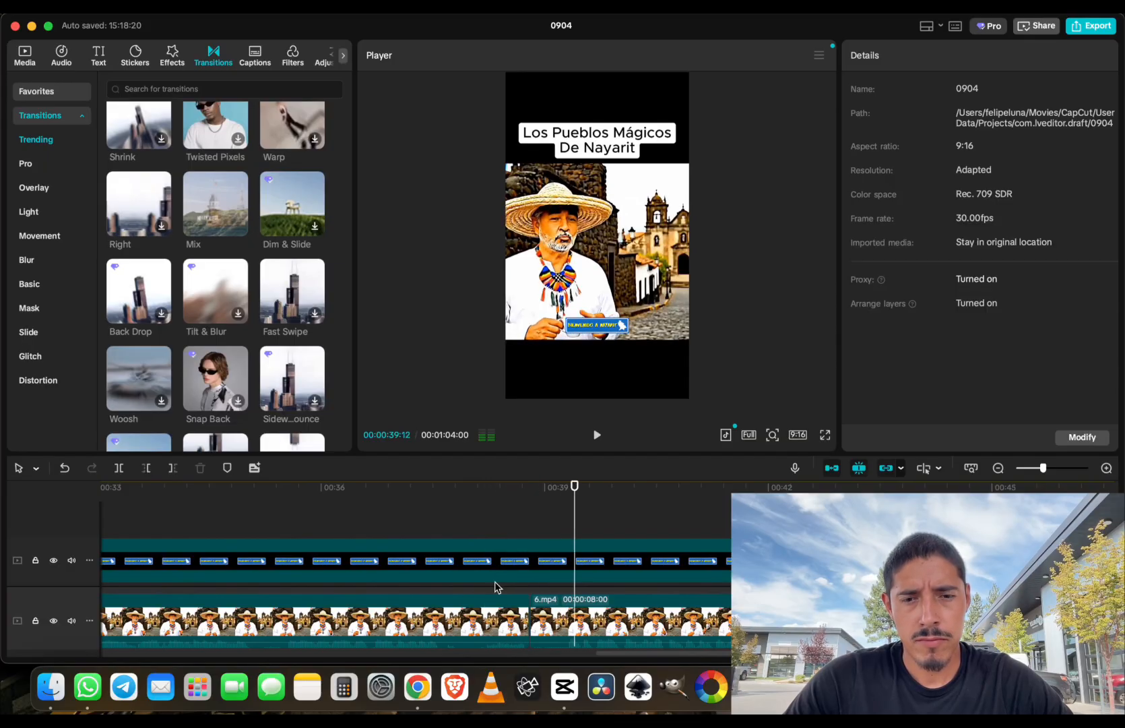
pyautogui.click(502, 632)
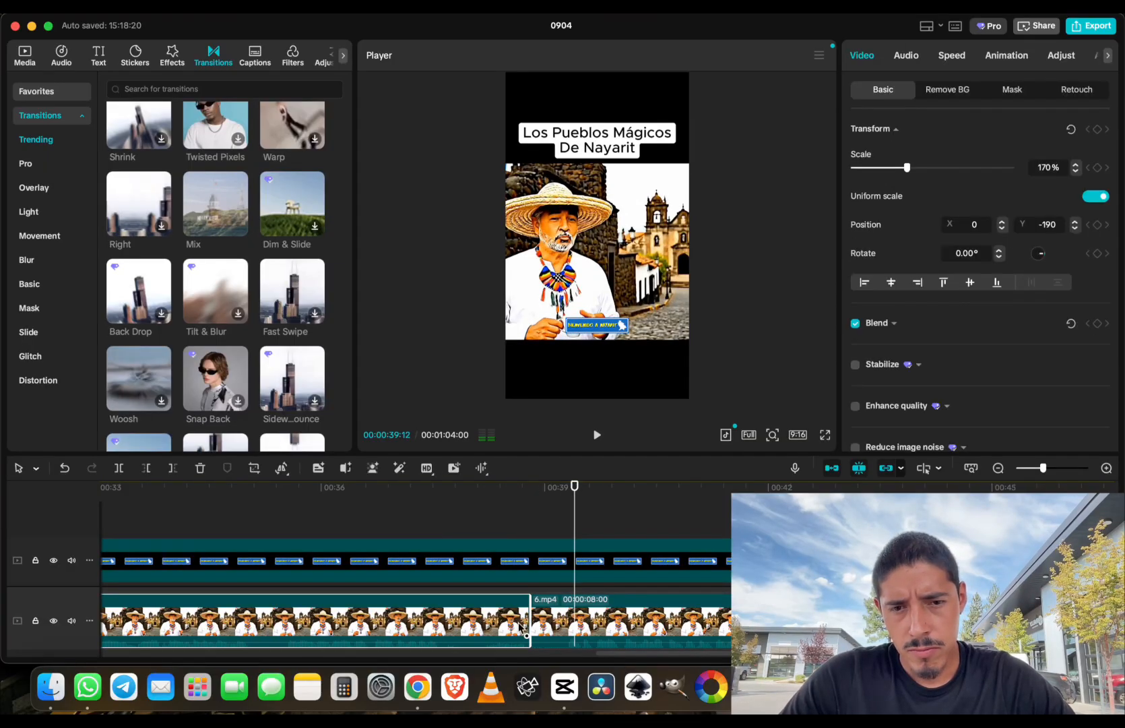
pyautogui.moveTo(529, 489)
pyautogui.mouseDown()
pyautogui.moveTo(479, 492)
pyautogui.moveTo(533, 490)
pyautogui.mouseUp()
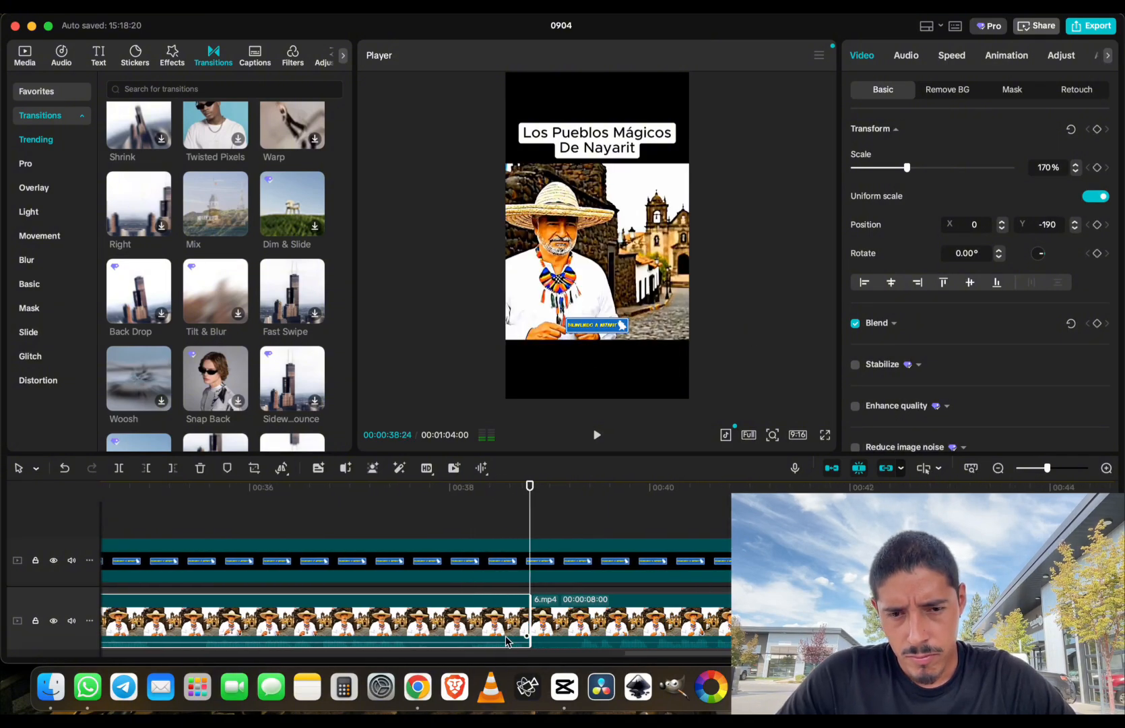
pyautogui.scroll(3, 523, 559)
pyautogui.moveTo(498, 505); pyautogui.dragTo(500, 493)
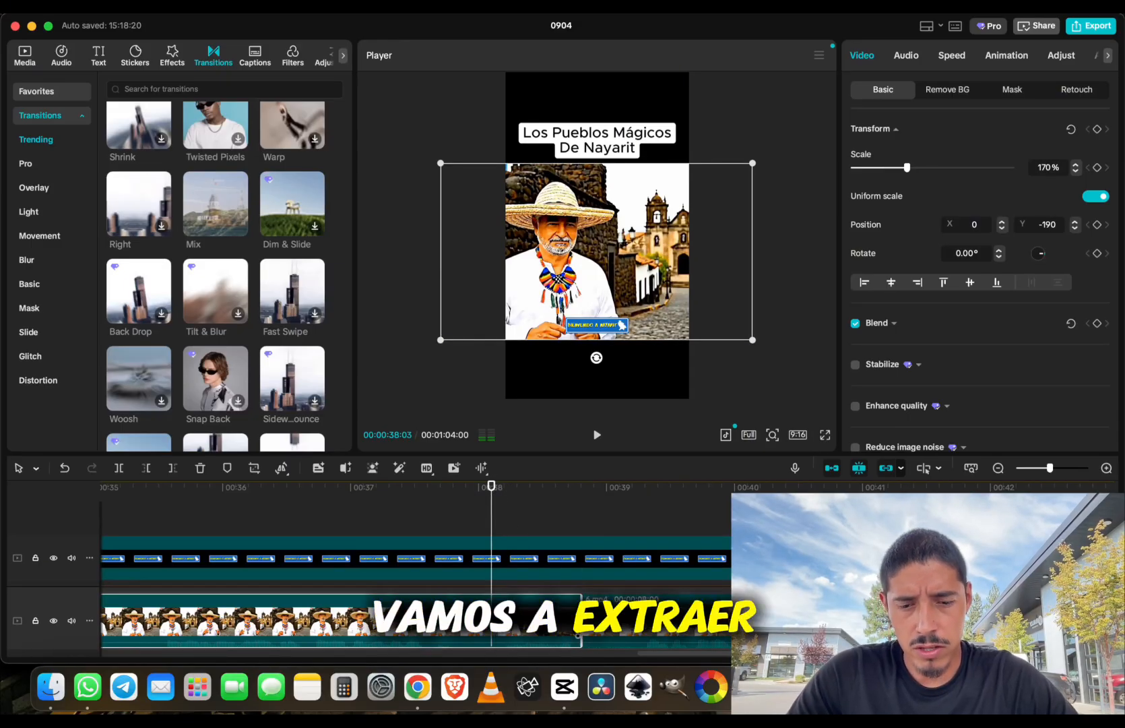
pyautogui.press('super+b')
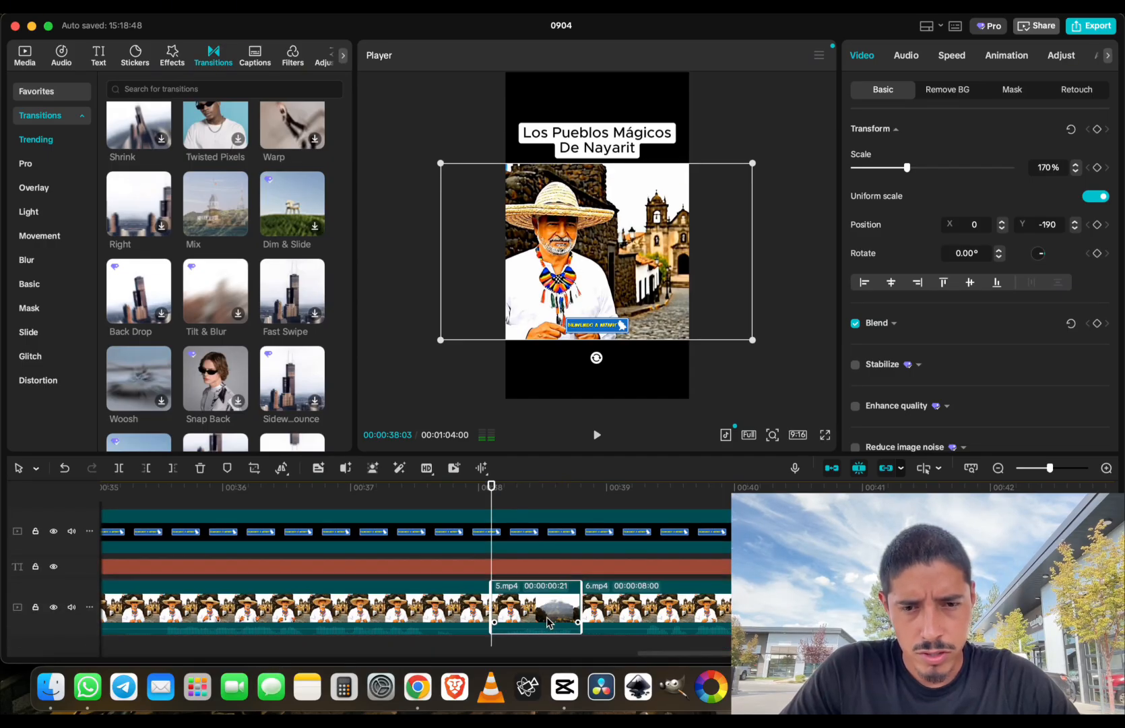
# Extract the audio from the short last piece of 5.mp4 and delete the extracted audio clip
pyautogui.rightClick(549, 621)
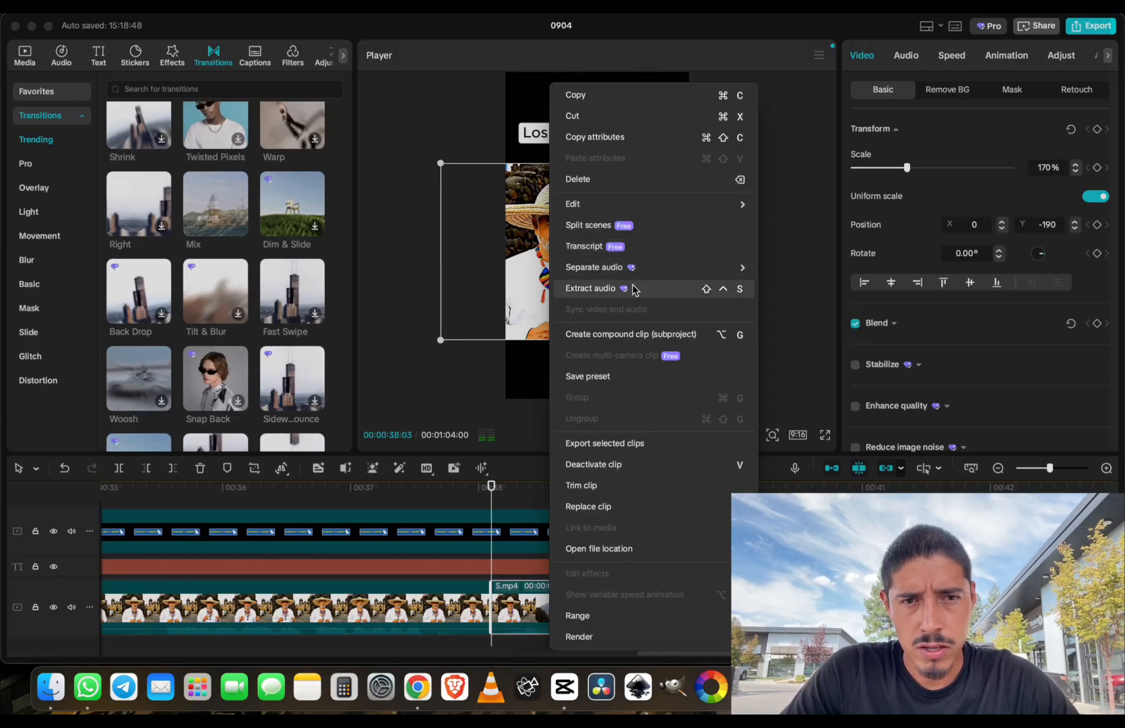
pyautogui.click(604, 296)
pyautogui.click(551, 626)
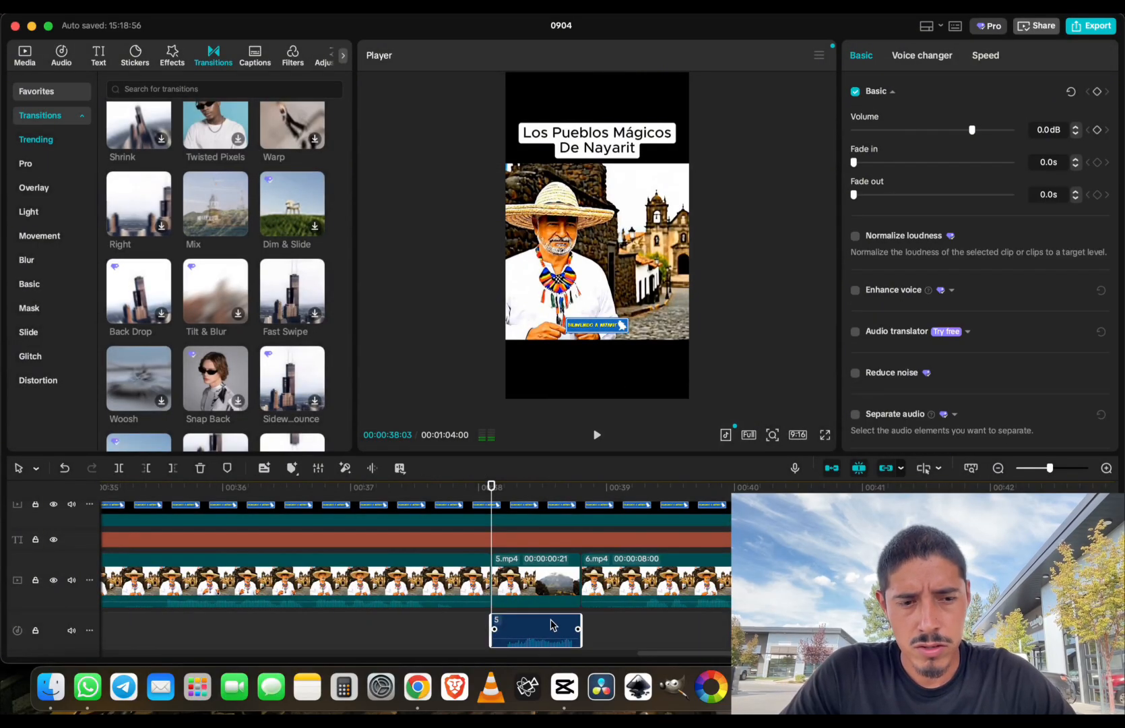
pyautogui.press('Delete')
# Play back the end of 5.mp4 with its silenced last piece into the start of 6.mp4
pyautogui.moveTo(490, 489); pyautogui.dragTo(632, 488)
pyautogui.click(399, 488)
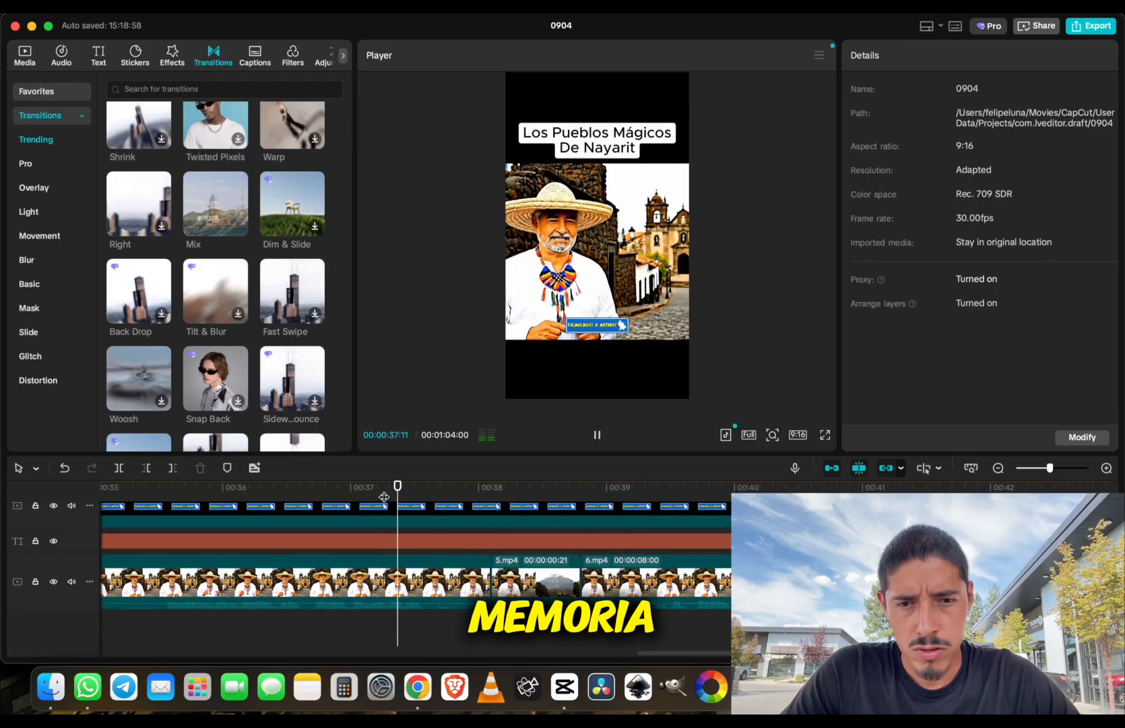
pyautogui.press('space')
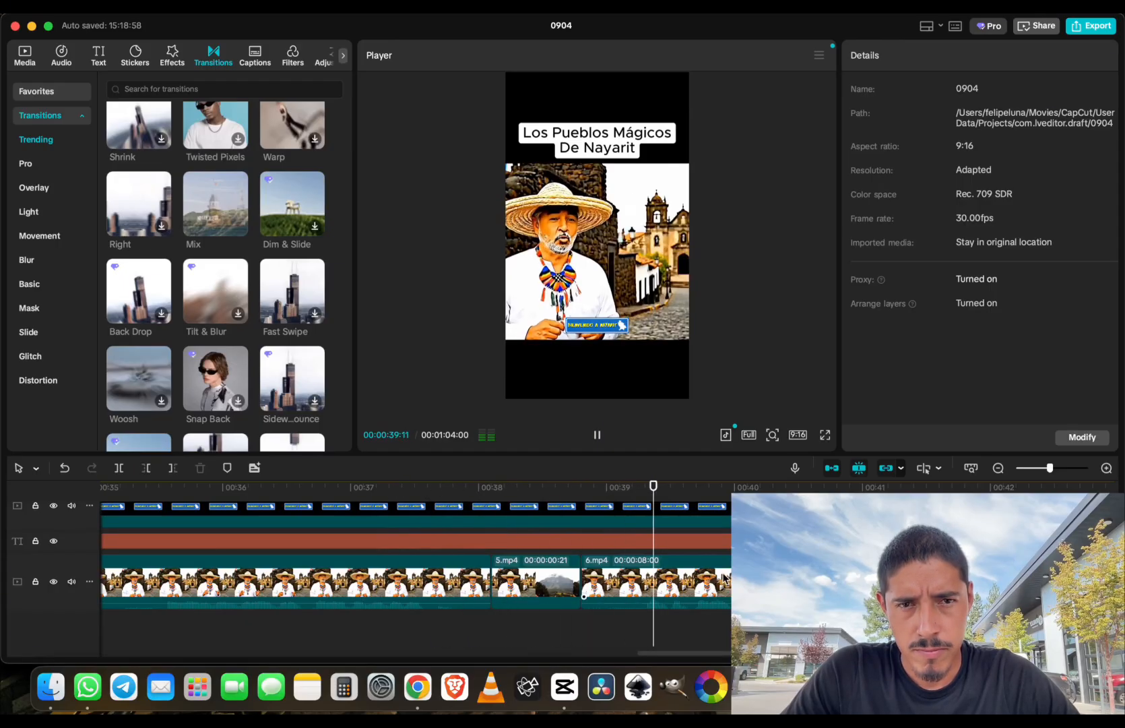
pyautogui.hscroll(4, 383, 502)
pyautogui.press('space')
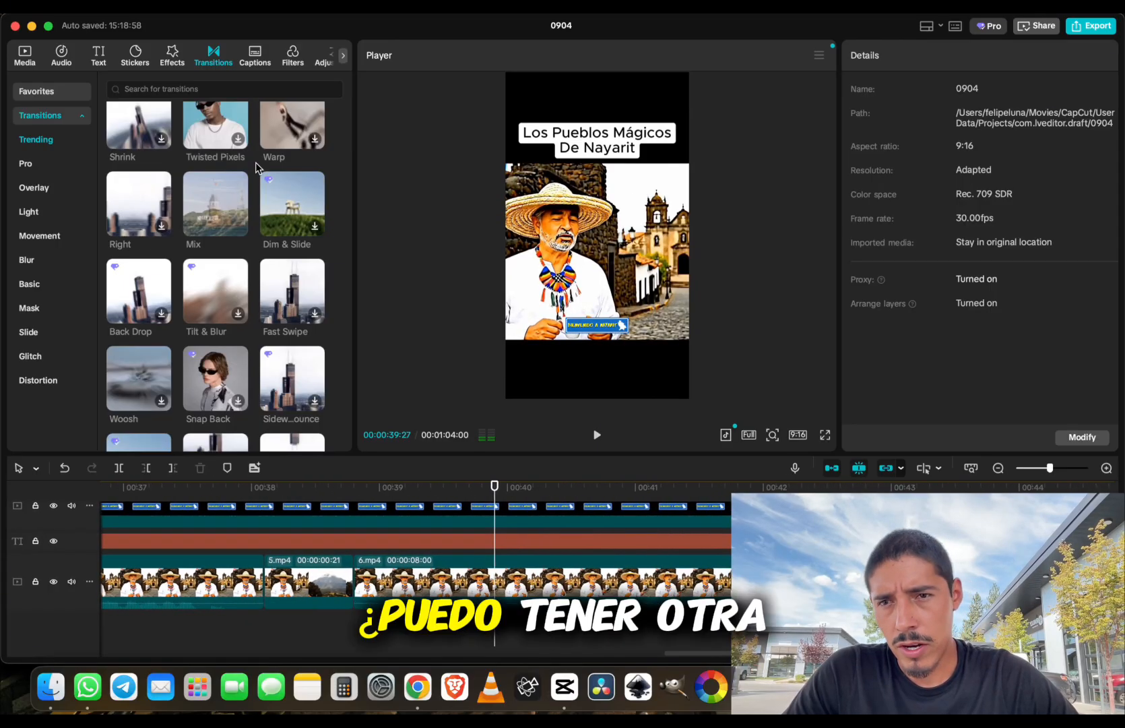
# Add the Mix transition between the last piece of 5.mp4 and 6.mp4, and play it back
pyautogui.moveTo(196, 204)
pyautogui.moveTo(196, 204); pyautogui.dragTo(354, 583)
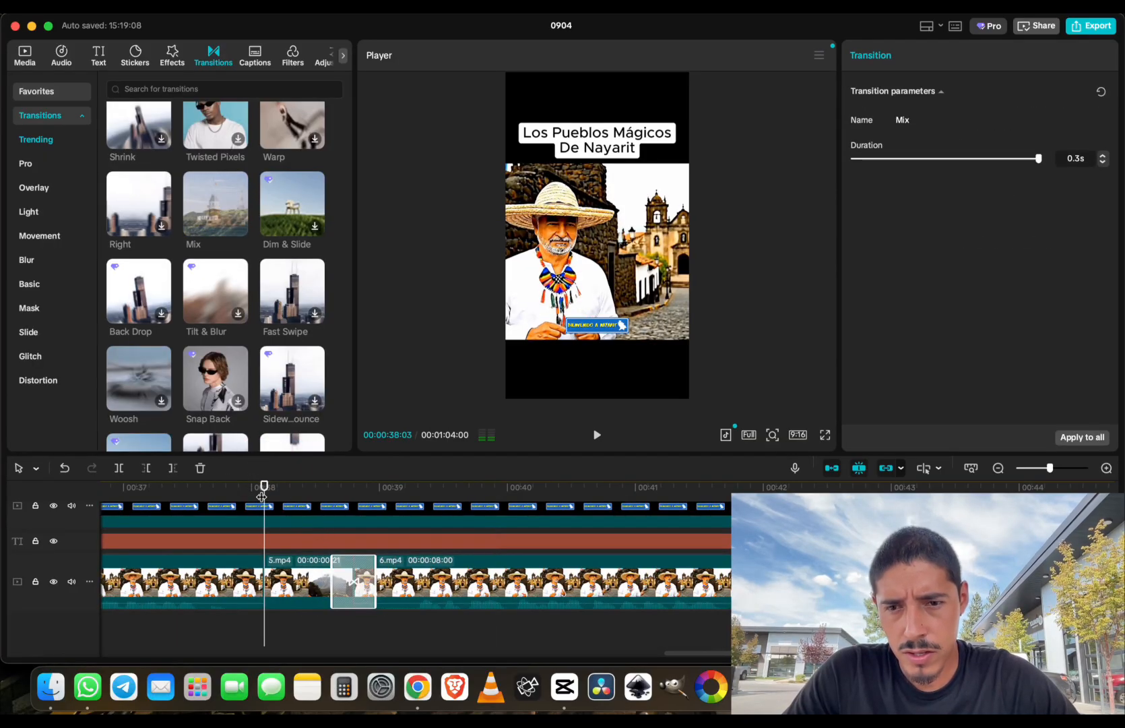
pyautogui.press('space')
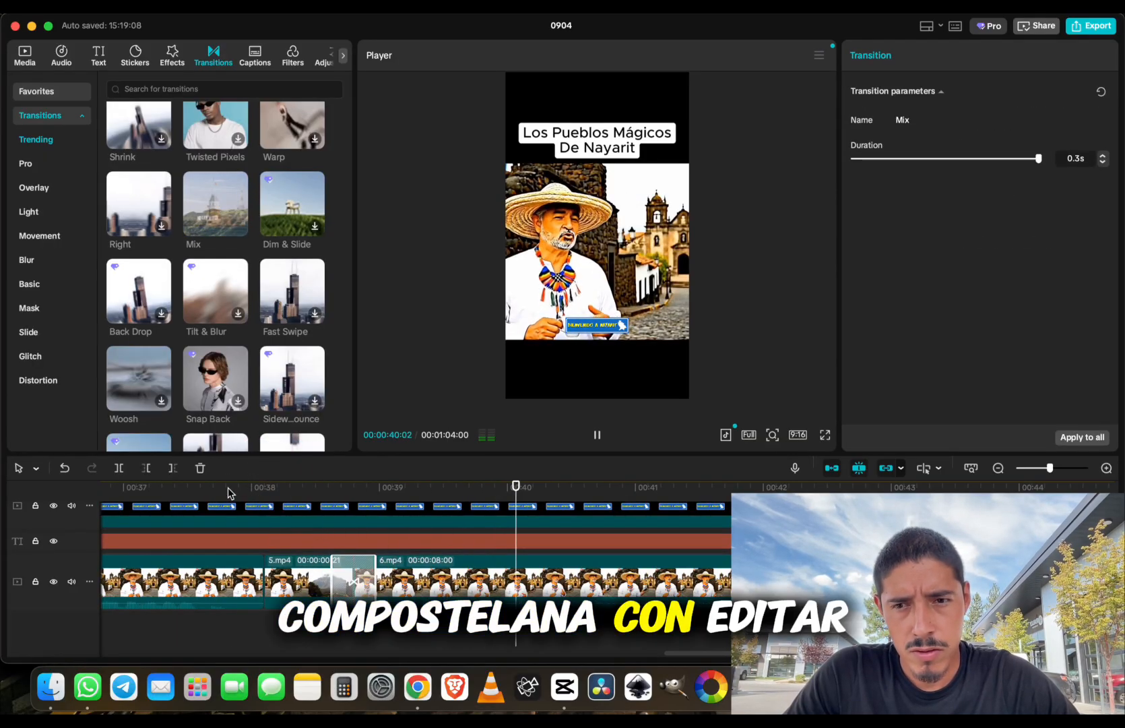
pyautogui.click(192, 487)
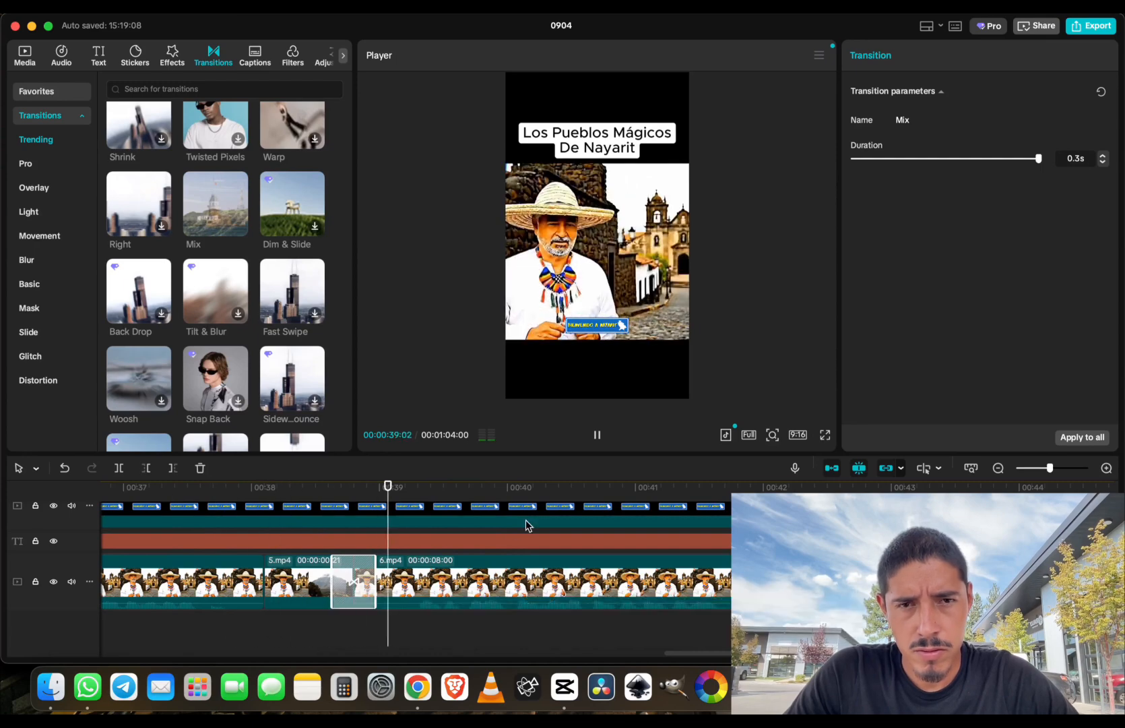
# Play through 6.mp4 and trim the end of its clip slightly to 00:00:07:28, right before 7.mp4
pyautogui.hscroll(1, 539, 573)
pyautogui.scroll(-1, 549, 584)
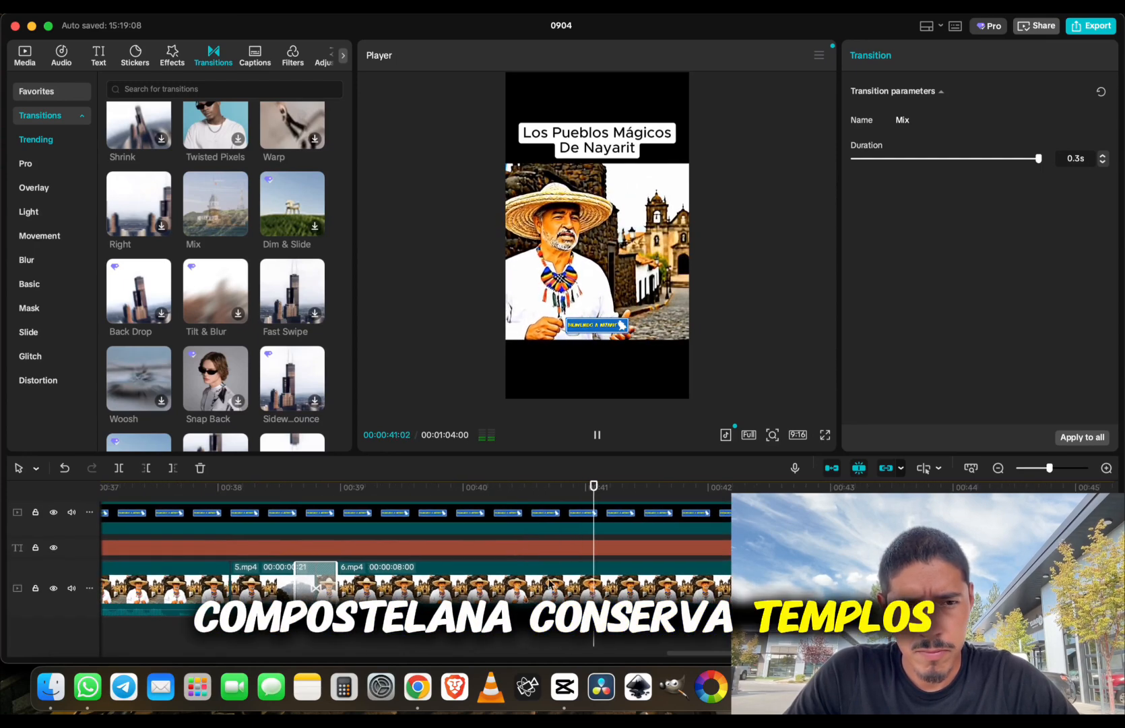
pyautogui.hscroll(2, 549, 584)
pyautogui.scroll(-2, 630, 620)
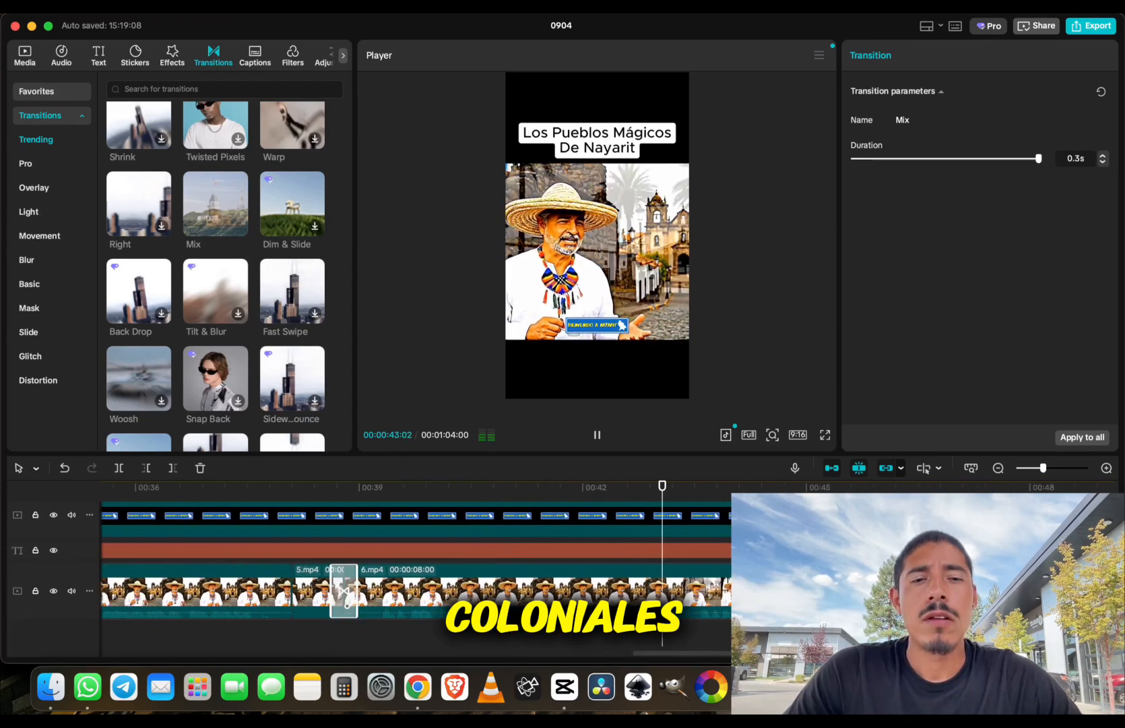
pyautogui.hscroll(3, 631, 593)
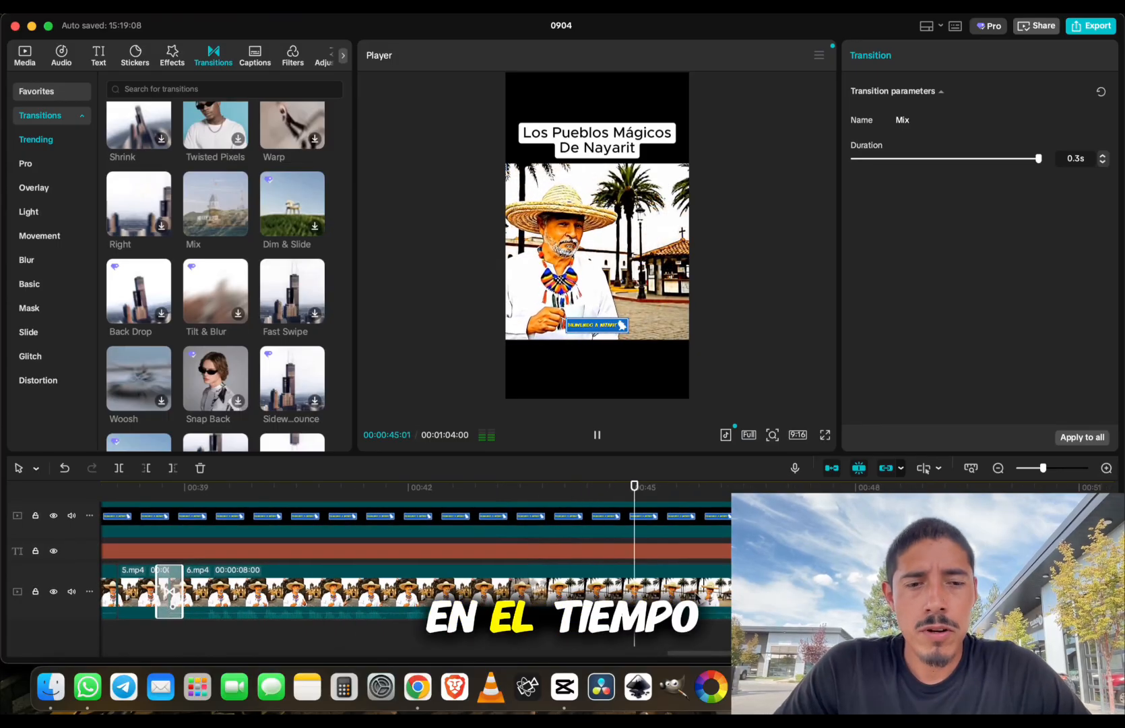
pyautogui.hscroll(2, 720, 595)
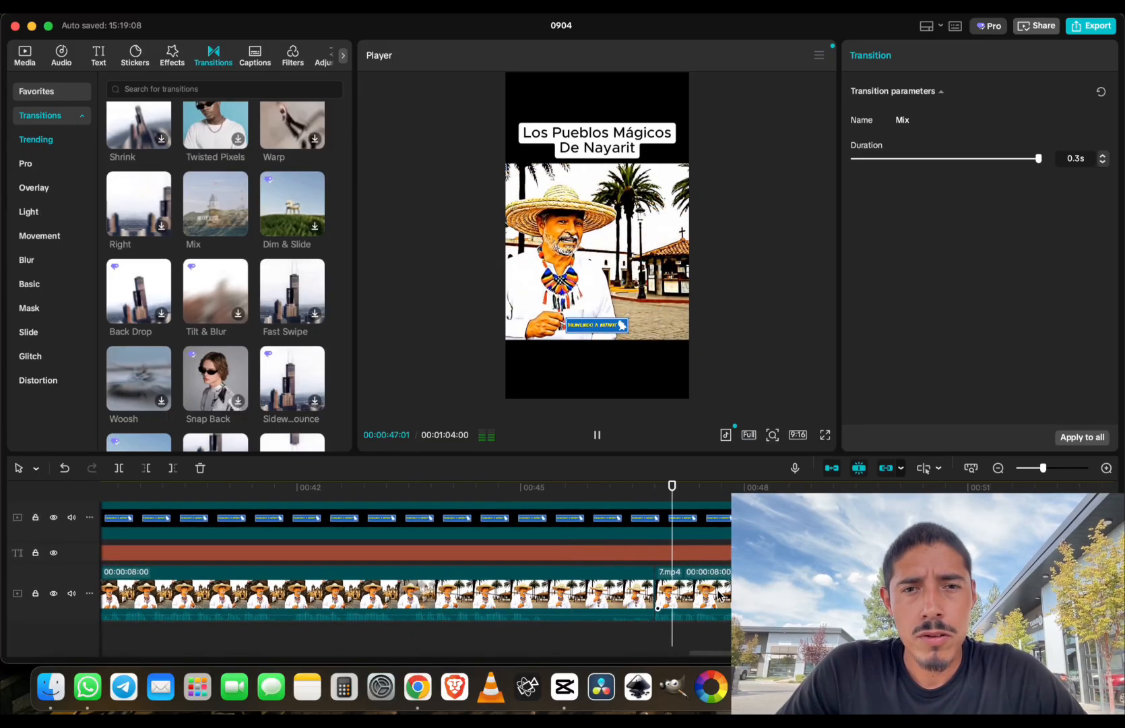
pyautogui.press('space')
pyautogui.scroll(3, 693, 601)
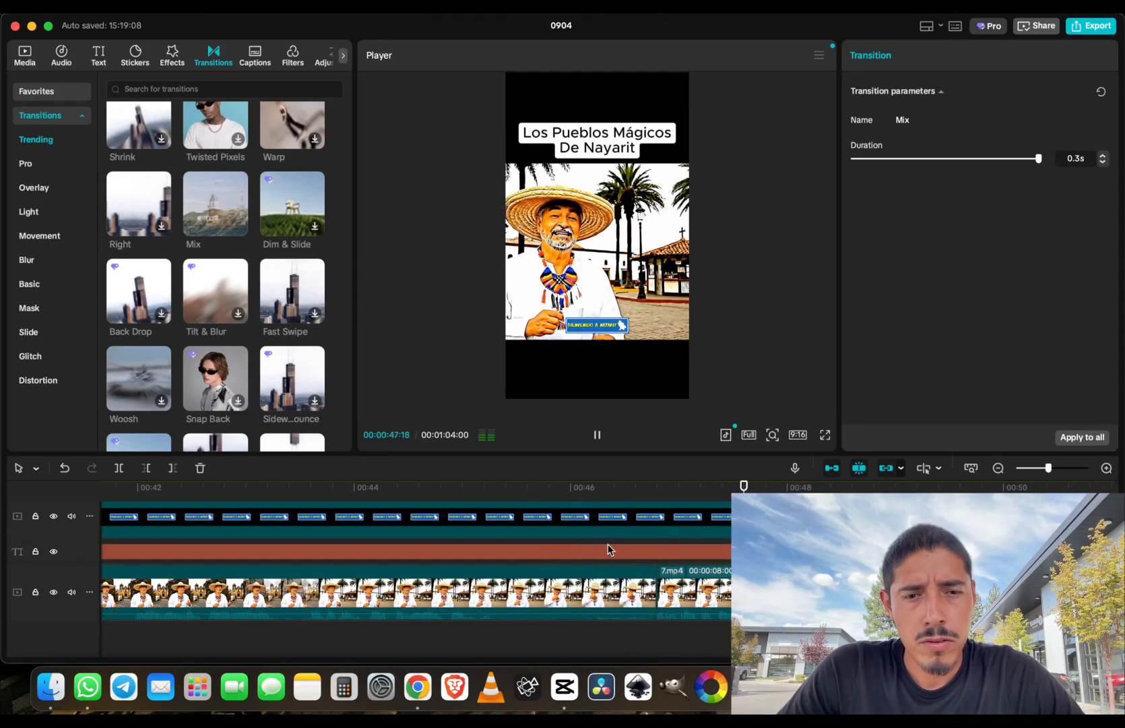
pyautogui.scroll(2, 645, 574)
pyautogui.click(572, 586)
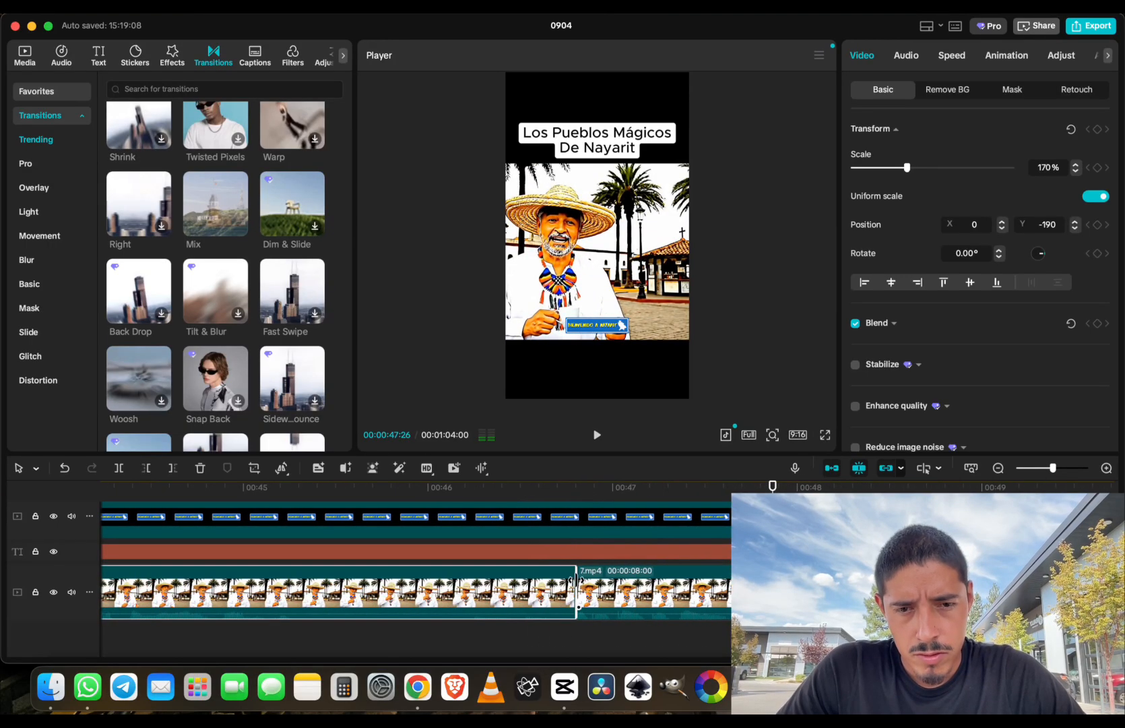
pyautogui.moveTo(577, 581); pyautogui.dragTo(564, 586)
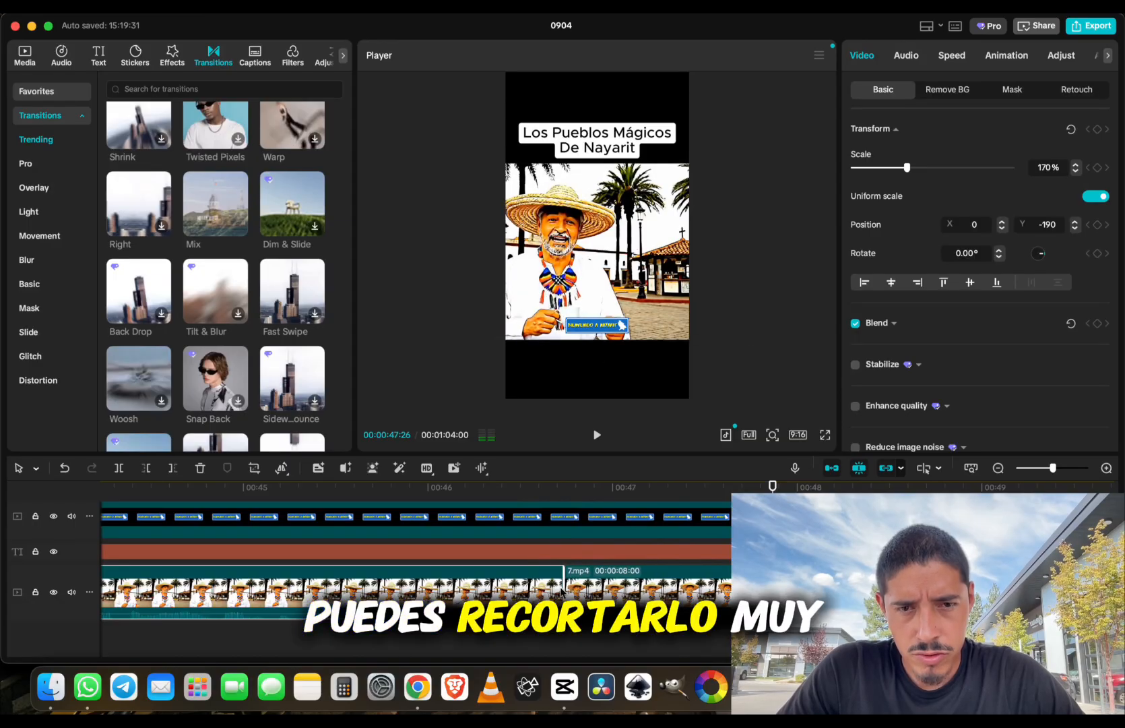
# Play back the trimmed cut between 6.mp4 and 7.mp4 from several points before it
pyautogui.click(472, 496)
pyautogui.press('space')
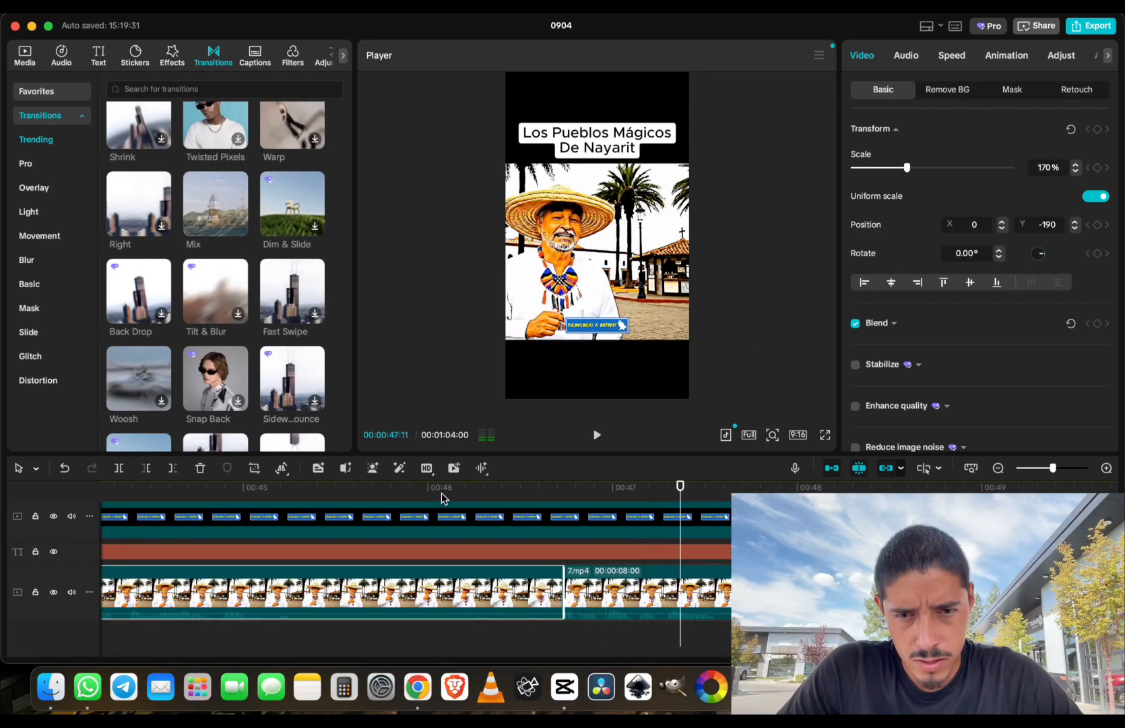
pyautogui.click(414, 496)
pyautogui.press('space')
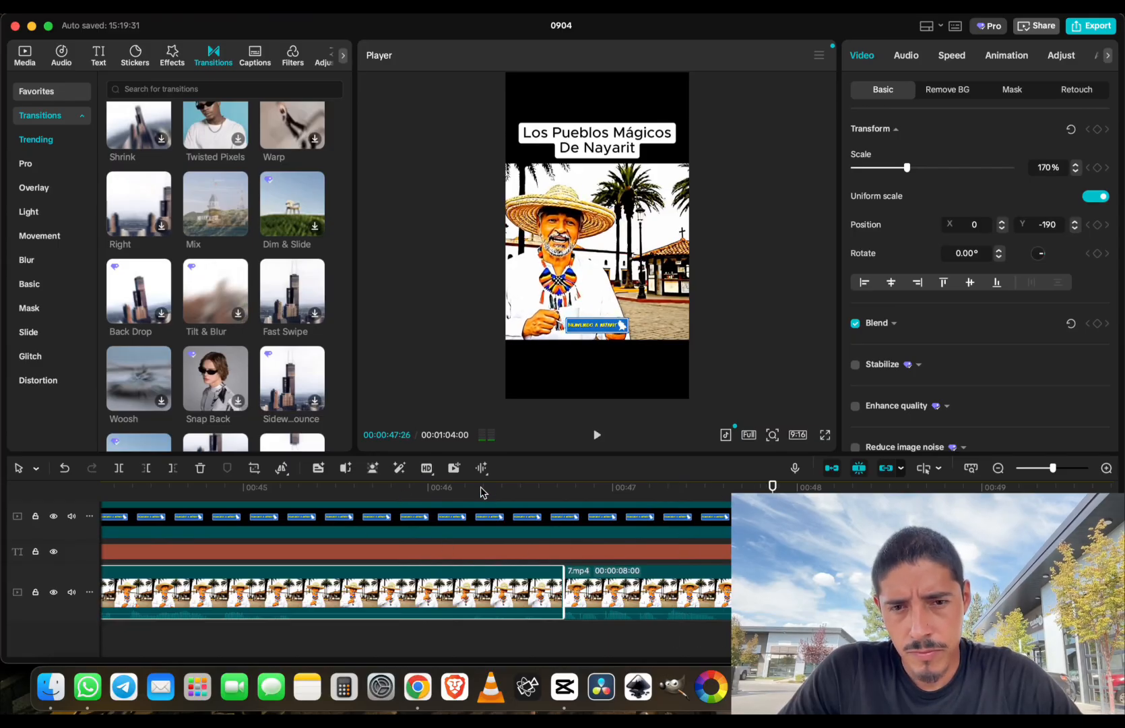
pyautogui.moveTo(479, 491); pyautogui.dragTo(369, 492)
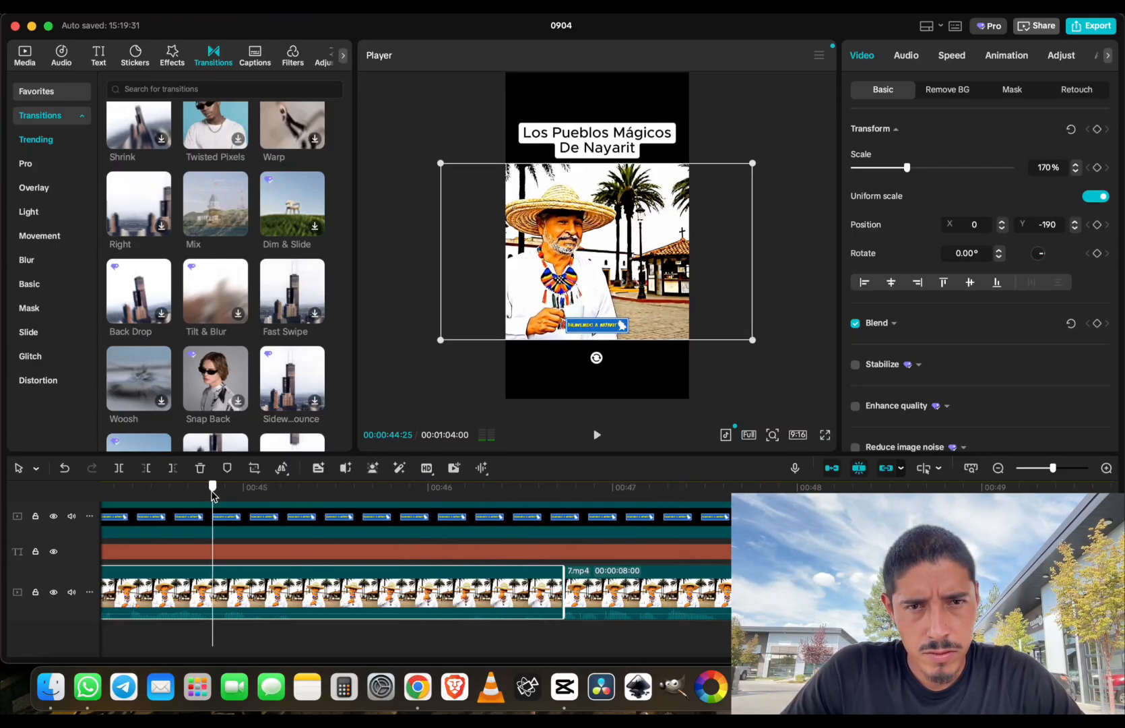
pyautogui.press('space')
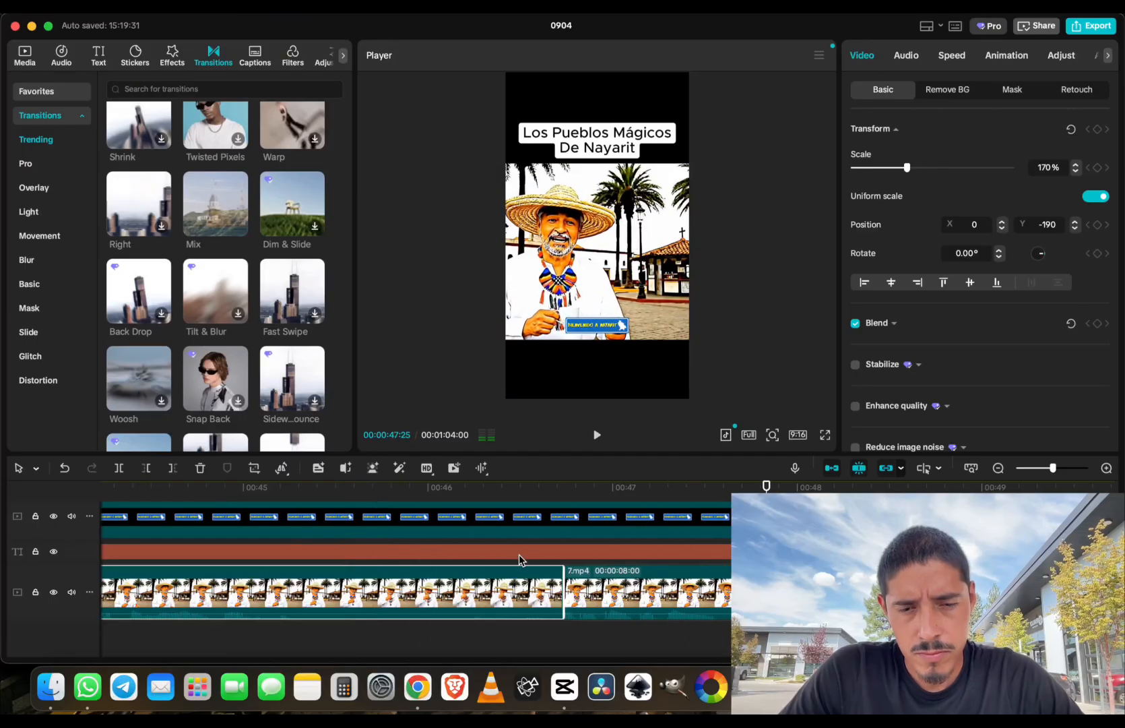
# Add the Mix transition between 6.mp4 and 7.mp4, and play from there through 7.mp4 to its end
pyautogui.moveTo(197, 205); pyautogui.dragTo(554, 593)
pyautogui.click(454, 491)
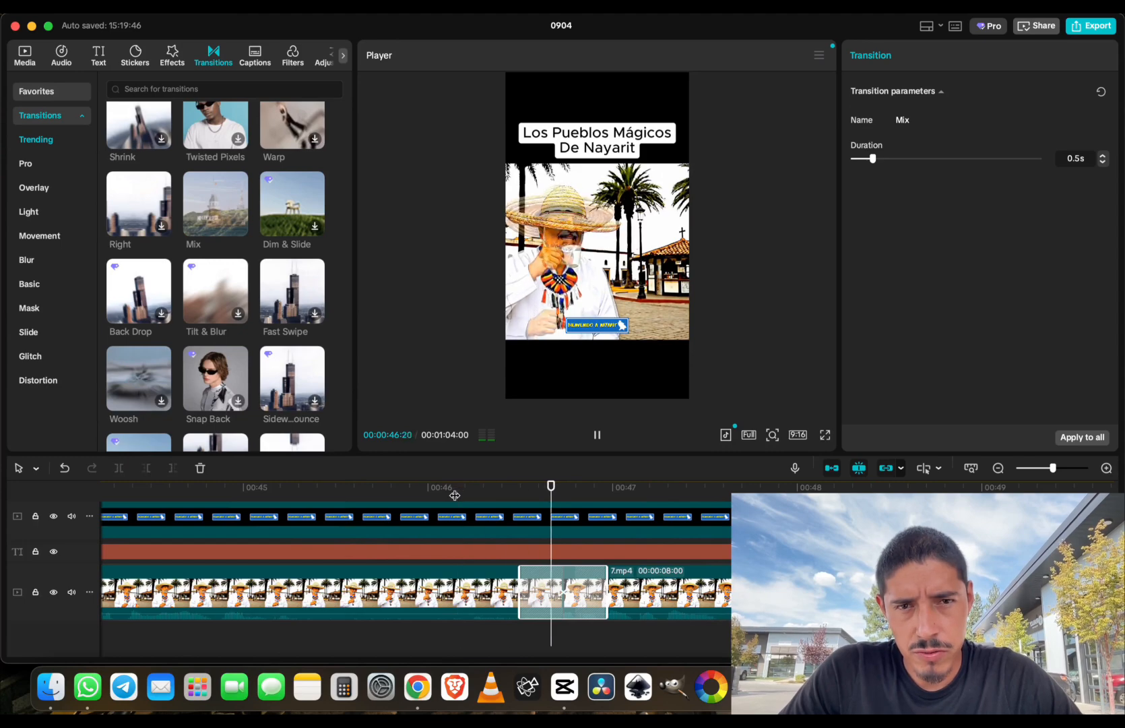
pyautogui.hscroll(3, 708, 558)
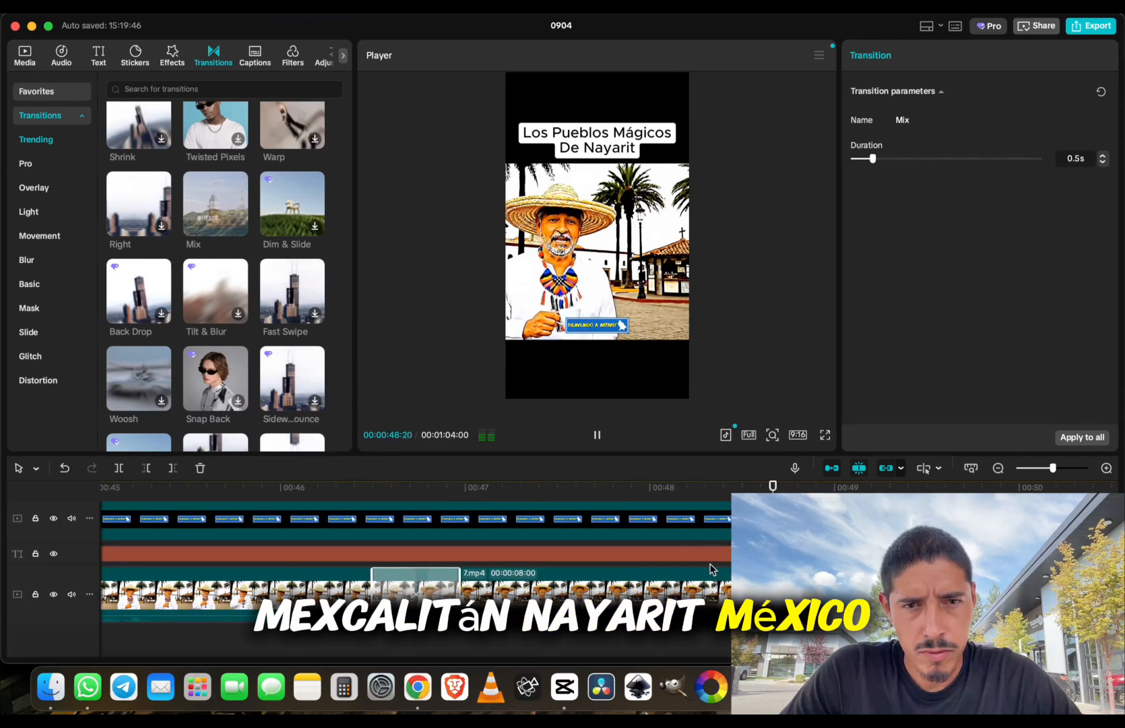
pyautogui.scroll(-3, 711, 571)
pyautogui.hscroll(4, 711, 571)
pyautogui.hscroll(3, 608, 635)
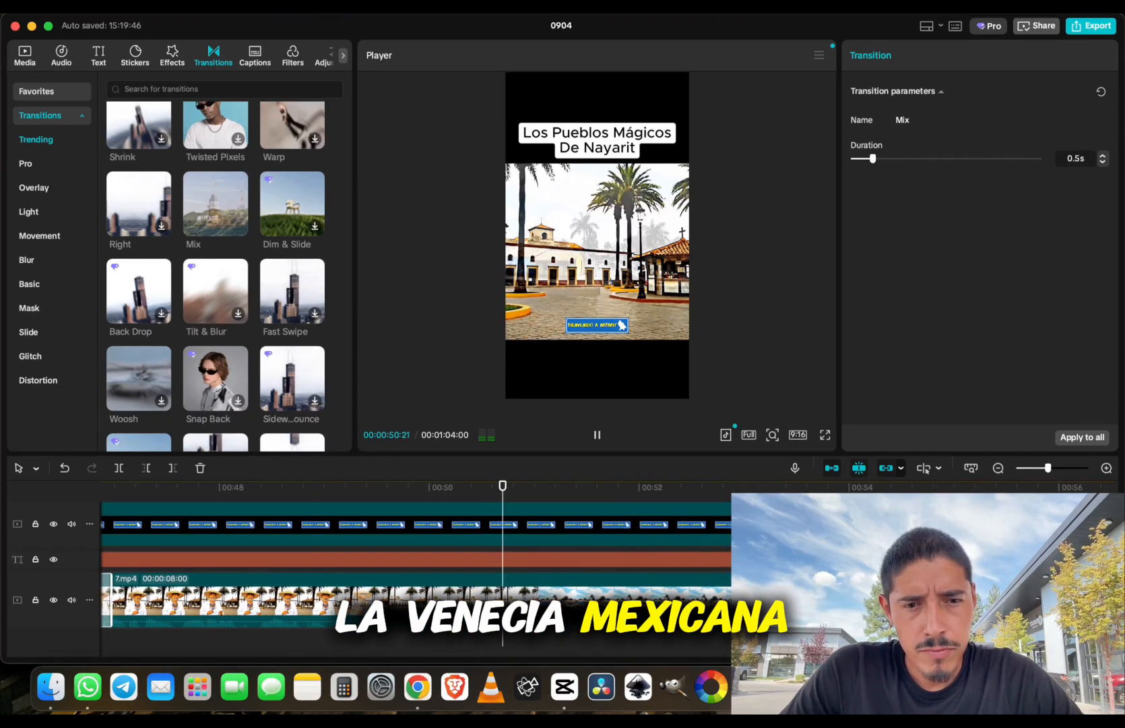
pyautogui.hscroll(2, 609, 634)
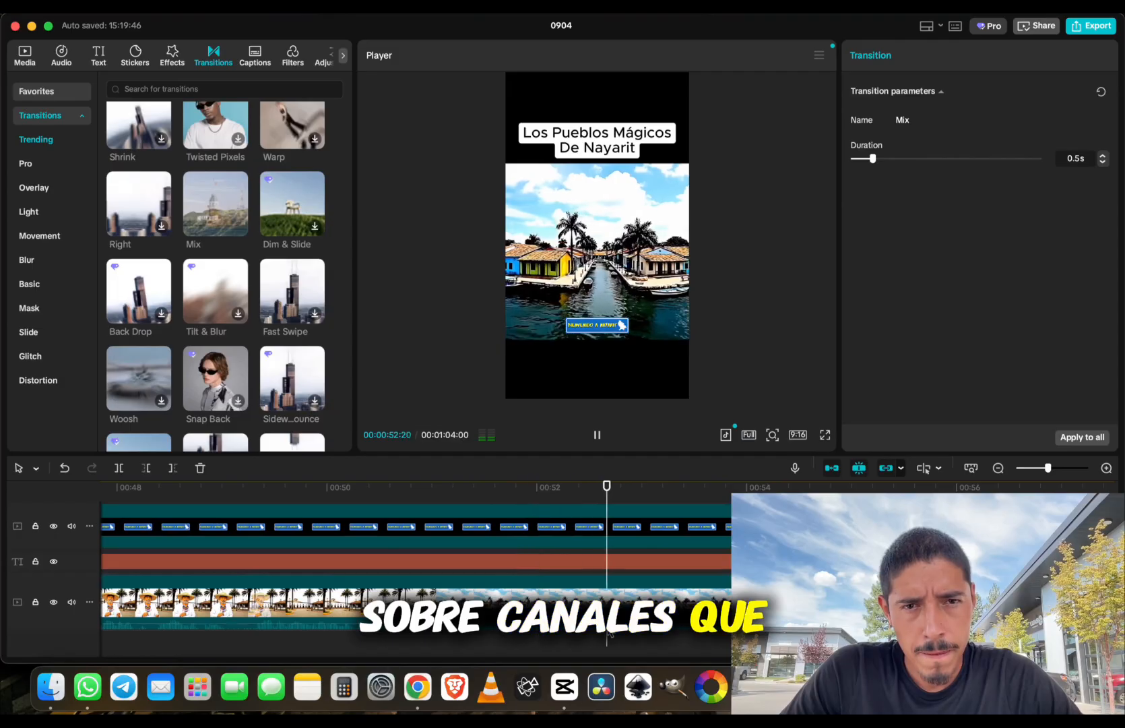
pyautogui.hscroll(2, 608, 634)
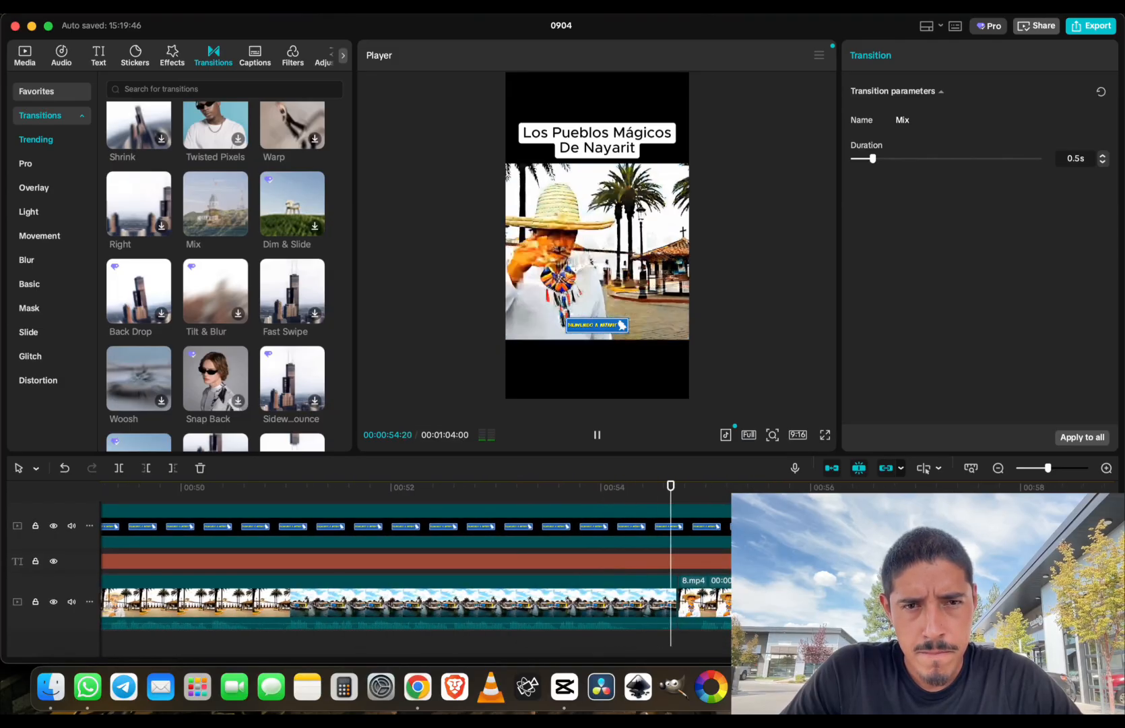
# Trim the end of 7.mp4 to 00:00:07:21, cutting off its last frames before 8.mp4
pyautogui.click(650, 603)
pyautogui.scroll(1, 650, 603)
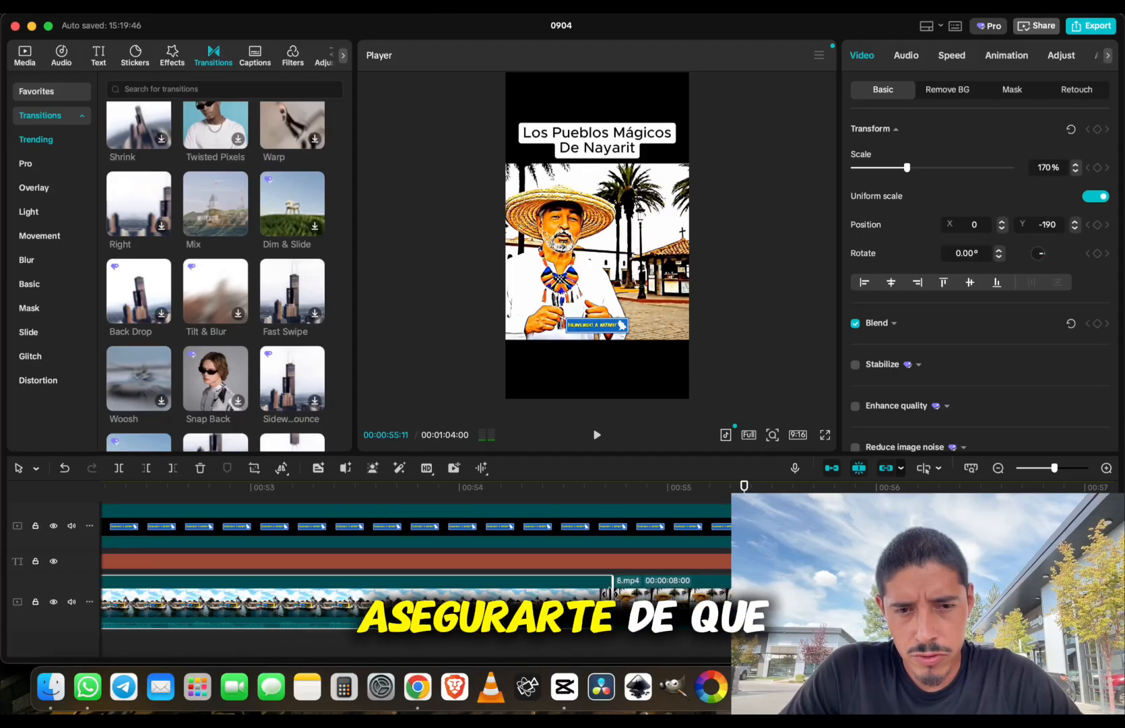
pyautogui.moveTo(612, 601); pyautogui.dragTo(598, 601)
pyautogui.click(576, 500)
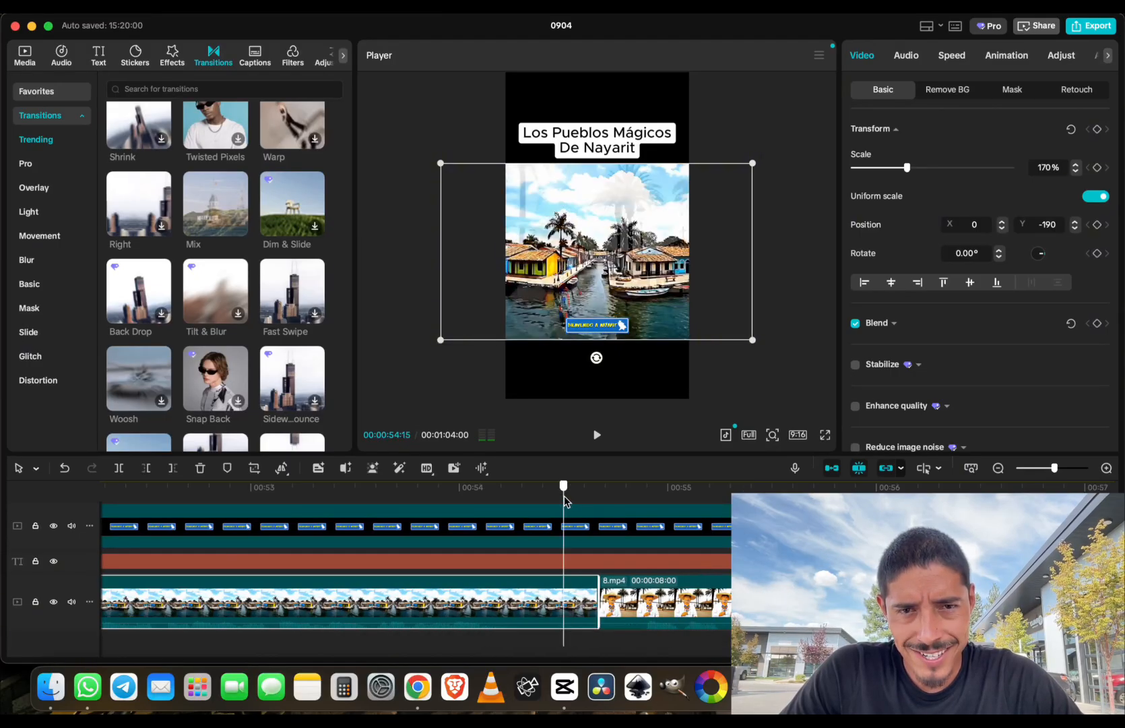
pyautogui.moveTo(576, 504); pyautogui.dragTo(550, 504)
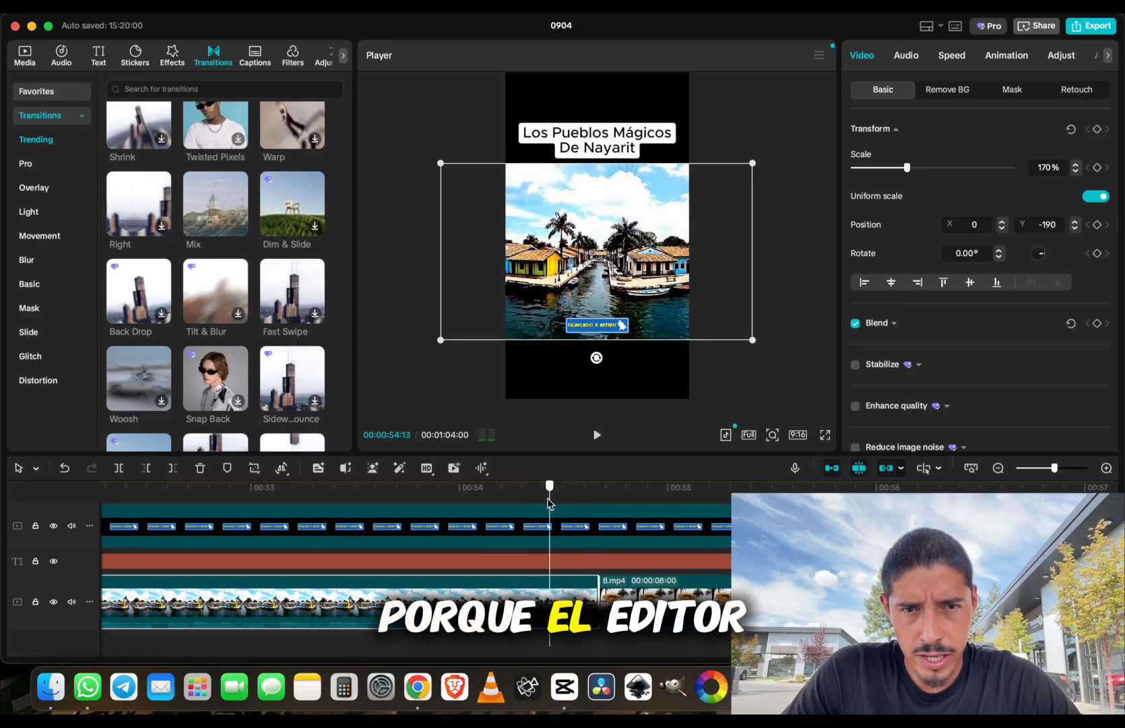
pyautogui.moveTo(599, 585); pyautogui.dragTo(543, 589)
# Play back the cut between 7.mp4 and 8.mp4, add the Mix transition there, and play it through
pyautogui.click(472, 490)
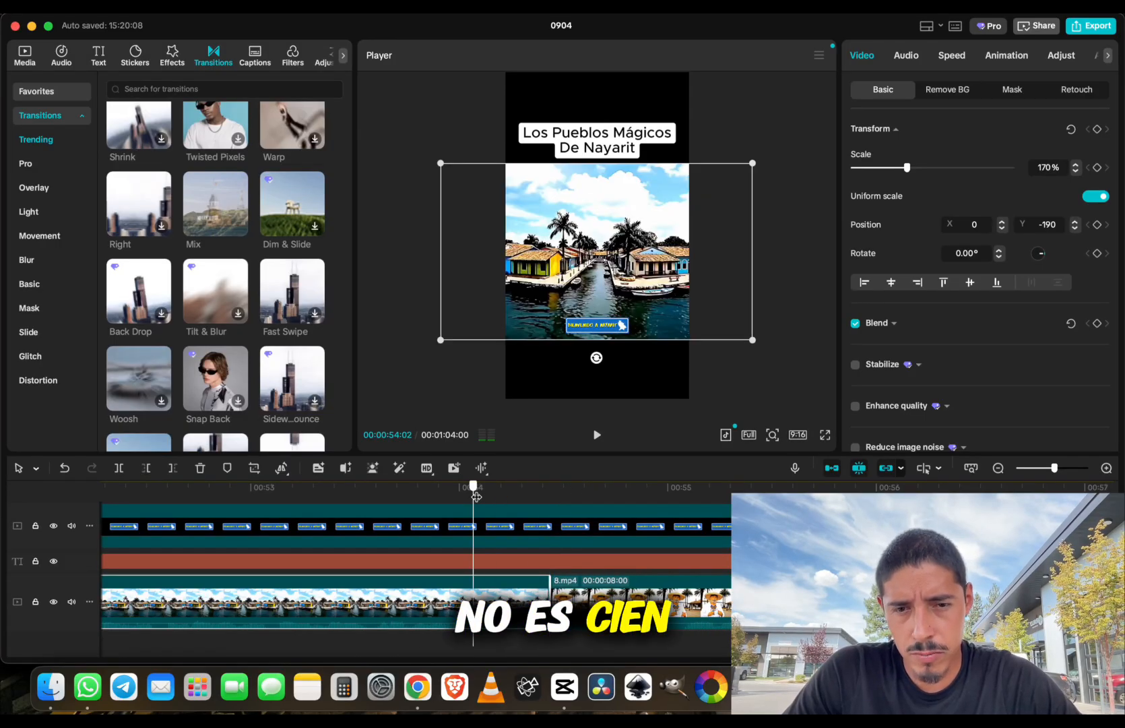
pyautogui.press('space')
pyautogui.press('space')
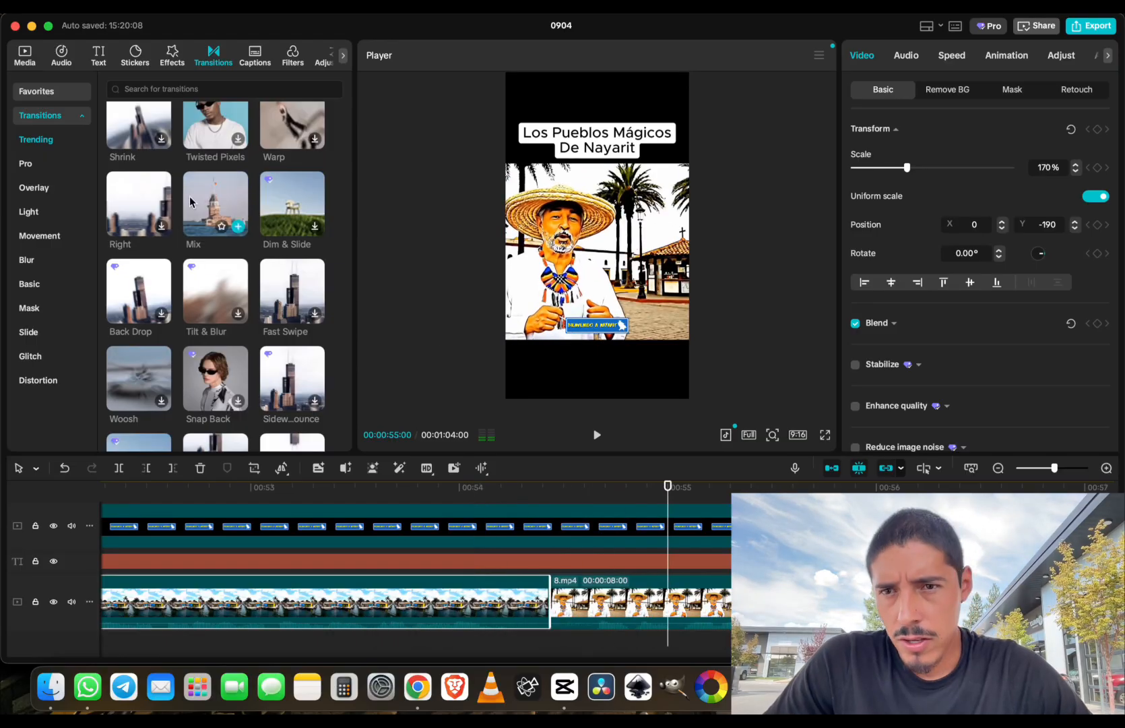
pyautogui.moveTo(208, 217); pyautogui.dragTo(549, 606)
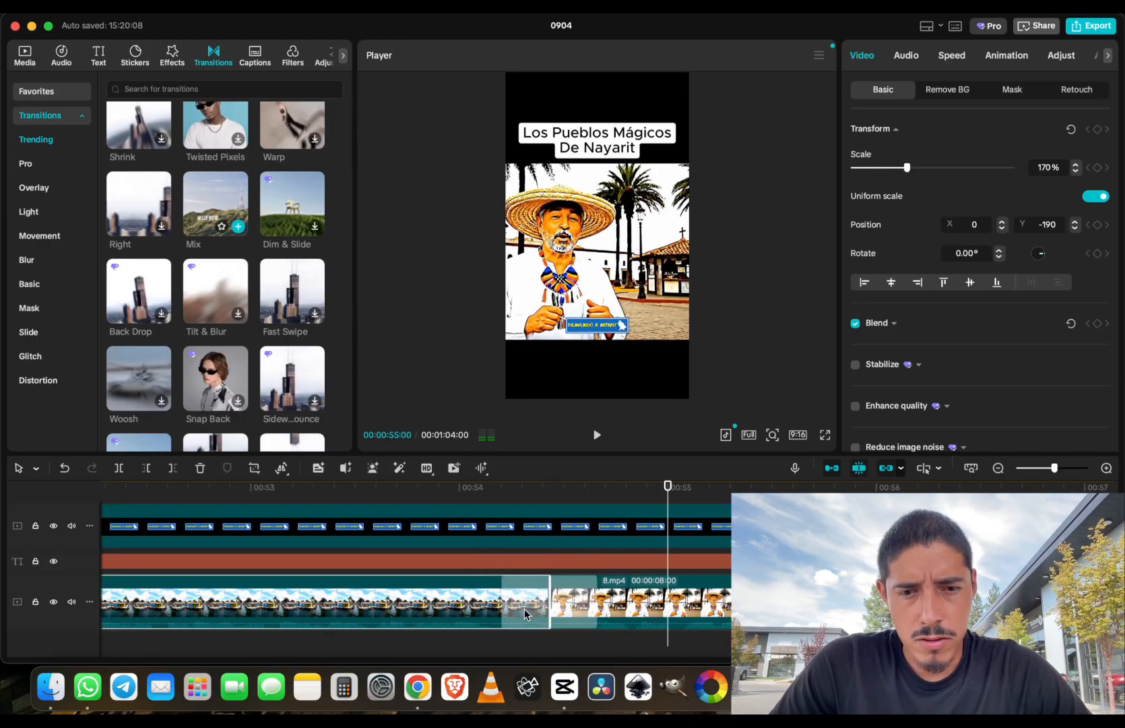
pyautogui.click(465, 490)
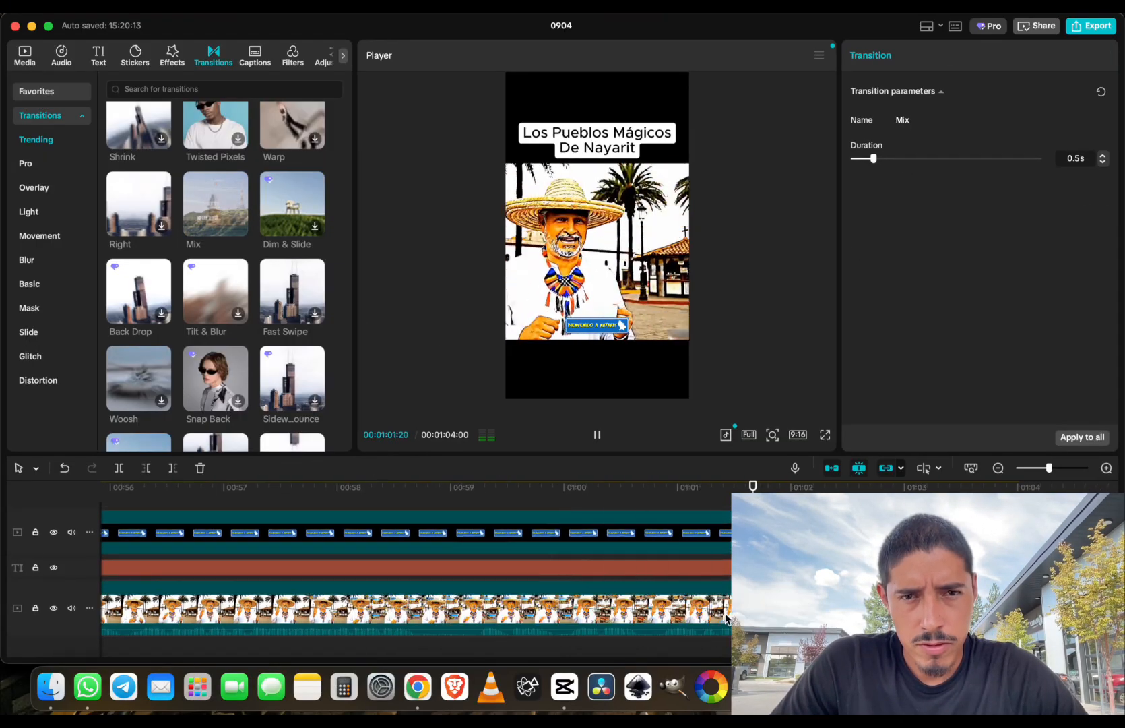
# Trim the title text and the logo overlay so both end with 8.mp4 at 00:01:02:10
pyautogui.click(797, 608)
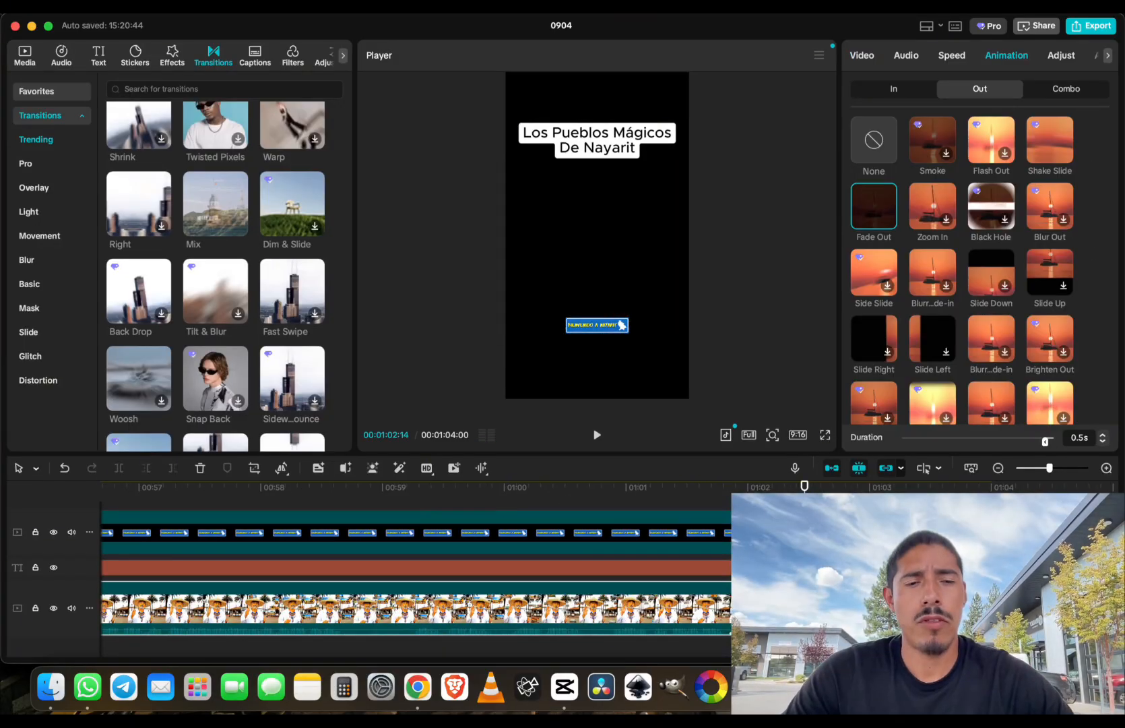
pyautogui.click(730, 573)
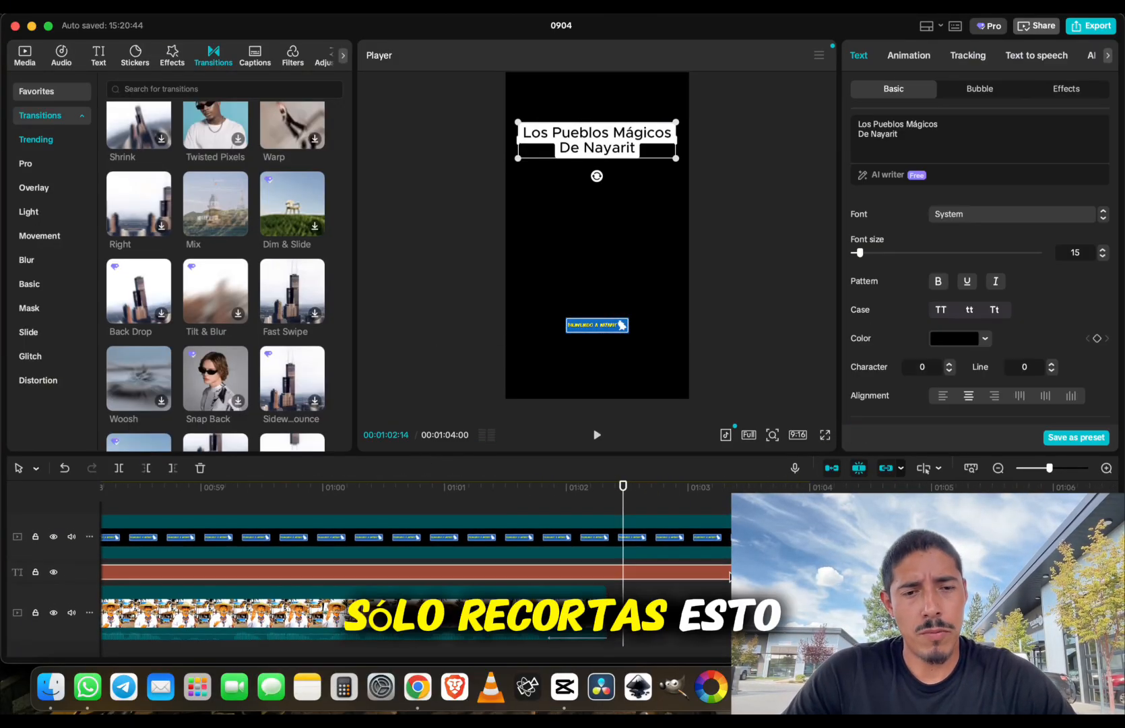
pyautogui.moveTo(730, 572); pyautogui.dragTo(621, 572)
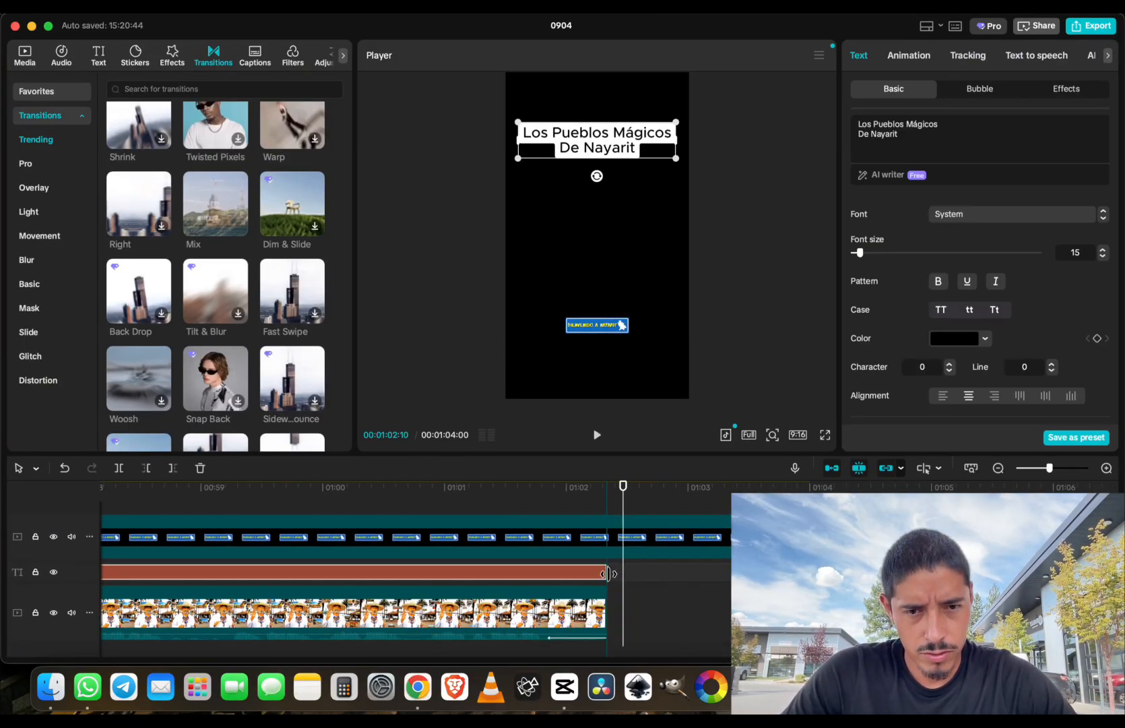
pyautogui.click(801, 537)
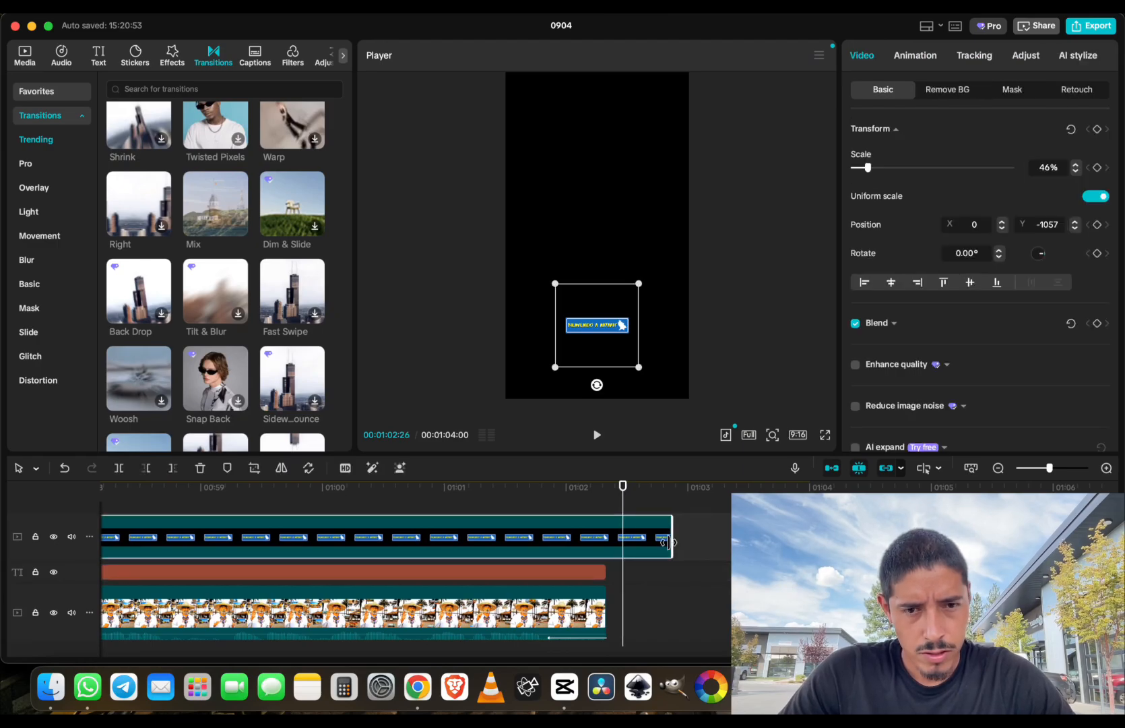
pyautogui.moveTo(669, 543); pyautogui.dragTo(607, 542)
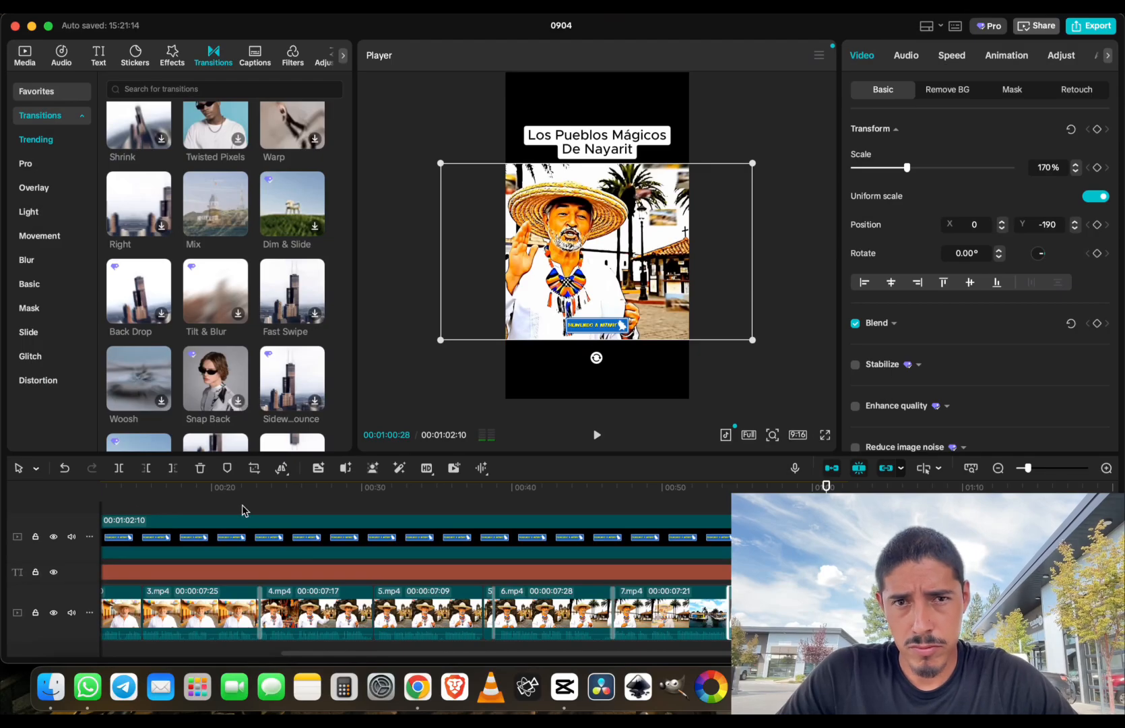
# Rename the project to "Pueblos Mágicos AI - BAN"
pyautogui.click(156, 497)
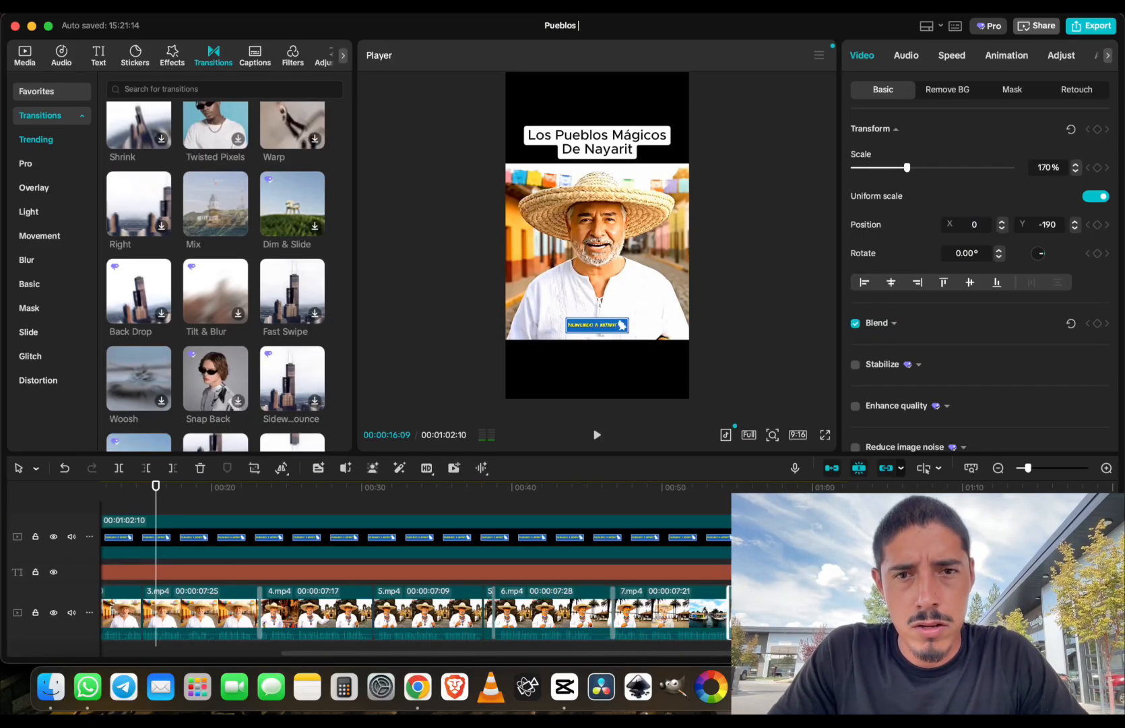
pyautogui.write('gicos')
pyautogui.press('BackSpace')
pyautogui.press('BackSpace')
pyautogui.press('BackSpace')
pyautogui.press('BackSpace')
pyautogui.press('BackSpace')
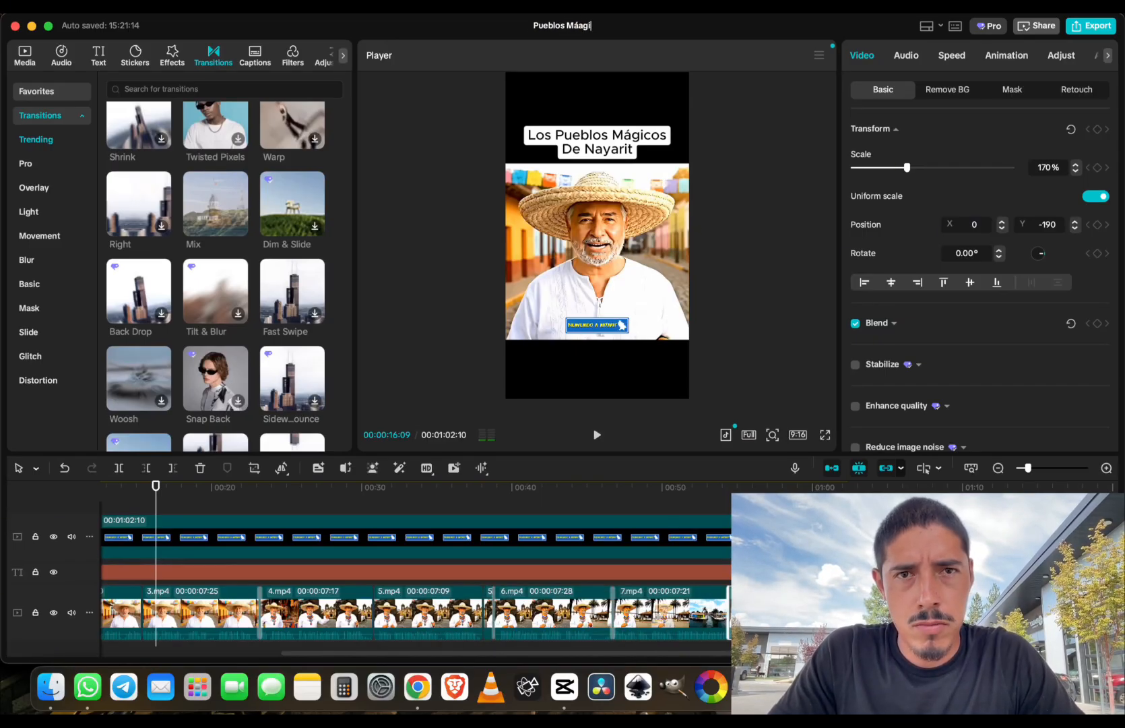
pyautogui.write('gico')
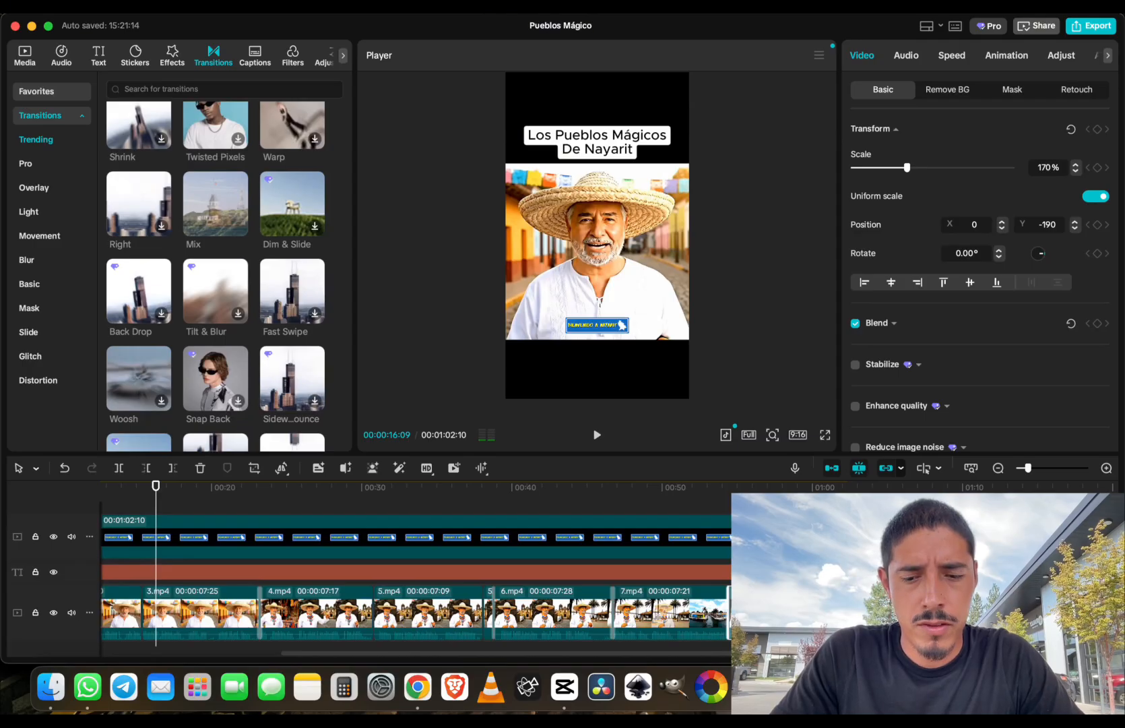
pyautogui.write('s AI - BAN')
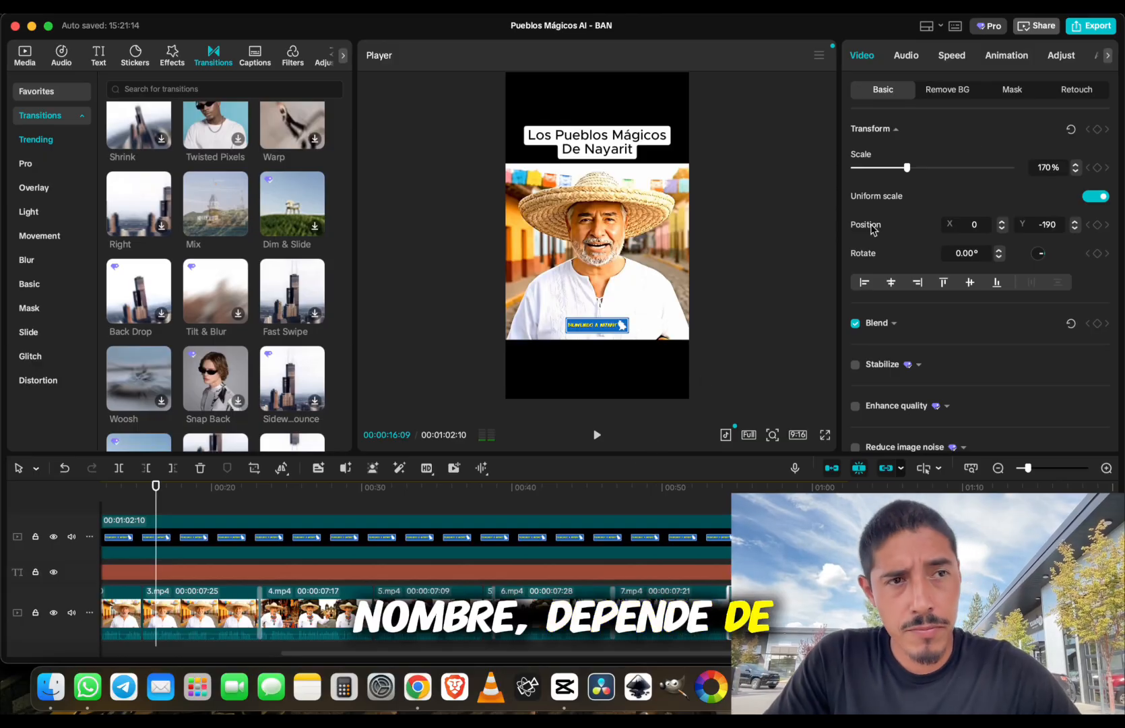
# Export the project at 2K resolution as an mp4 into a chosen destination folder, and close the sharing dialog without publishing
pyautogui.click(1091, 27)
pyautogui.click(810, 163)
pyautogui.click(831, 484)
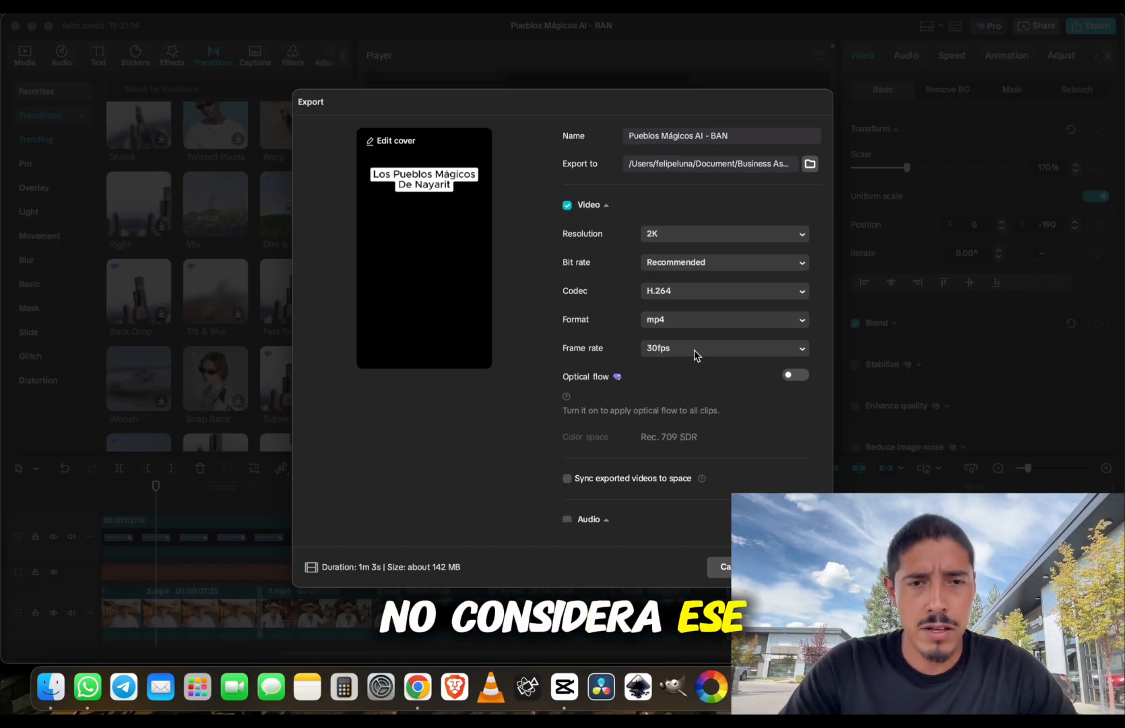
pyautogui.click(779, 237)
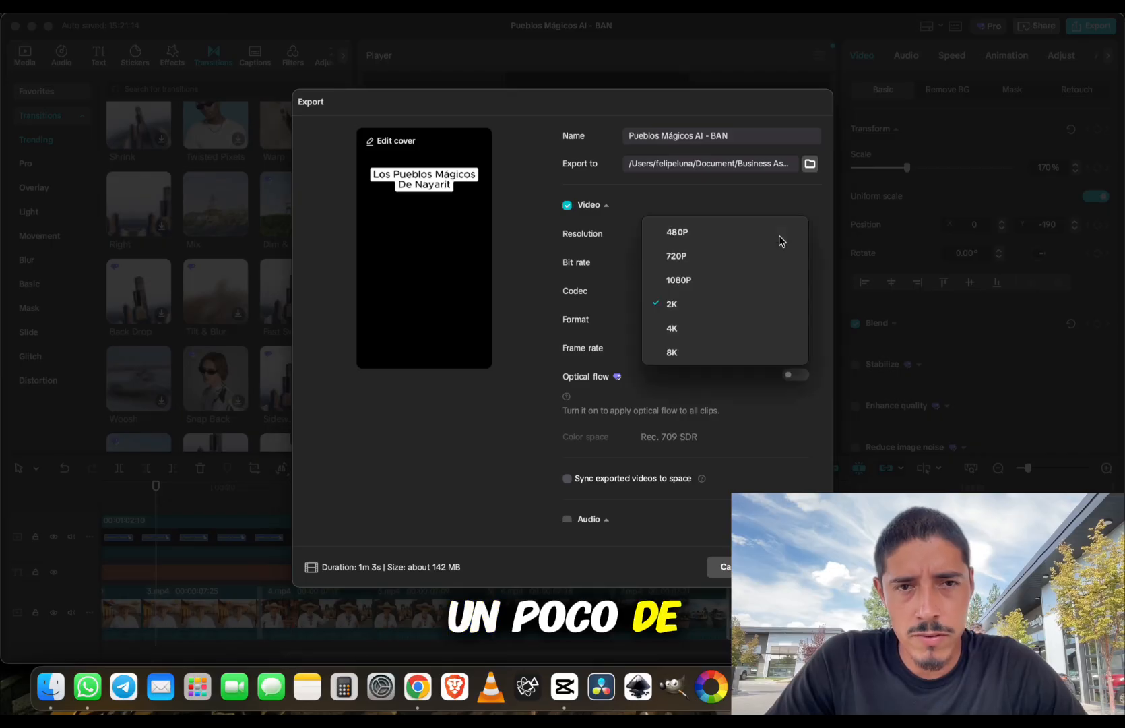
pyautogui.click(672, 304)
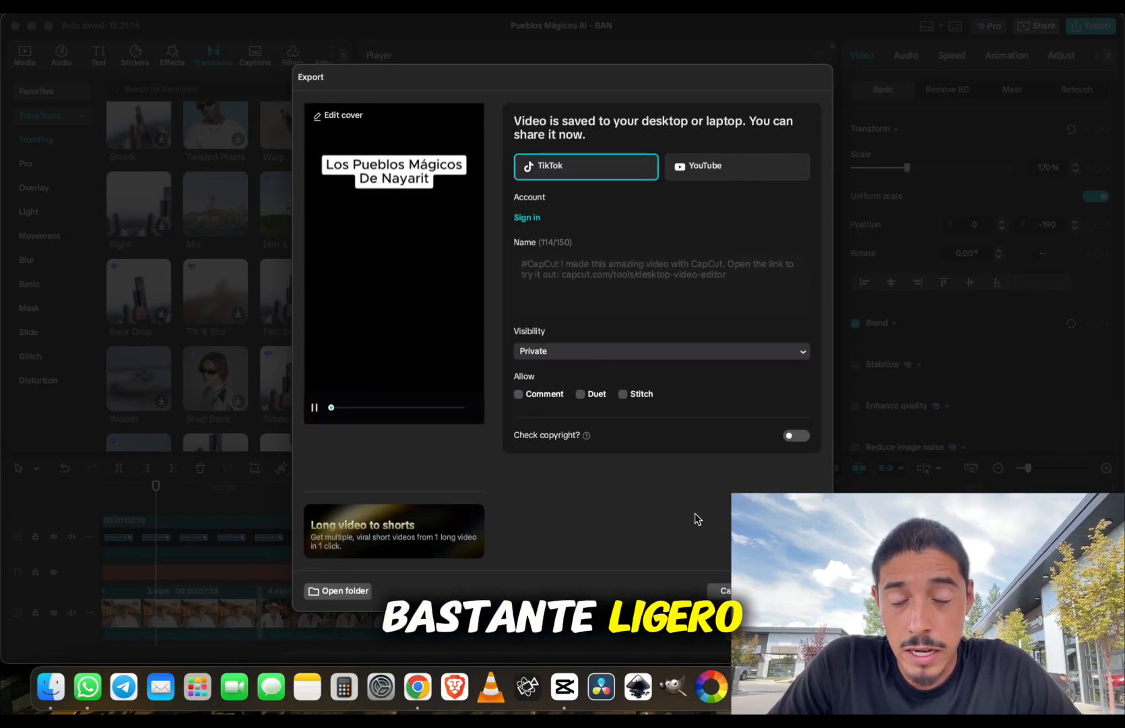
pyautogui.click(720, 590)
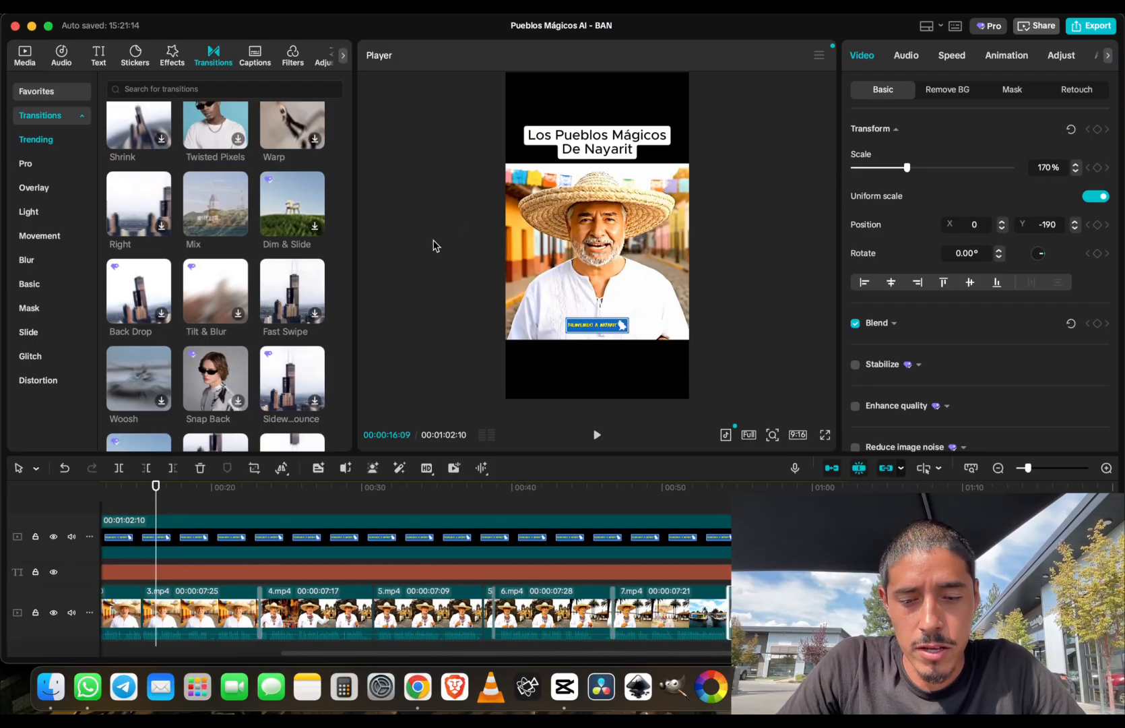
pyautogui.click(713, 200)
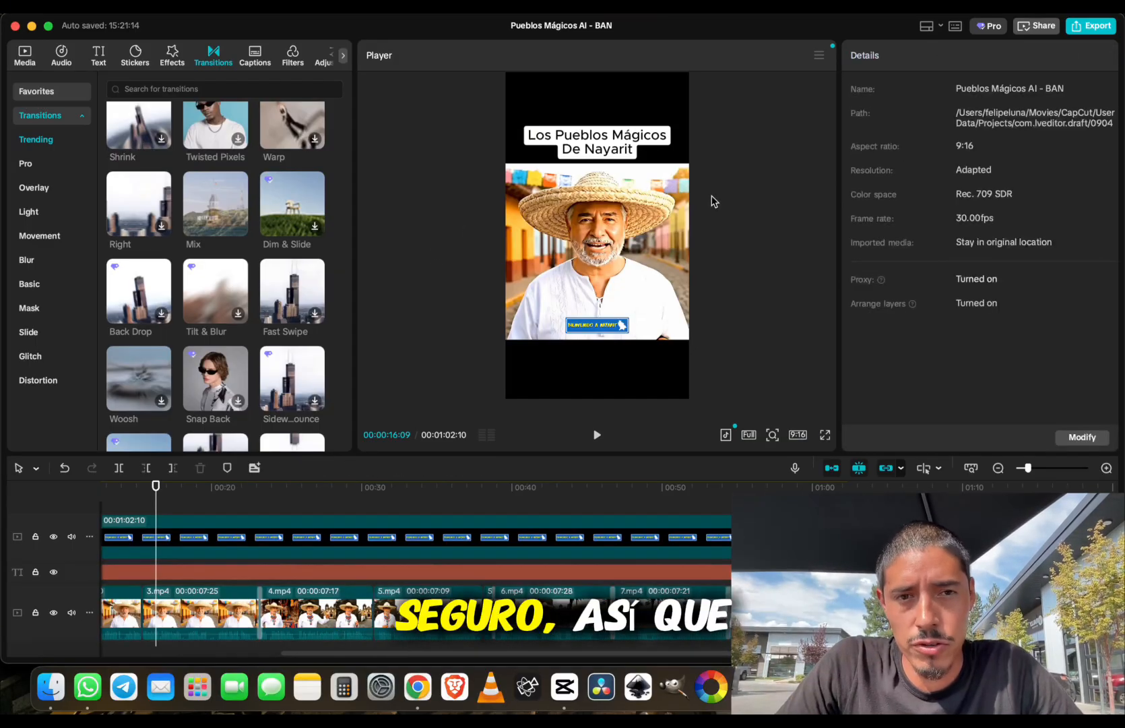